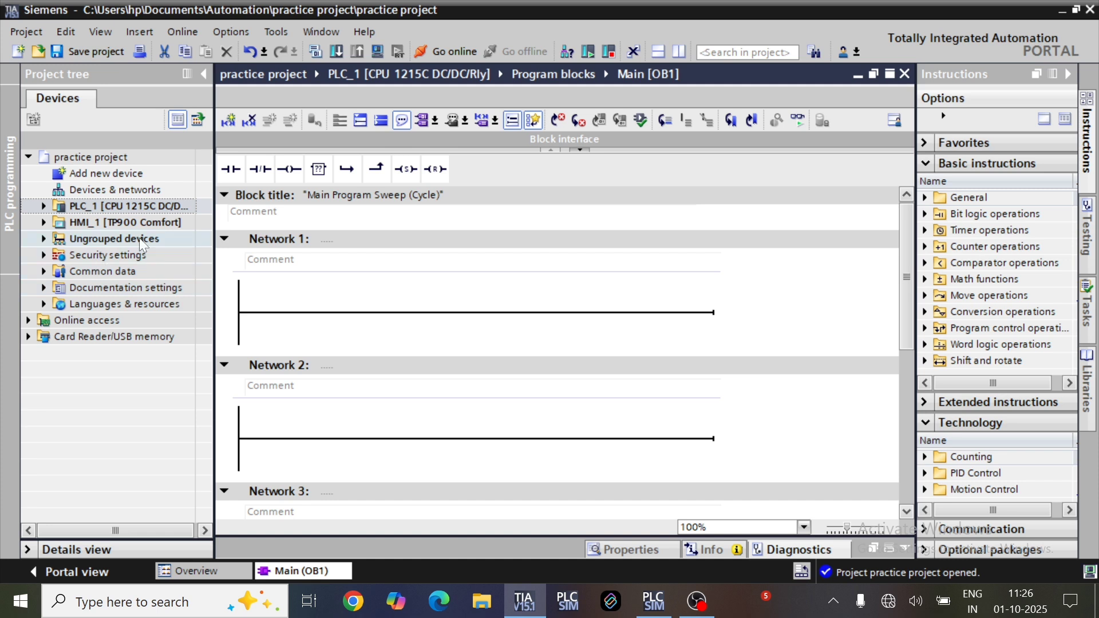
Add a new screen to the screens of HMI_1
left_click(46, 227)
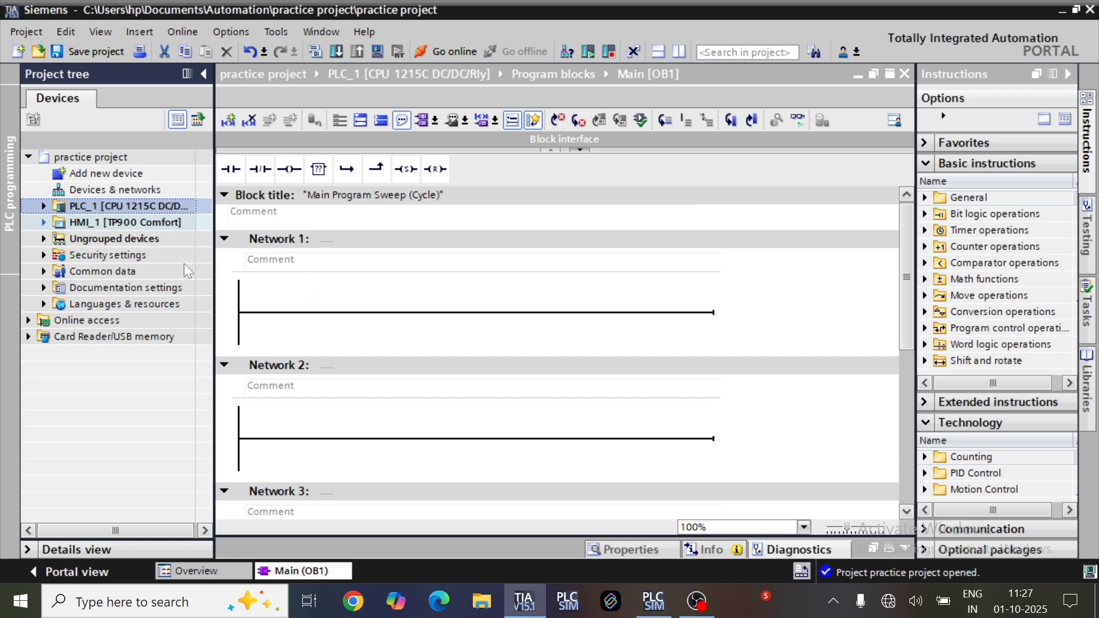
left_click(42, 223)
left_click(44, 223)
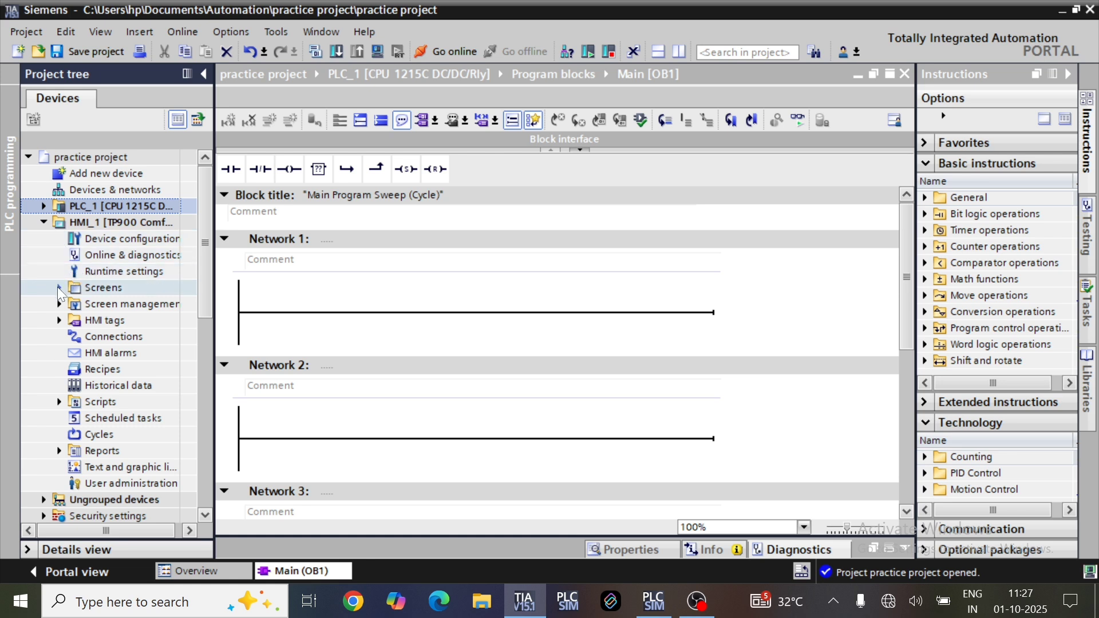
left_click(59, 288)
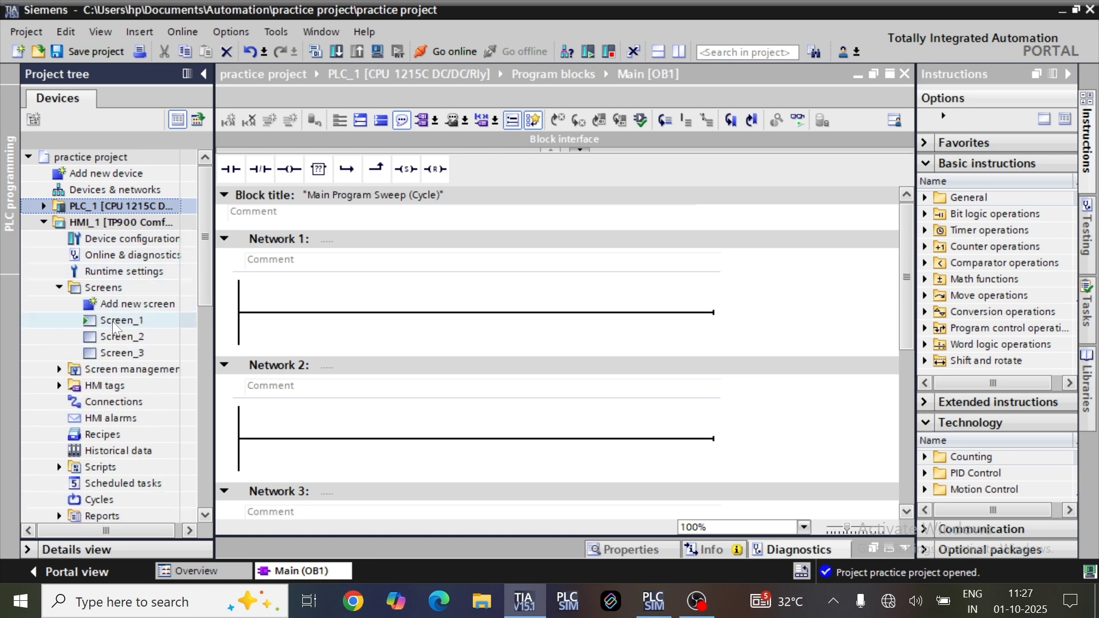
double_click(130, 310)
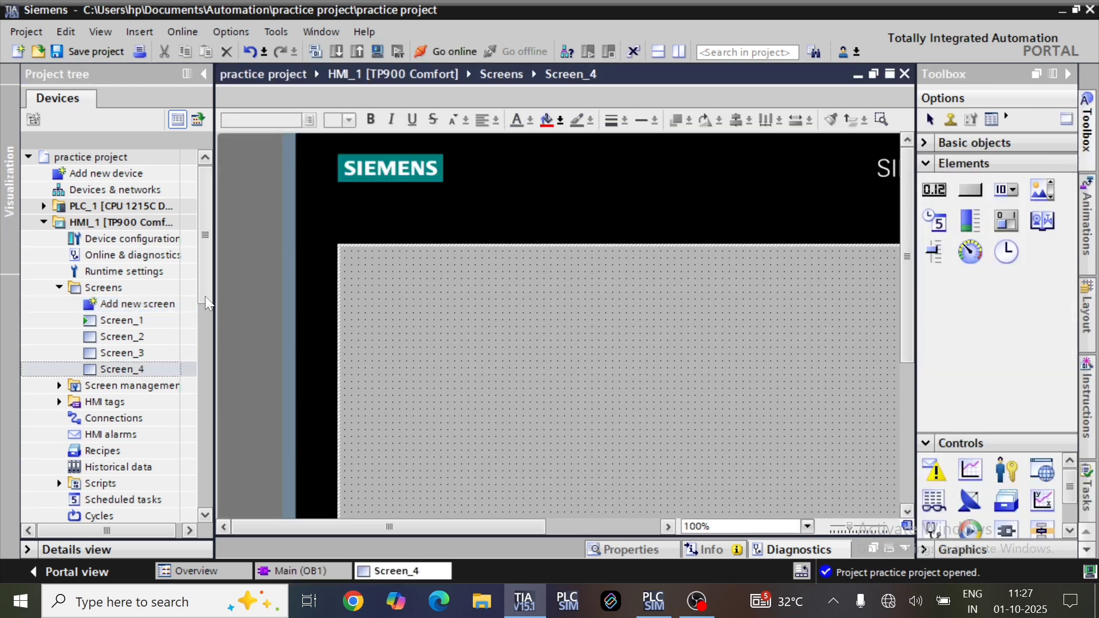
Open Screen_1 of HMI_1 for editing
scroll(209, 332, "down", 2)
scroll(208, 332, "down", 1)
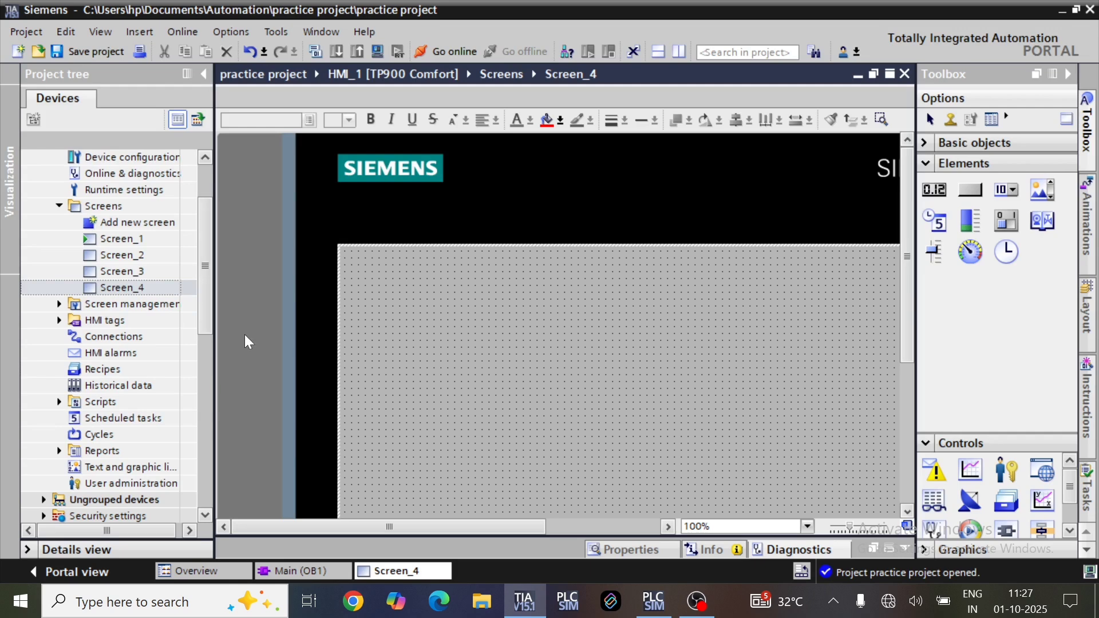
double_click(150, 243)
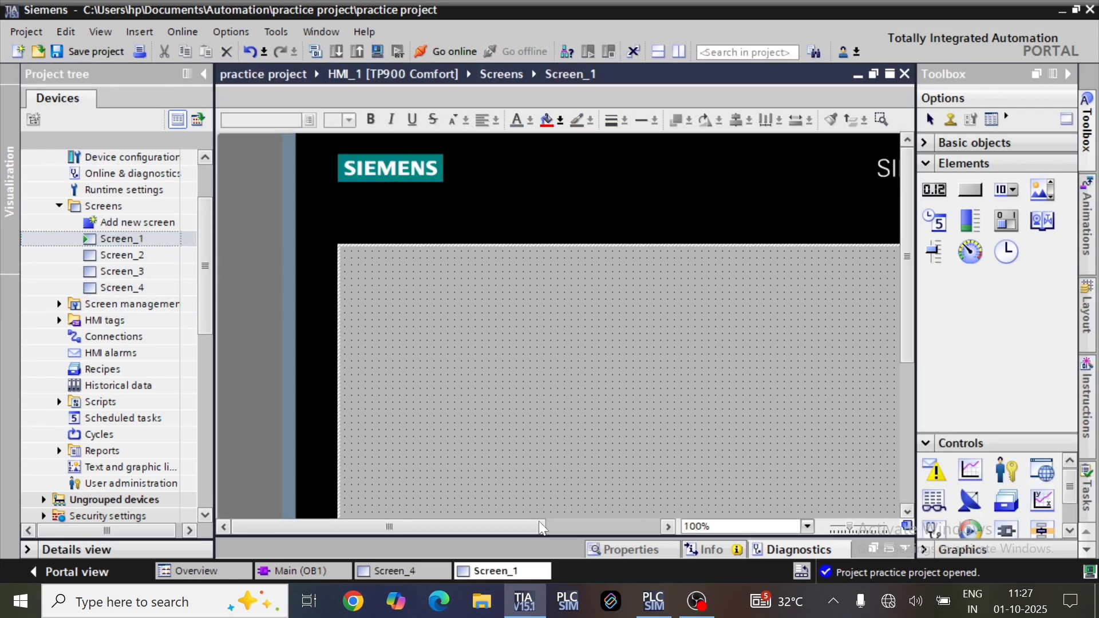
left_click_drag(539, 523, 602, 527)
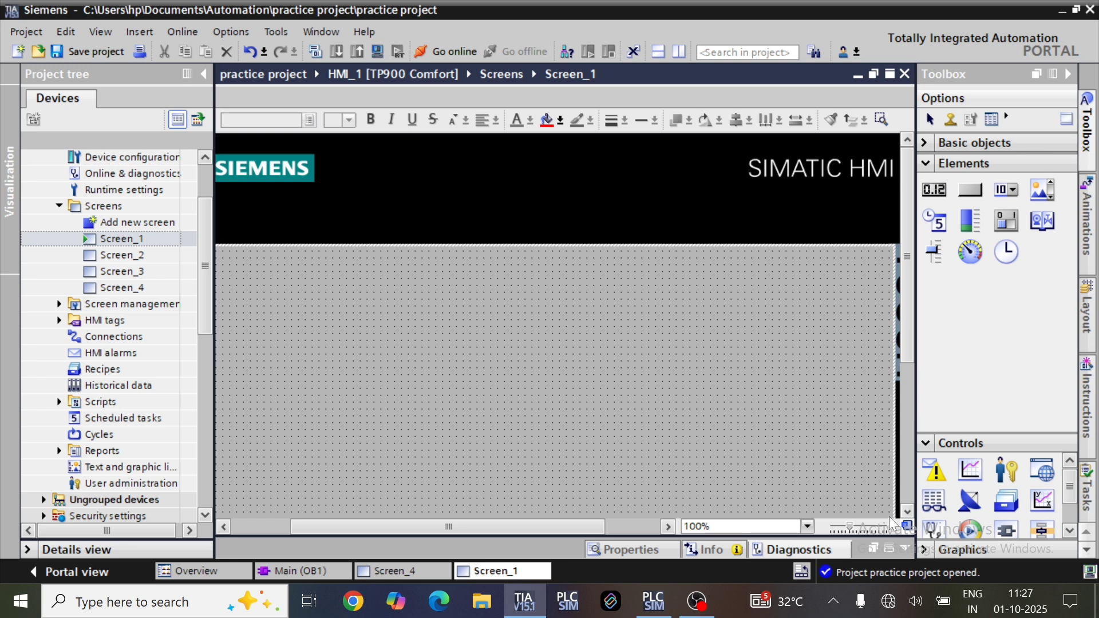
Set the background color of Screen_1 to white (255, 255, 255) in its general properties
right_click(723, 366)
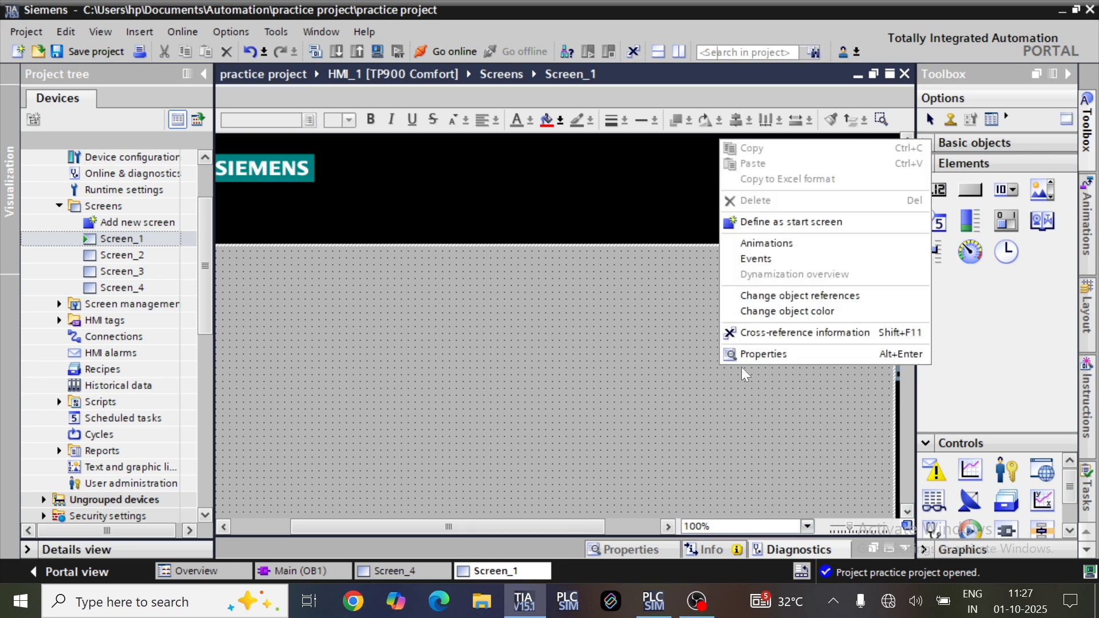
left_click(750, 354)
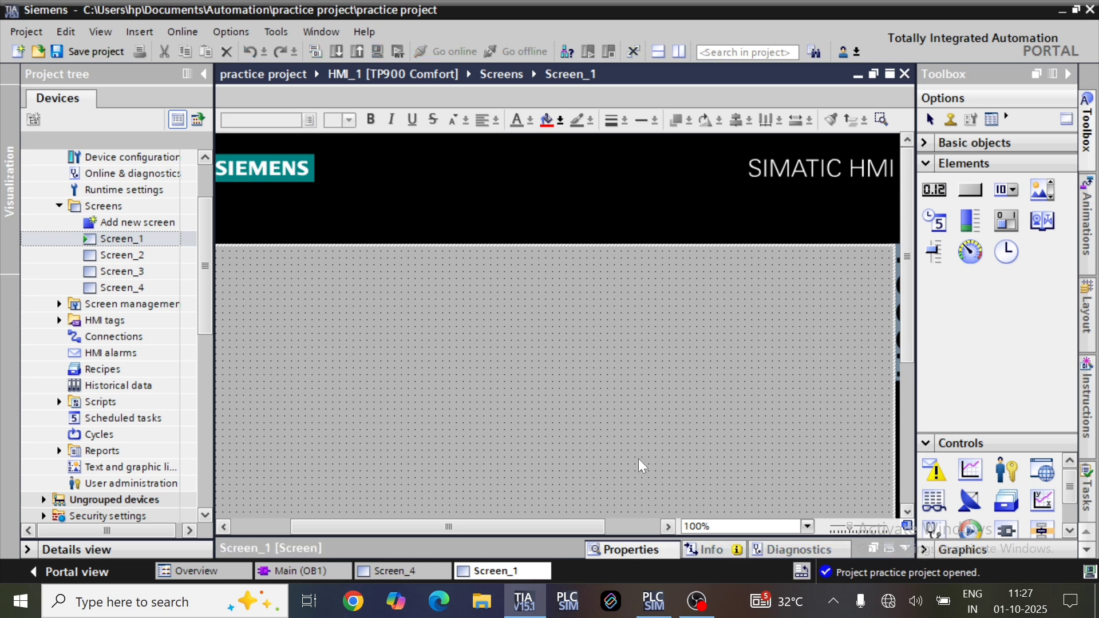
right_click(615, 336)
left_click(659, 551)
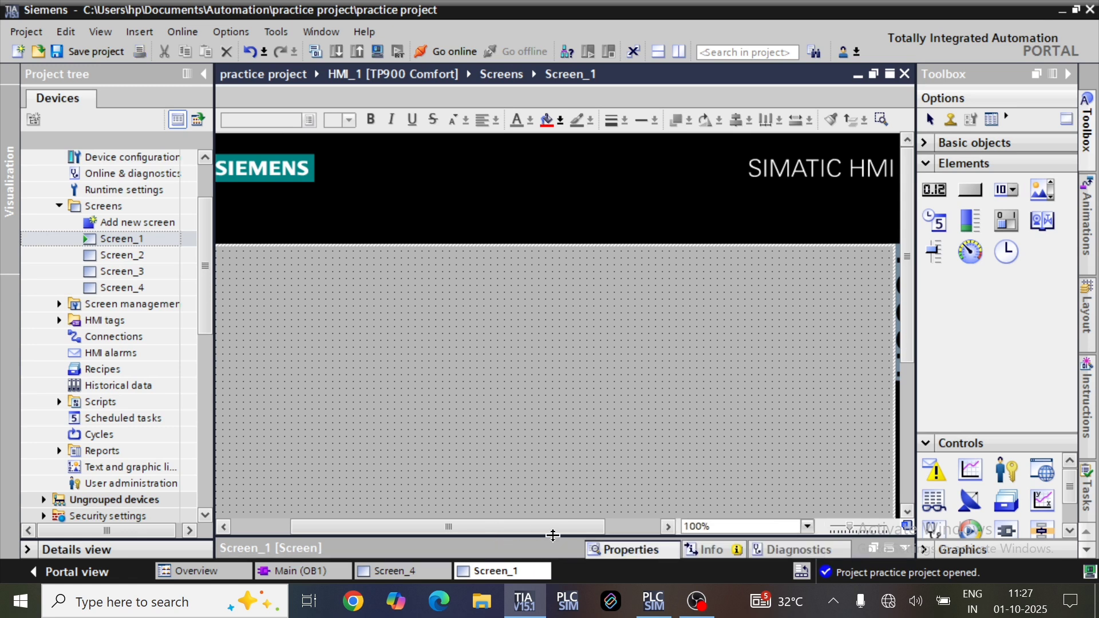
left_click_drag(553, 539, 578, 369)
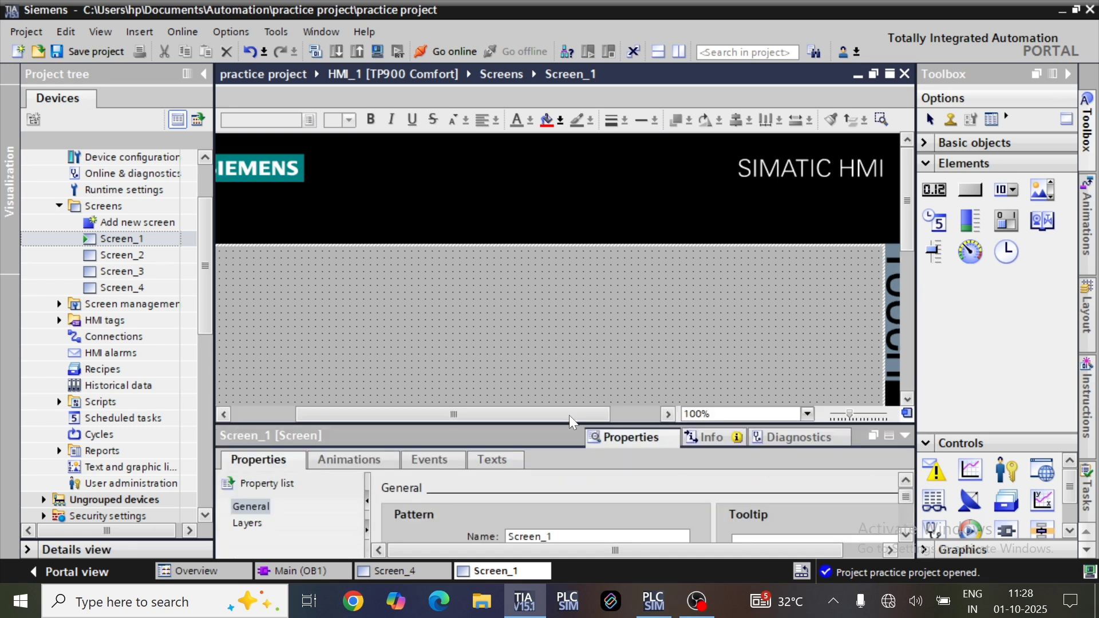
left_click_drag(560, 425, 578, 312)
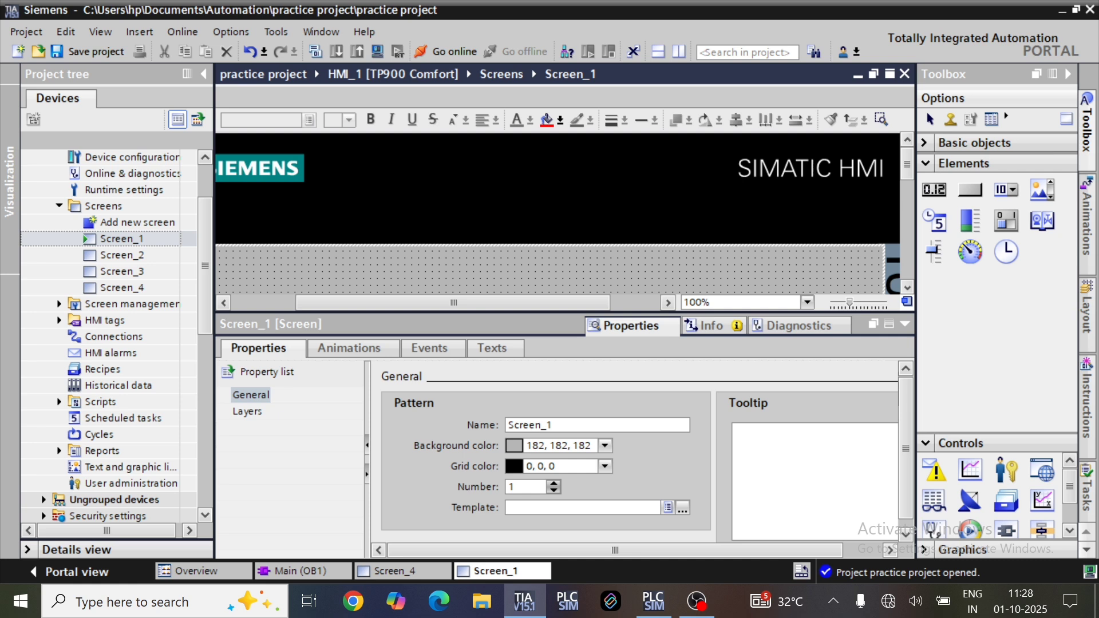
left_click(605, 446)
left_click(519, 388)
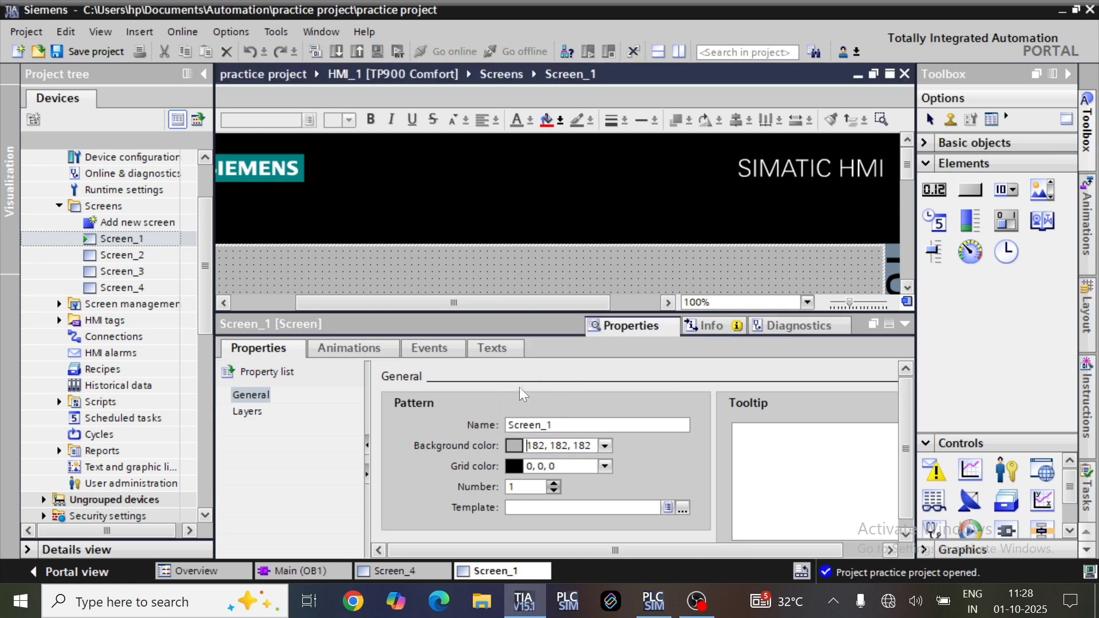
left_click(605, 467)
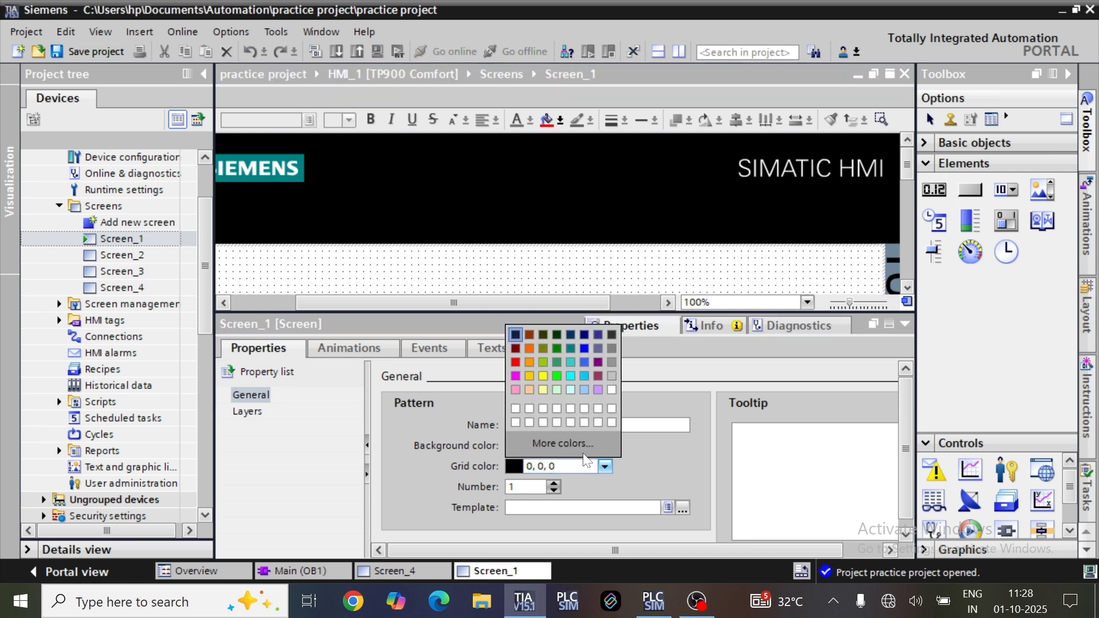
left_click(515, 407)
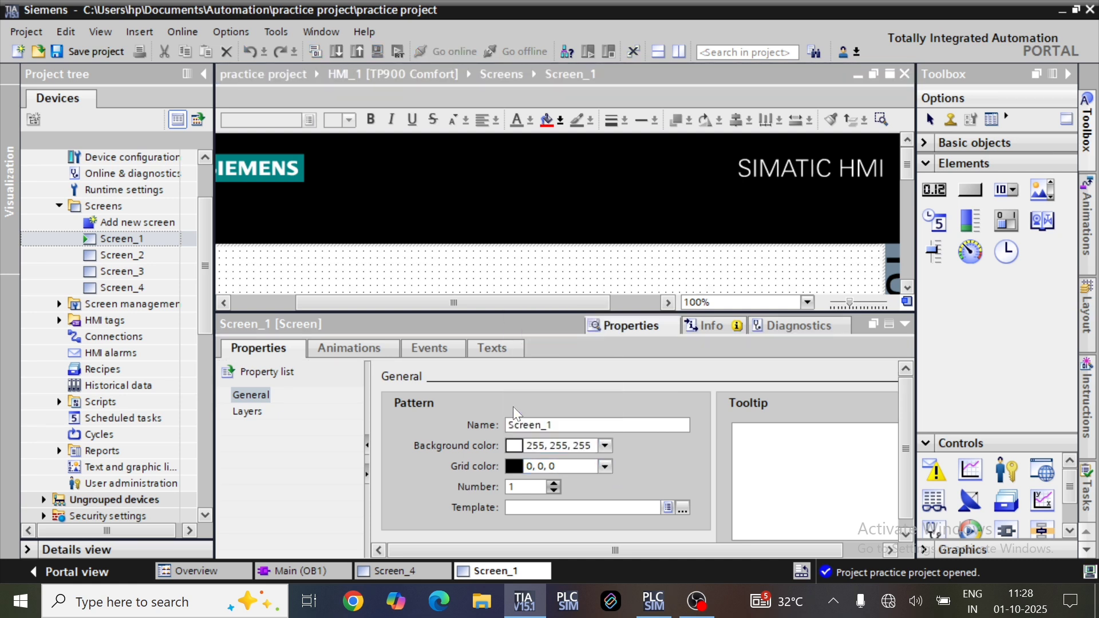
left_click(906, 324)
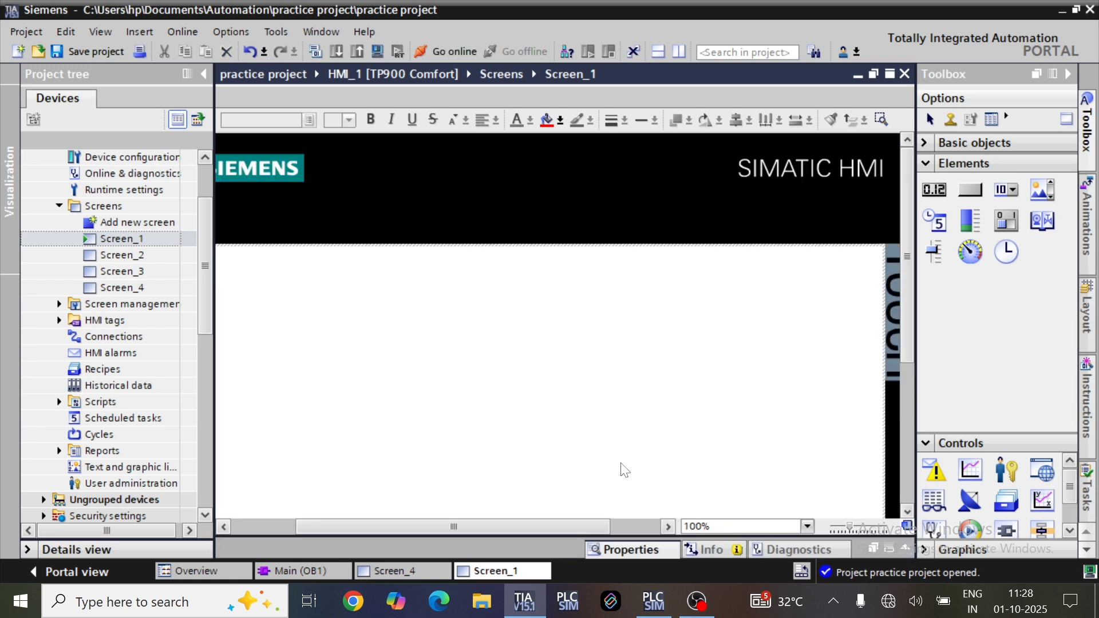
Place four buttons in a row across the upper part of Screen_1
left_click_drag(602, 526, 567, 529)
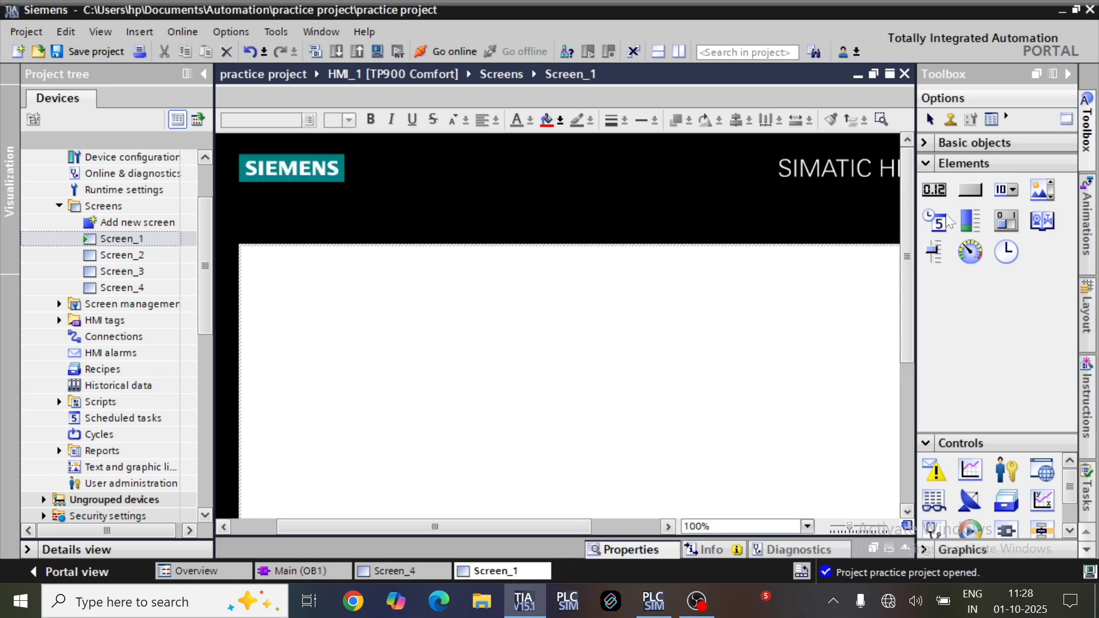
left_click(975, 193)
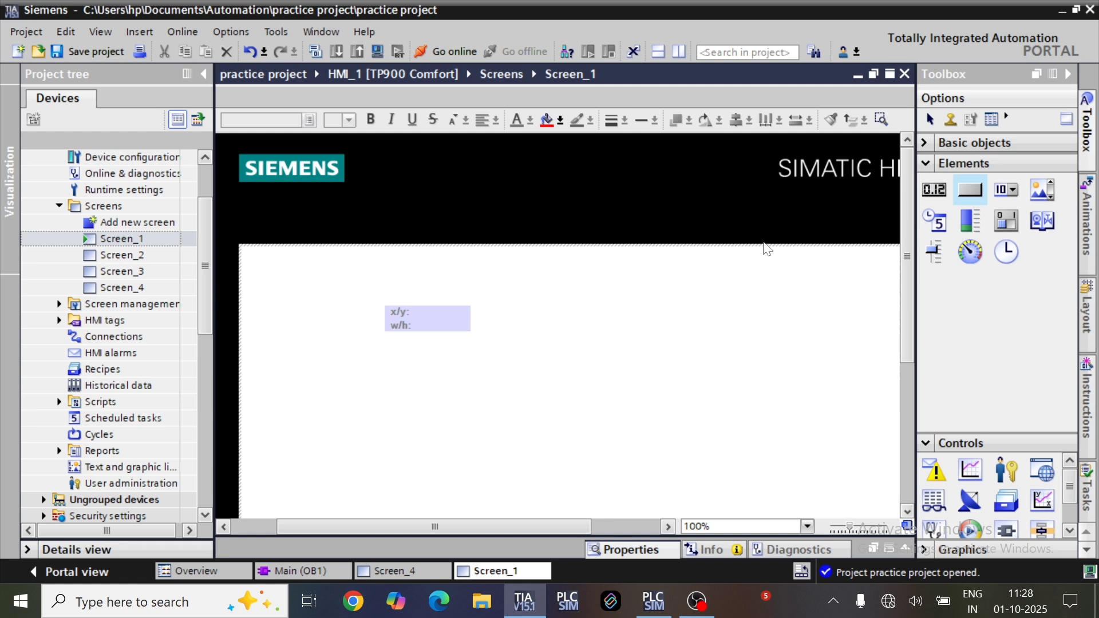
mouse_move(326, 291)
left_mouse_down()
mouse_move(409, 318)
mouse_move(376, 314)
mouse_move(783, 314)
left_mouse_up()
left_click(464, 373)
double_click(653, 313)
left_click(680, 319)
left_click(737, 345)
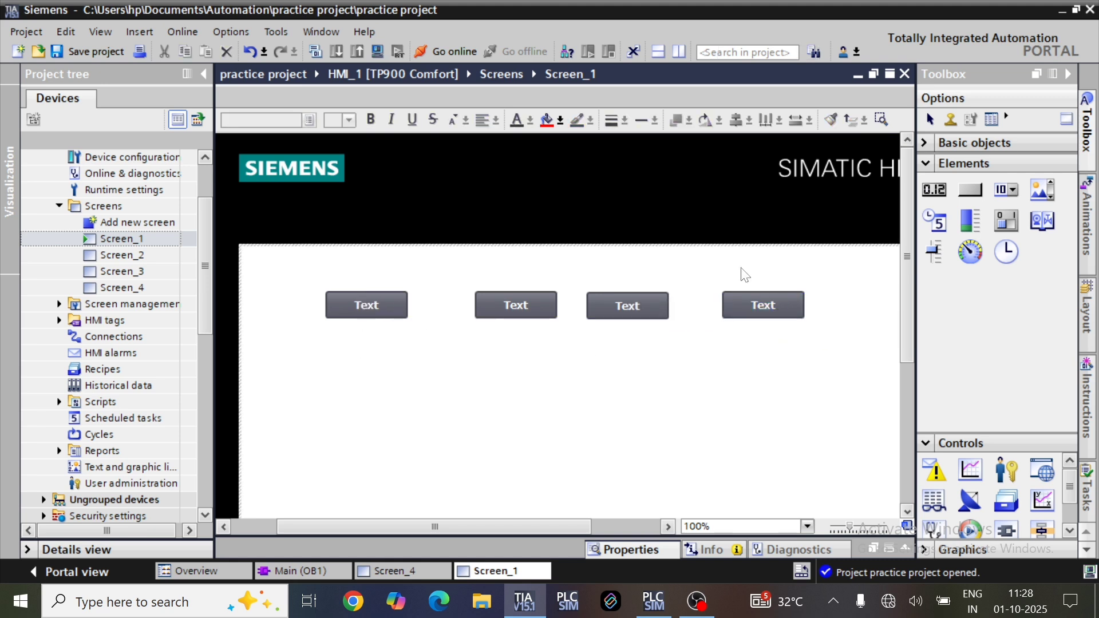
Add a text field reading SCREEN-1 above the row of buttons
left_click(967, 144)
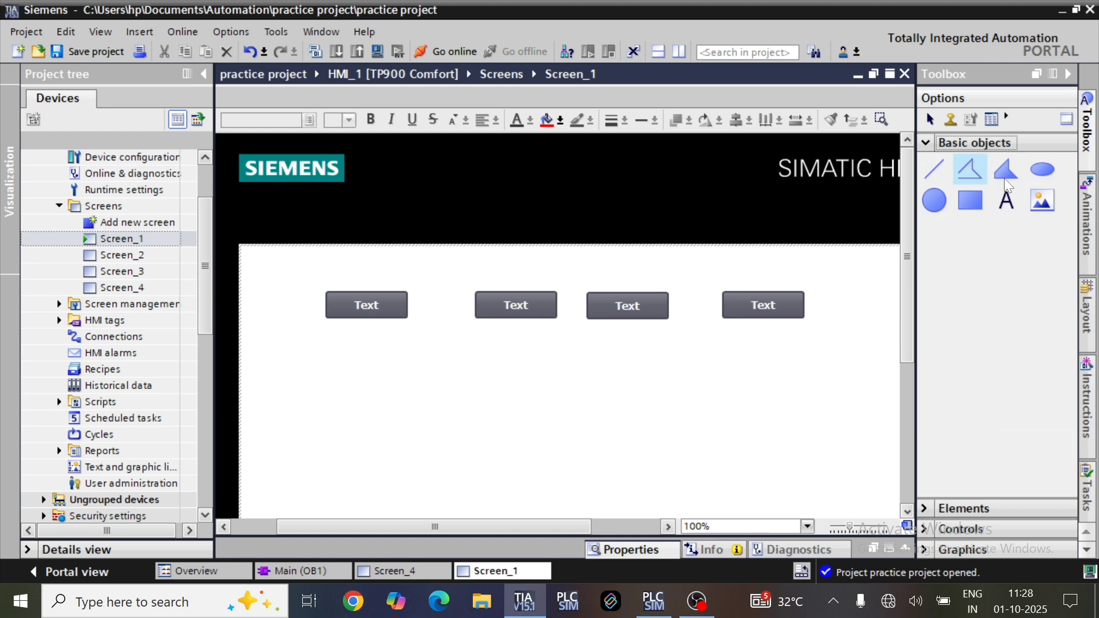
left_click(1004, 175)
left_click(592, 259)
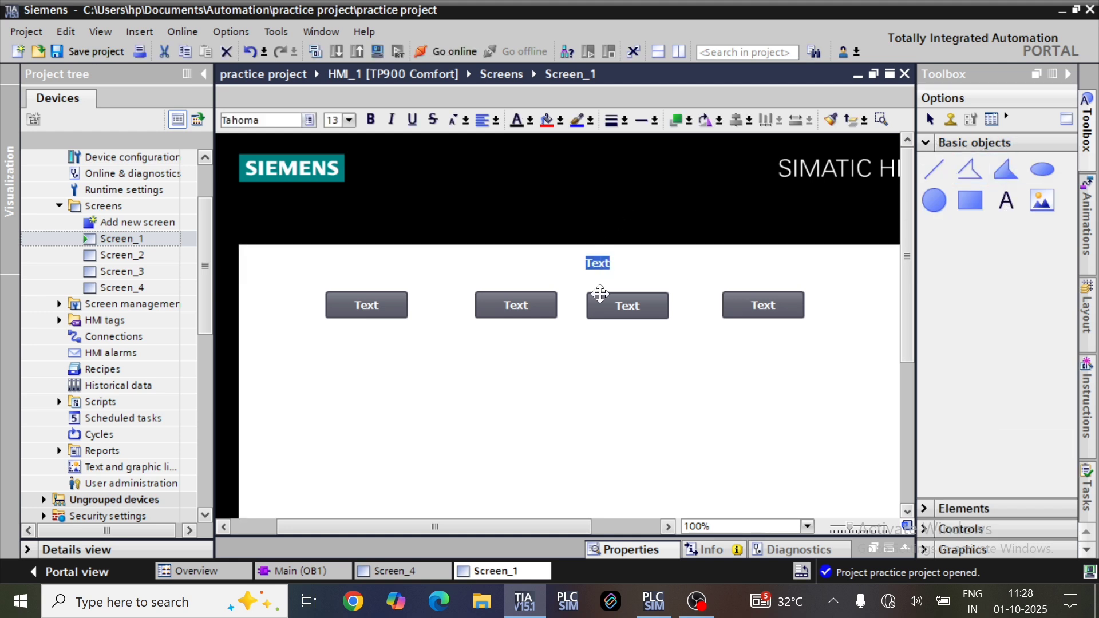
type("A")
key("BackSpace")
type("SCR")
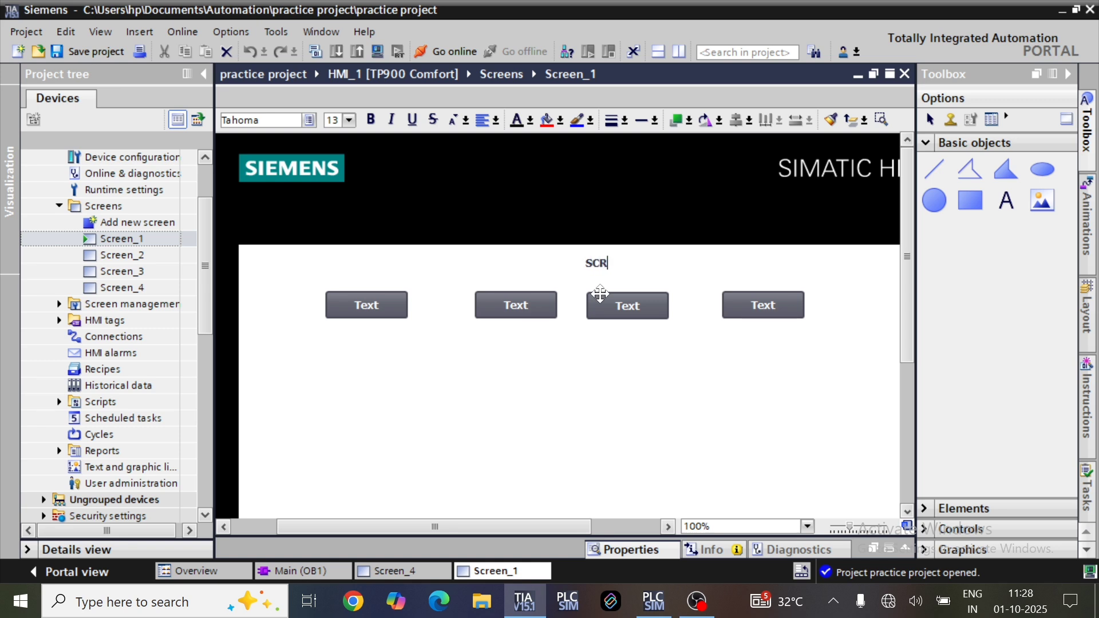
type("EEN-2")
key("BackSpace")
type("1")
key("Return")
left_click(608, 383)
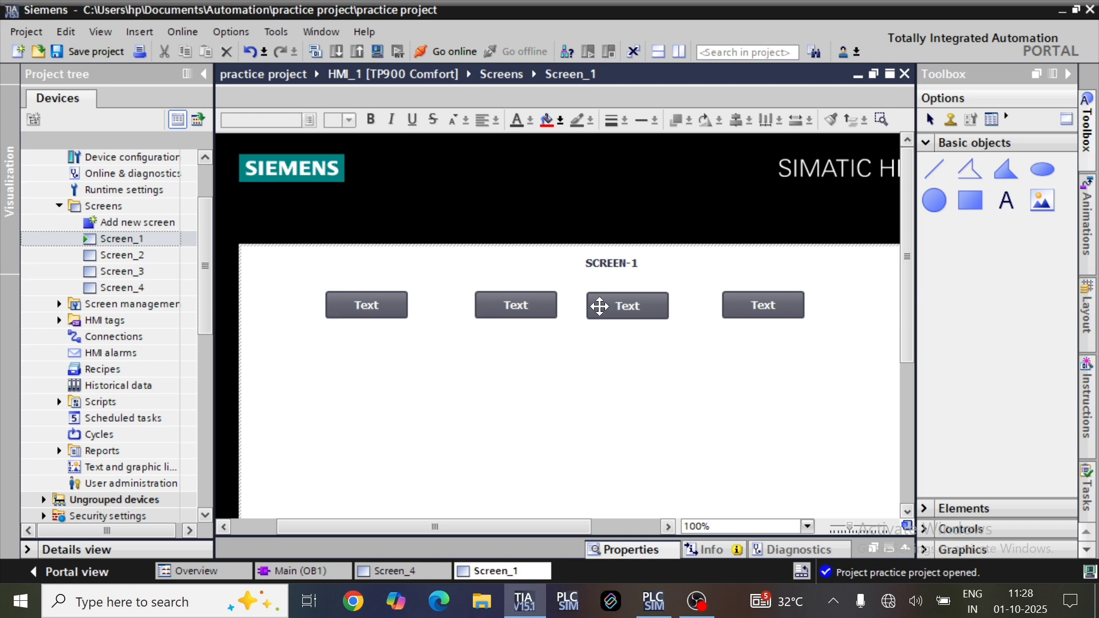
left_click(620, 258)
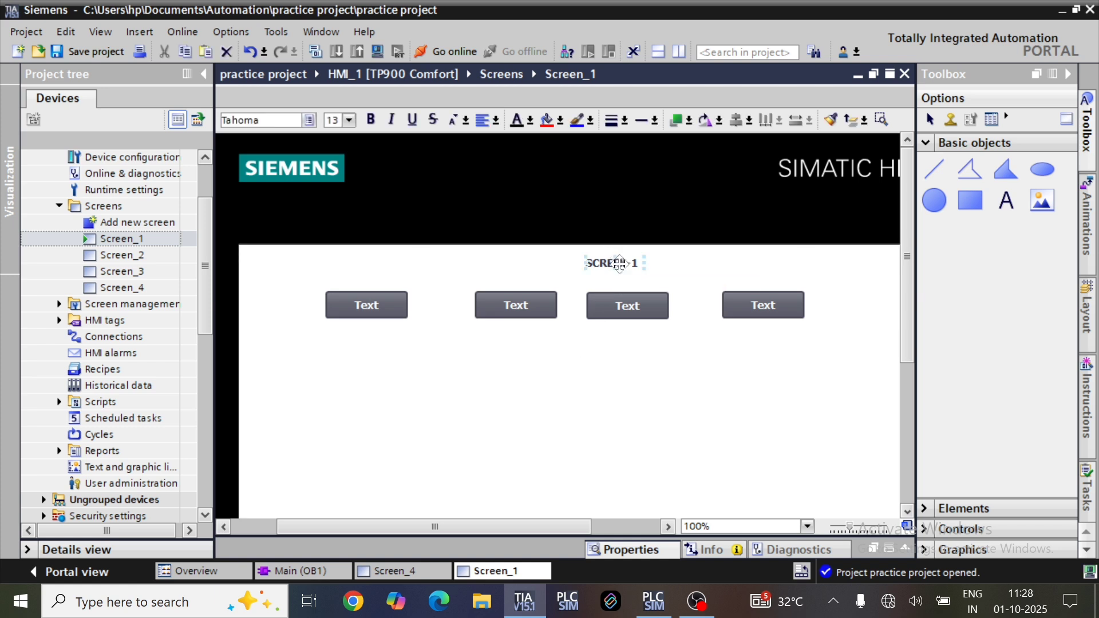
left_click(599, 392)
Label the first button in the row SCREEN-2
double_click(375, 307)
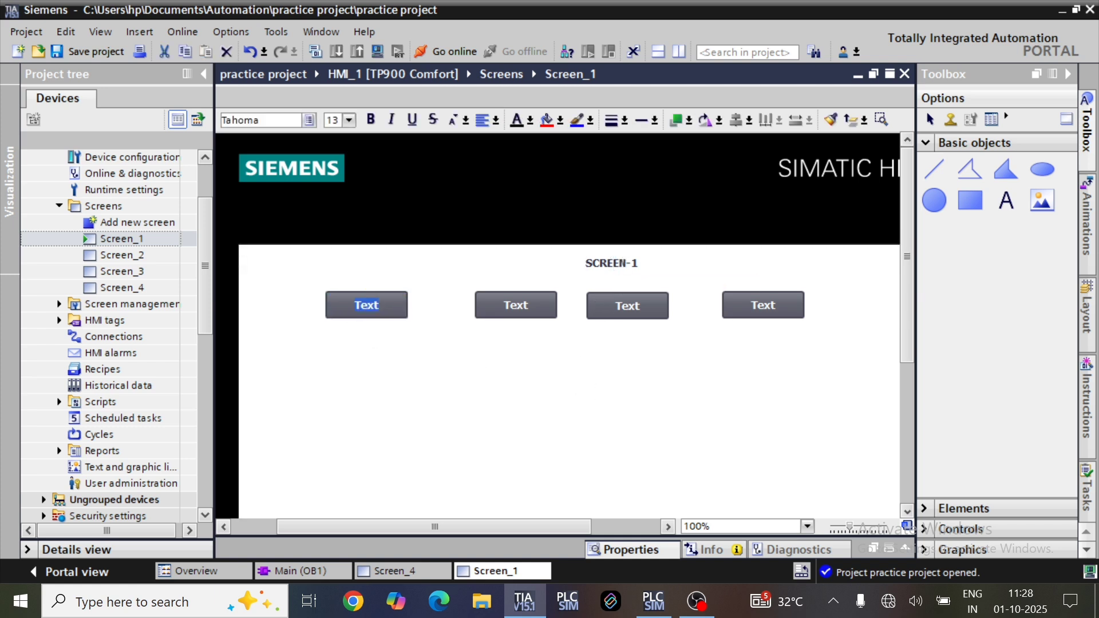
type("SC")
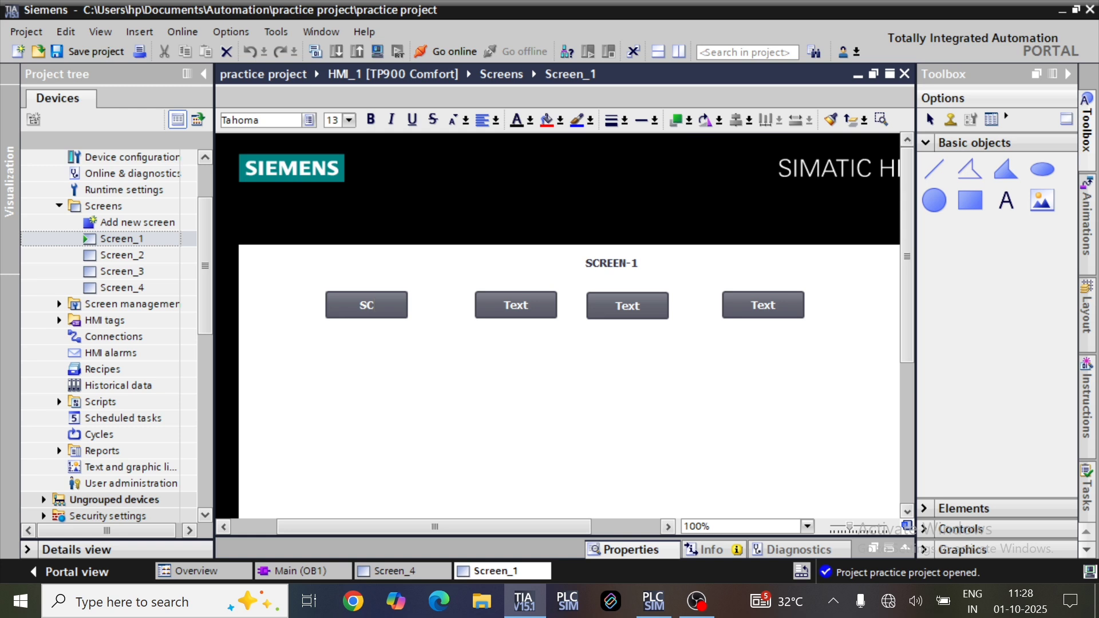
type("REEN-2")
key("Return")
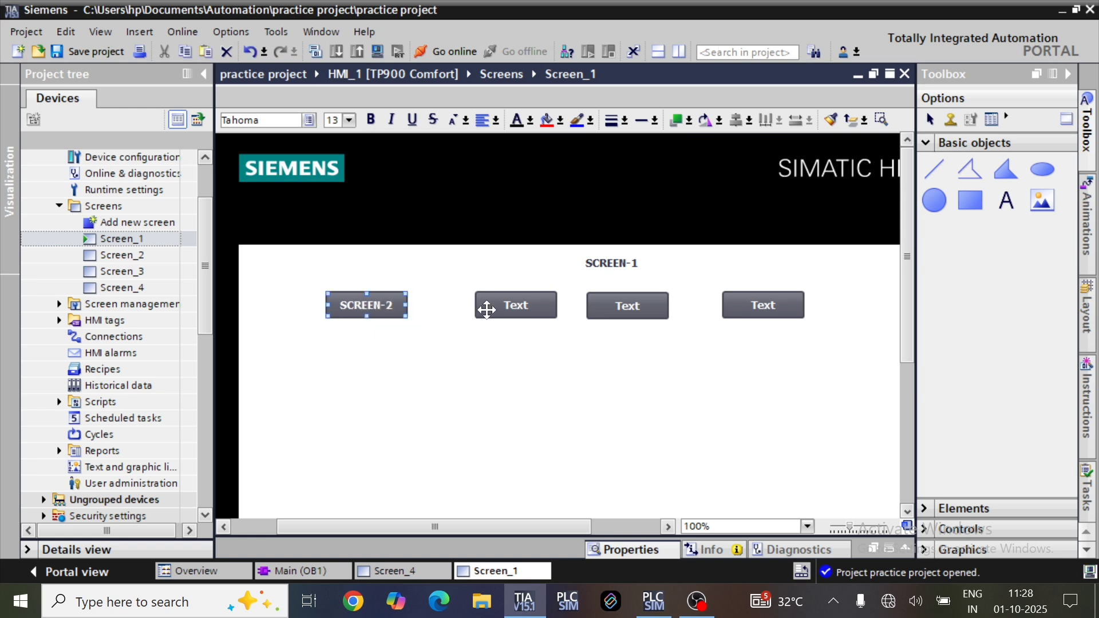
double_click(486, 310)
type("SC")
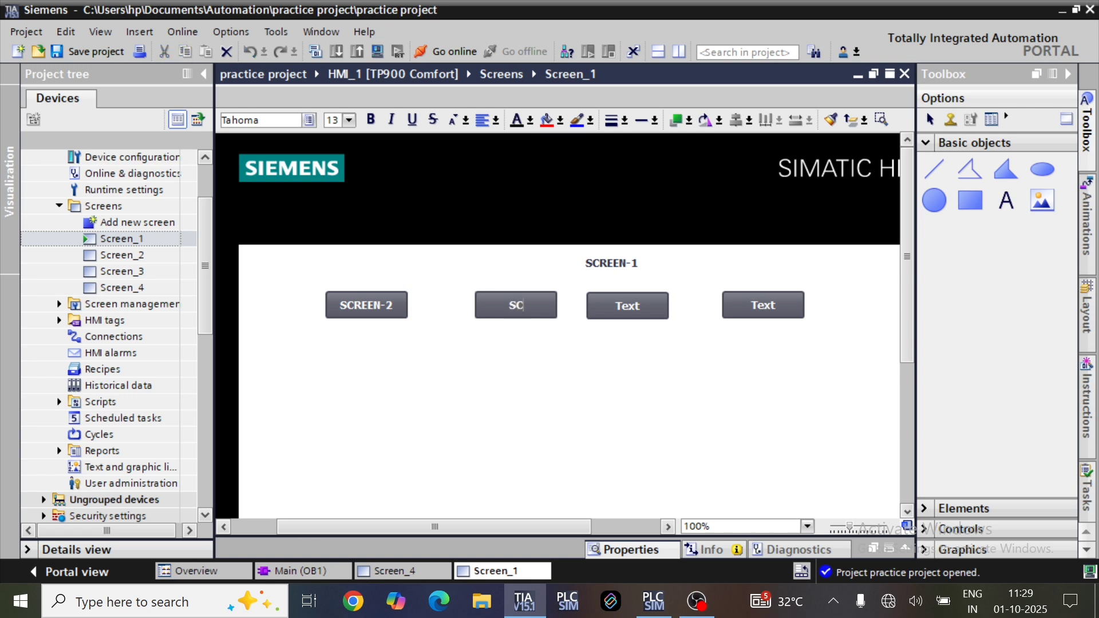
type("REEN-3")
key("BackSpace")
key("BackSpace")
key("BackSpace")
key("BackSpace")
key("BackSpace")
key("BackSpace")
key("BackSpace")
Change the label of the first button in the row to ALARMS
left_click(393, 304)
double_click(372, 304)
key("BackSpace")
type("ALARMS")
key("Return")
Label the second button TRENDS and the third button RANGES
double_click(512, 311)
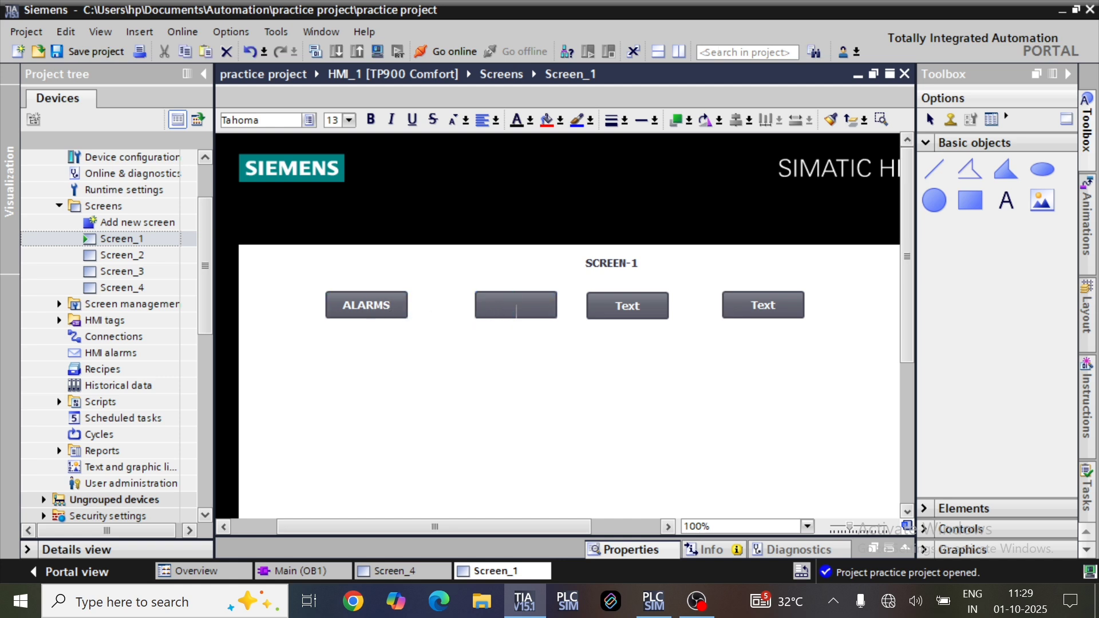
type("TRENDS")
key("Return")
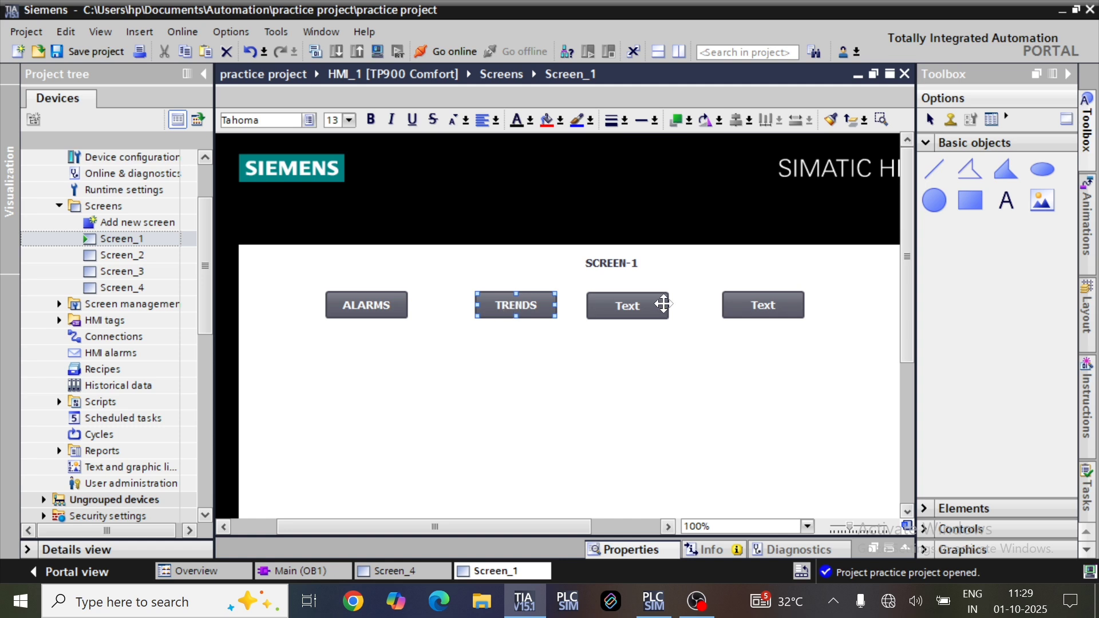
double_click(631, 305)
type("RANGES")
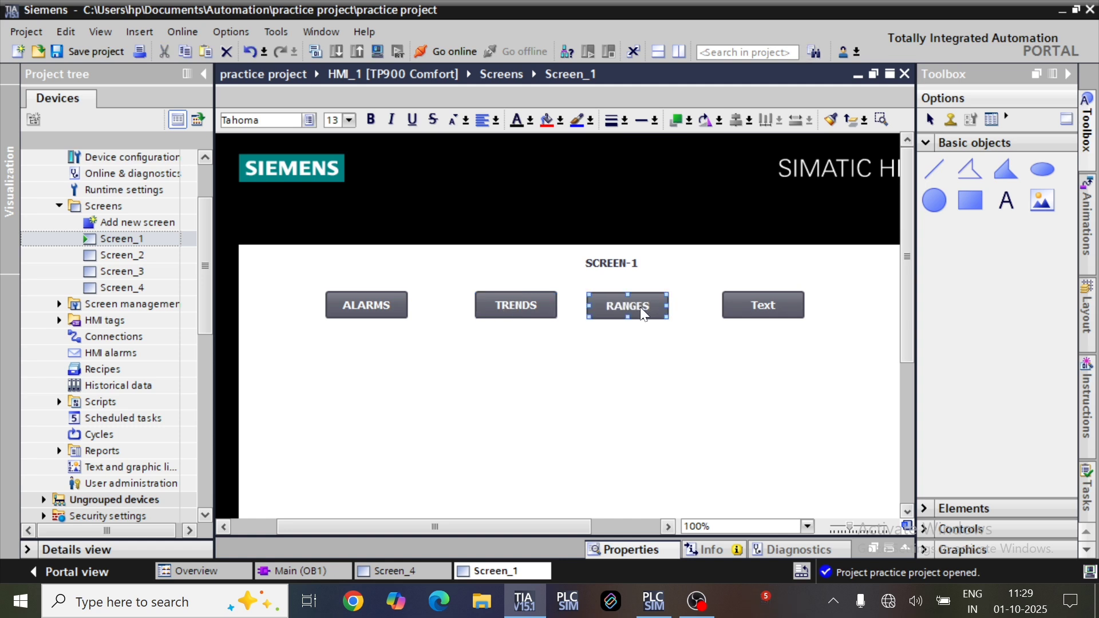
key("Return")
Move the TRENDS button closer to ALARMS to even out the spacing, and delete the unlabelled fourth button
left_click(459, 338)
left_click_drag(484, 303, 460, 304)
left_click(740, 337)
left_click(751, 304)
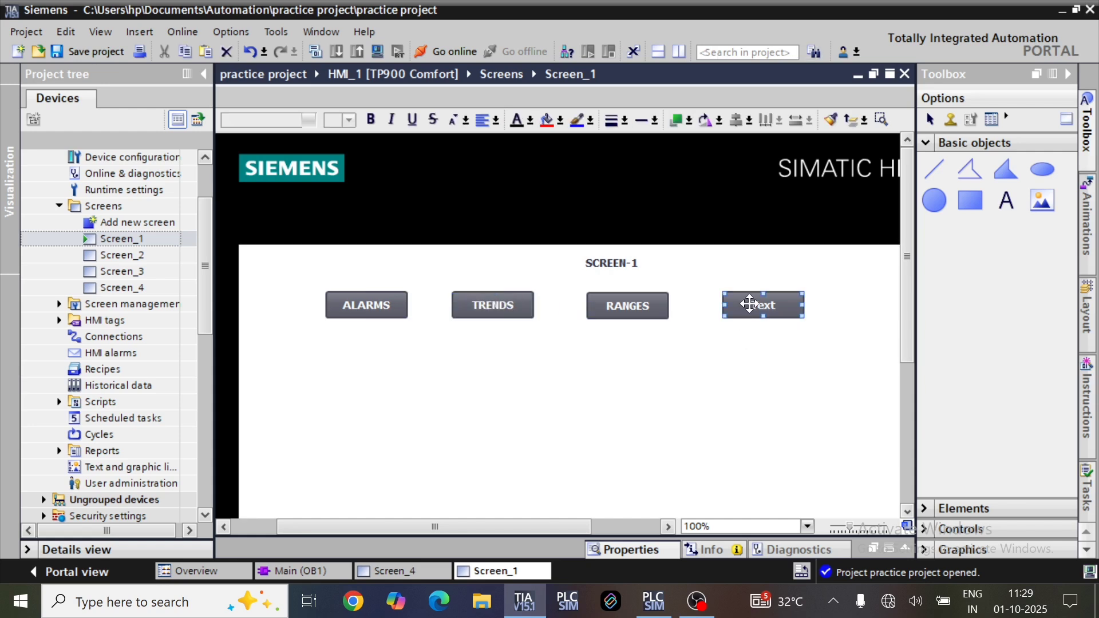
key("Delete")
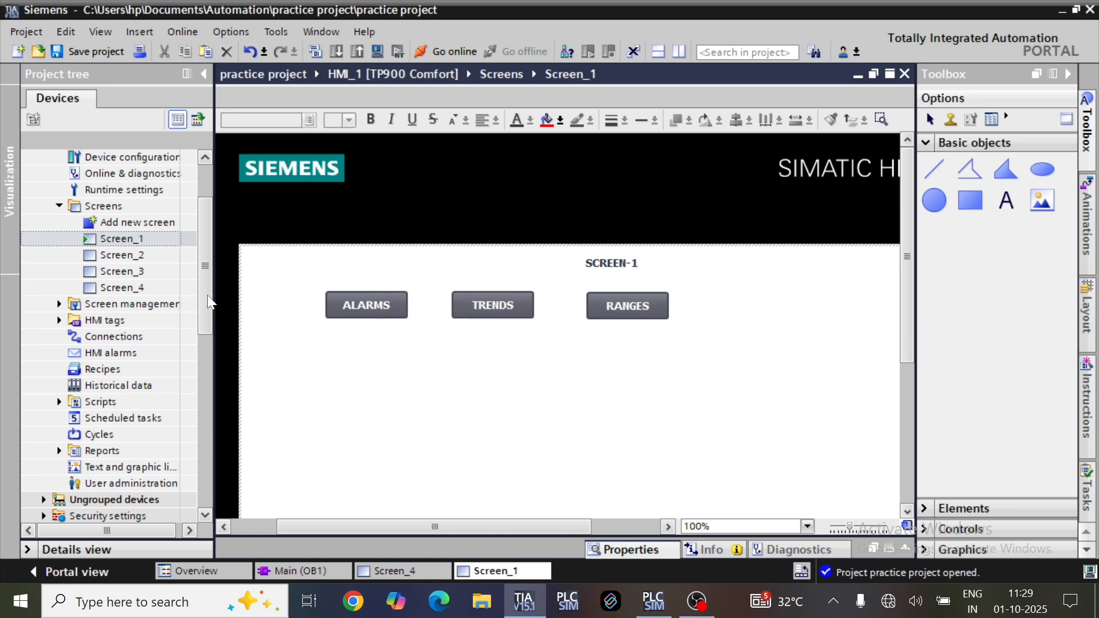
Rename Screen_1 in the project tree as MAIN SCREEN
left_click(139, 243)
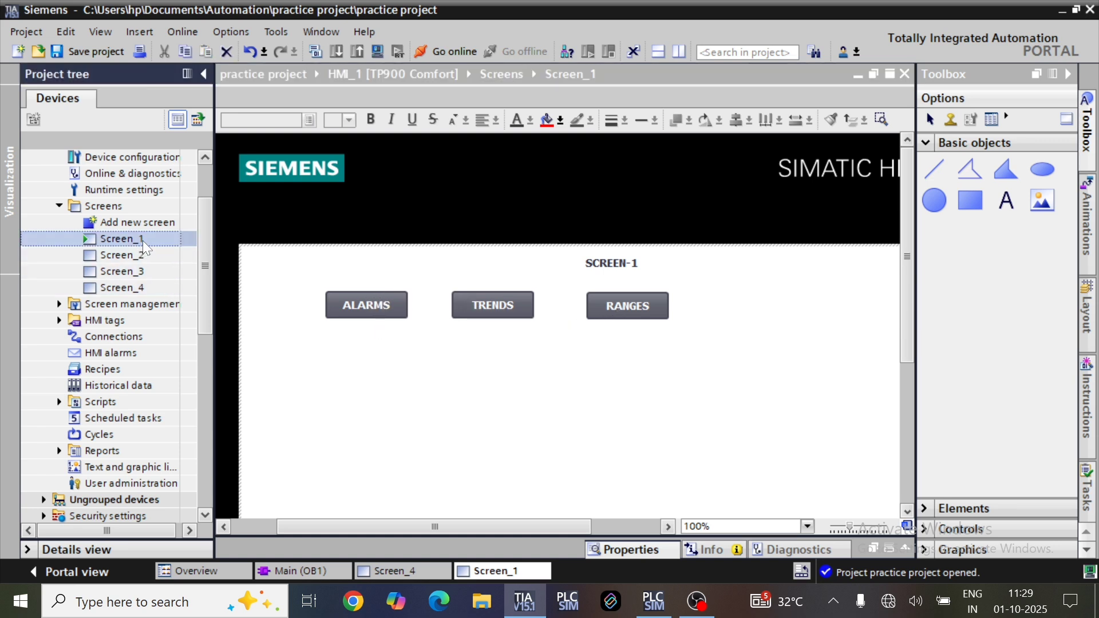
left_click(142, 241)
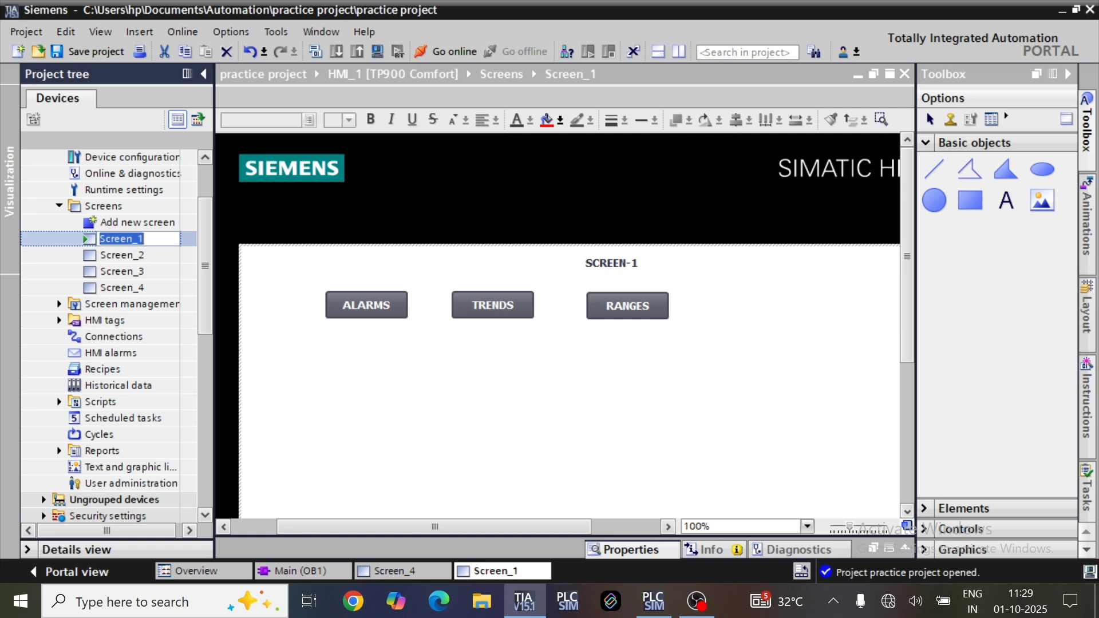
type("MAIN ")
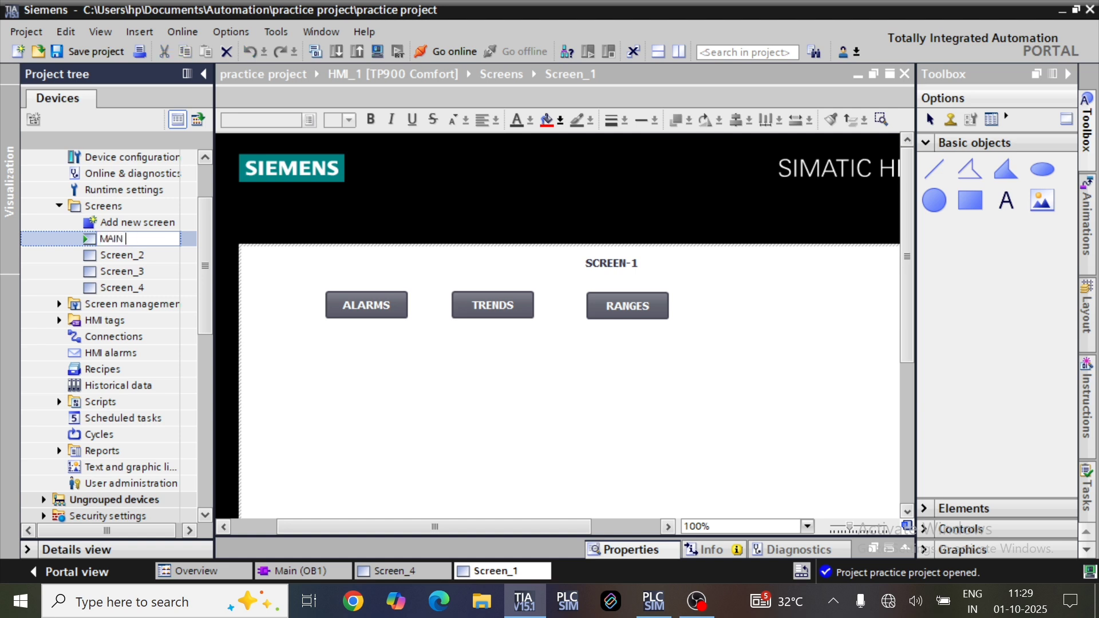
type("SCREEN")
key("Return")
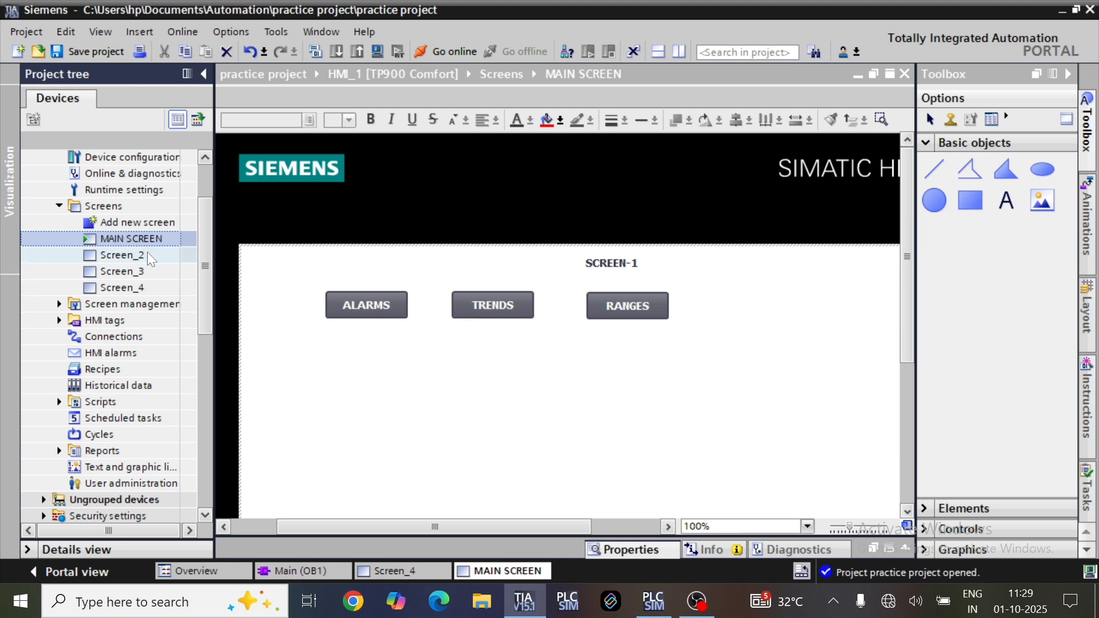
Rename Screen_2 in the project tree as ALARMS
left_click(147, 253)
left_click(149, 253)
type("ALARMS")
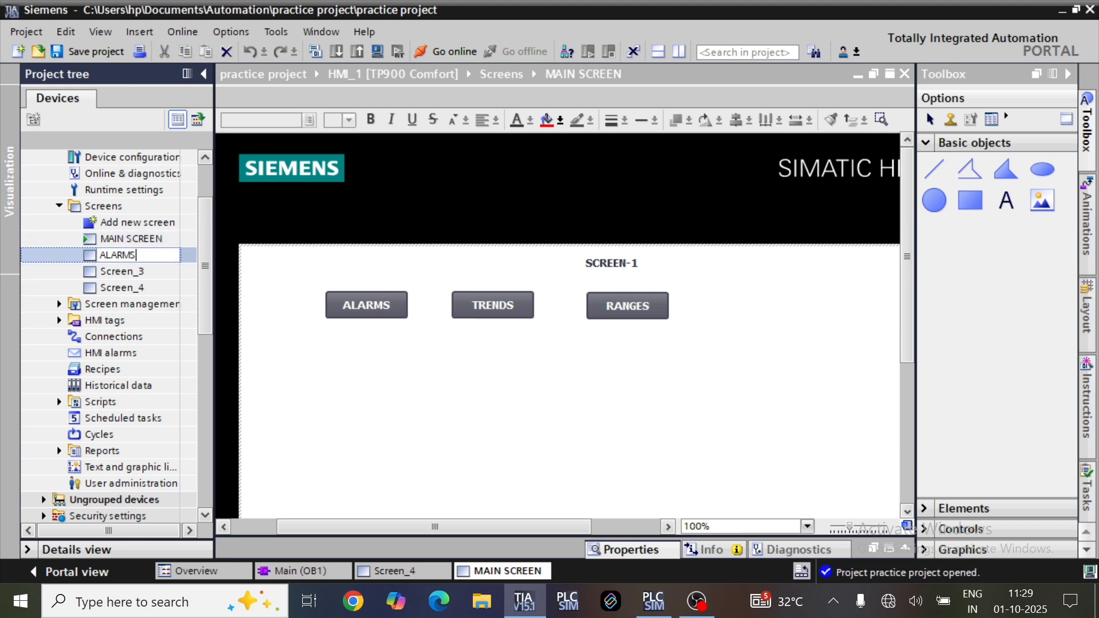
key("Return")
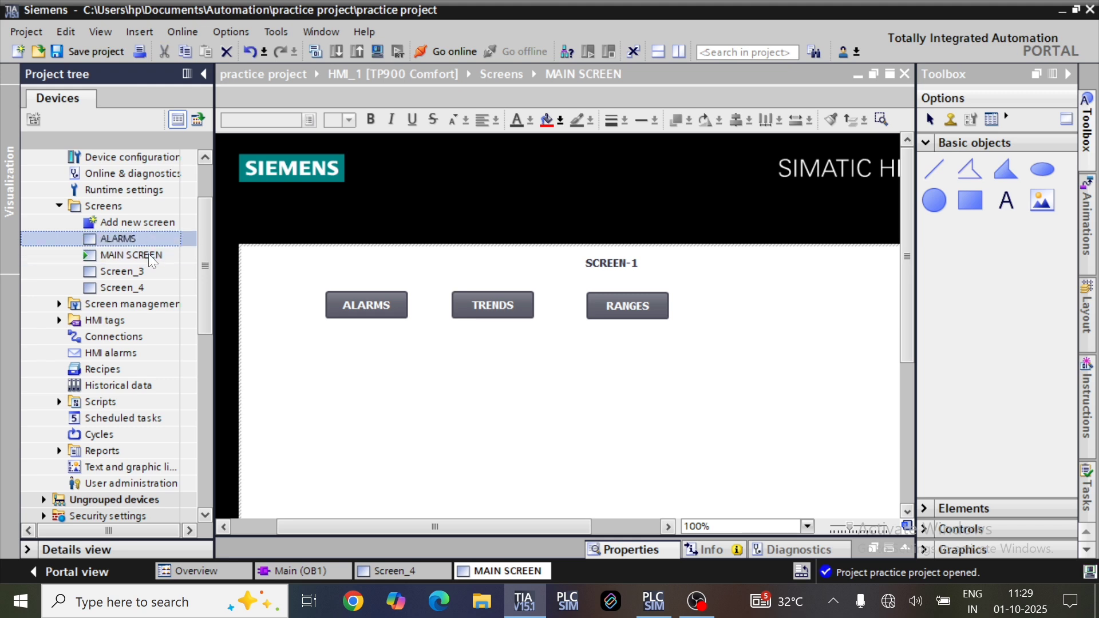
Open Screen_3 and rename it as TRENDS in the project tree
double_click(152, 273)
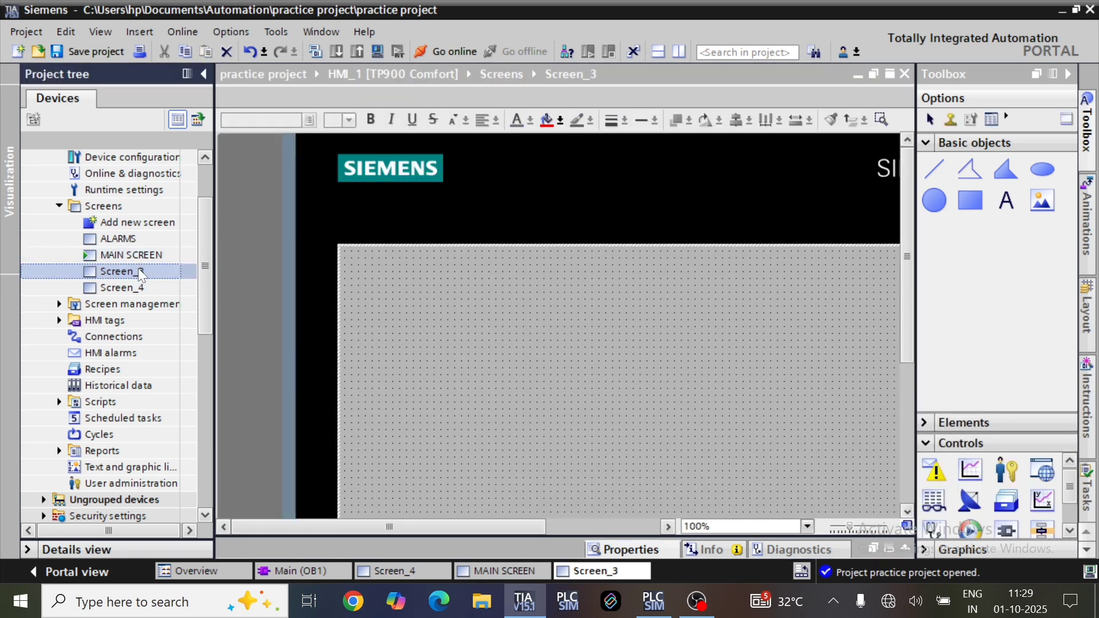
left_click(138, 269)
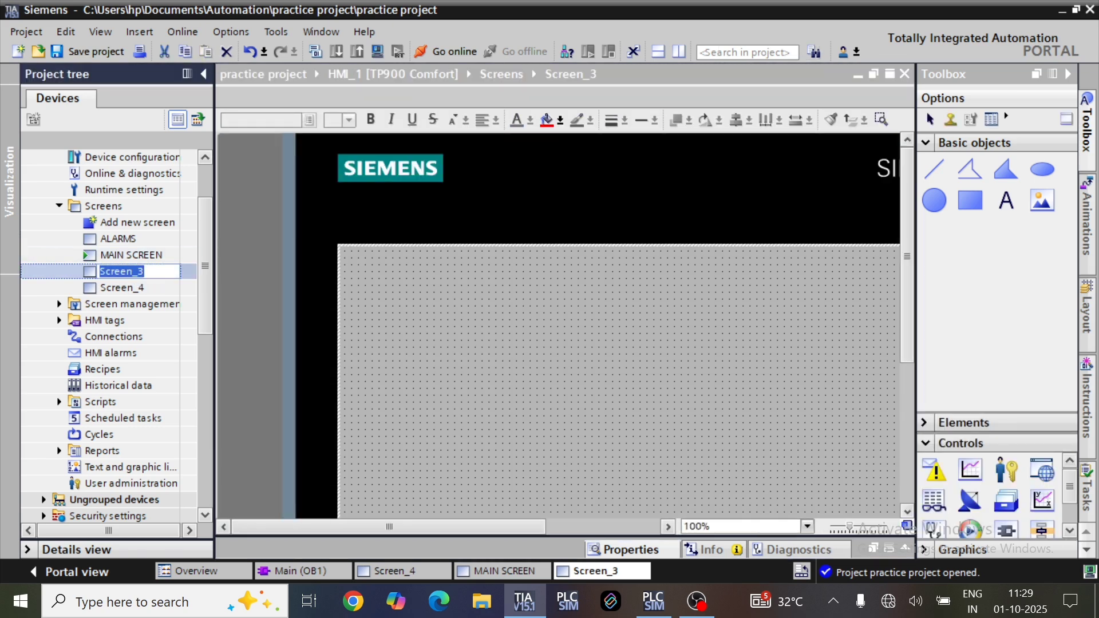
type("TRENDS")
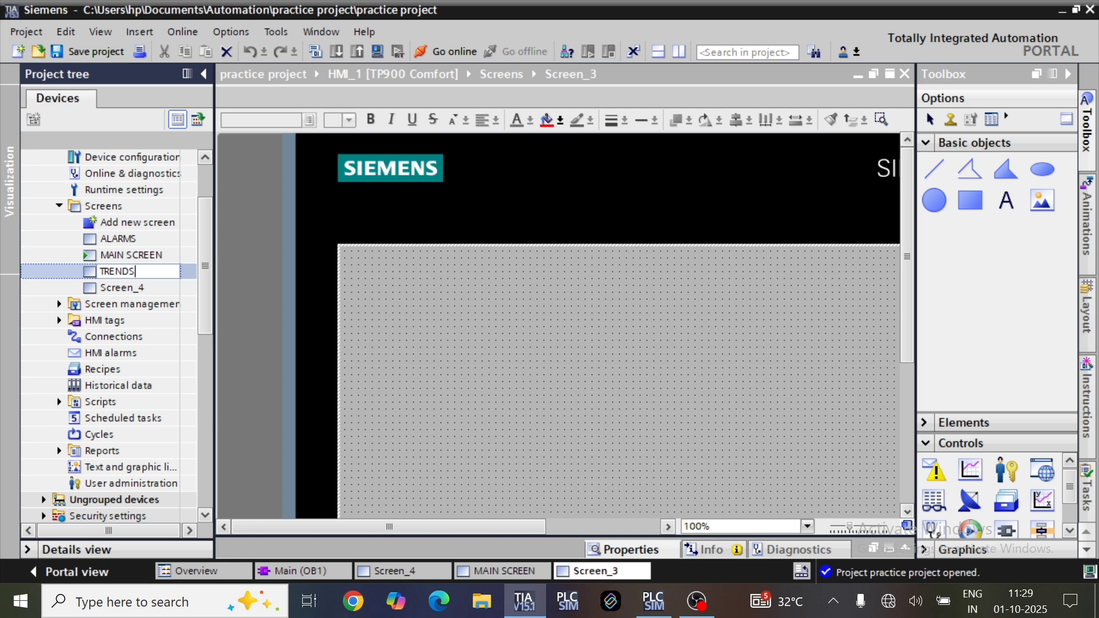
key("Return")
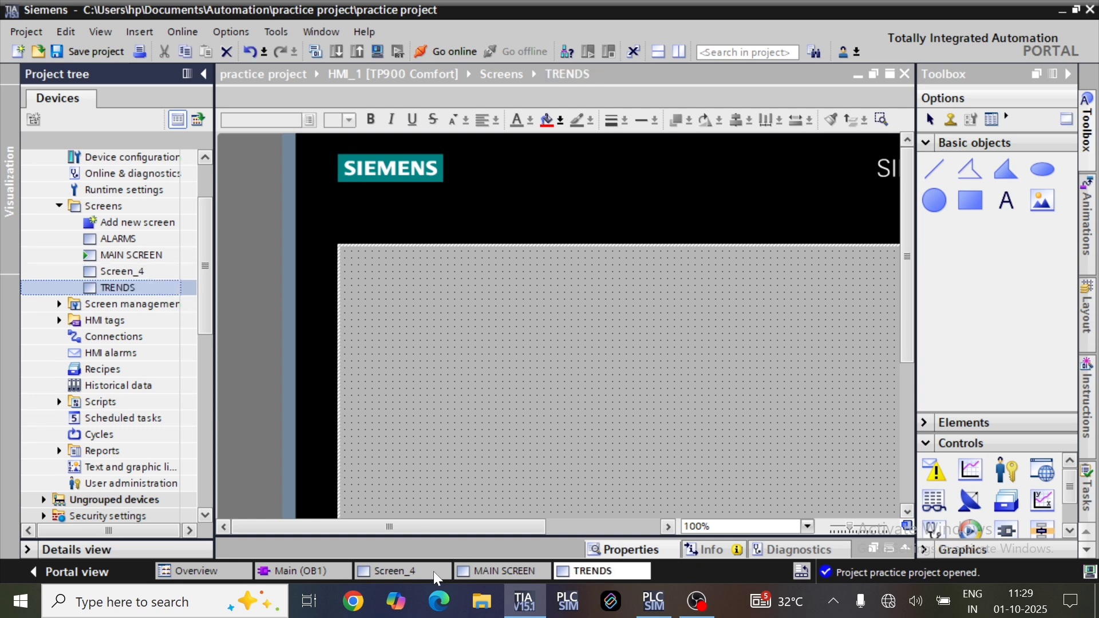
Return to the MAIN SCREEN editor and rename Screen_4 in the project tree as RANGES
left_click(461, 572)
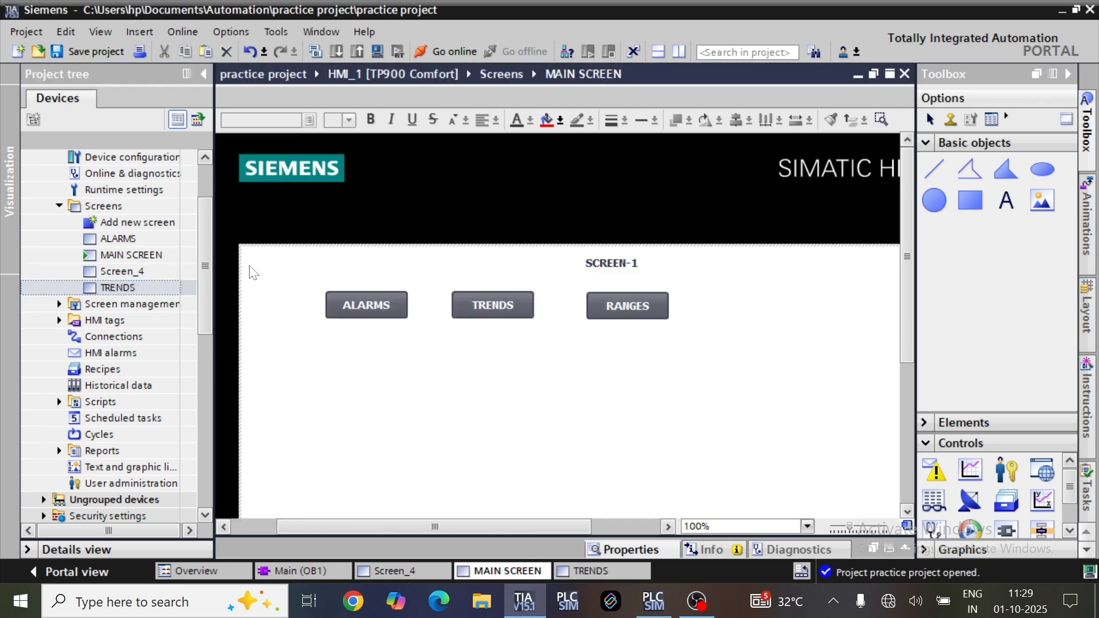
left_click(154, 271)
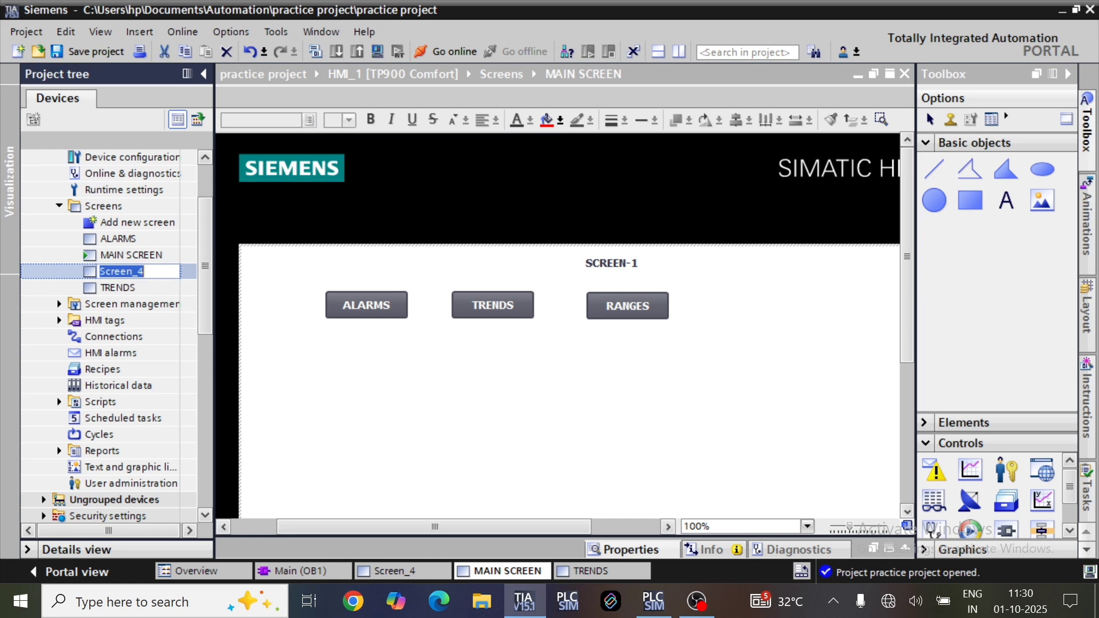
type("RAN")
type("GES")
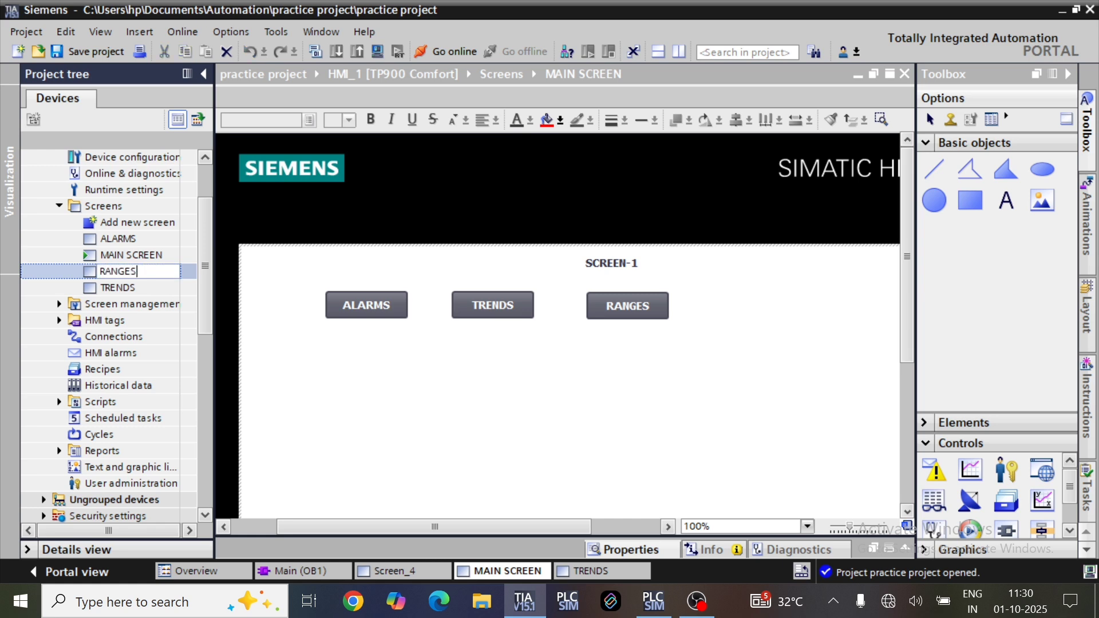
key("Return")
left_click(395, 419)
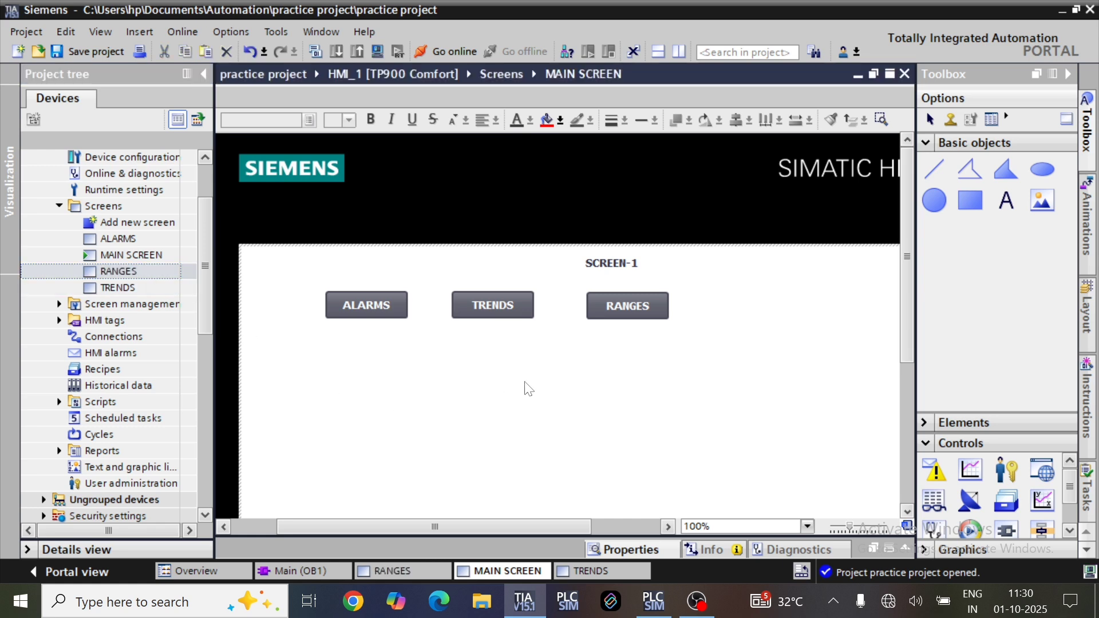
Open the RANGES and ALARMS screens for editing, and return to MAIN SCREEN
double_click(164, 270)
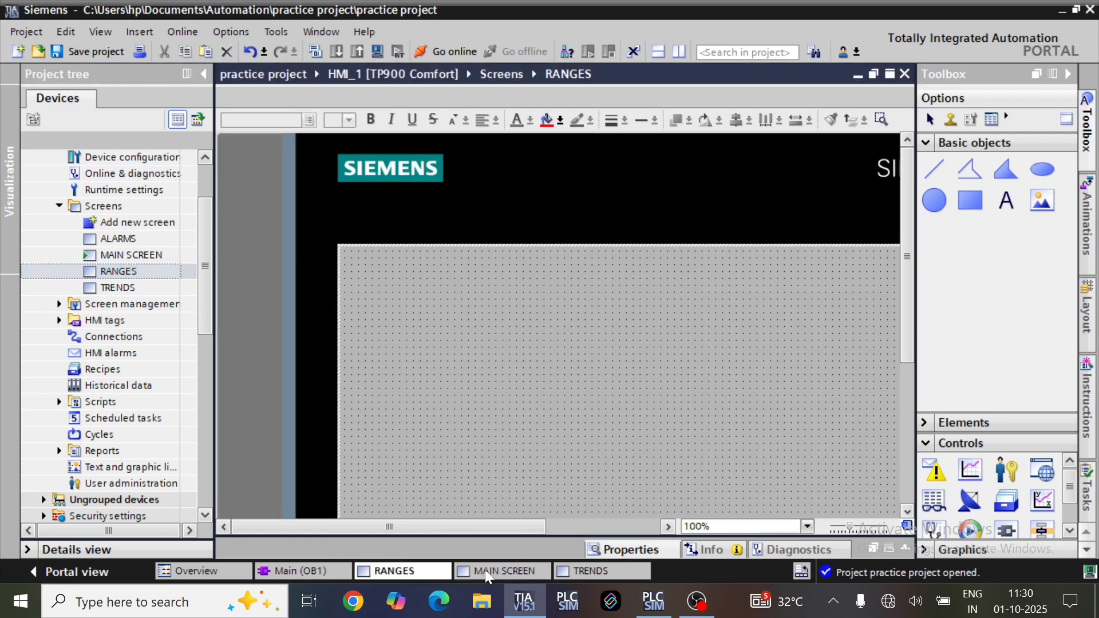
left_click(486, 570)
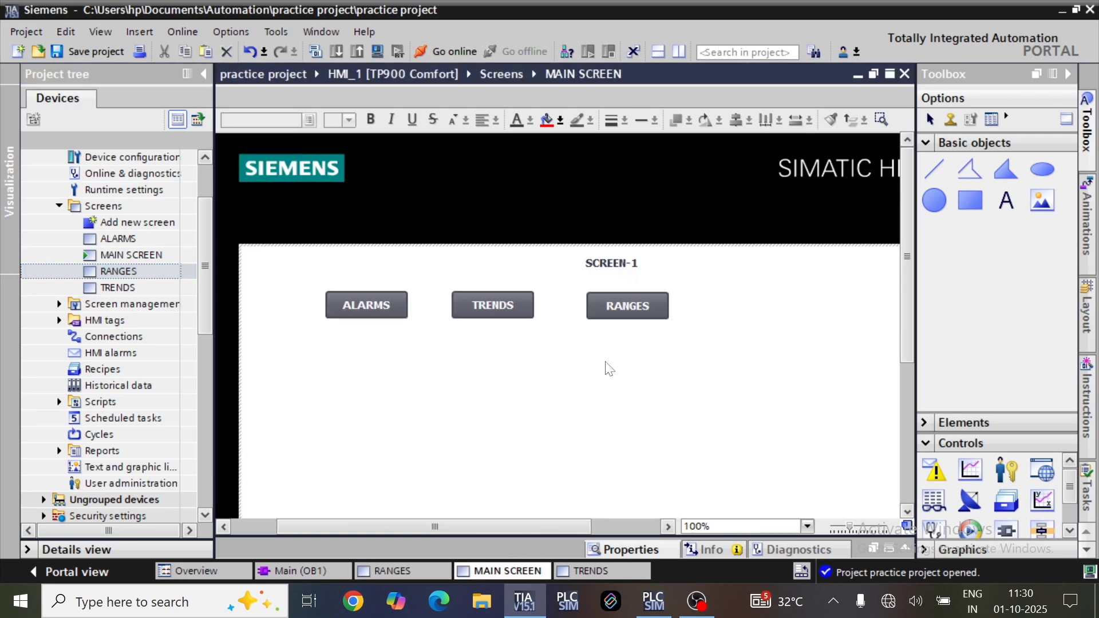
double_click(145, 270)
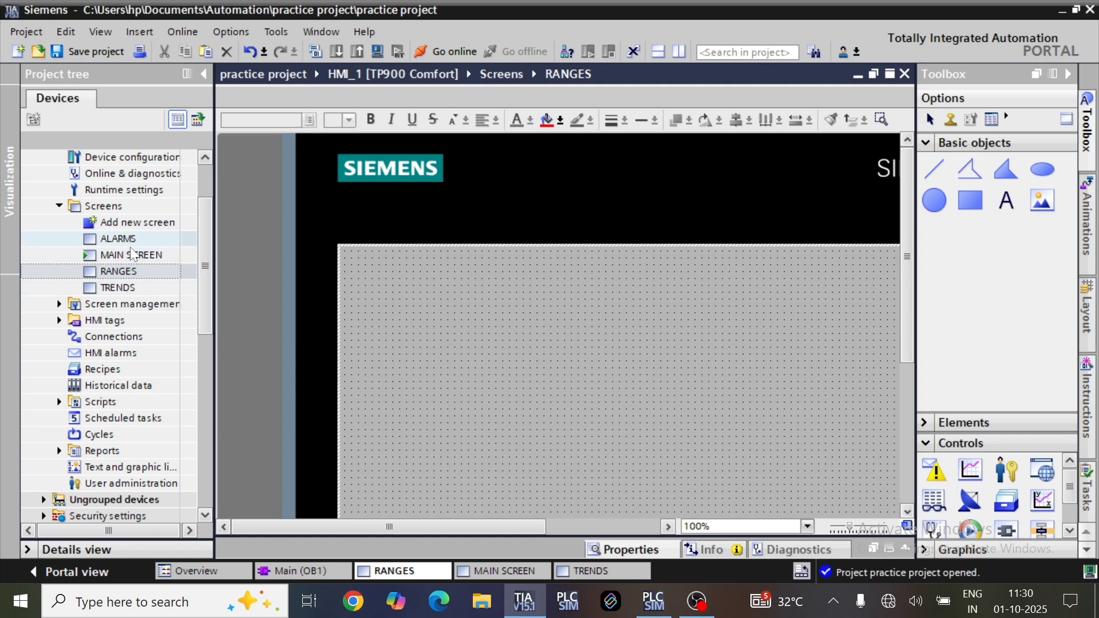
double_click(136, 242)
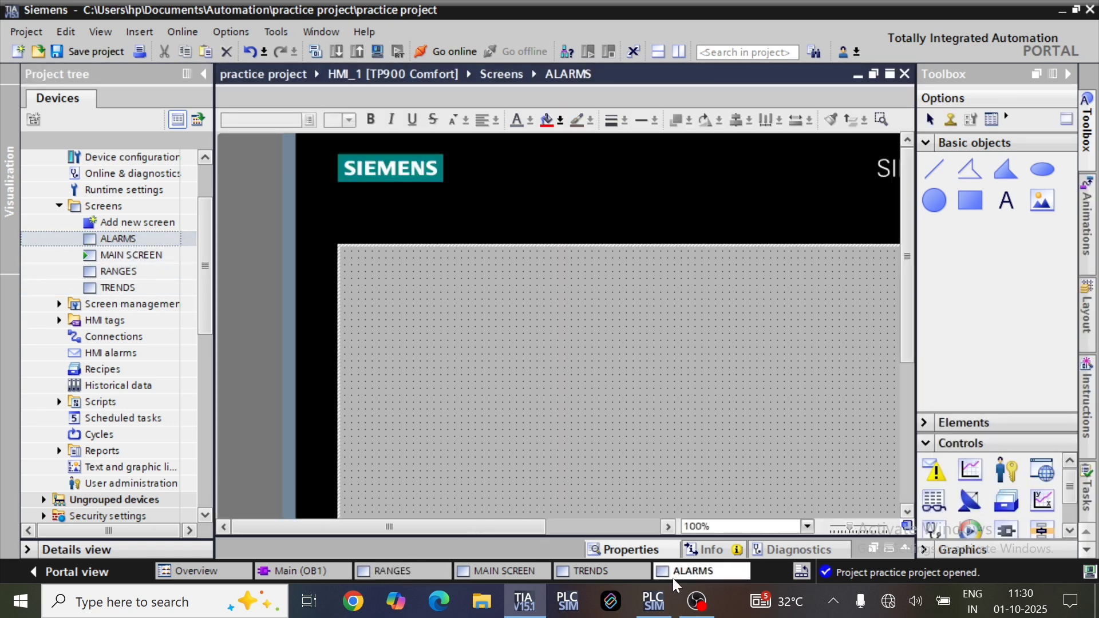
double_click(145, 254)
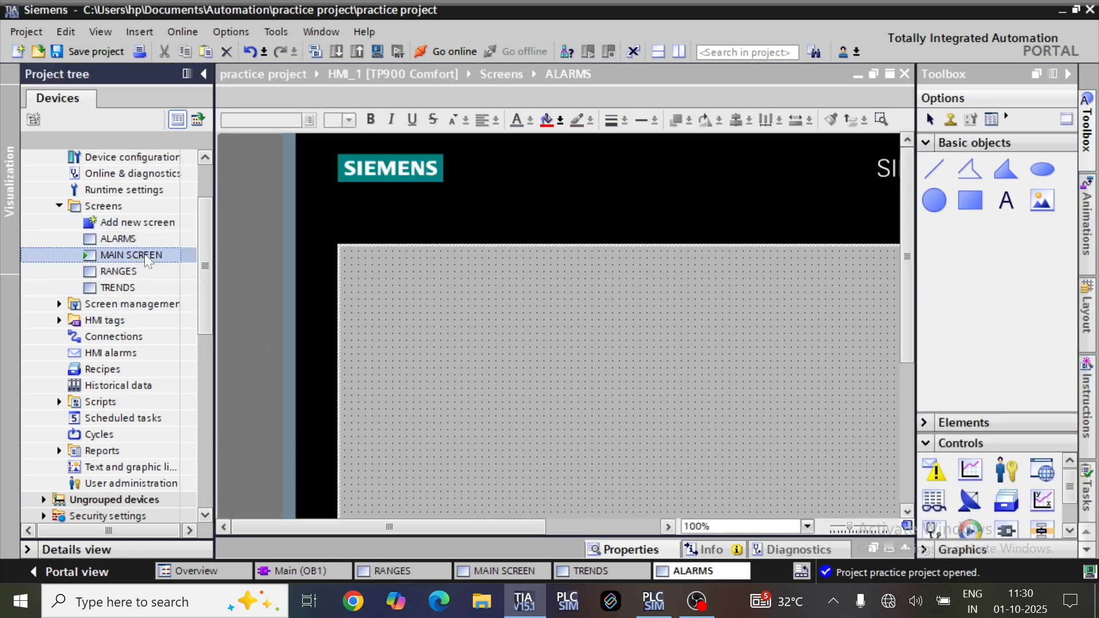
Change the SCREEN-1 heading text above the buttons to MAIN SCREEN
left_click(384, 309)
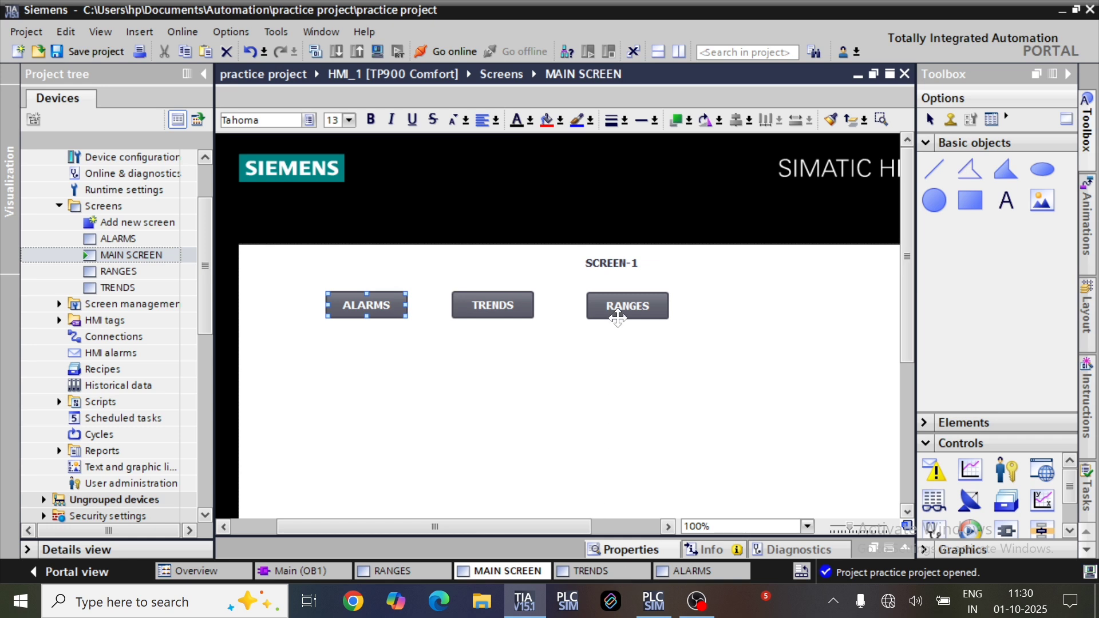
double_click(612, 263)
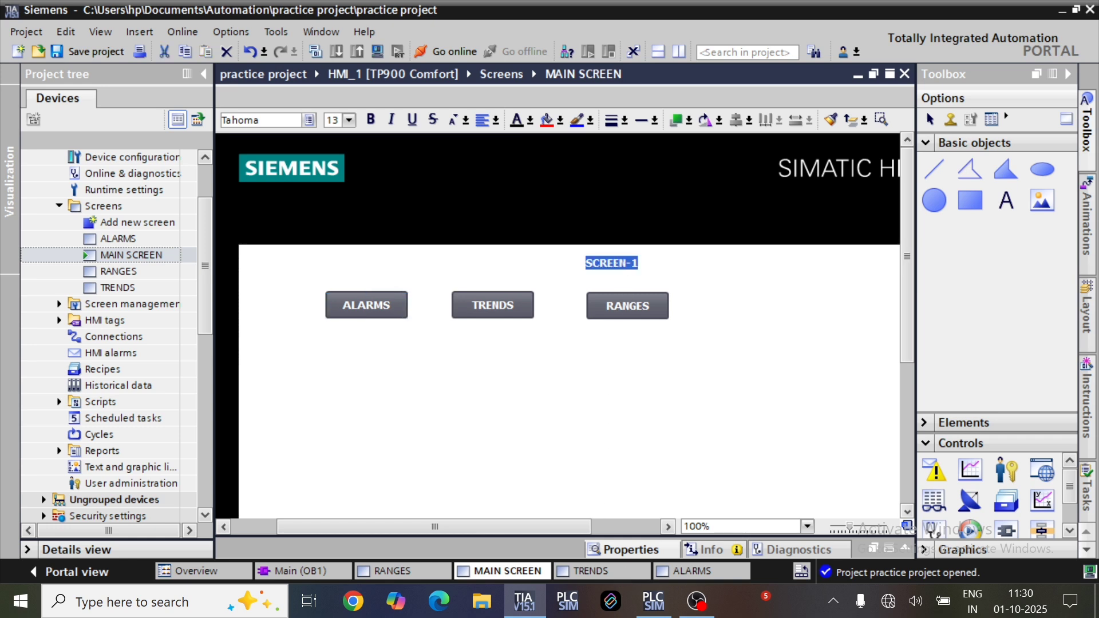
type("MAIN")
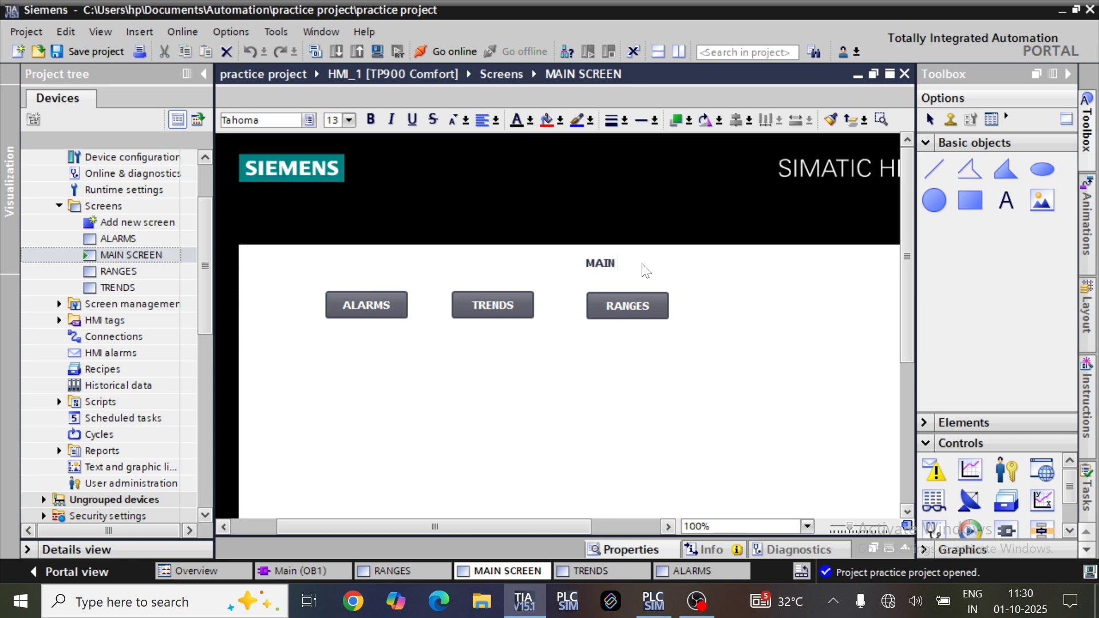
type(" SCREEN")
key("Return")
Give the MAIN SCREEN heading a solid background fill in bright green (0, 255, 0)
right_click(642, 263)
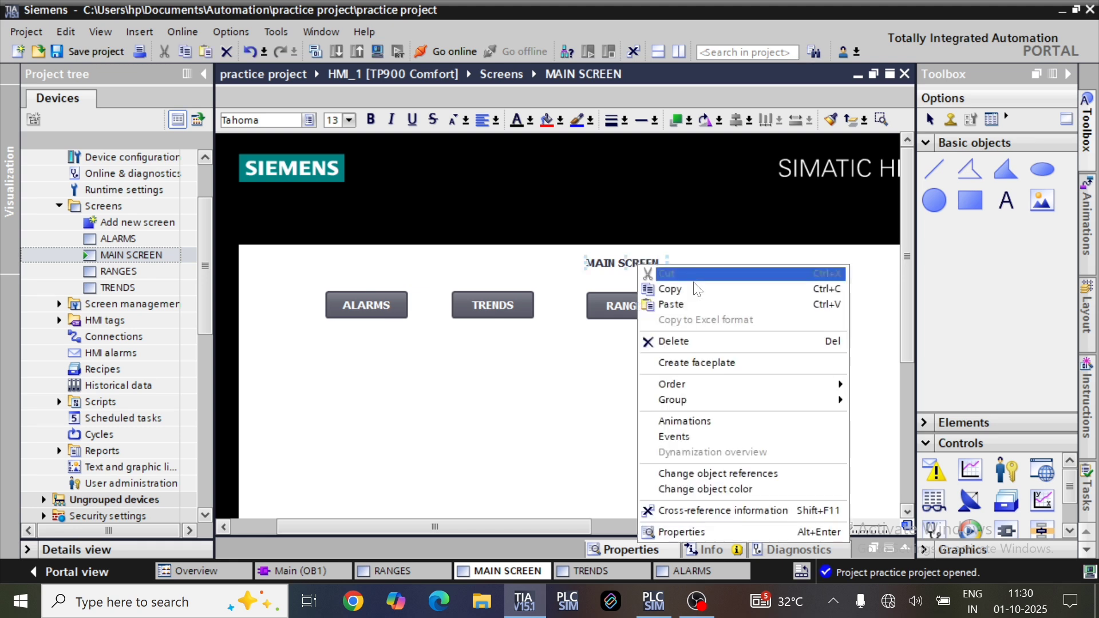
left_click(732, 530)
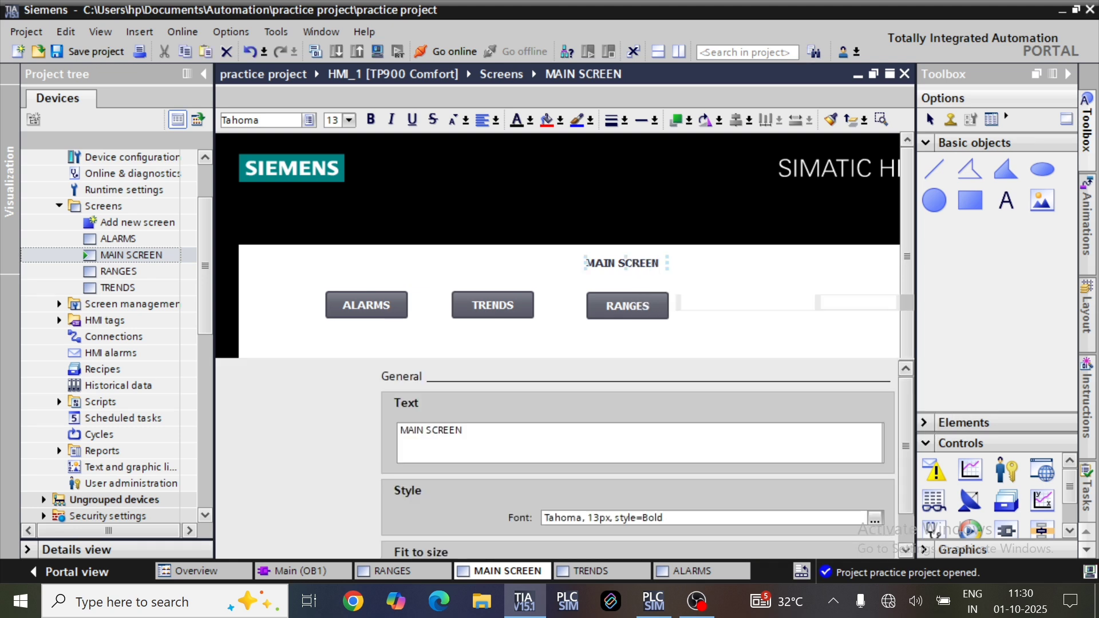
left_click(283, 415)
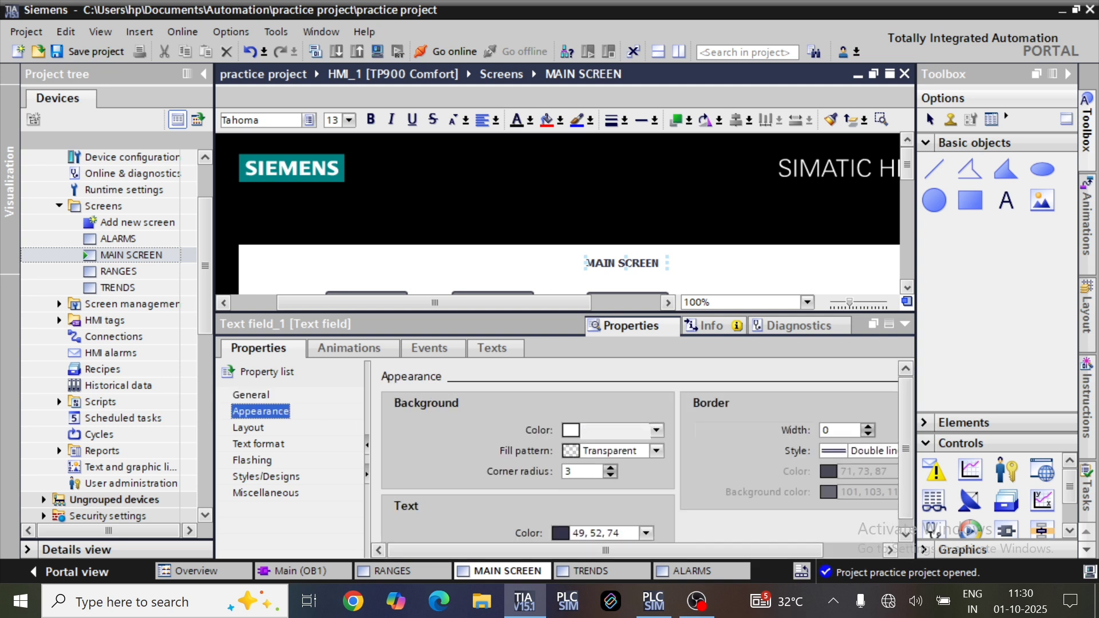
left_click(655, 451)
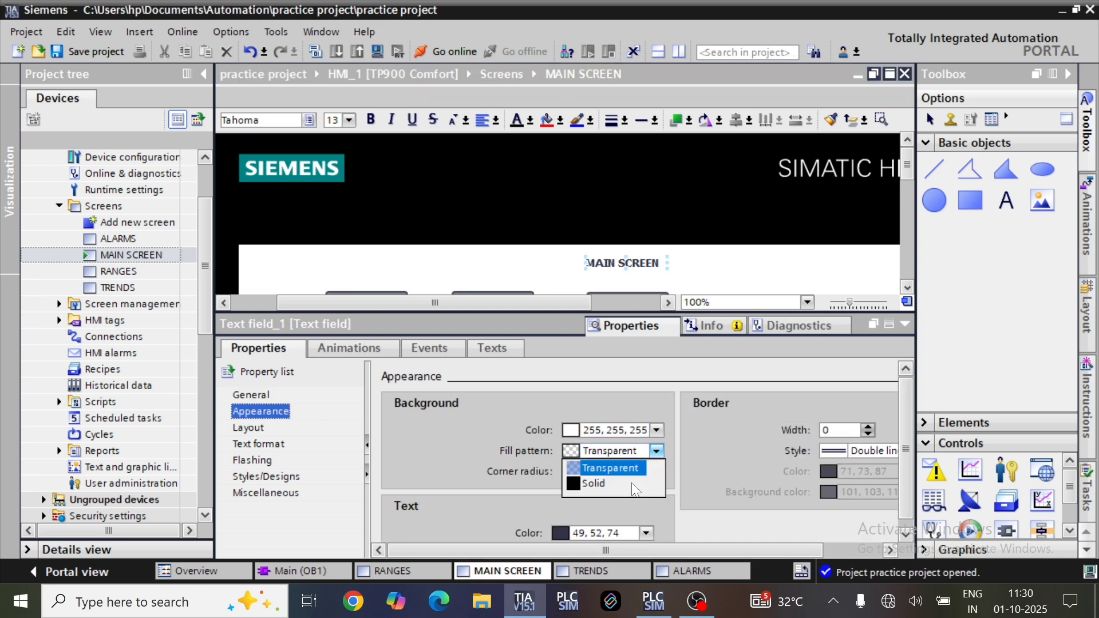
left_click(606, 477)
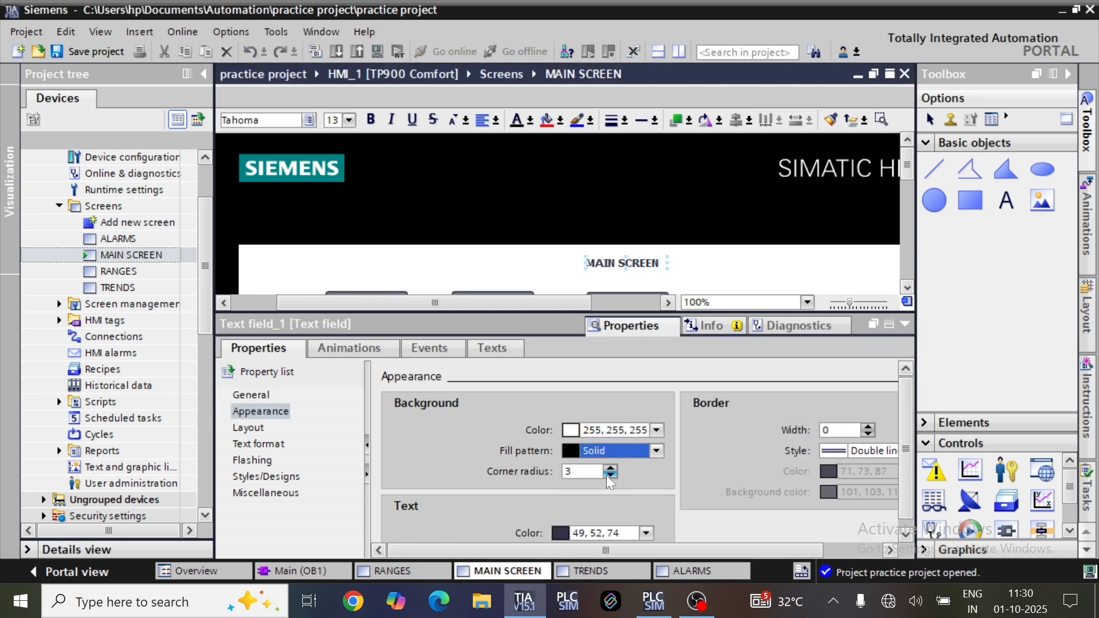
left_click(657, 430)
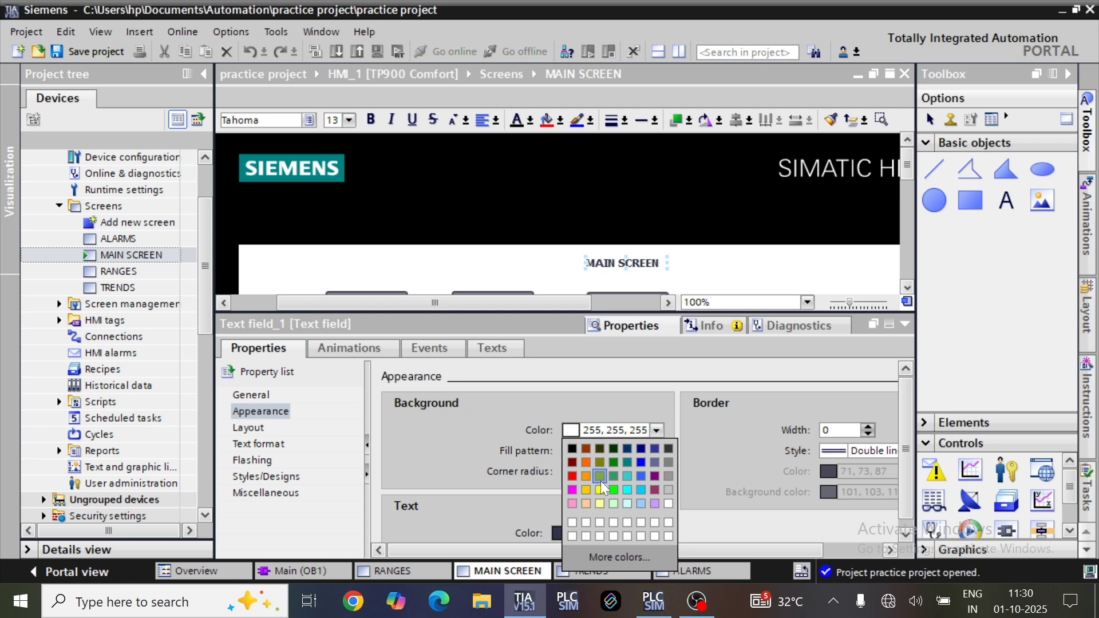
left_click(614, 489)
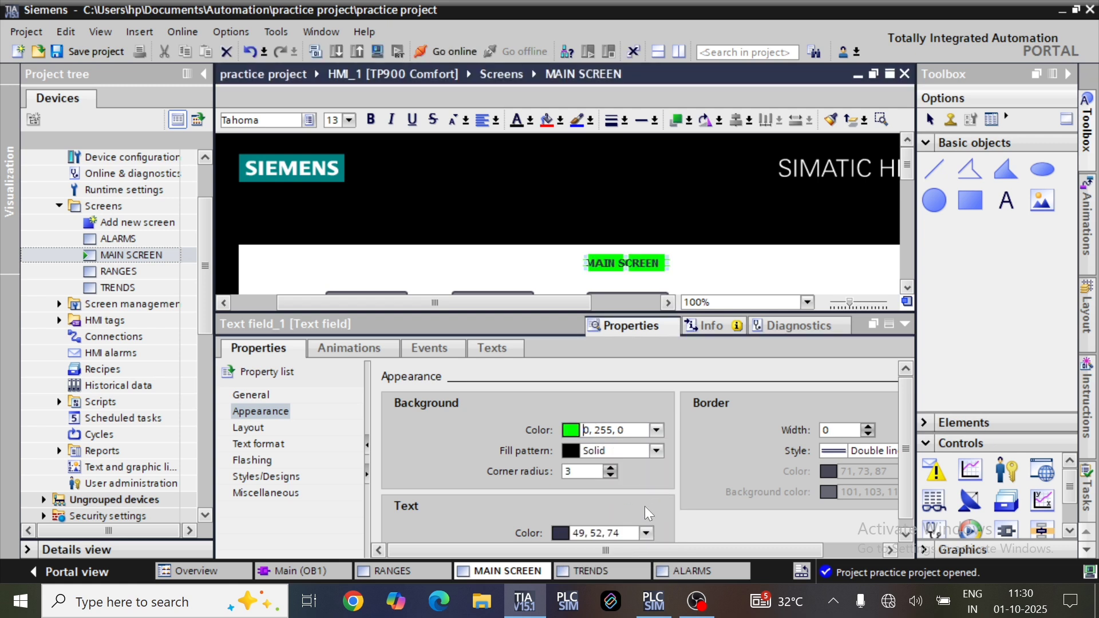
Try white as the MAIN SCREEN heading's text colour, and settle on red (255, 0, 0)
scroll(638, 506, "down", 1)
left_click(647, 525)
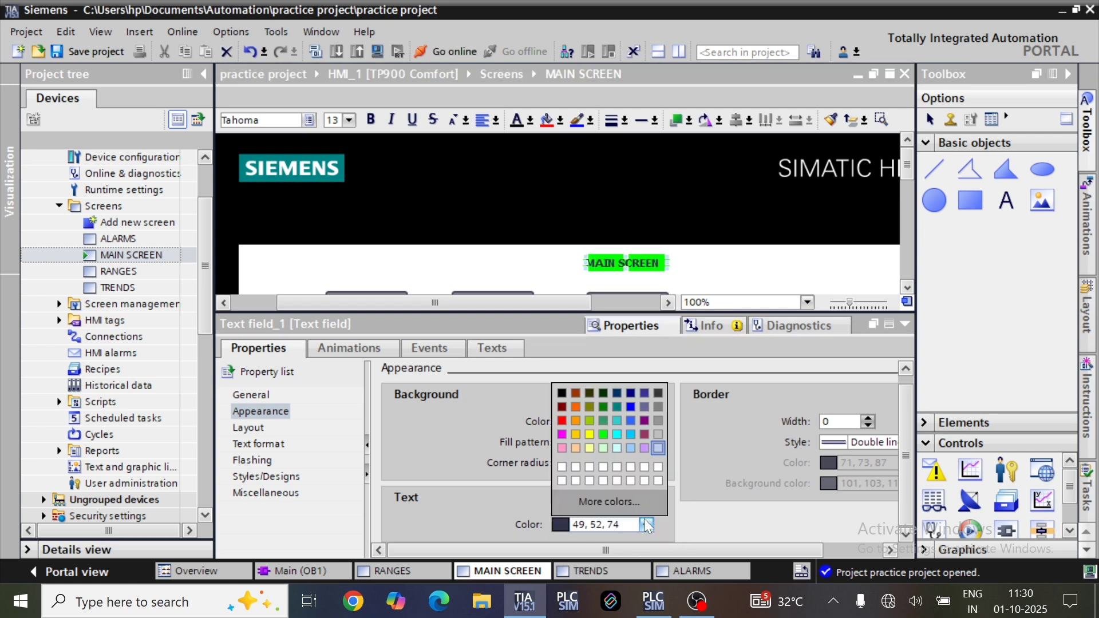
left_click(576, 468)
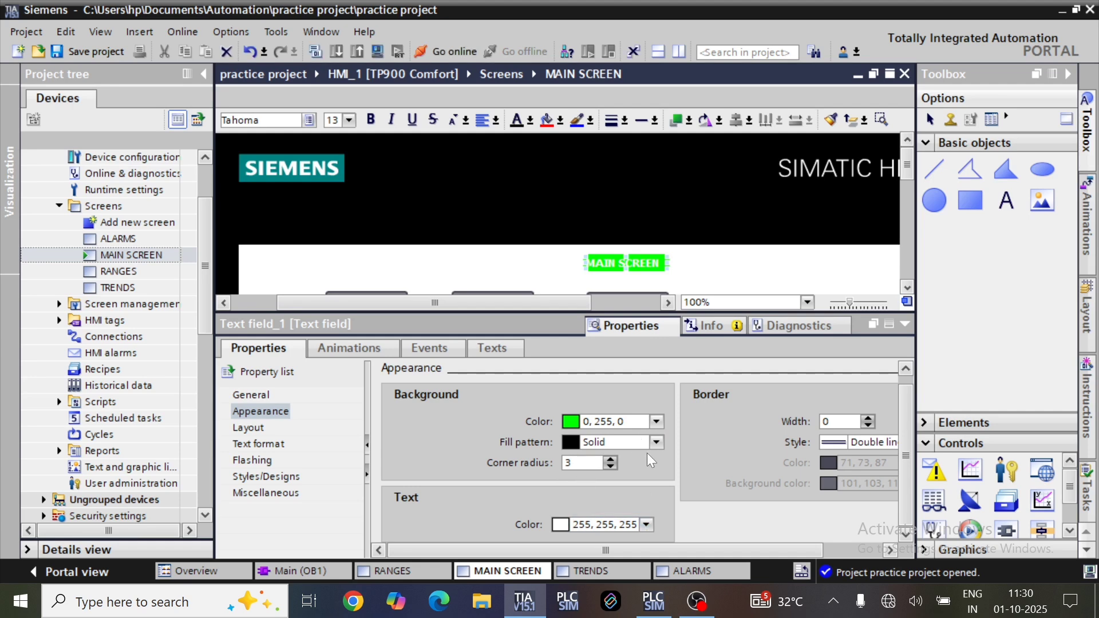
left_click(646, 523)
left_click(564, 419)
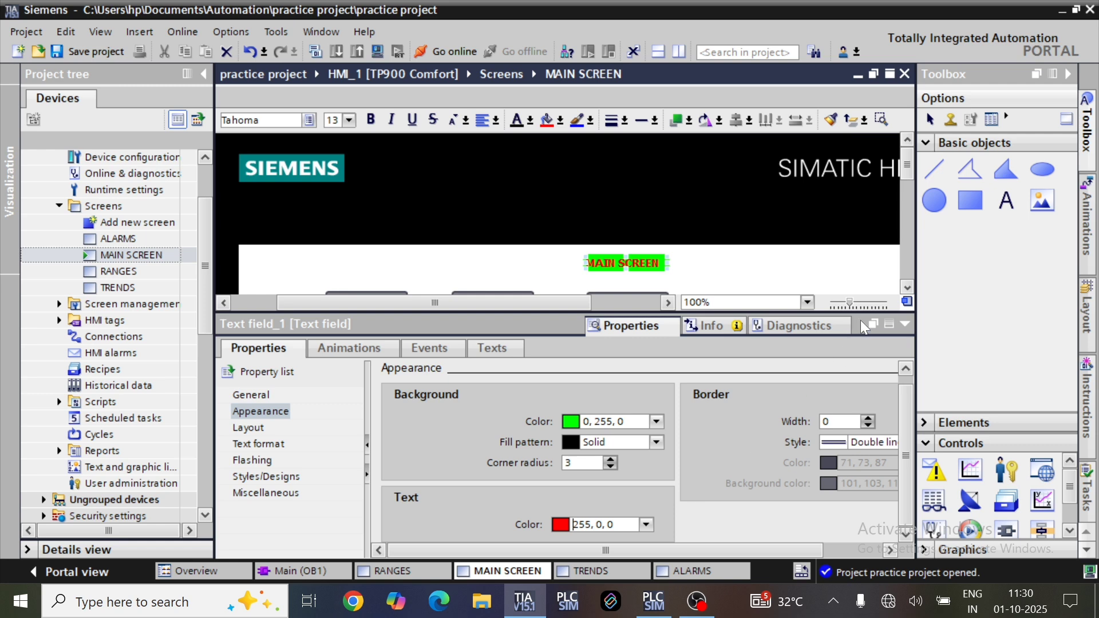
left_click(906, 324)
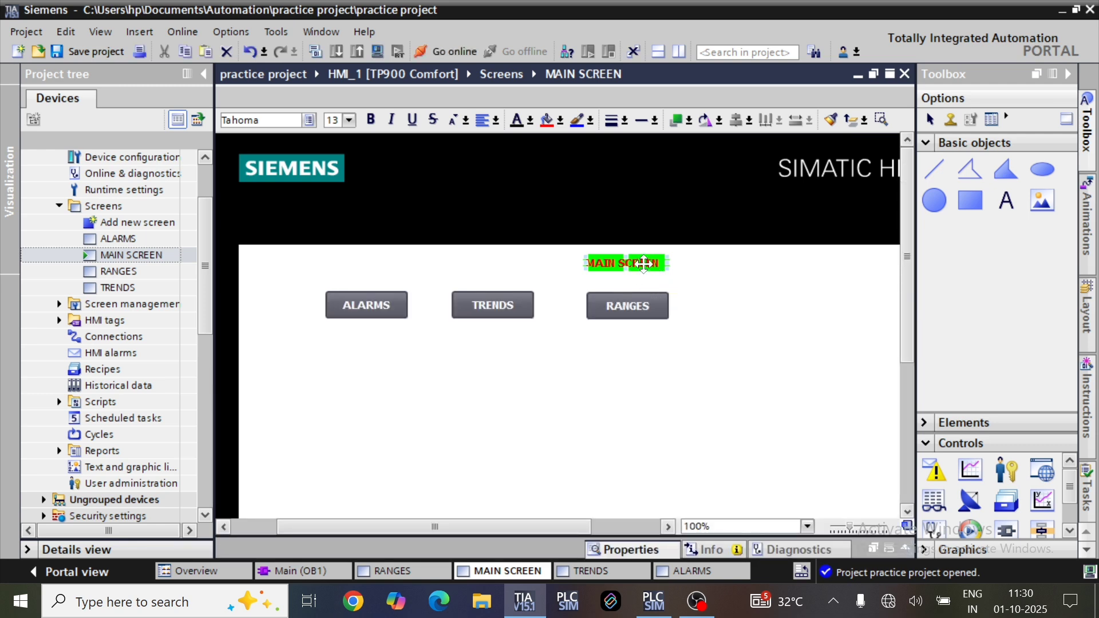
Copy the green MAIN SCREEN heading onto the RANGES screen
left_click(633, 388)
left_click(418, 570)
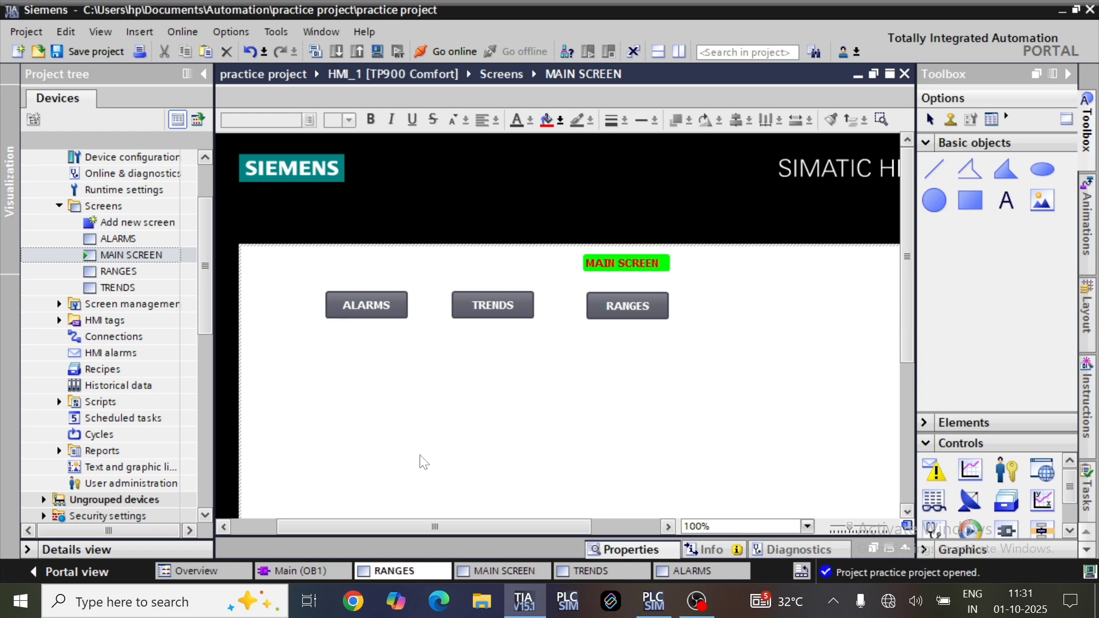
key("ctrl+v")
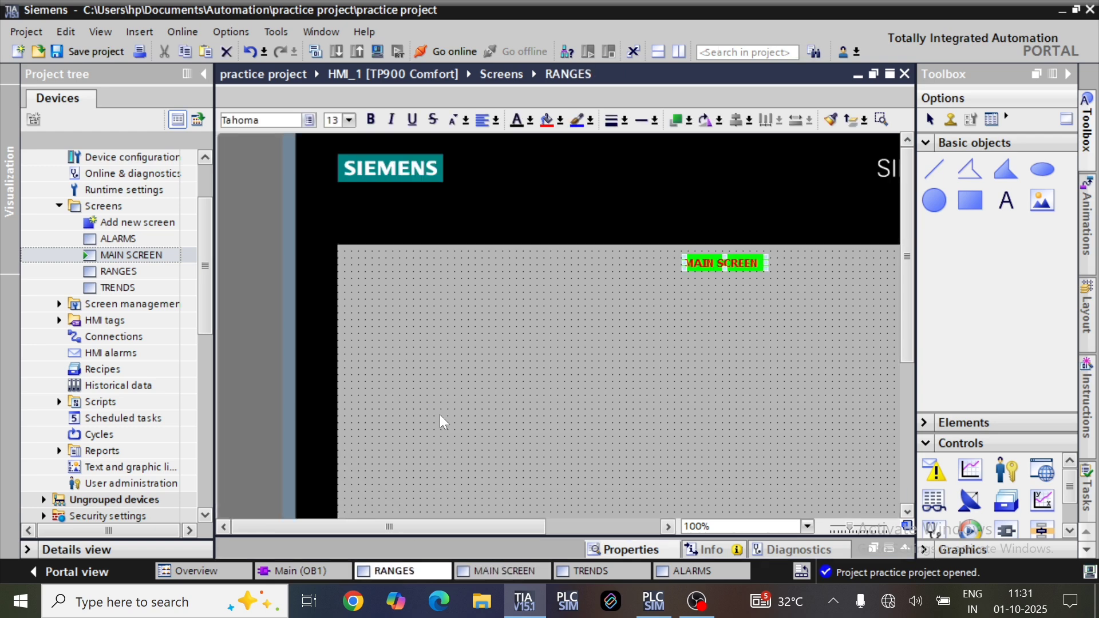
Change the text of the copied green heading on the RANGES screen to RANGES
double_click(744, 263)
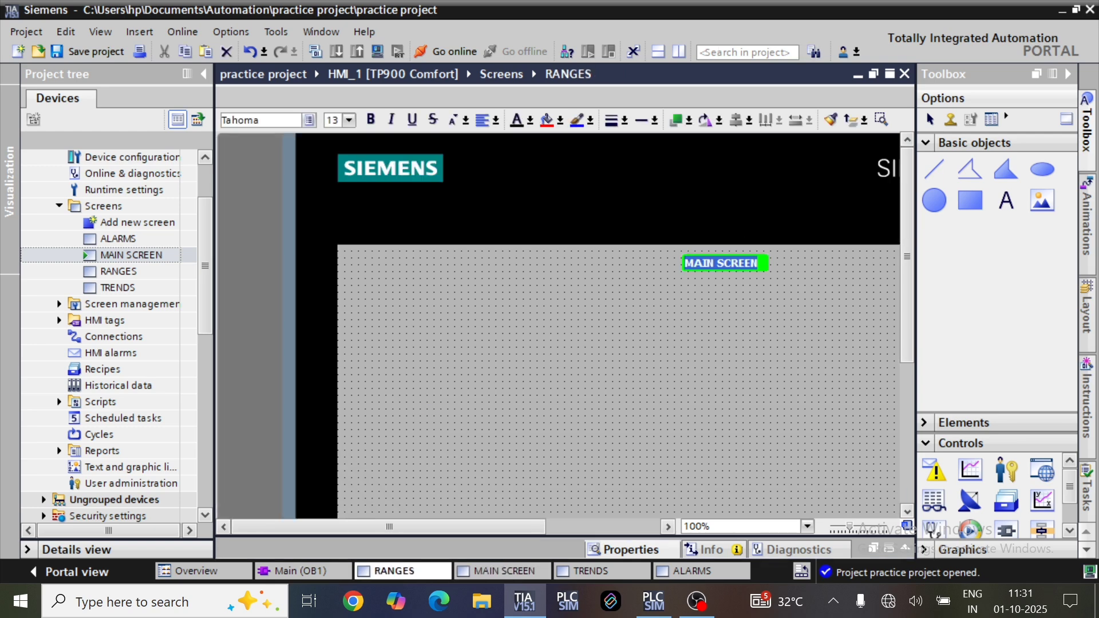
key("BackSpace")
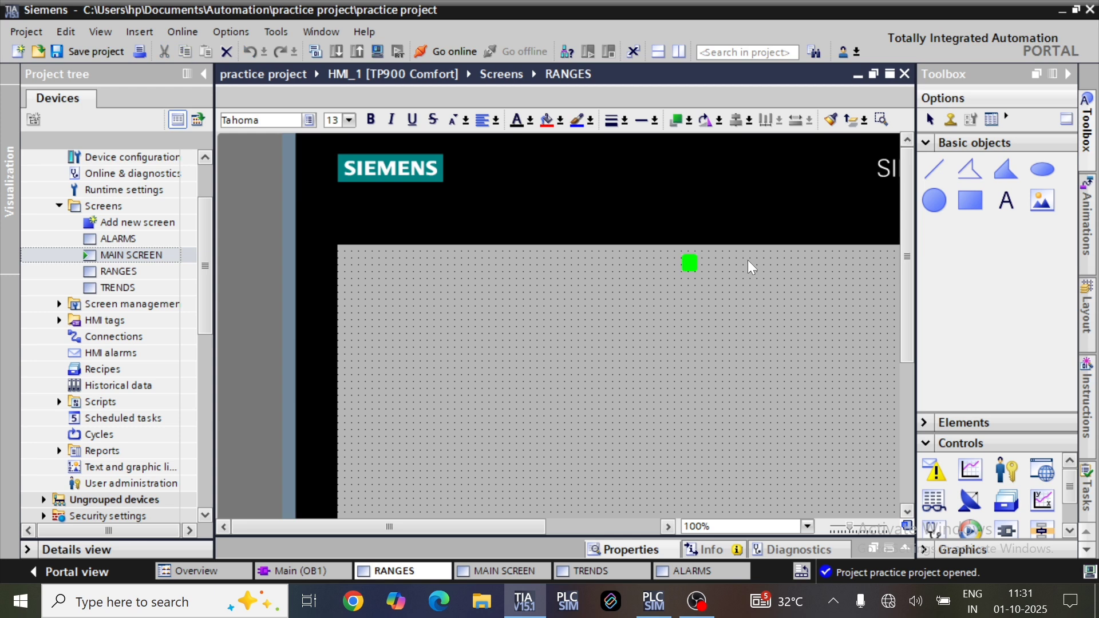
type("RANGES")
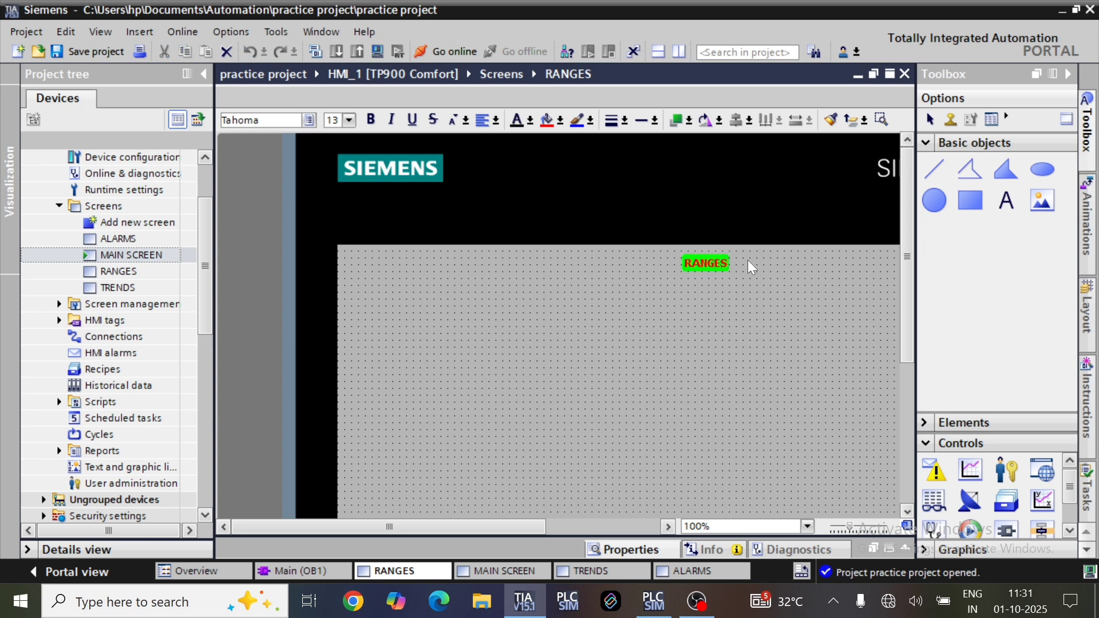
key("Return")
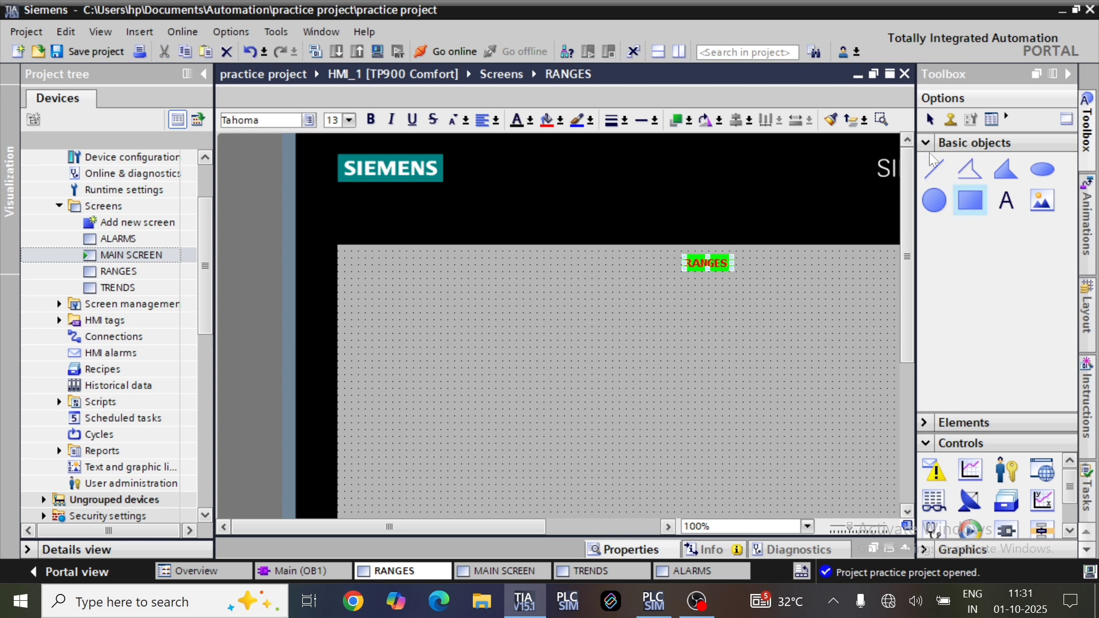
Place three I/O fields in a horizontal row below the RANGES heading
left_click(973, 143)
left_click(951, 145)
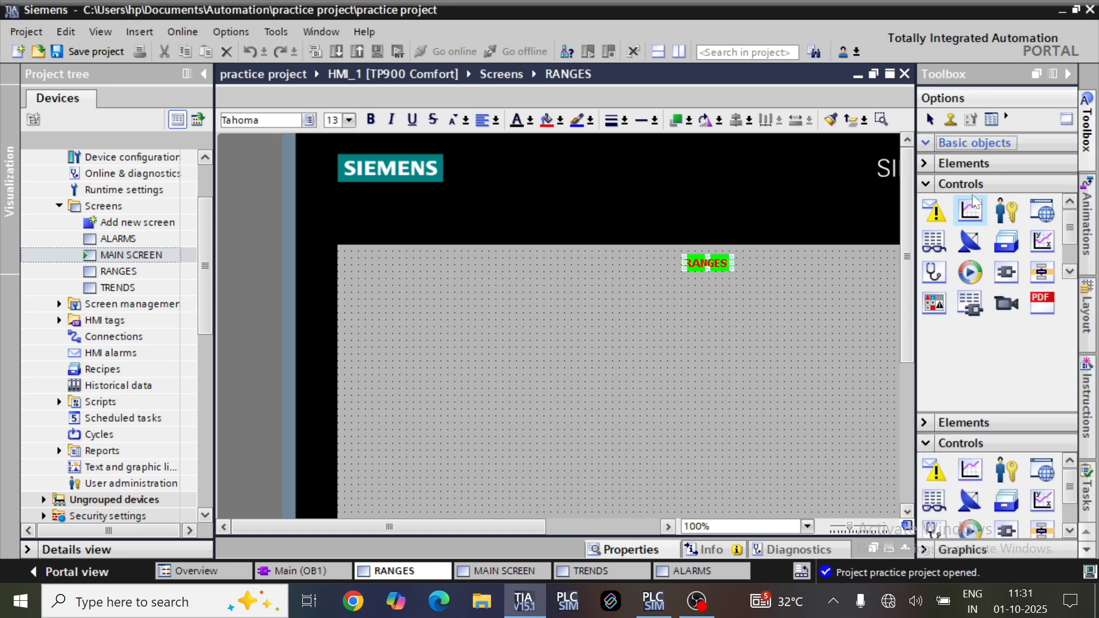
left_click(982, 421)
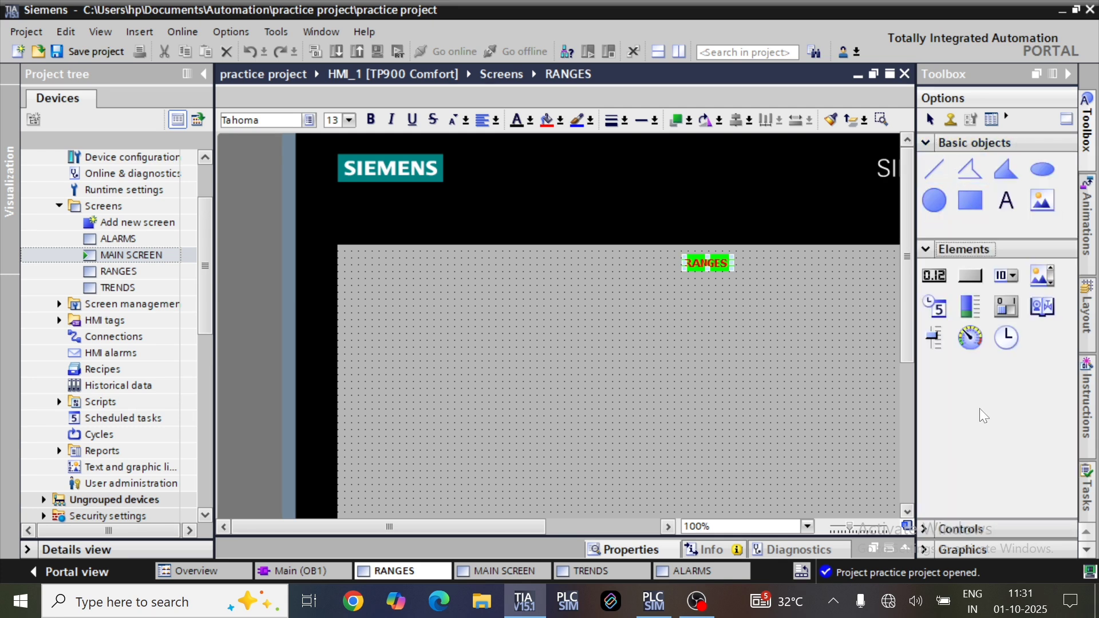
left_click_drag(934, 275, 457, 345)
left_click_drag(638, 332, 630, 349)
mouse_move(833, 354)
left_mouse_down()
mouse_move(819, 355)
mouse_move(820, 340)
left_mouse_up()
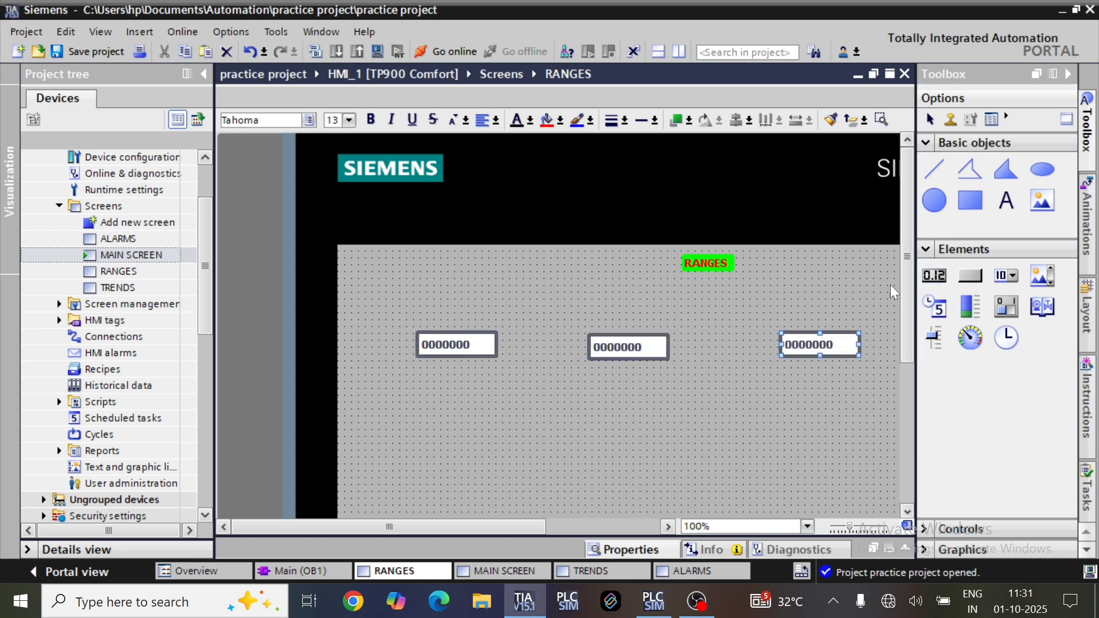
Add a text label reading TEMP beneath the first I/O field
left_click(1001, 201)
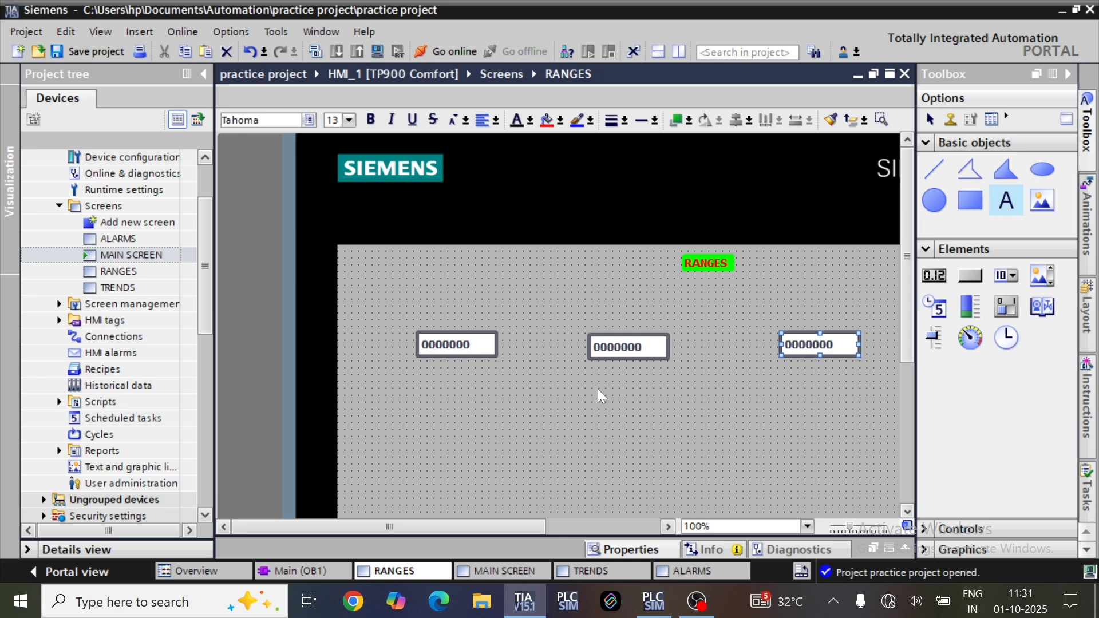
left_click(463, 392)
type("TEMP")
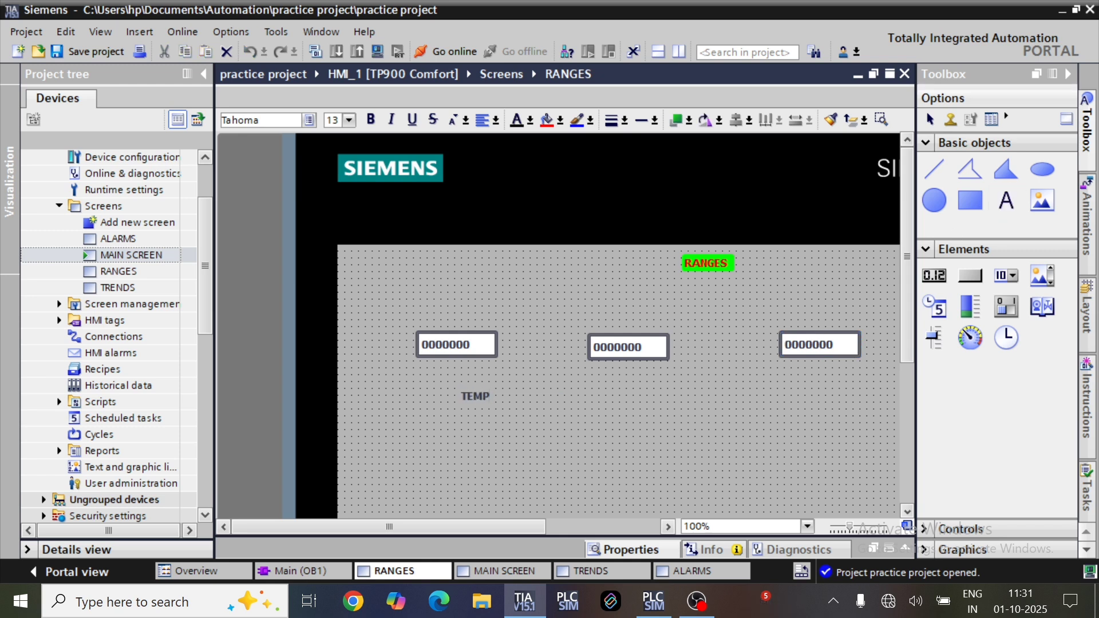
left_click(480, 395)
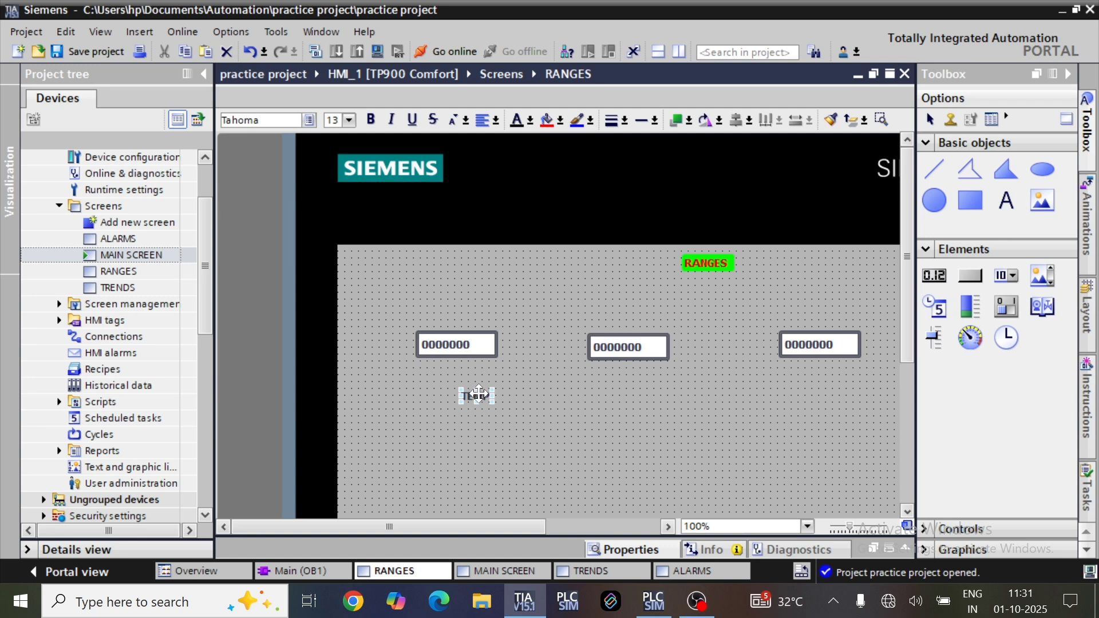
Copy the TEMP label beneath the middle I/O field and change the copy's text to PRESSURE
left_click_drag(478, 395, 626, 378)
left_click(646, 396)
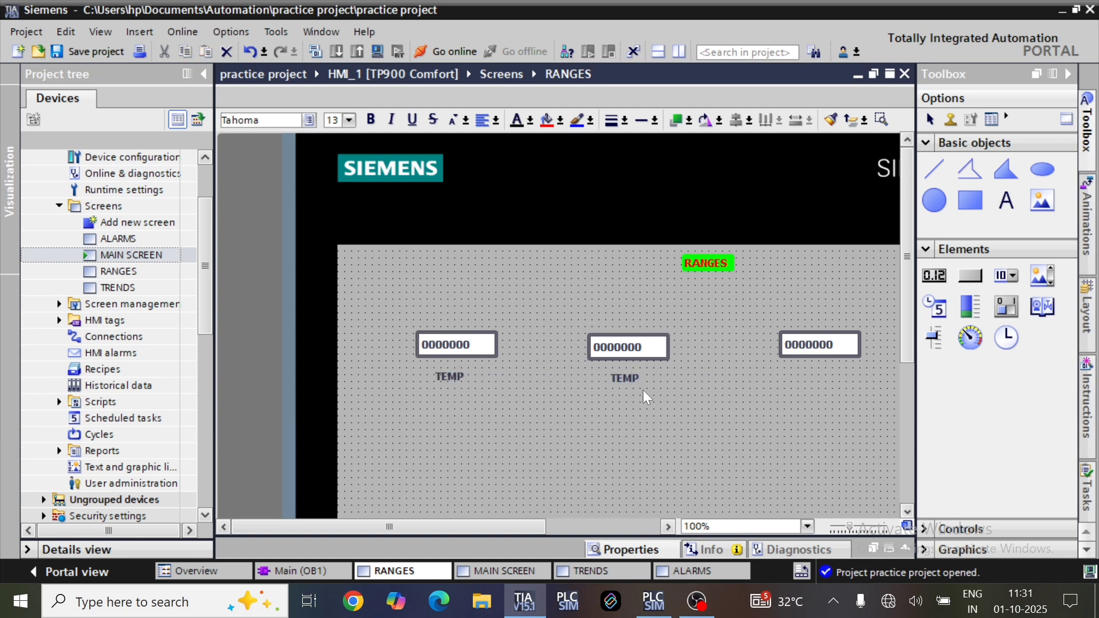
key("BackSpace")
key("BackSpace")
Copy the PRESSURE label beneath the third I/O field and change the copy's text to SETPOINT
left_click_drag(627, 376, 813, 378)
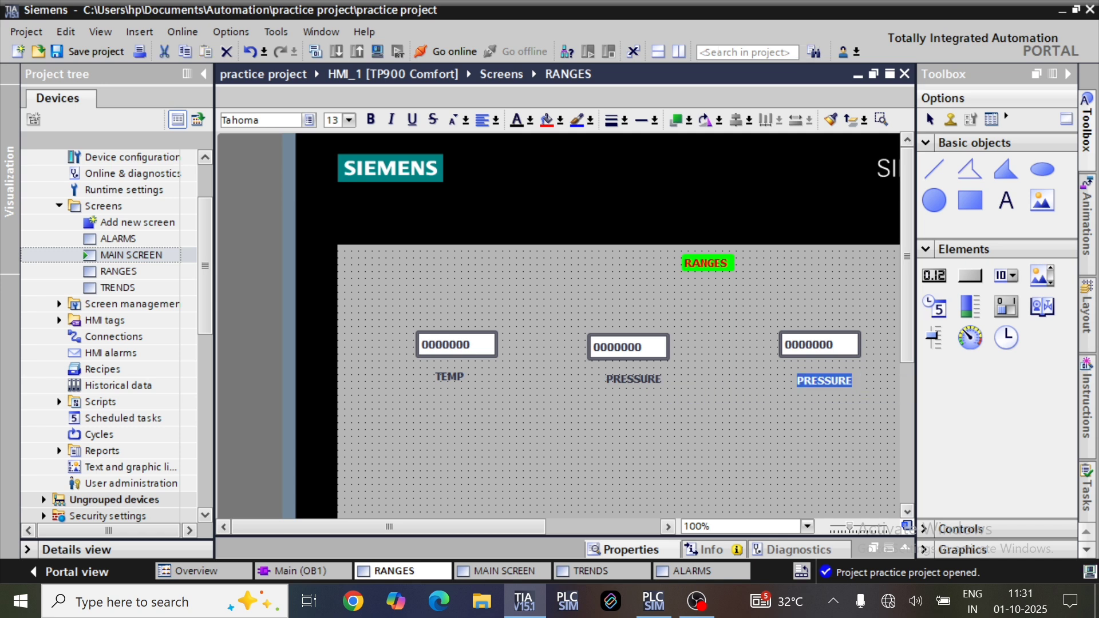
type("SETPOINT")
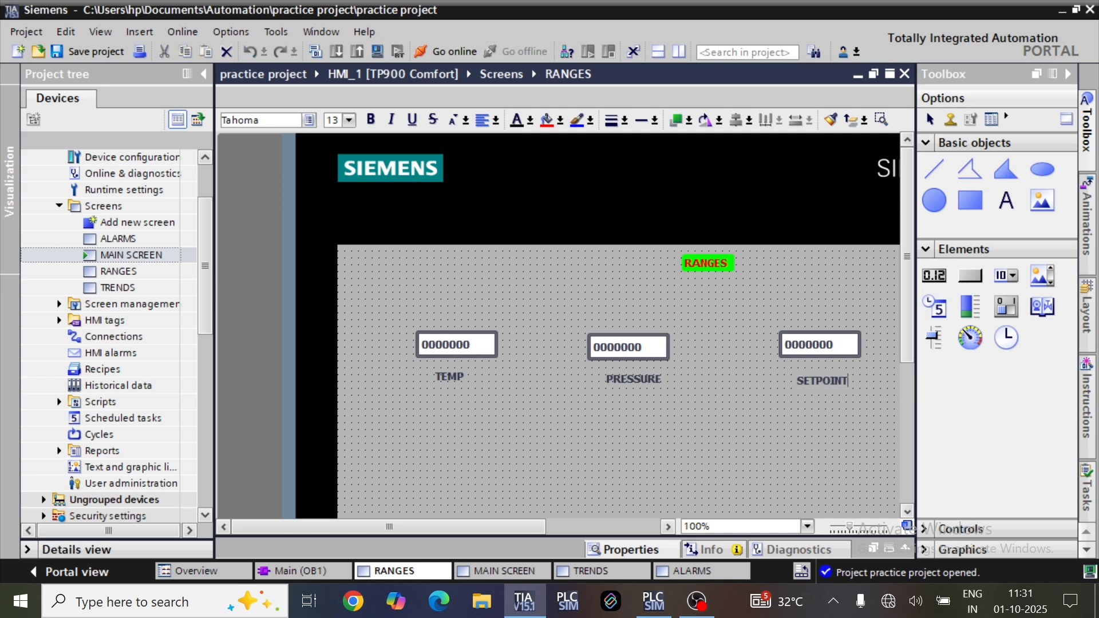
key("Return")
left_click(656, 423)
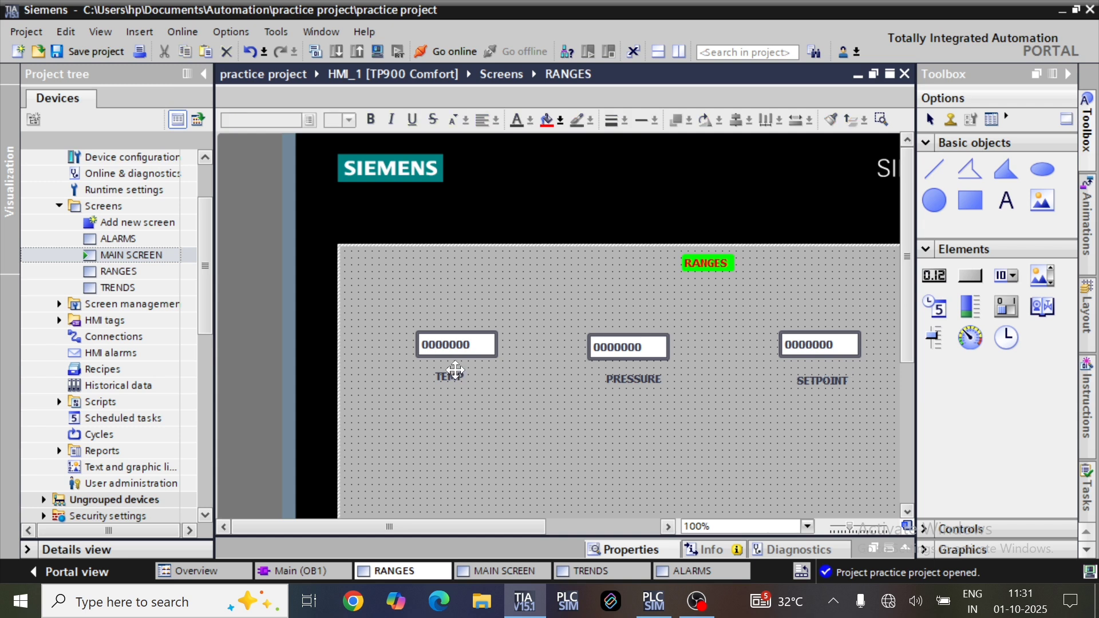
Extend the TEMP label's text to TEMPRATURE and centre the label beneath the first I/O field
double_click(453, 376)
left_click(458, 376)
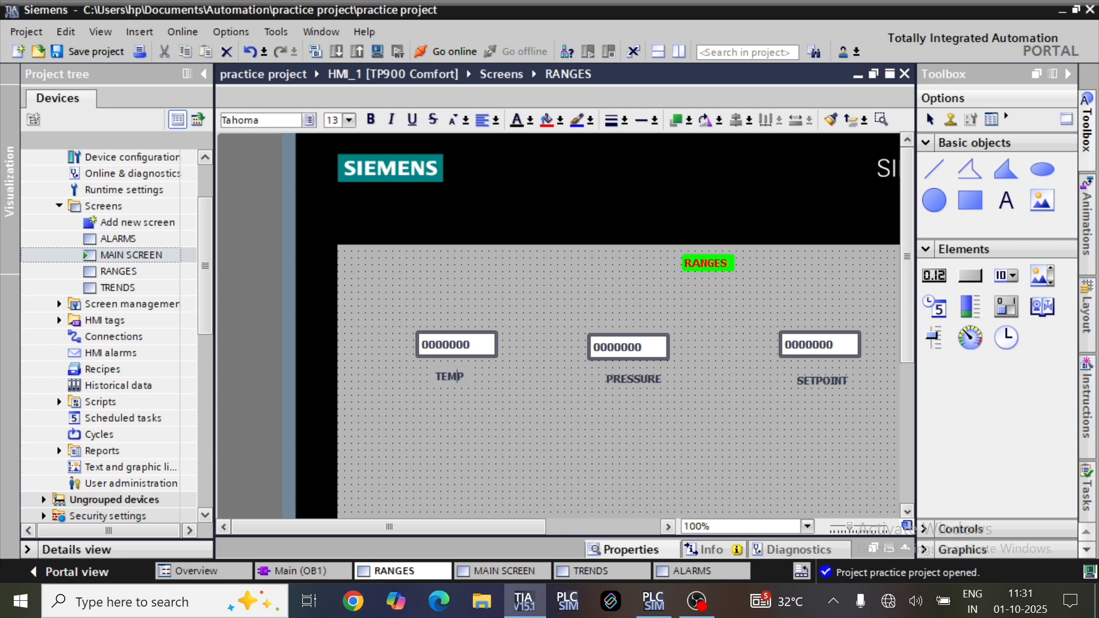
type("RATURE")
left_click_drag(488, 377, 470, 373)
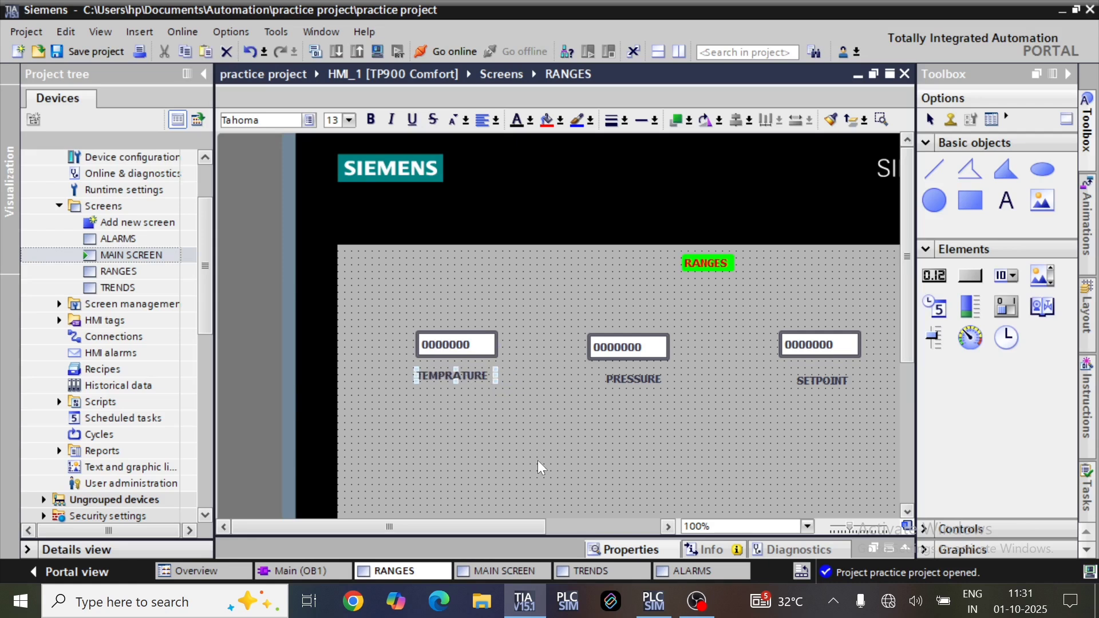
left_click(537, 460)
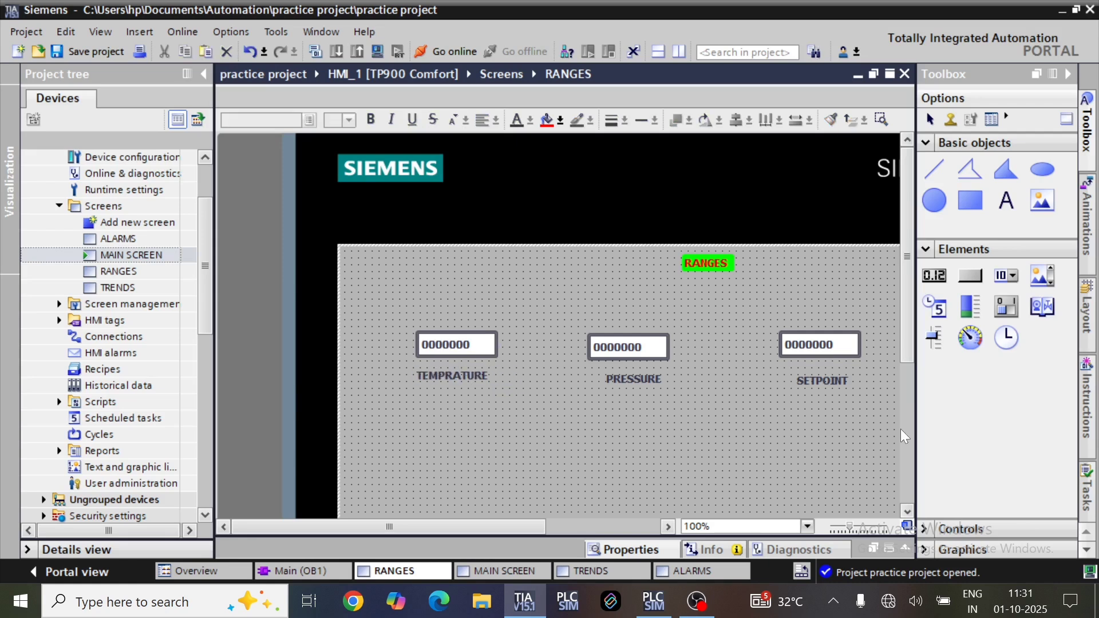
Place a trend view on the TRENDS screen, leaving space above it for a heading
left_click(586, 571)
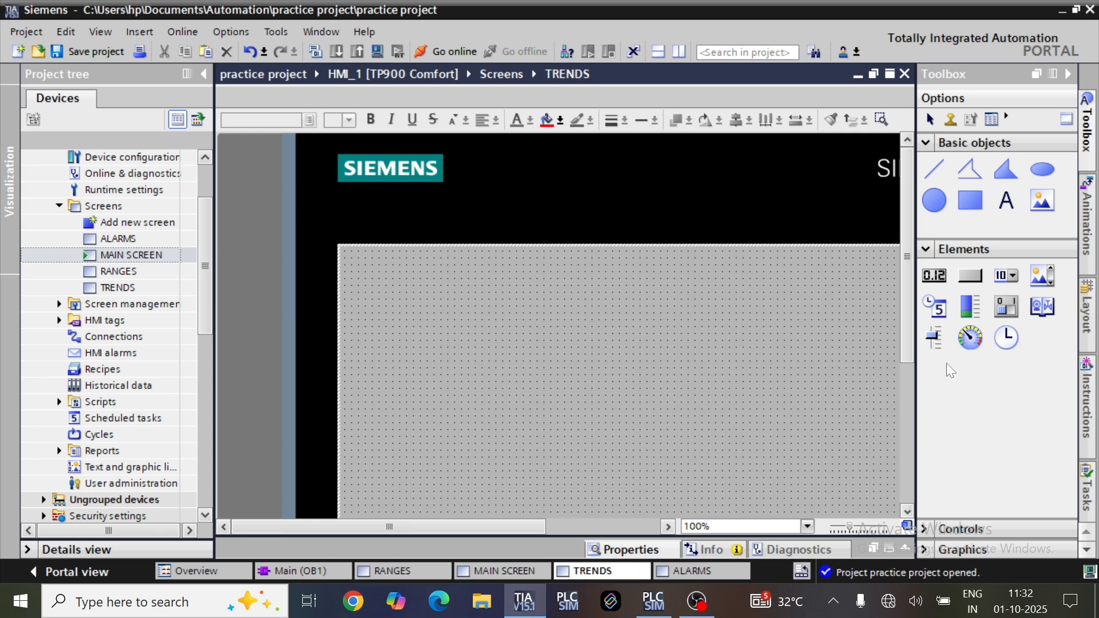
left_click(946, 527)
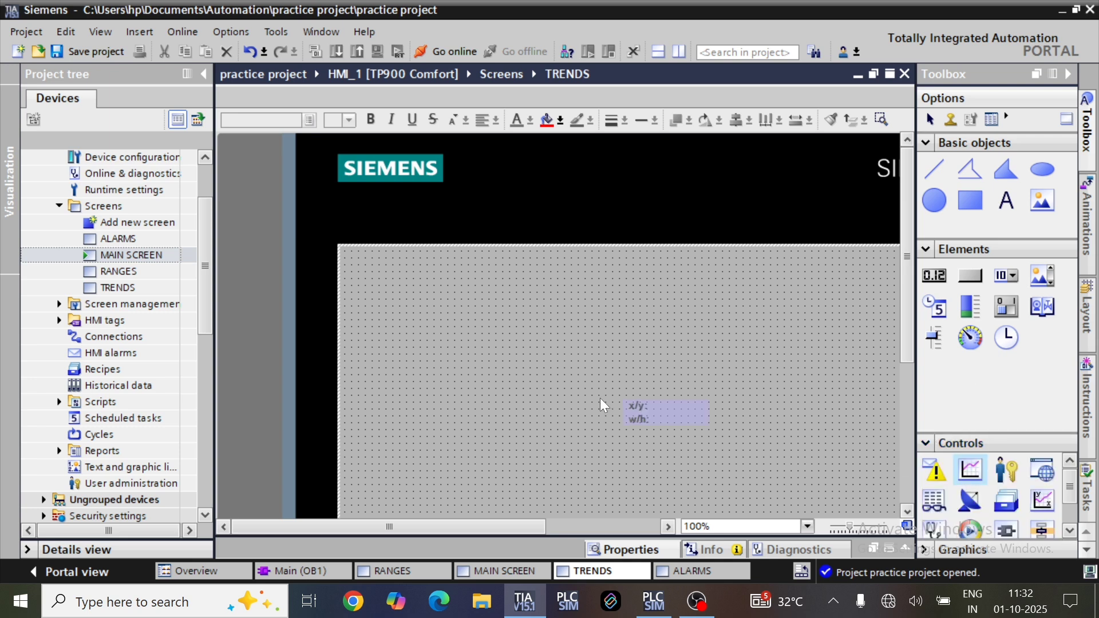
left_click(598, 426)
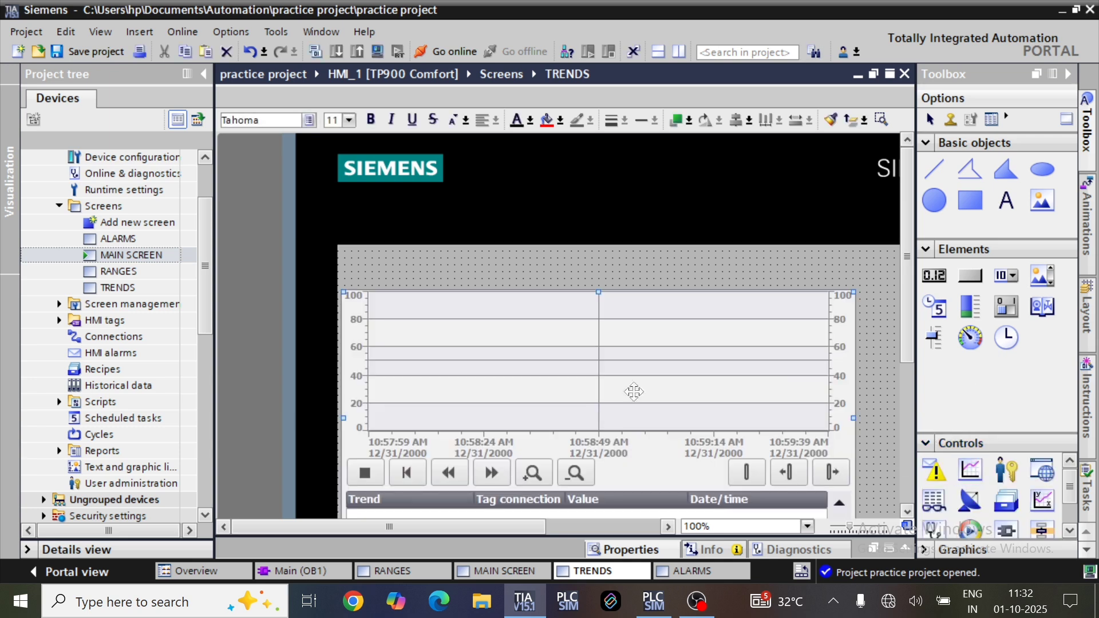
Paste the green MAIN SCREEN heading above the trend view and change its text to TRENDS
left_click(683, 263)
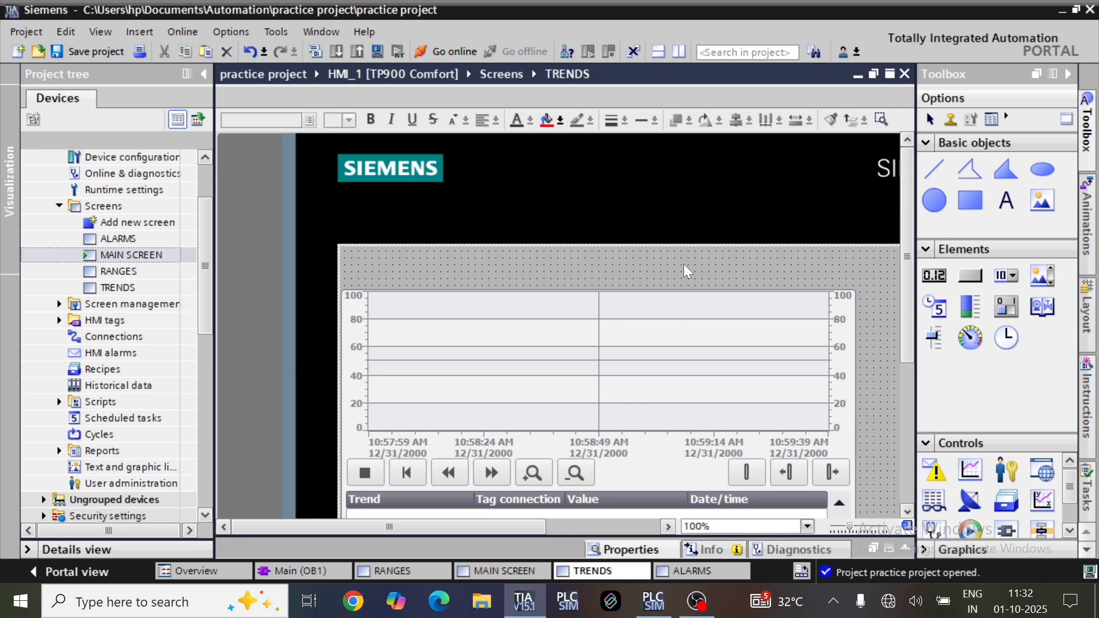
key("ctrl+v")
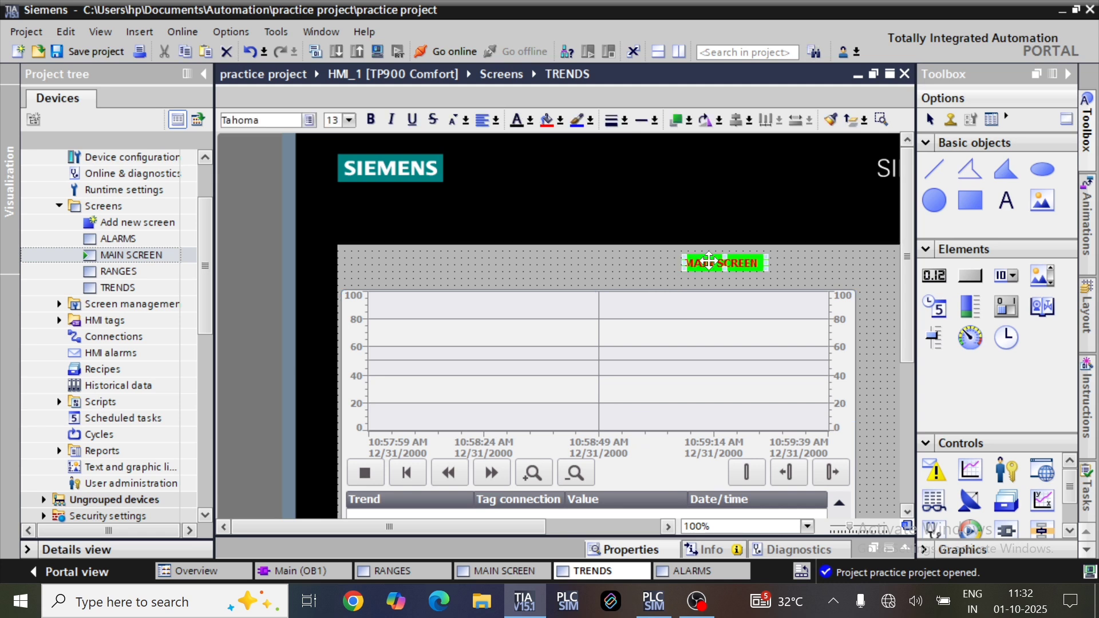
double_click(709, 262)
type("TRENDS")
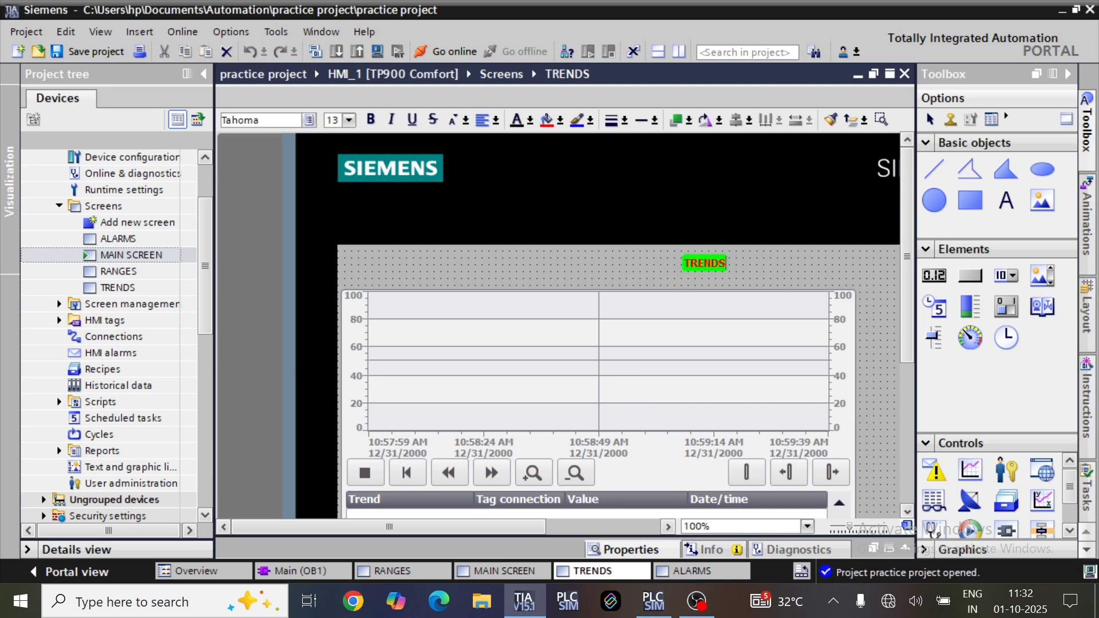
key("Return")
left_click(793, 267)
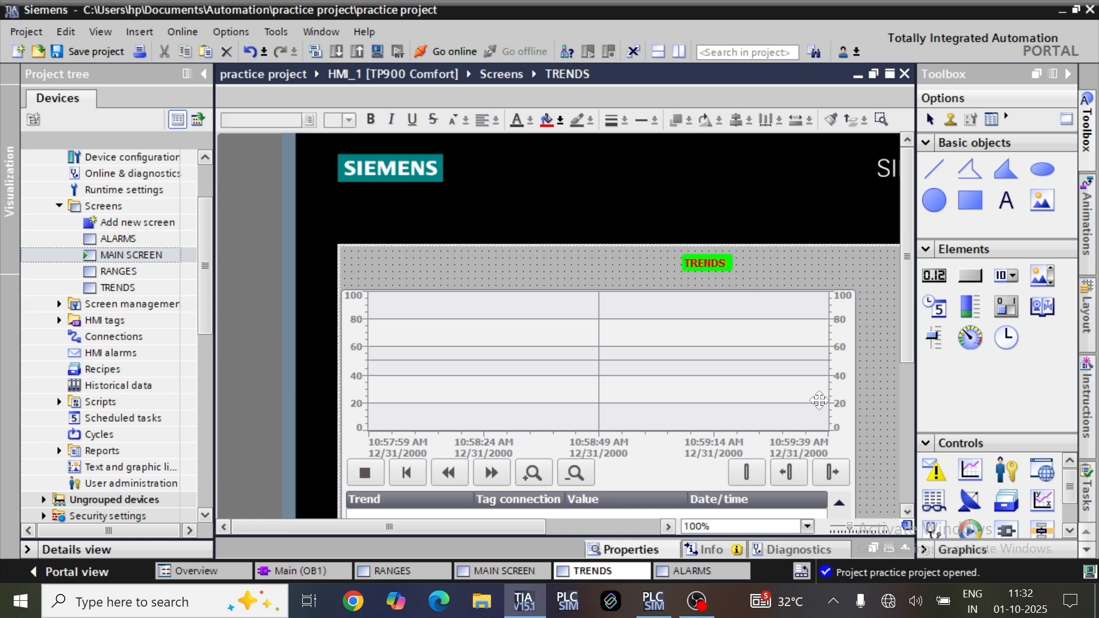
Add a gauge and a slider side by side on the ALARMS screen, and move both down to leave room for a heading
left_click(738, 571)
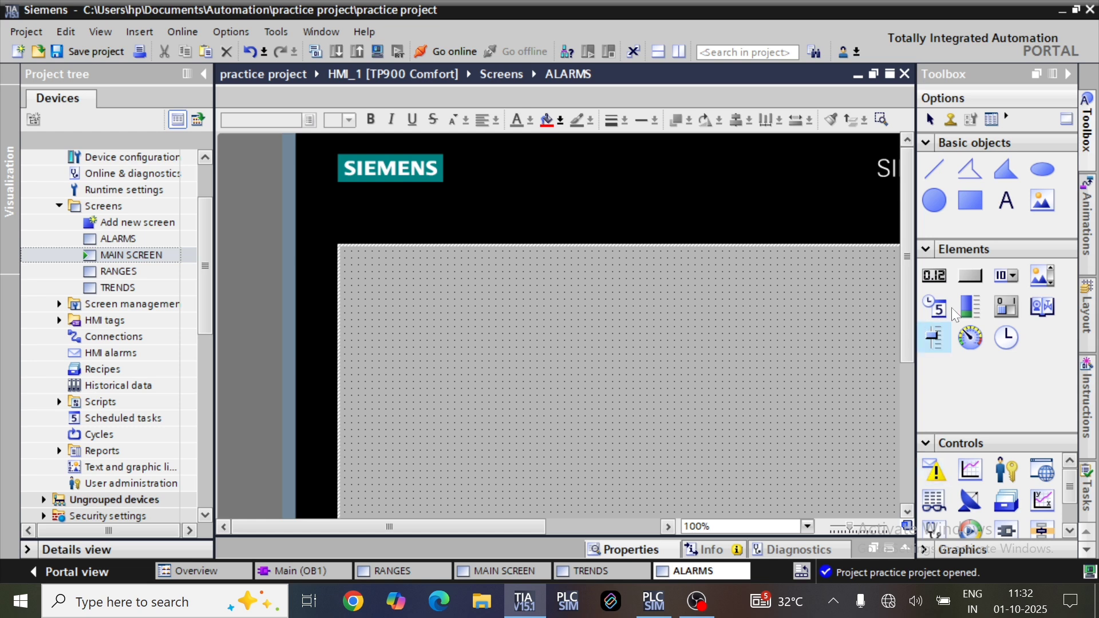
left_click_drag(595, 372, 596, 373)
mouse_move(1006, 338)
left_mouse_down()
mouse_move(819, 385)
mouse_move(1012, 372)
mouse_move(1013, 355)
left_mouse_up()
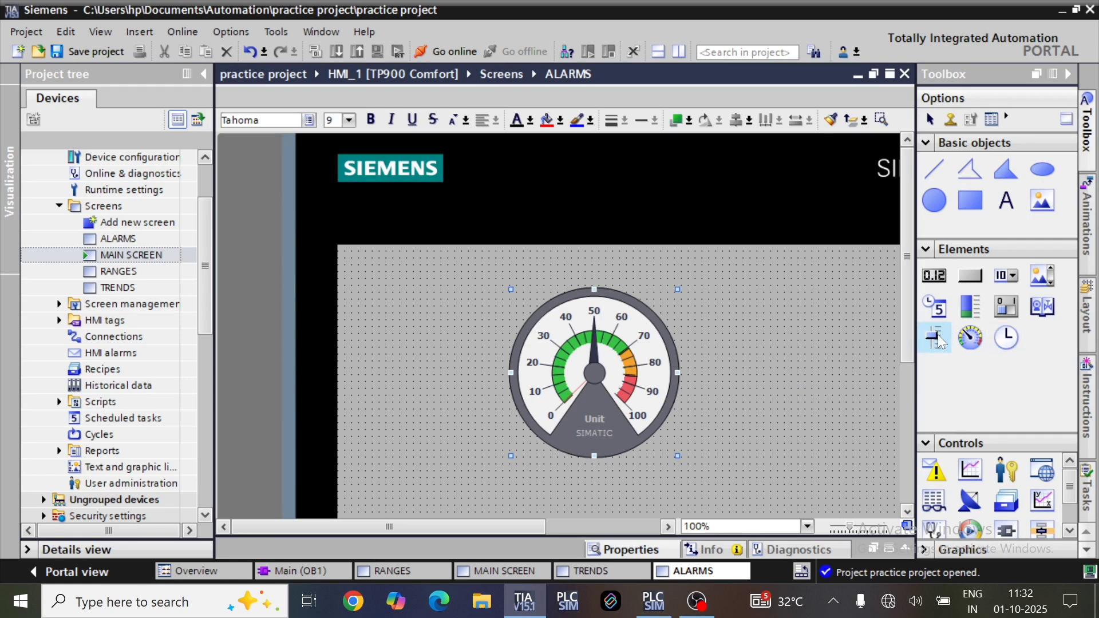
left_click_drag(946, 327, 764, 376)
left_click_drag(565, 346, 573, 380)
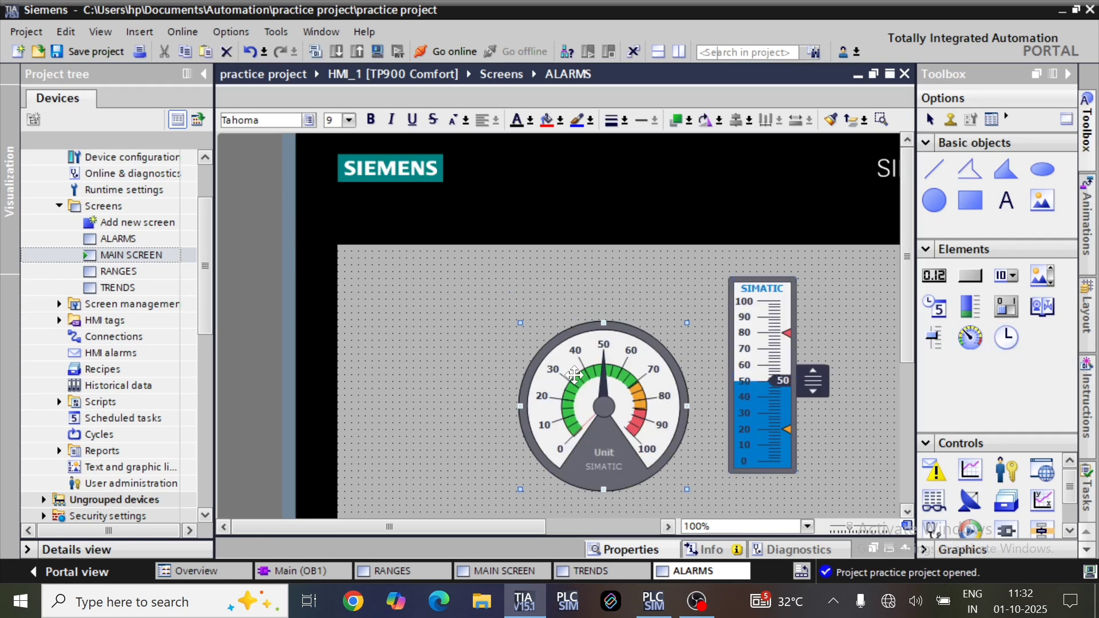
left_click_drag(762, 376, 767, 412)
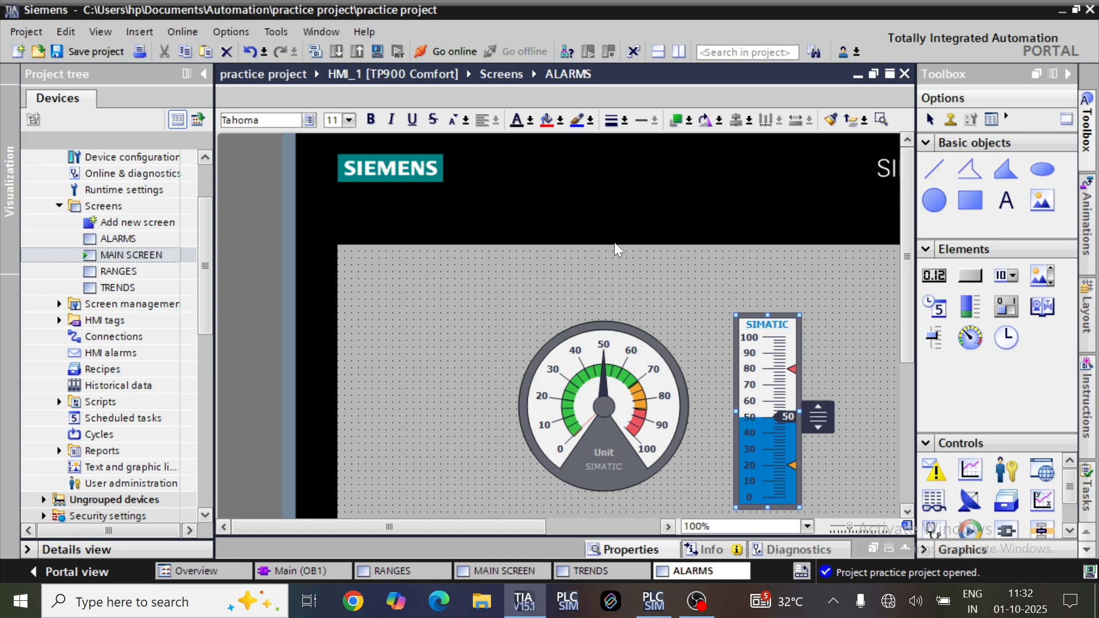
Paste the green MAIN SCREEN heading above the gauge and slider and change its text to ALARMS
left_click(636, 256)
key("ctrl+v")
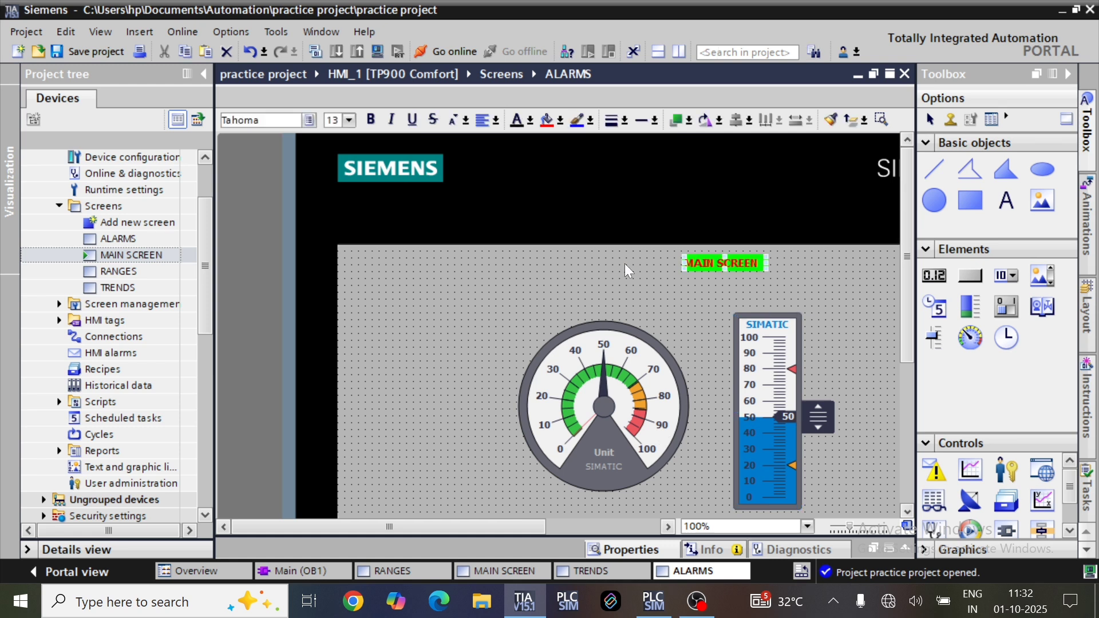
double_click(717, 264)
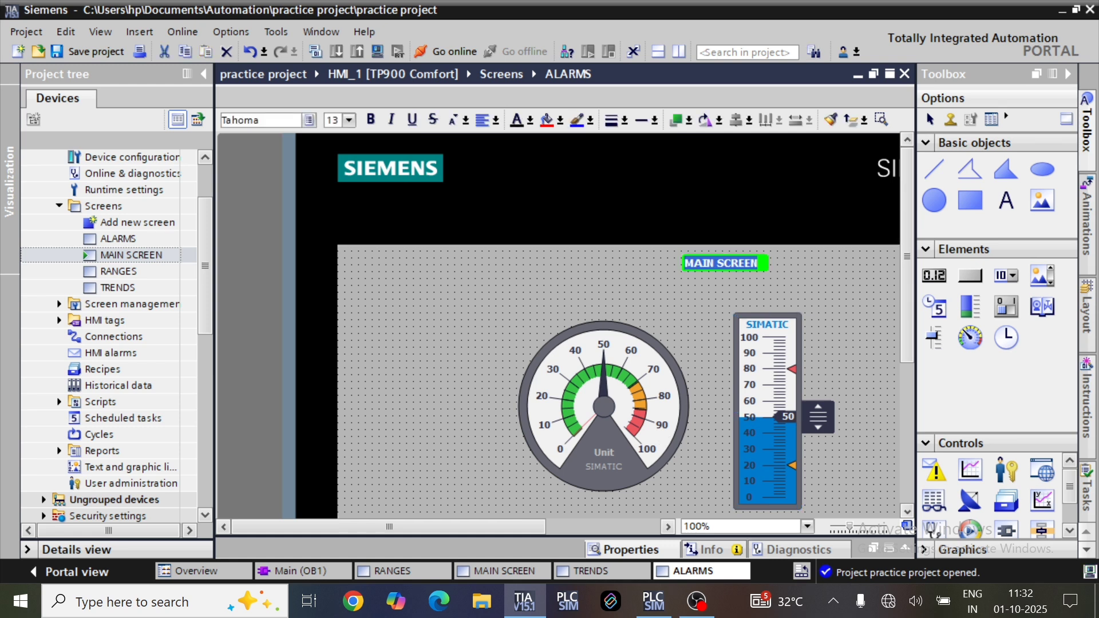
type("ALARMS")
key("Return")
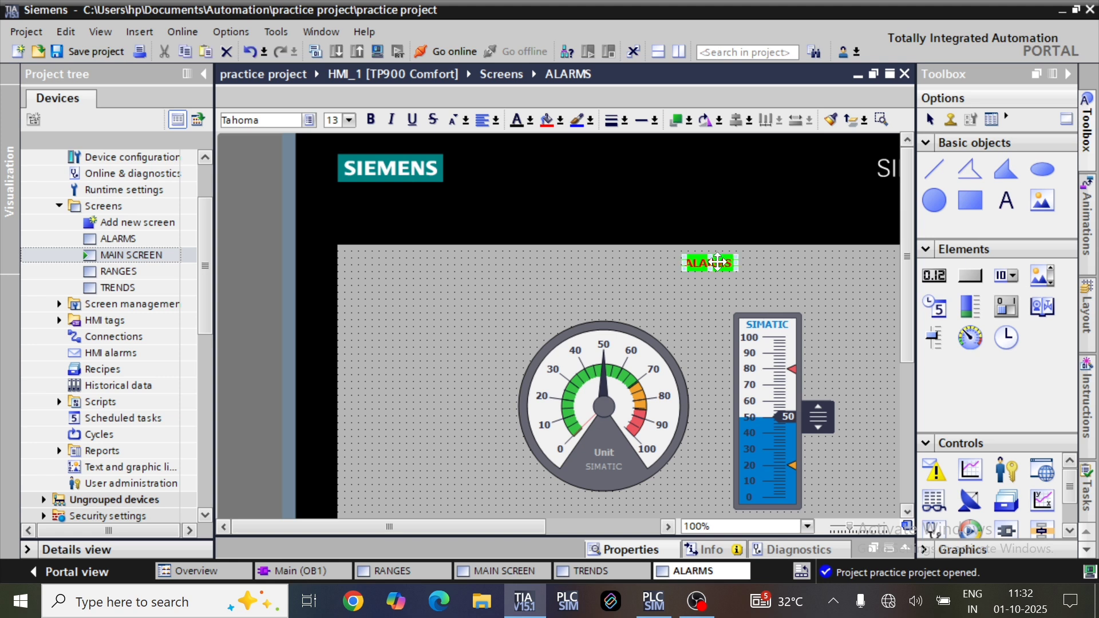
left_click(694, 316)
On MAIN SCREEN, add the ActivateScreen function to the Press event of the ALARMS button
left_click(503, 571)
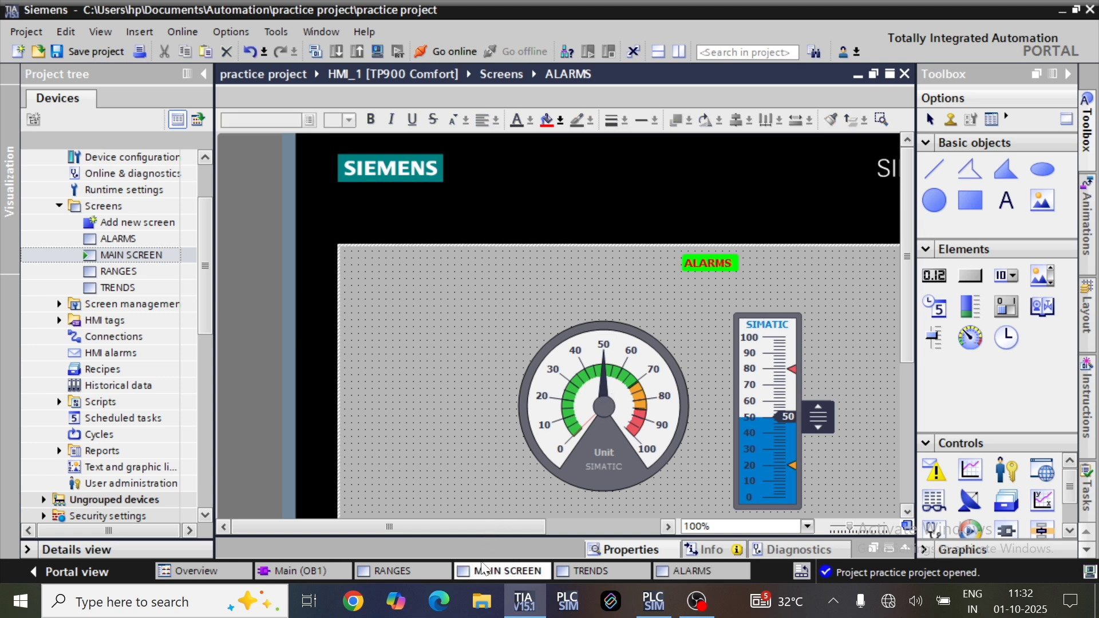
right_click(352, 306)
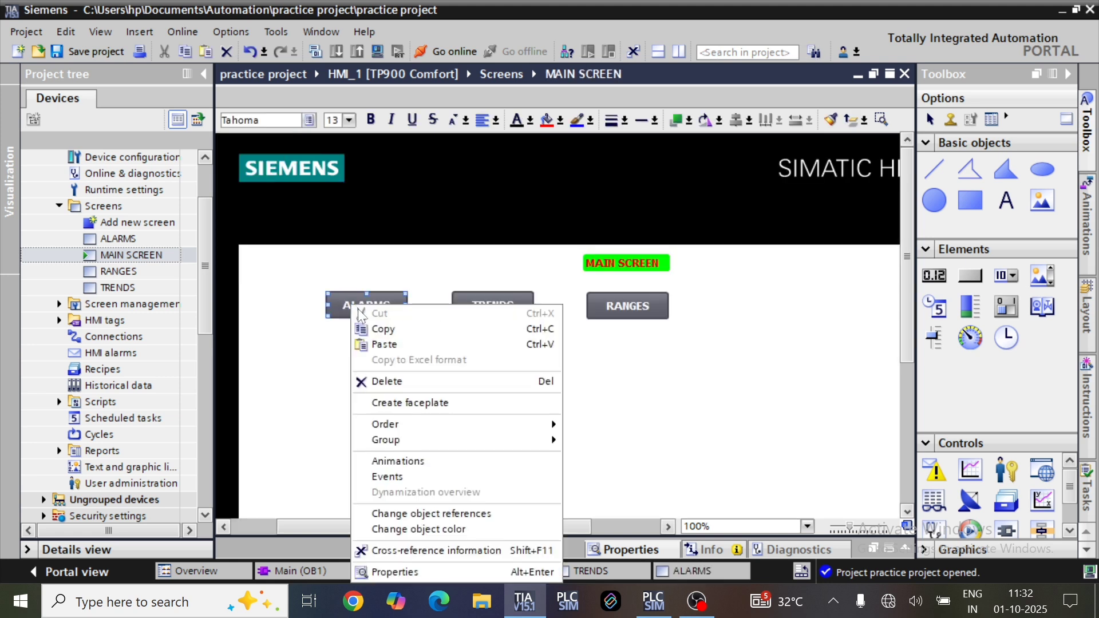
left_click(400, 569)
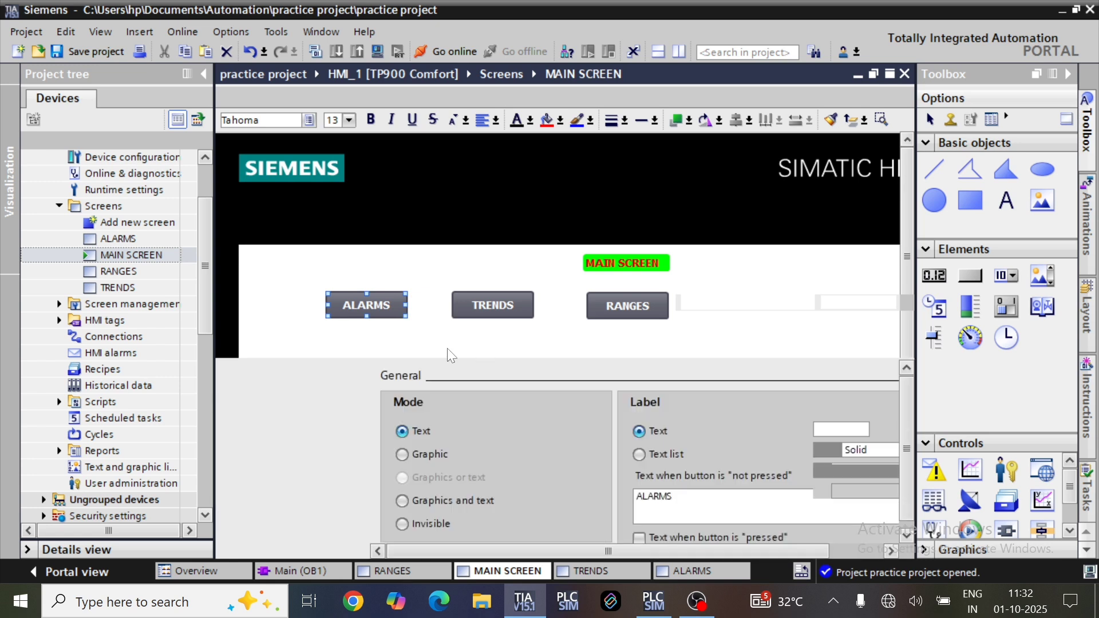
left_click(263, 394)
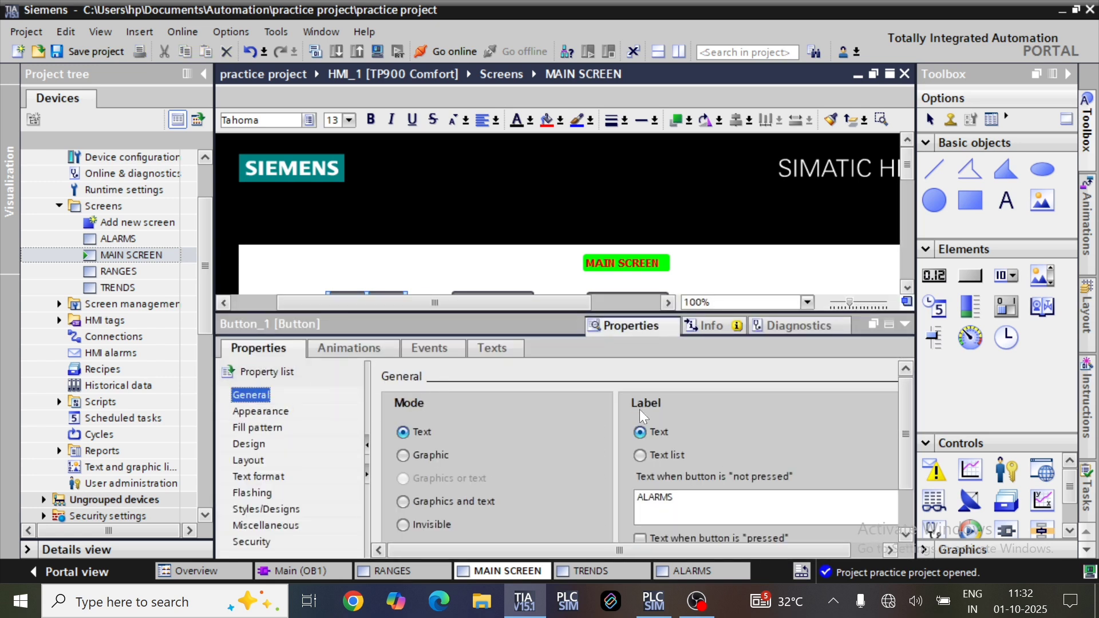
left_click(430, 348)
left_click(259, 411)
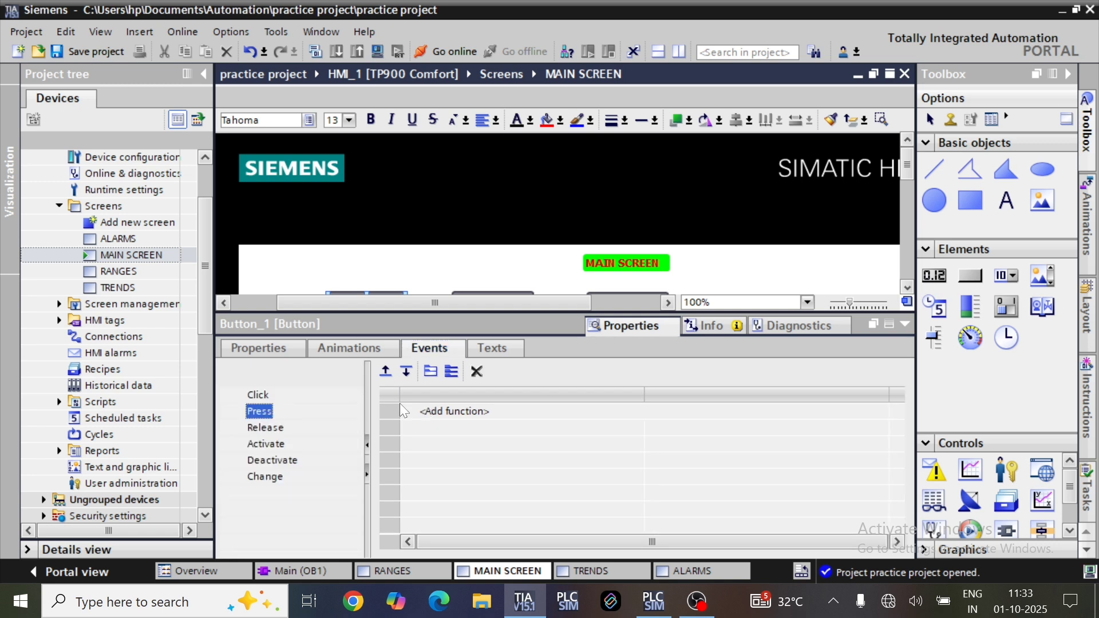
left_click(458, 413)
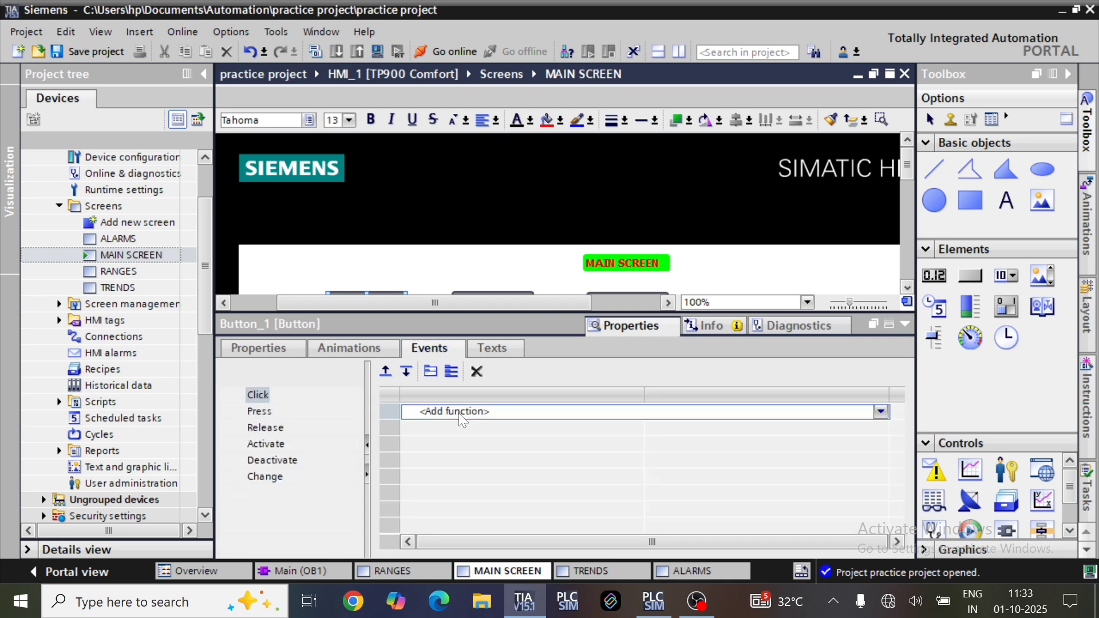
left_click(263, 411)
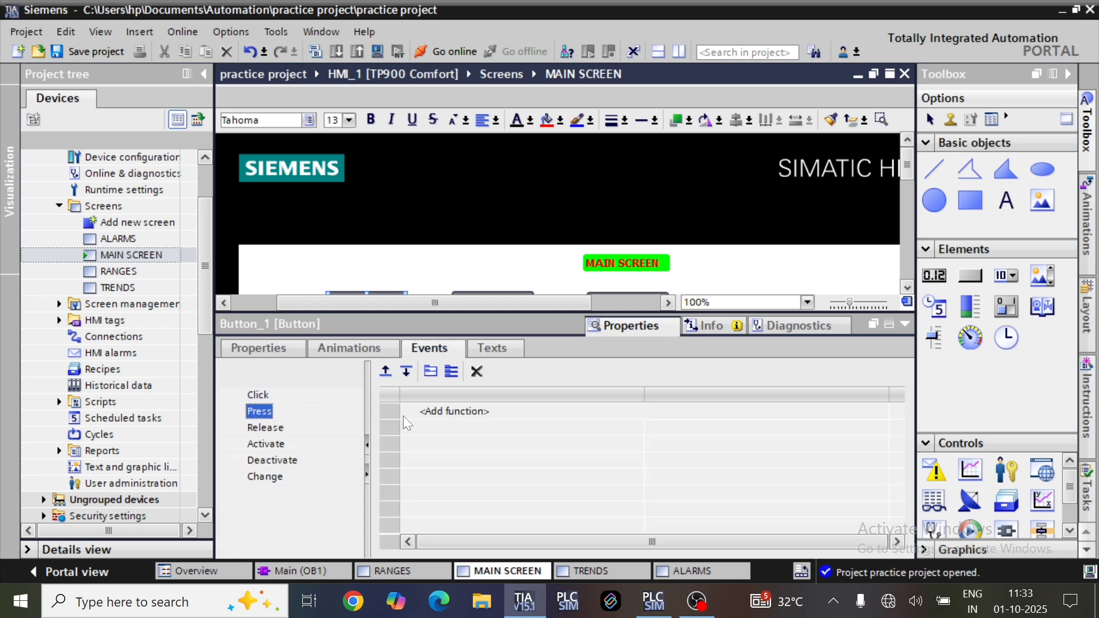
left_click(431, 413)
type("AC")
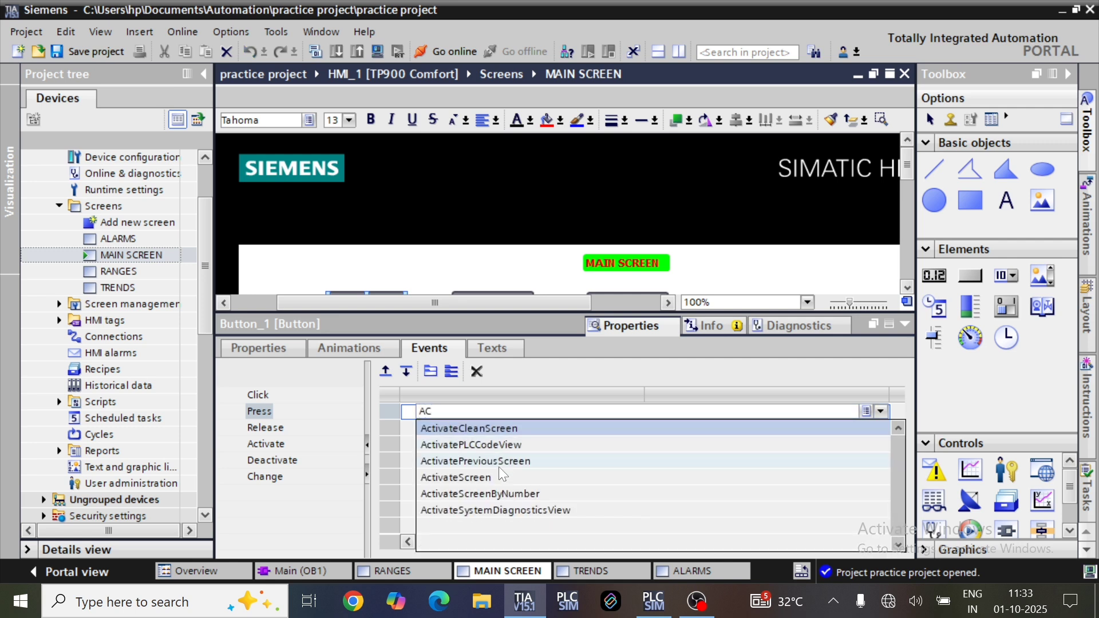
left_click(502, 477)
Choose ALARMS as the screen name for the ALARMS button's ActivateScreen function
left_click(819, 428)
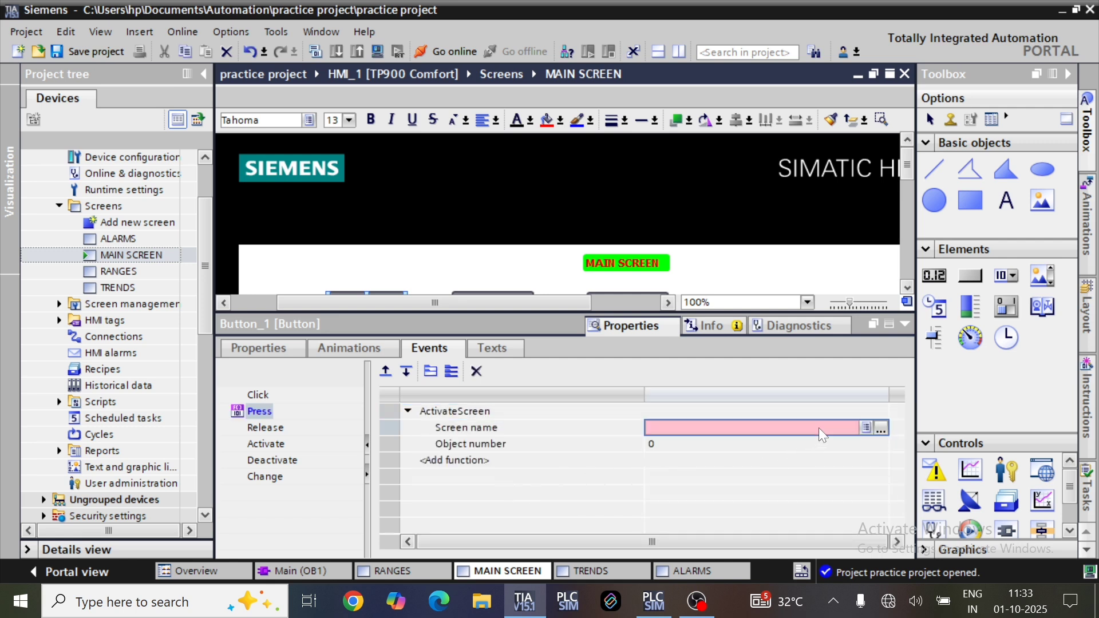
left_click(881, 429)
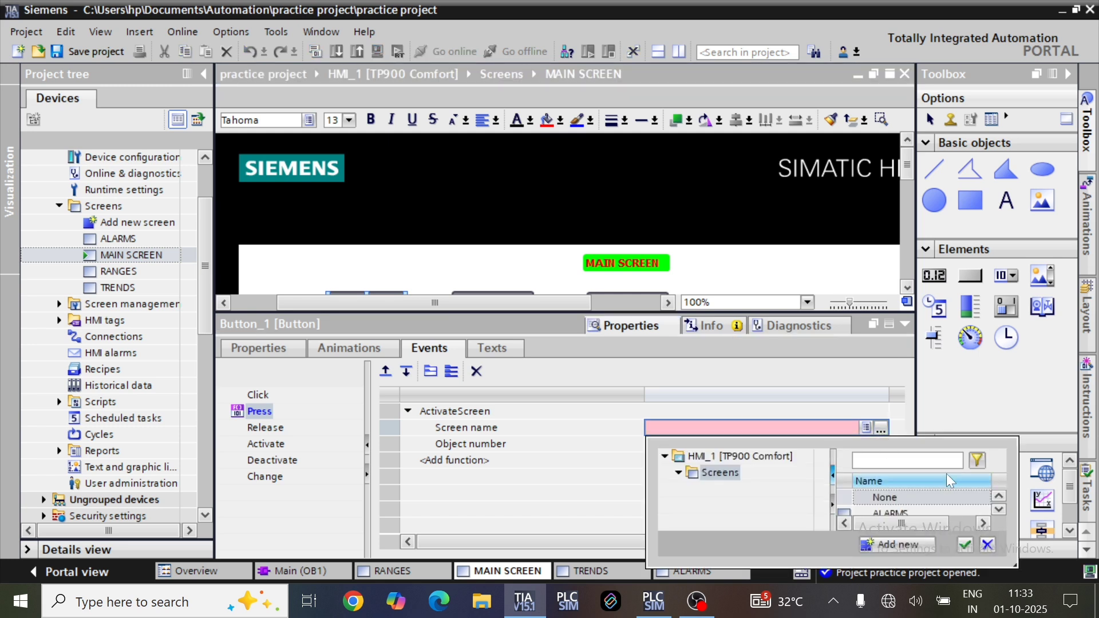
left_click_drag(950, 437, 867, 310)
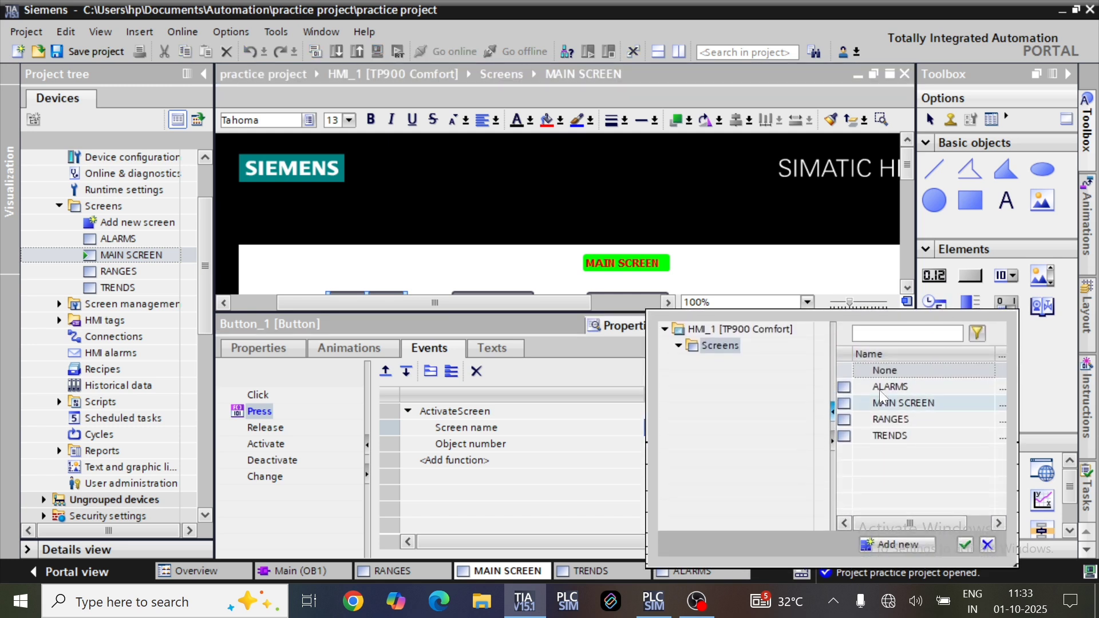
left_click(636, 409)
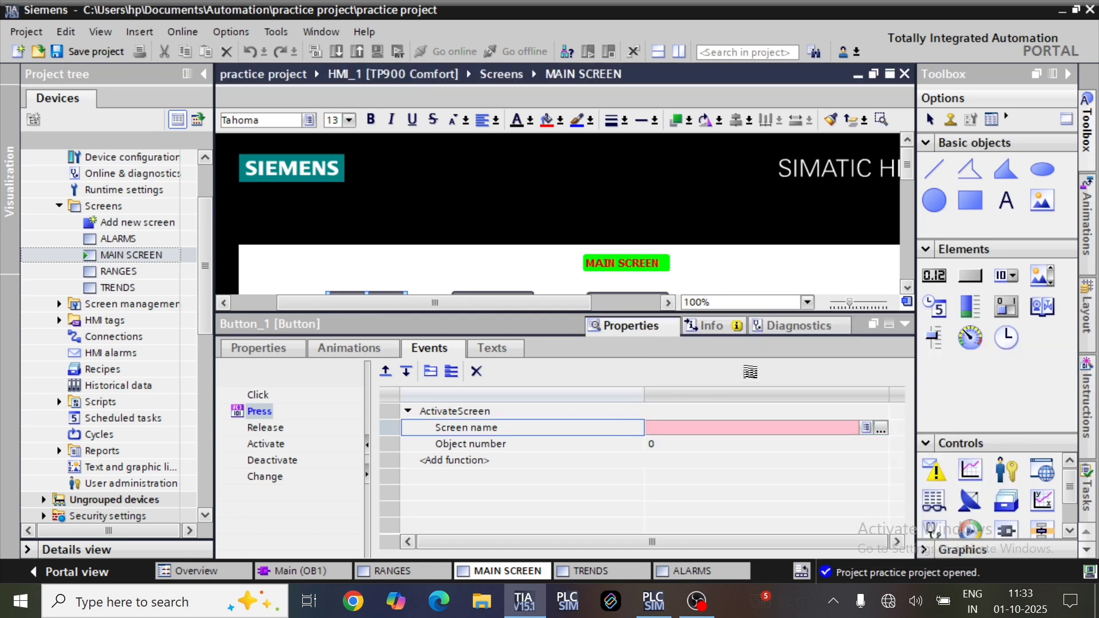
left_click(902, 327)
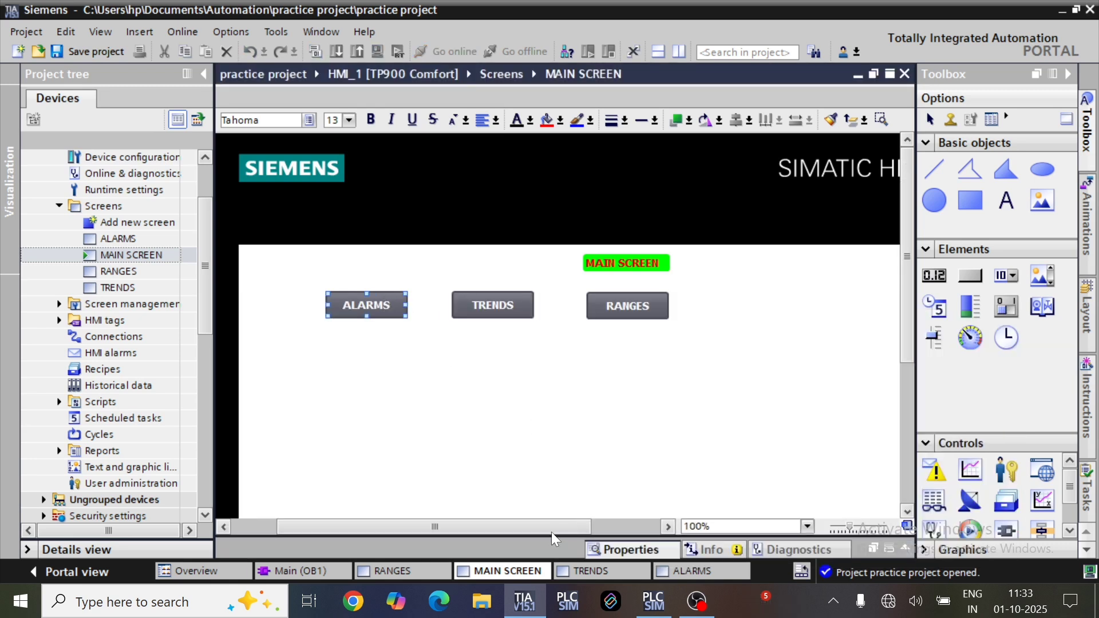
left_click(461, 298)
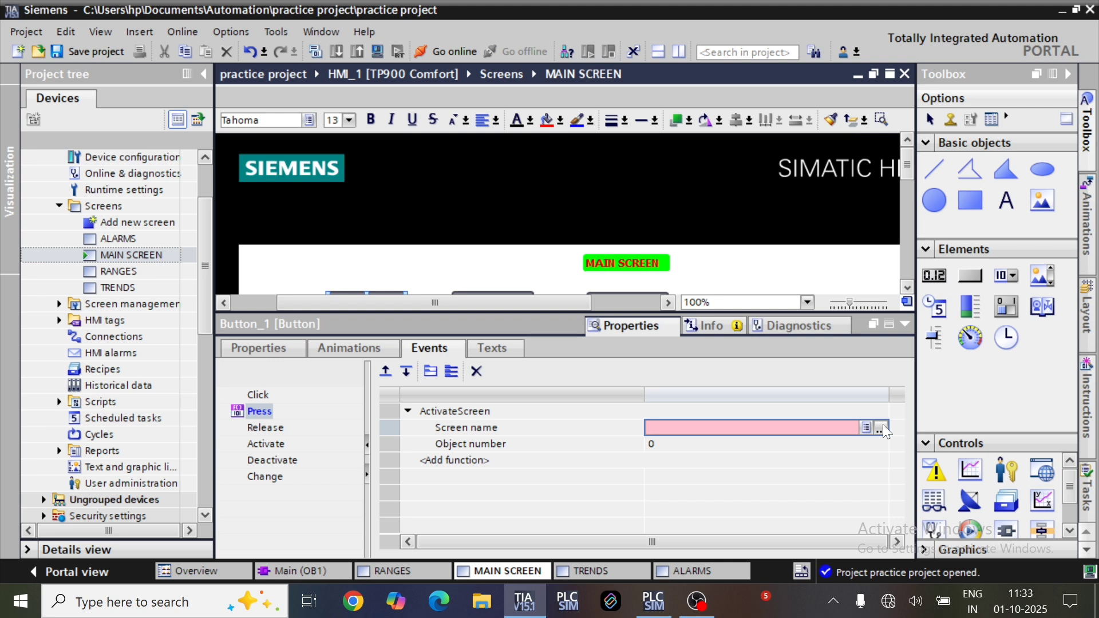
left_click(882, 427)
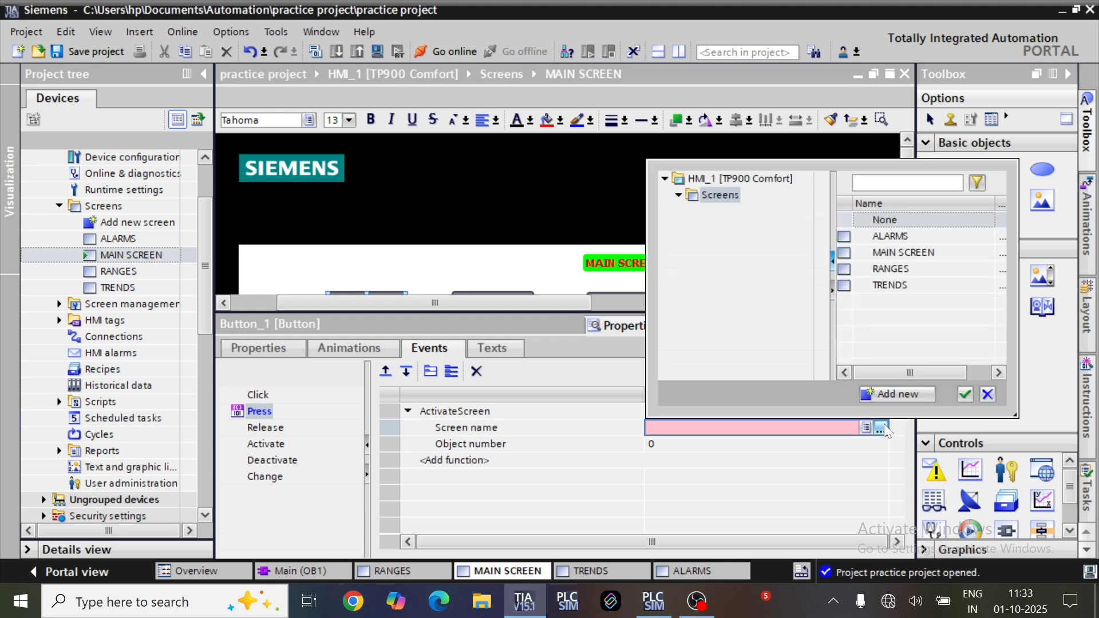
double_click(912, 237)
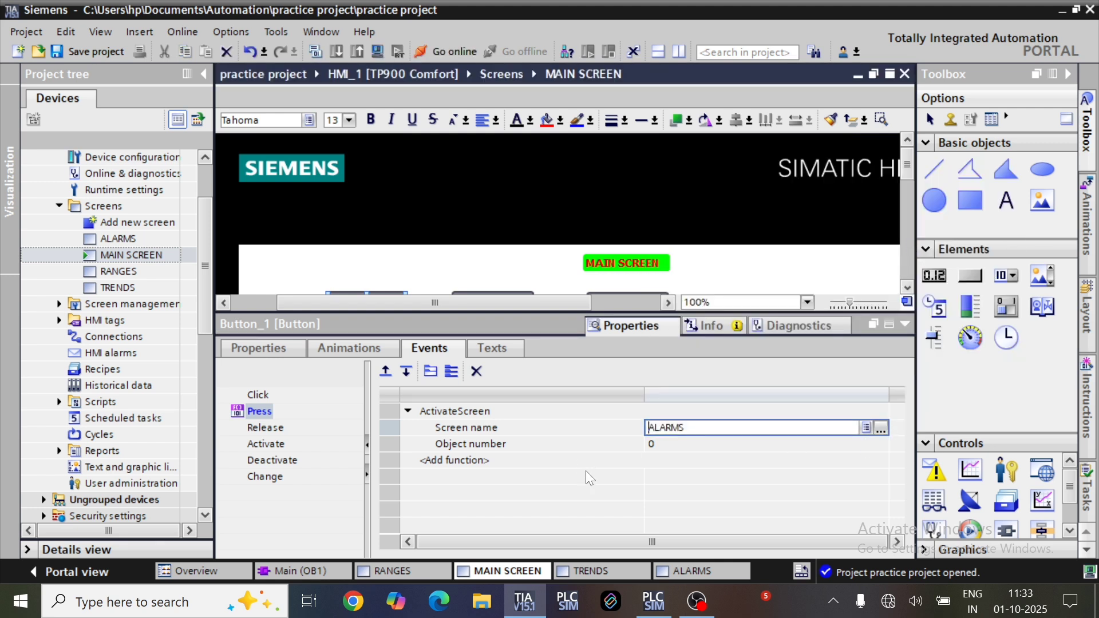
Add ActivateScreen to the Press event of the TRENDS button, with TRENDS as the screen name
left_click(907, 288)
left_click(907, 288)
left_click(908, 288)
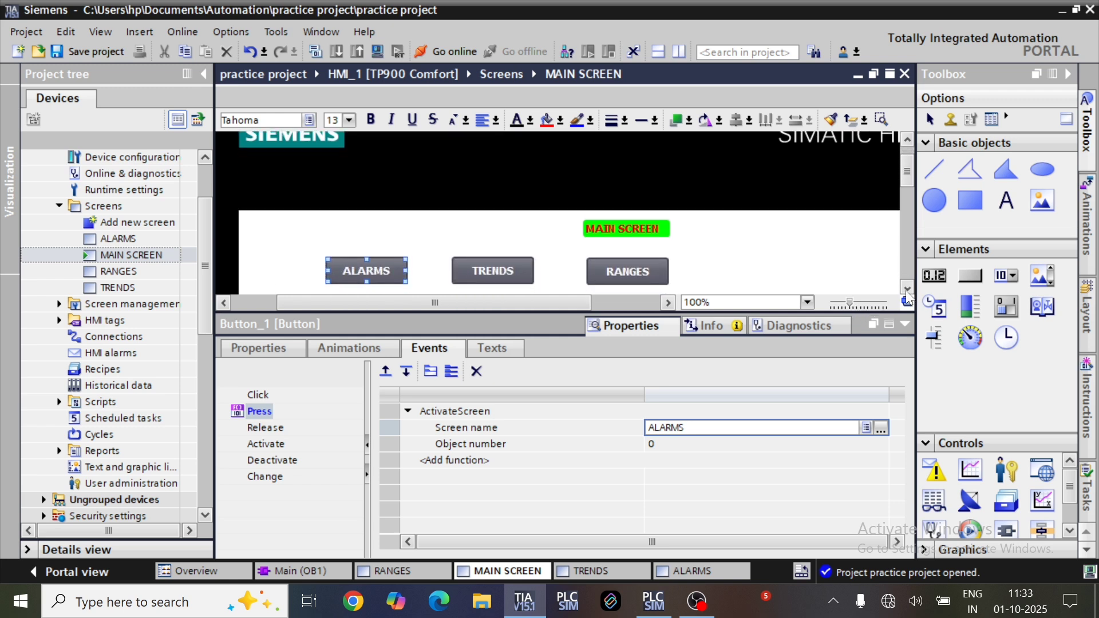
left_click(903, 324)
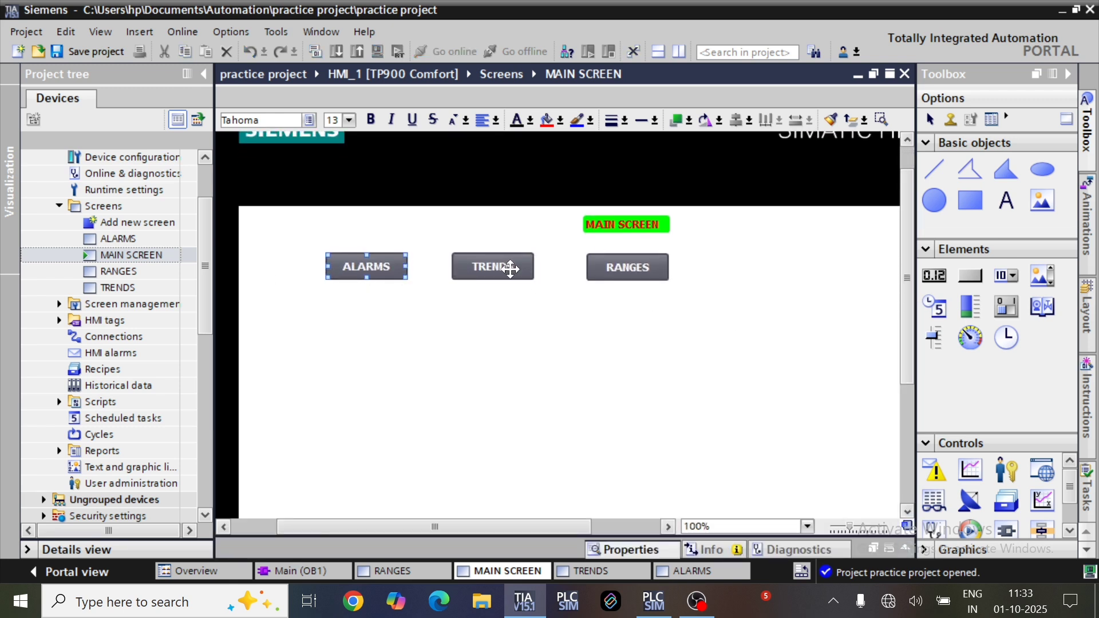
right_click(492, 266)
left_click(584, 536)
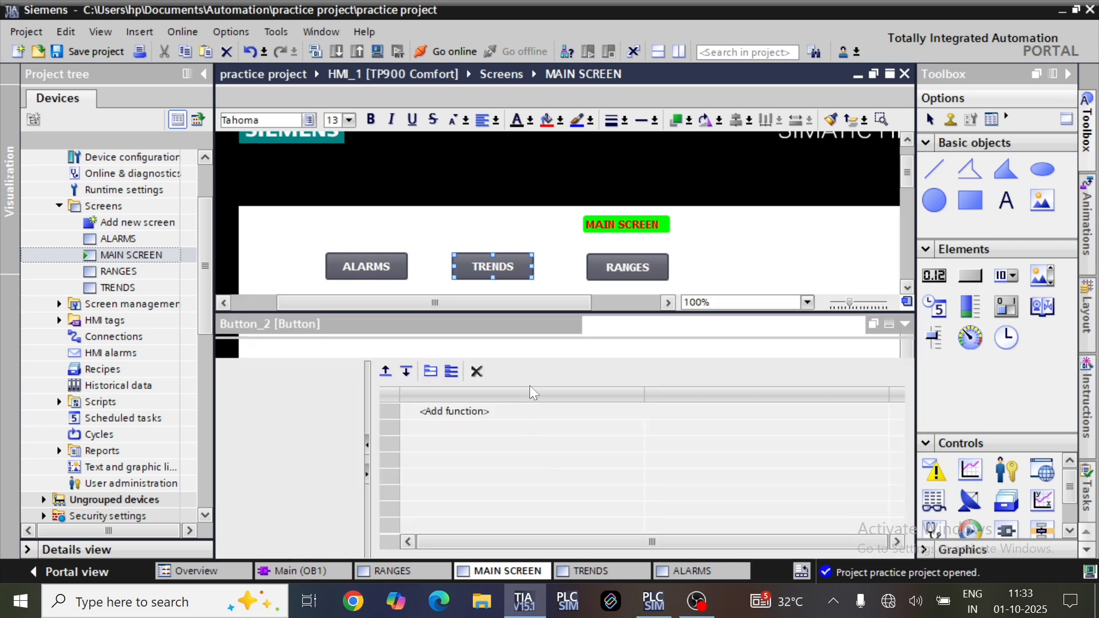
left_click(454, 412)
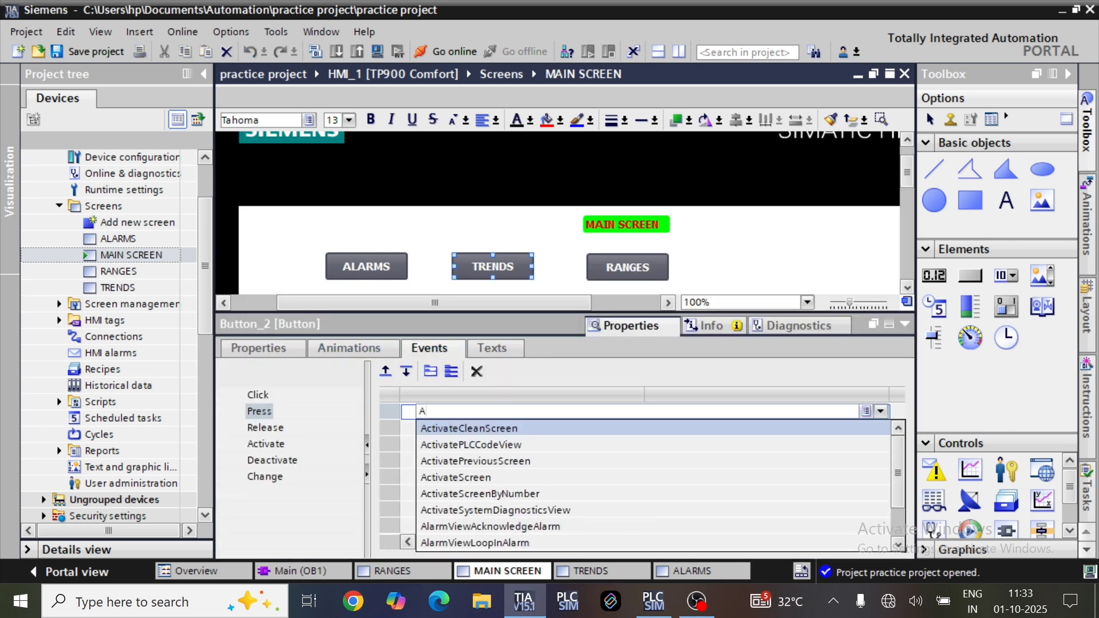
left_click(492, 473)
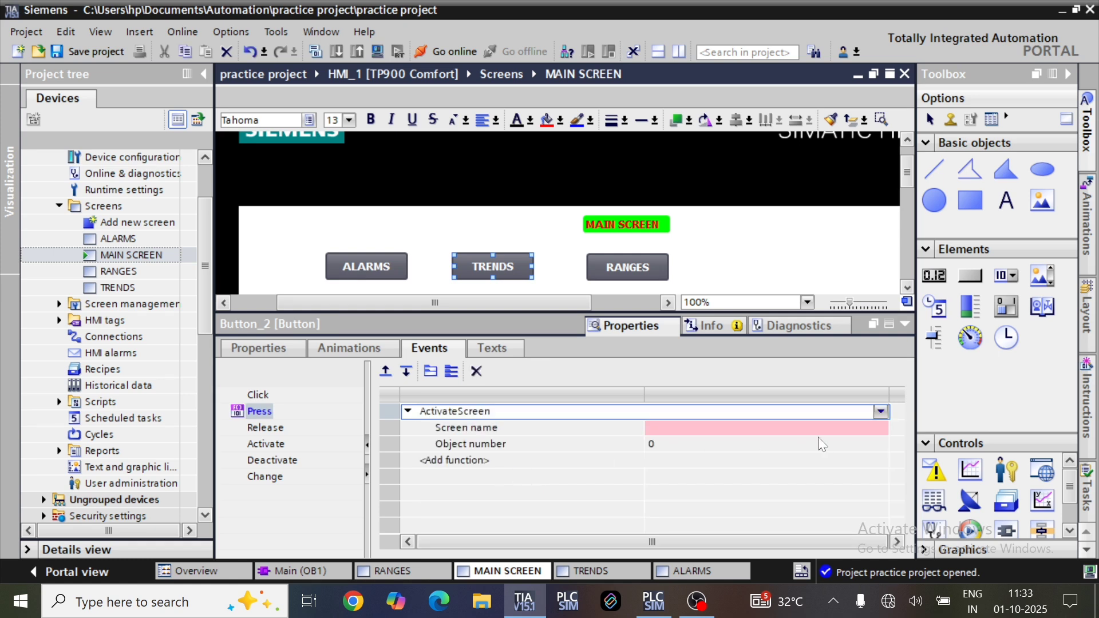
left_click(880, 429)
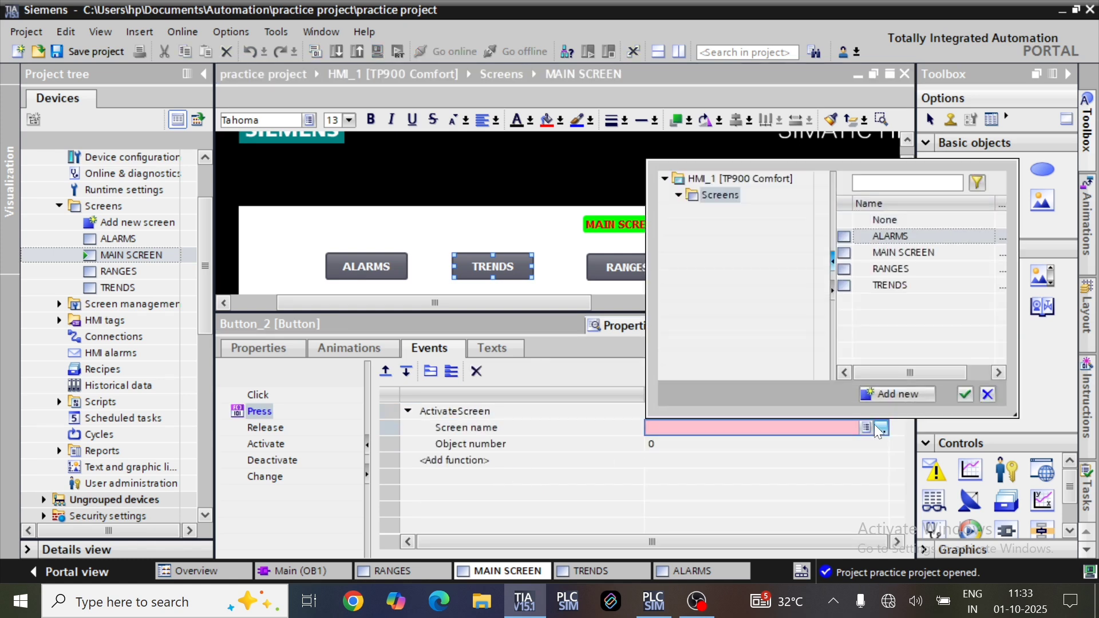
double_click(908, 284)
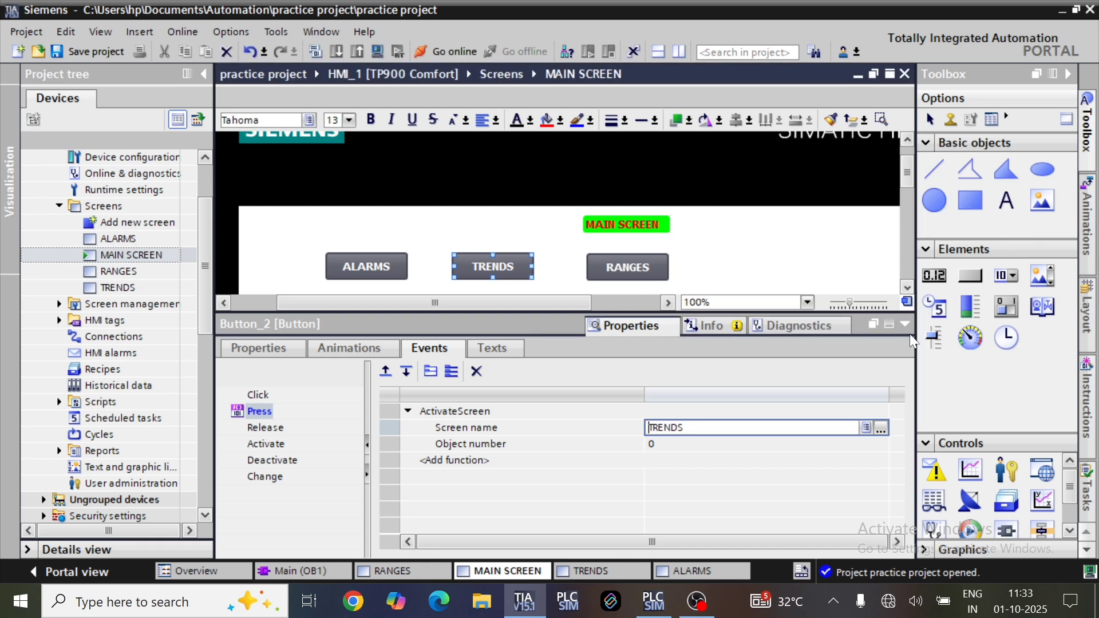
Add ActivateScreen to the Press event of the RANGES button, with RANGES as the screen name
left_click(796, 245)
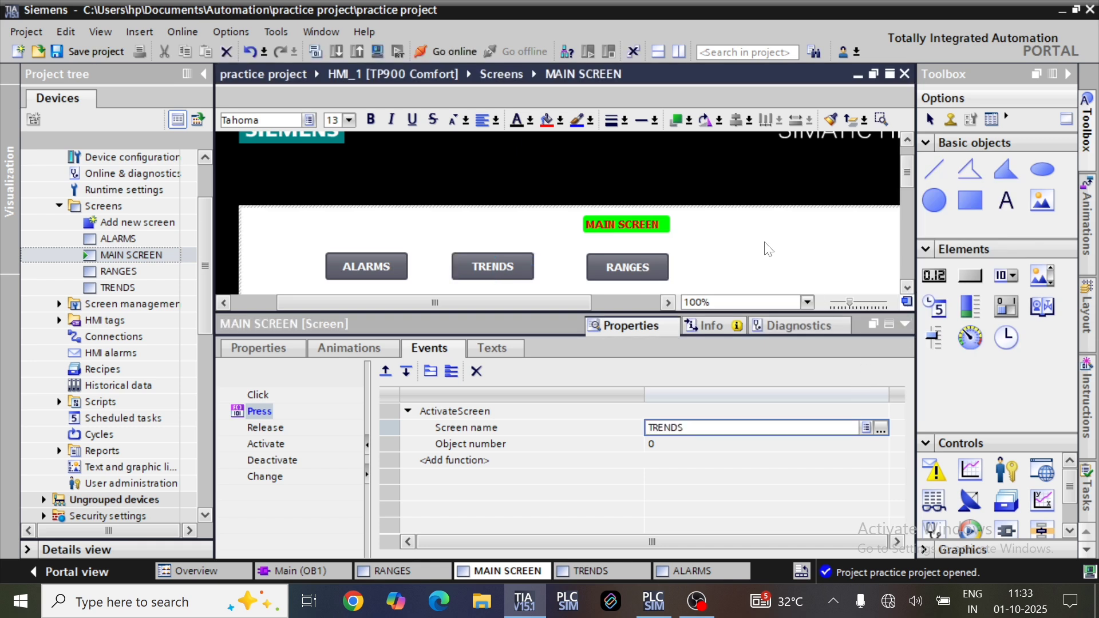
left_click(629, 267)
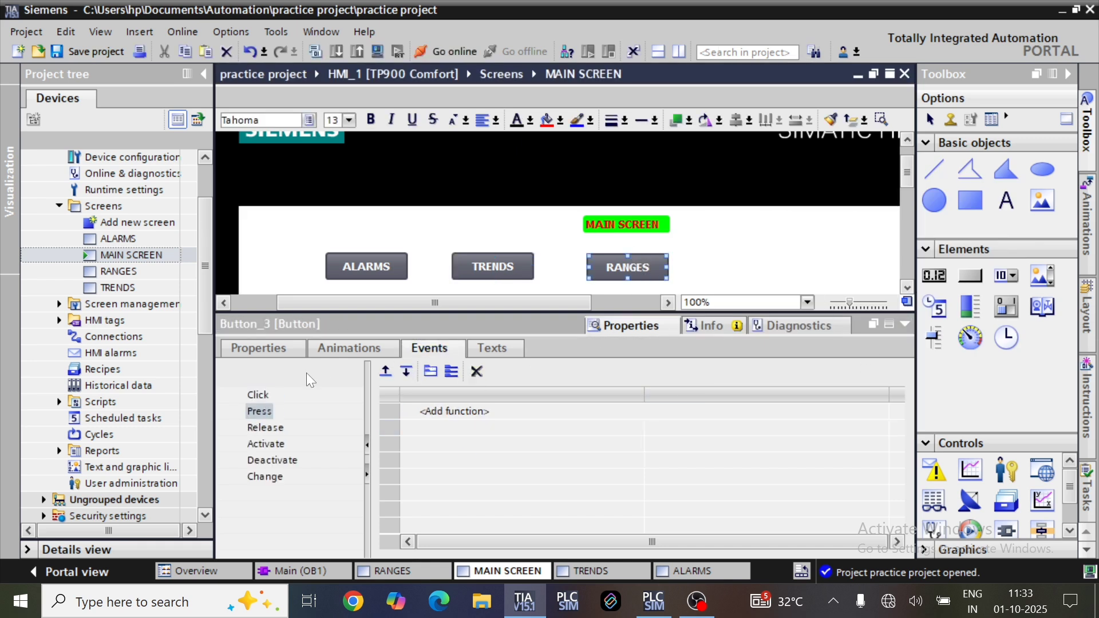
left_click(436, 413)
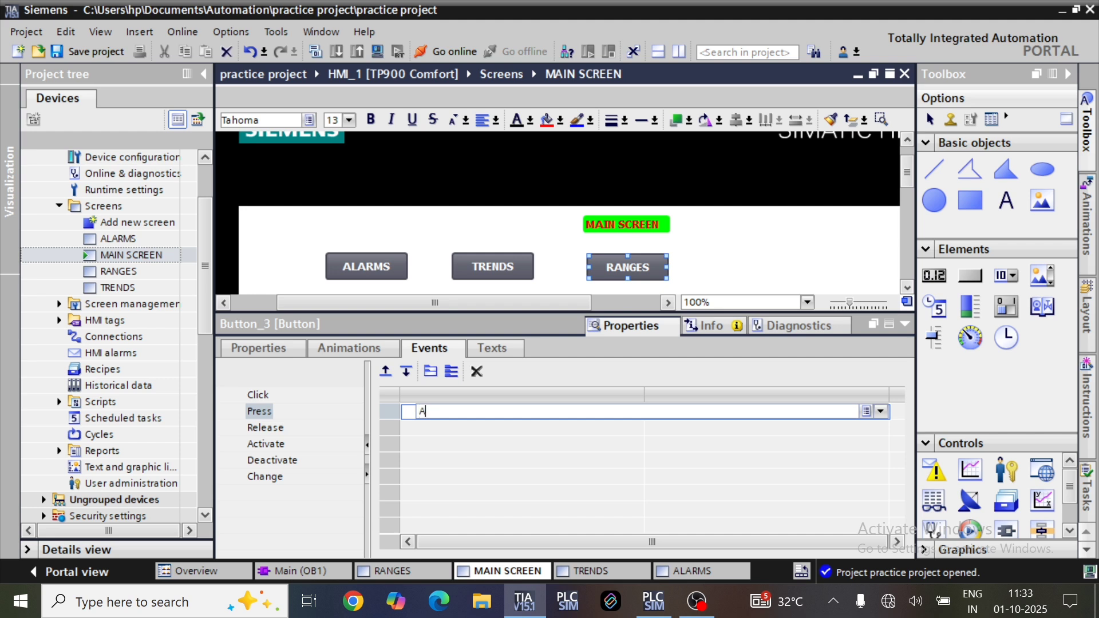
type("A")
left_click(486, 478)
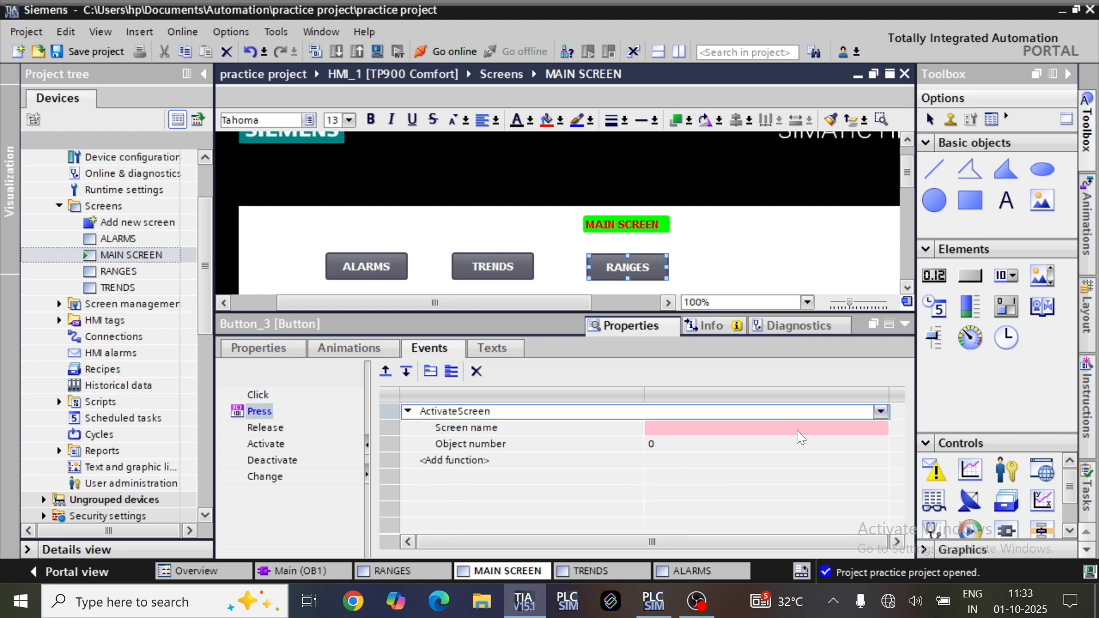
left_click(796, 431)
left_click(882, 428)
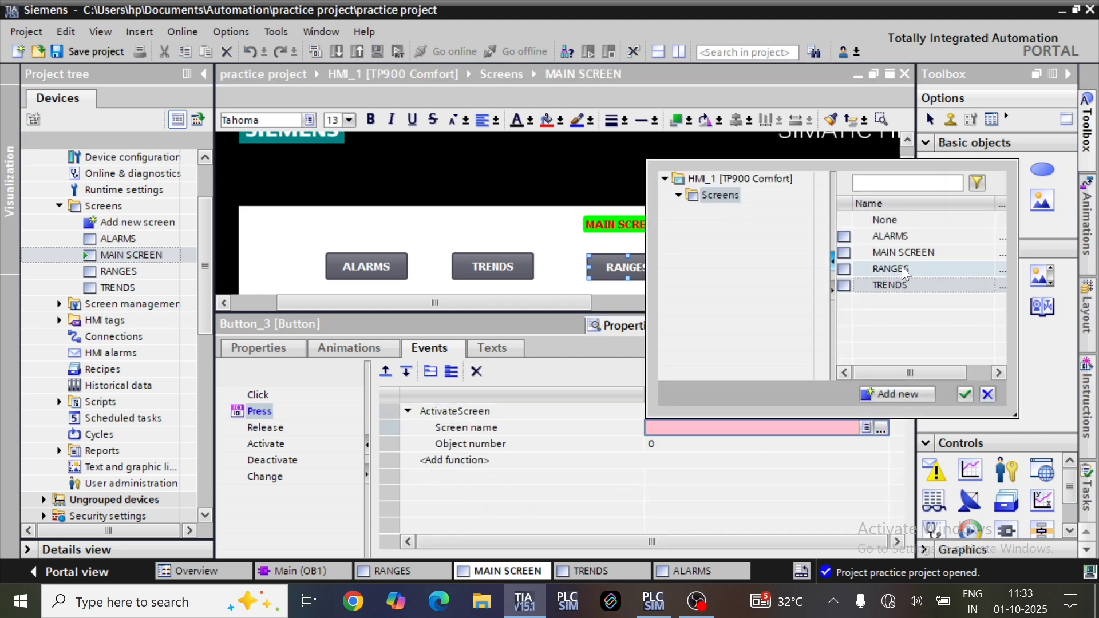
double_click(905, 266)
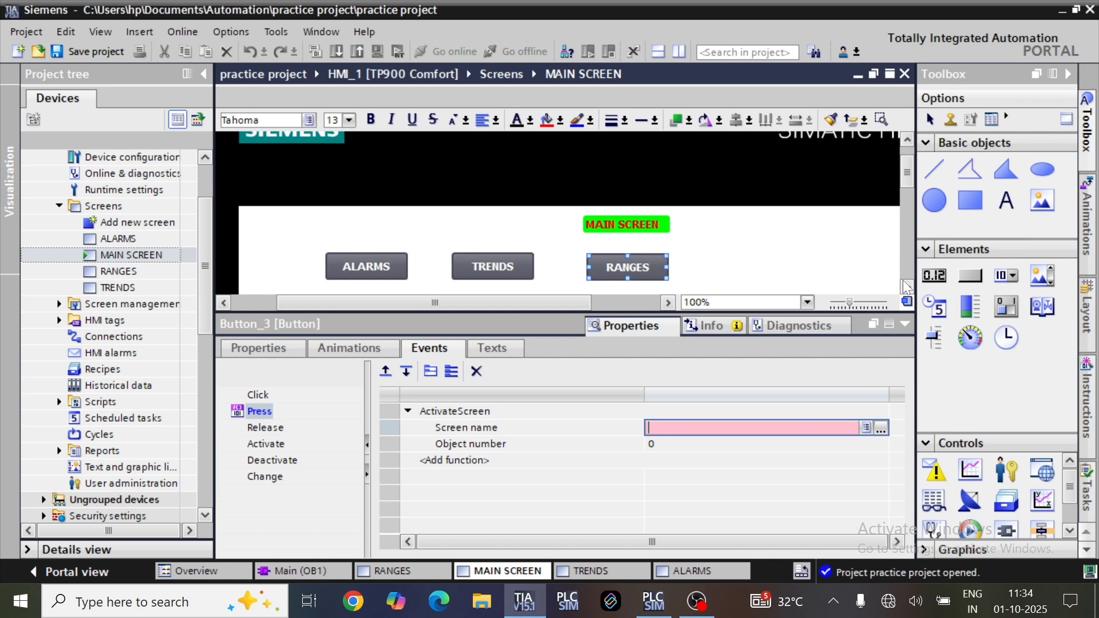
left_click(903, 325)
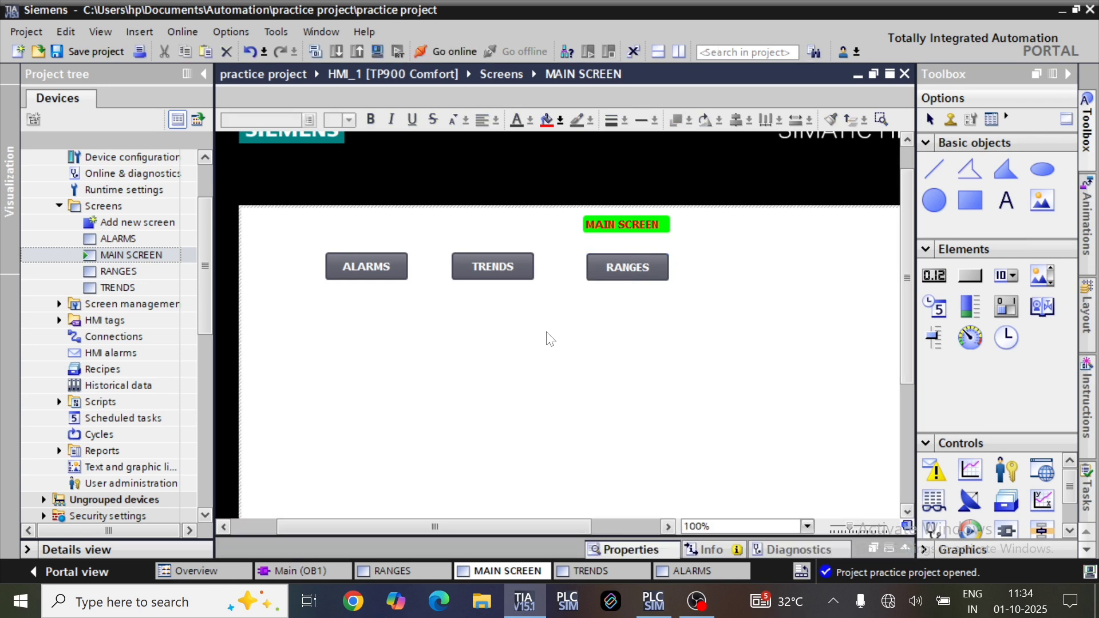
Copy the ALARMS button from MAIN SCREEN to the RANGES screen, placing it above the TEMPRATURE field
left_click(366, 267)
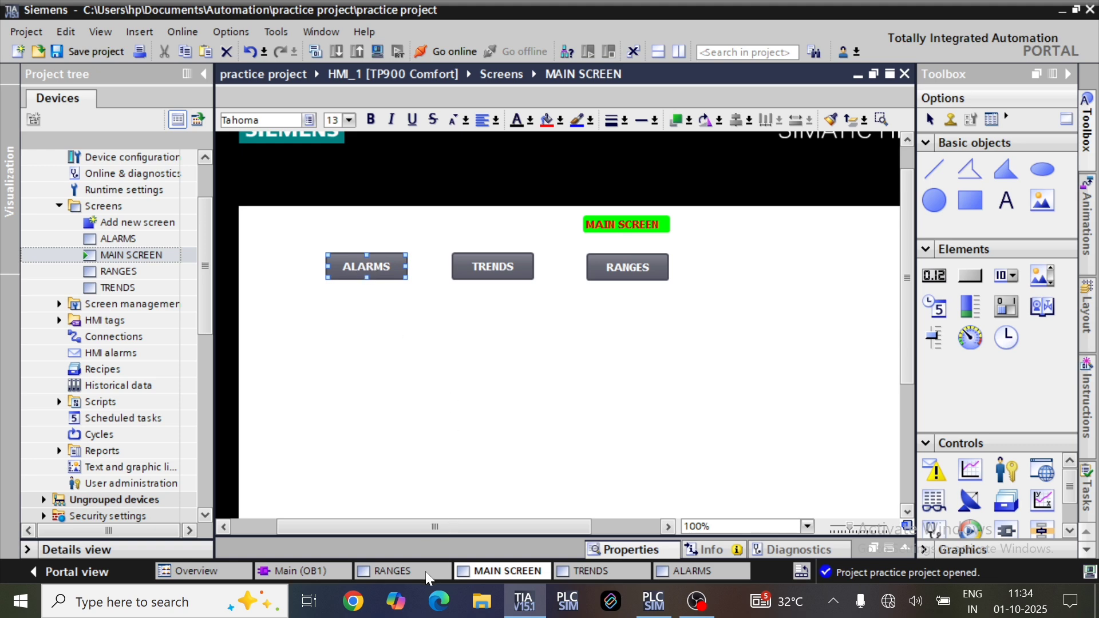
left_click(425, 571)
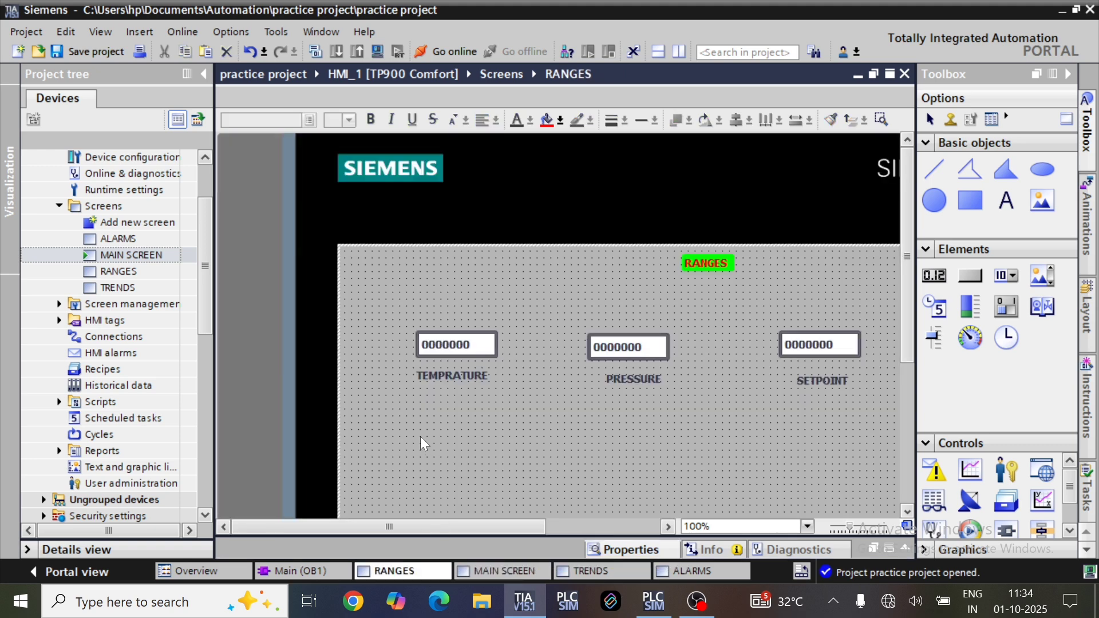
key("ctrl+v")
left_click_drag(480, 307, 428, 287)
left_click(539, 424)
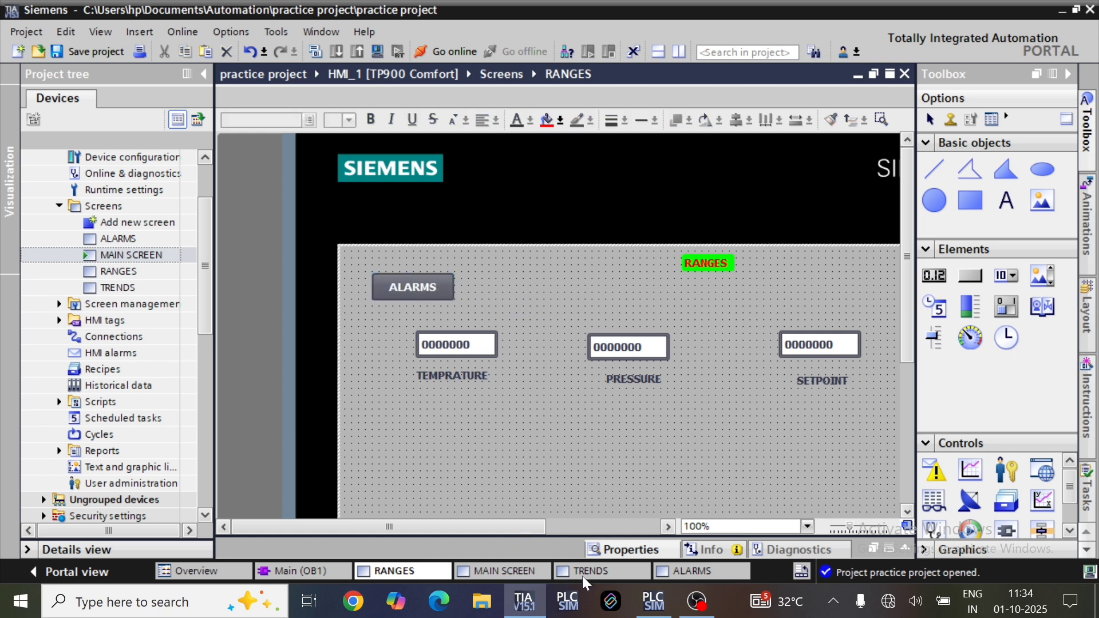
Paste the copied ALARMS button on the TRENDS screen, above the trend view's upper-left corner
left_click(599, 571)
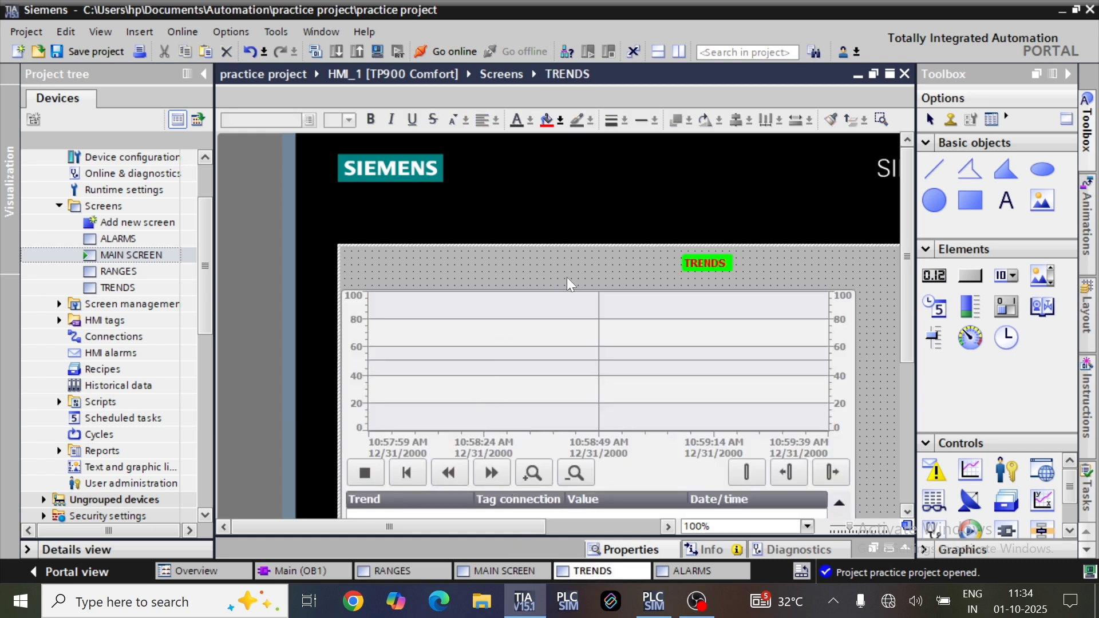
key("ctrl+v")
left_click_drag(495, 308, 428, 271)
left_click(632, 400)
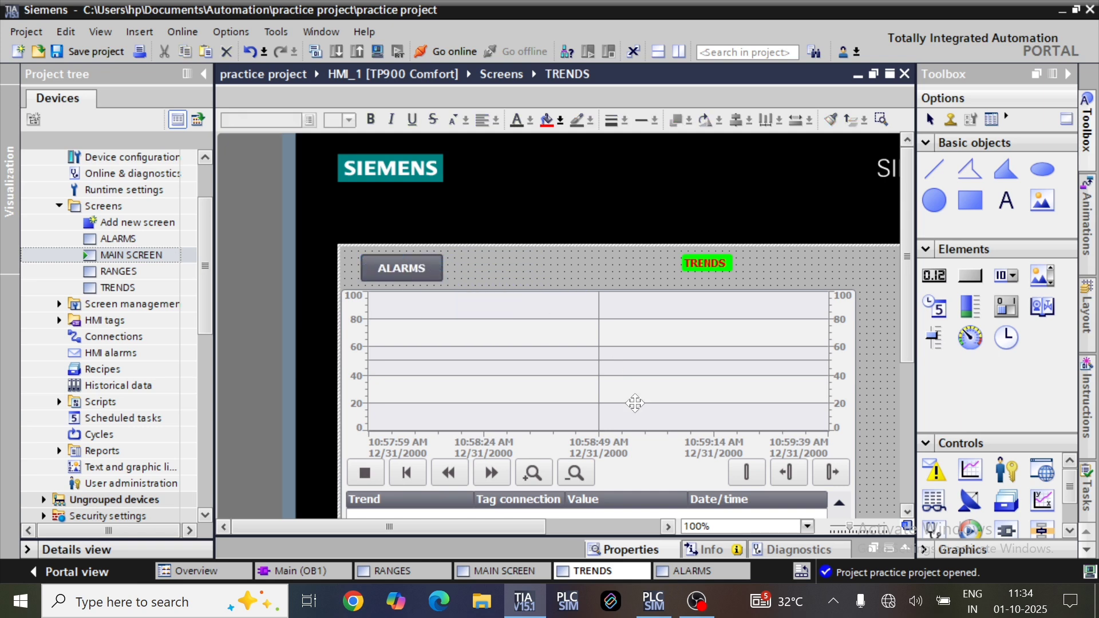
Copy the TRENDS button from MAIN SCREEN to the RANGES screen, placing it beside the ALARMS button
left_click(682, 572)
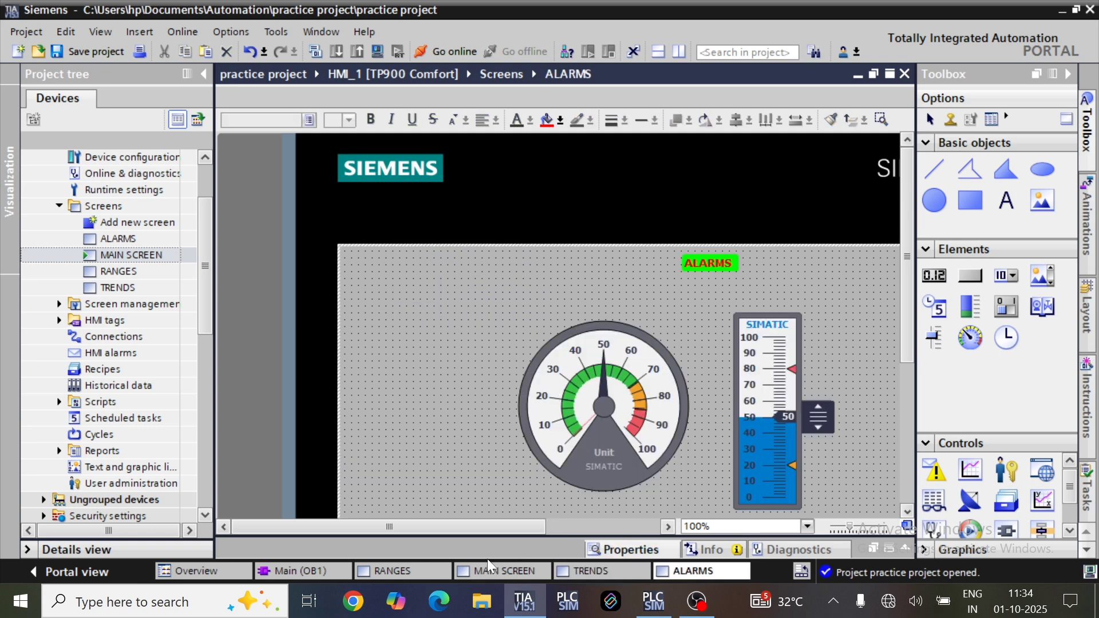
left_click(481, 571)
left_click(518, 268)
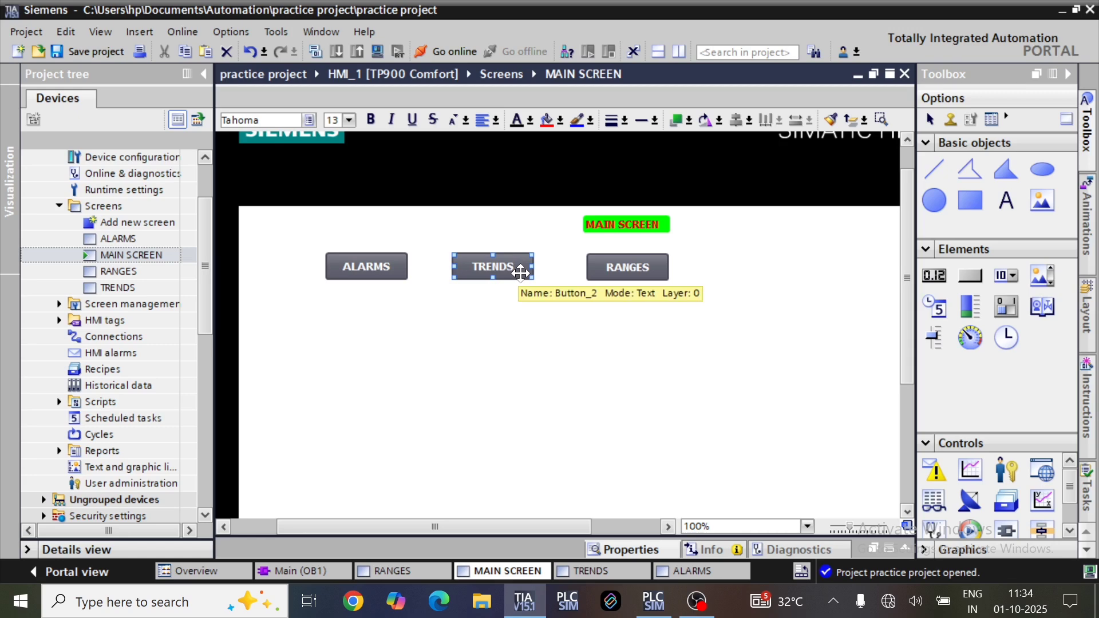
left_click(520, 364)
left_click(395, 571)
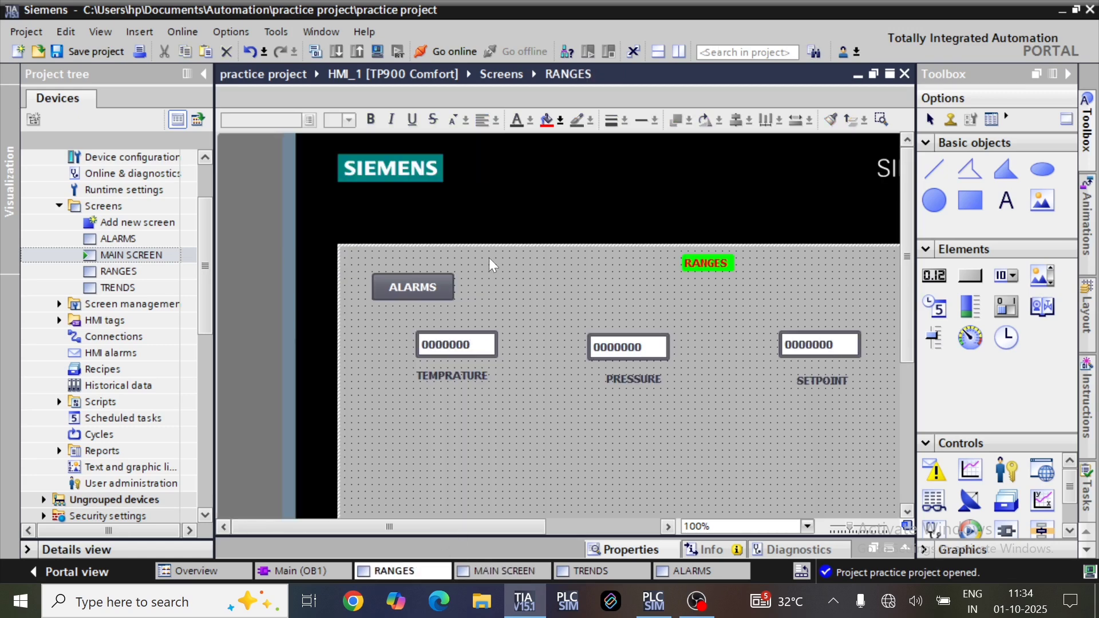
key("ctrl+v")
left_click_drag(583, 309, 536, 291)
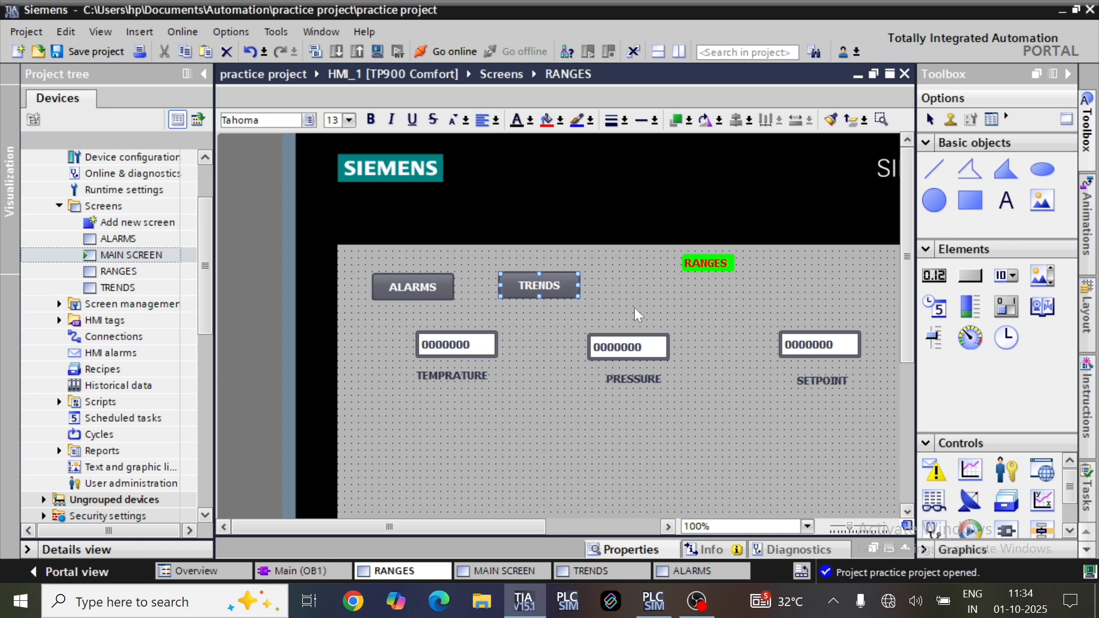
left_click(634, 307)
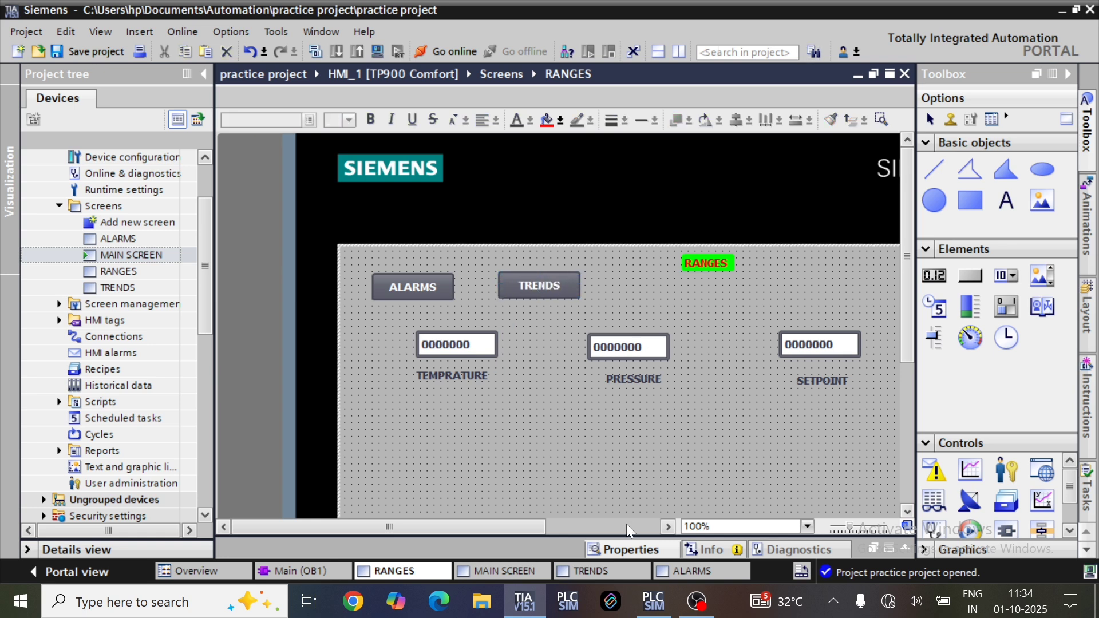
Paste the copied TRENDS button on the ALARMS screen, in the empty area above and left of the gauge
left_click(695, 568)
key("ctrl+v")
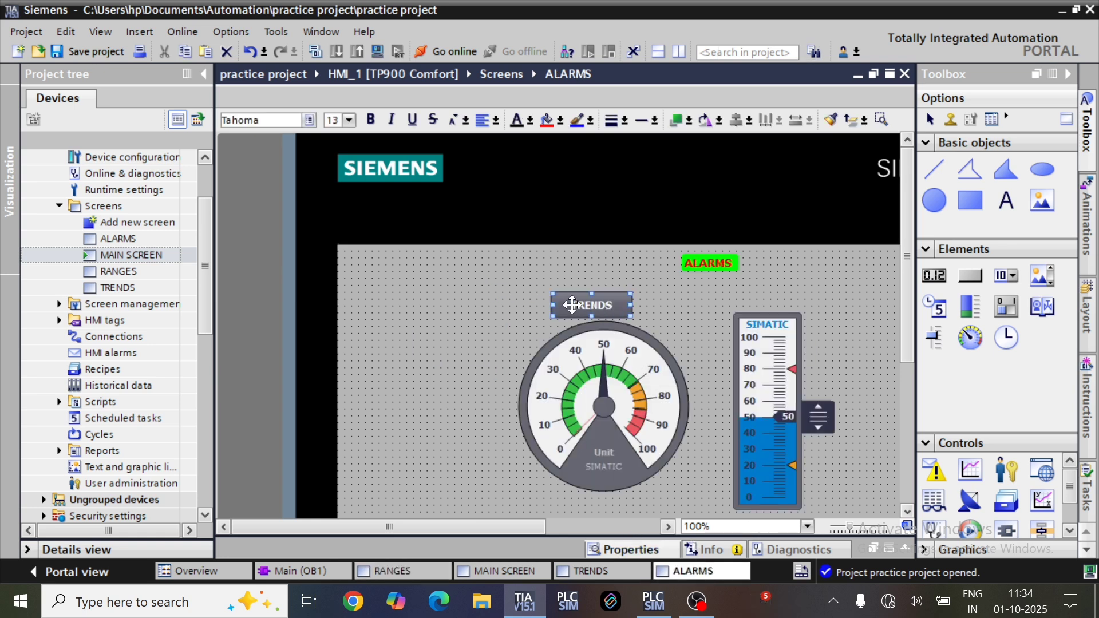
left_click_drag(607, 305, 425, 287)
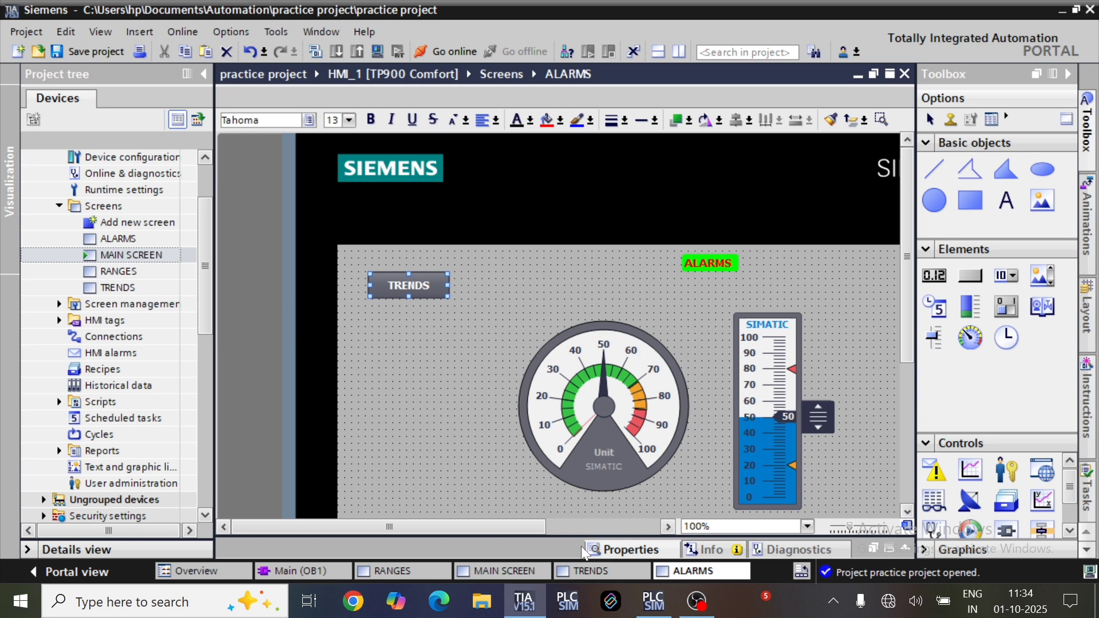
Copy the RANGES button from MAIN SCREEN to the TRENDS screen, placing it beside the ALARMS button
left_click(525, 571)
left_click(629, 264)
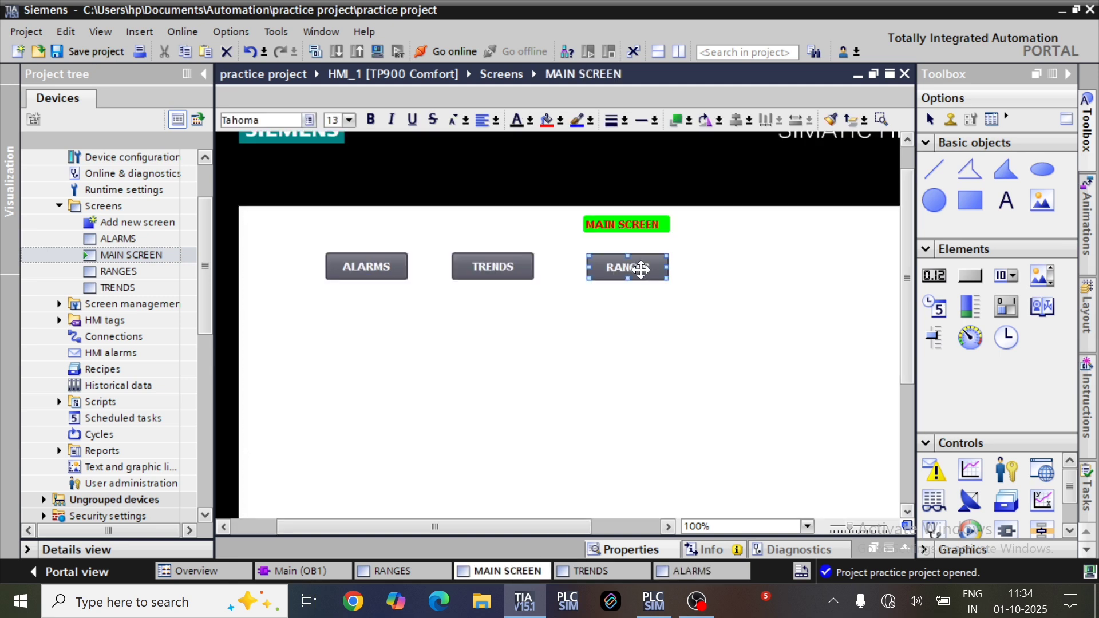
left_click(593, 569)
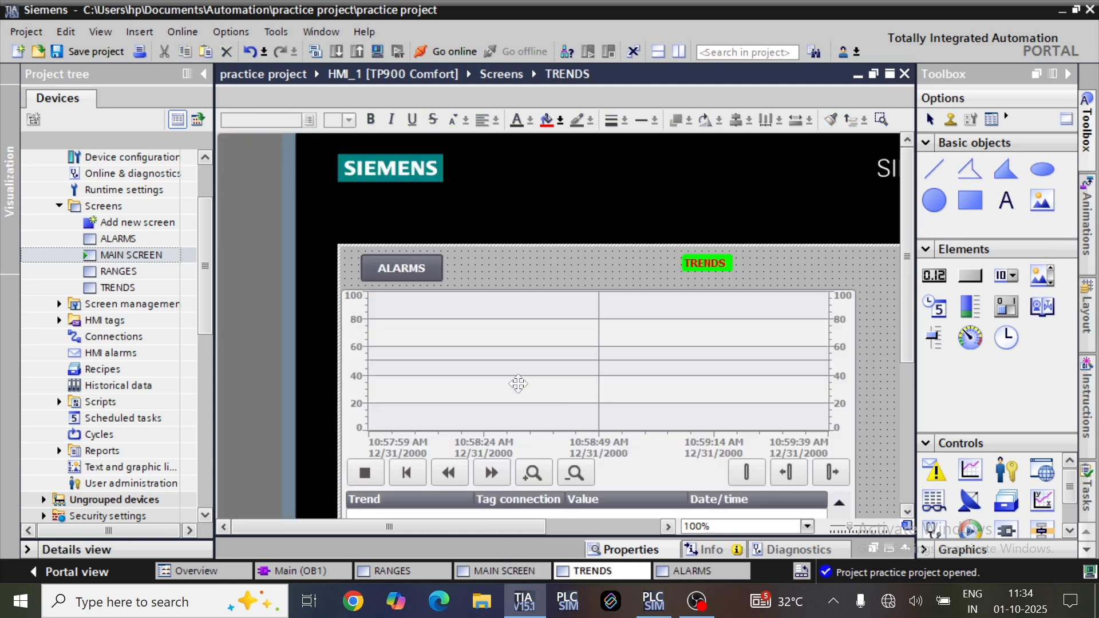
key("ctrl+v")
left_click_drag(698, 305, 510, 270)
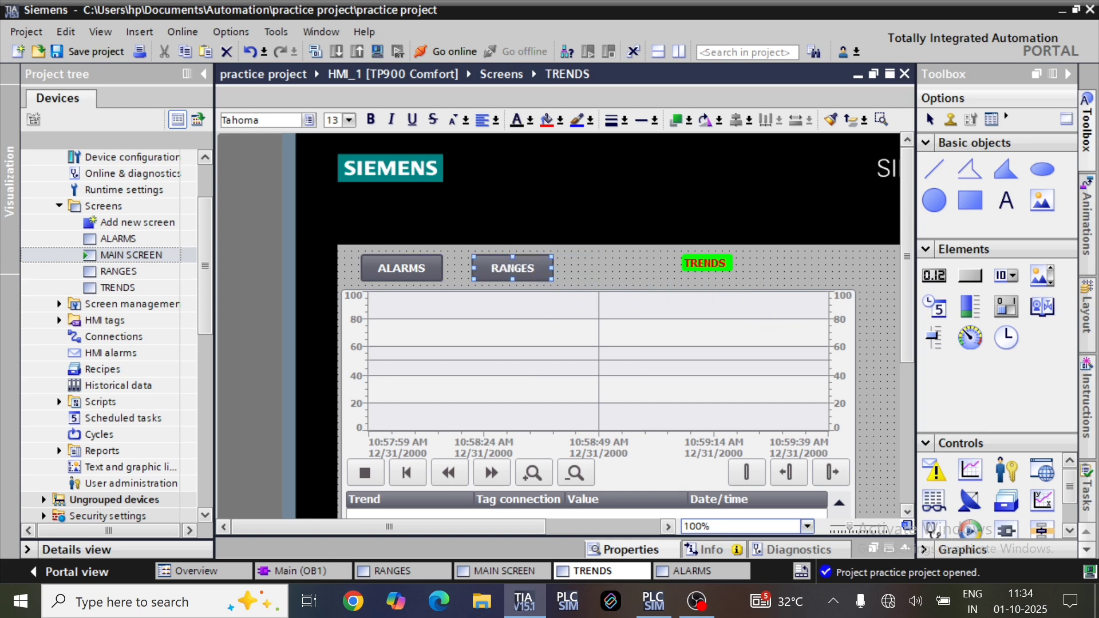
Paste the copied RANGES button on the ALARMS screen, beside the TRENDS button
left_click(717, 570)
key("ctrl+v")
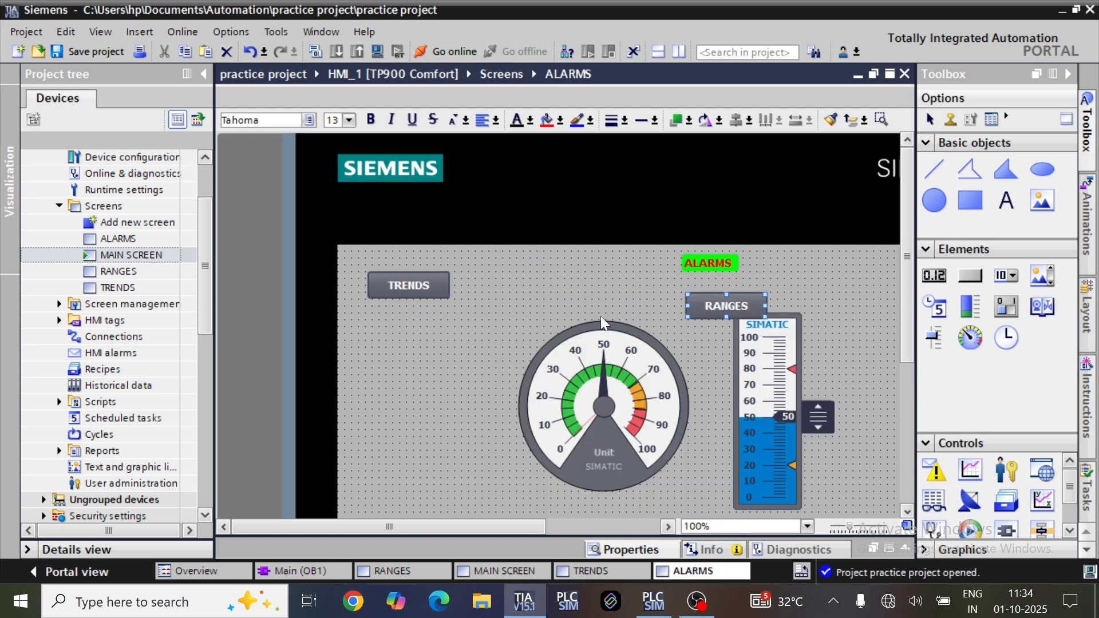
left_click_drag(703, 302, 501, 282)
left_click(571, 315)
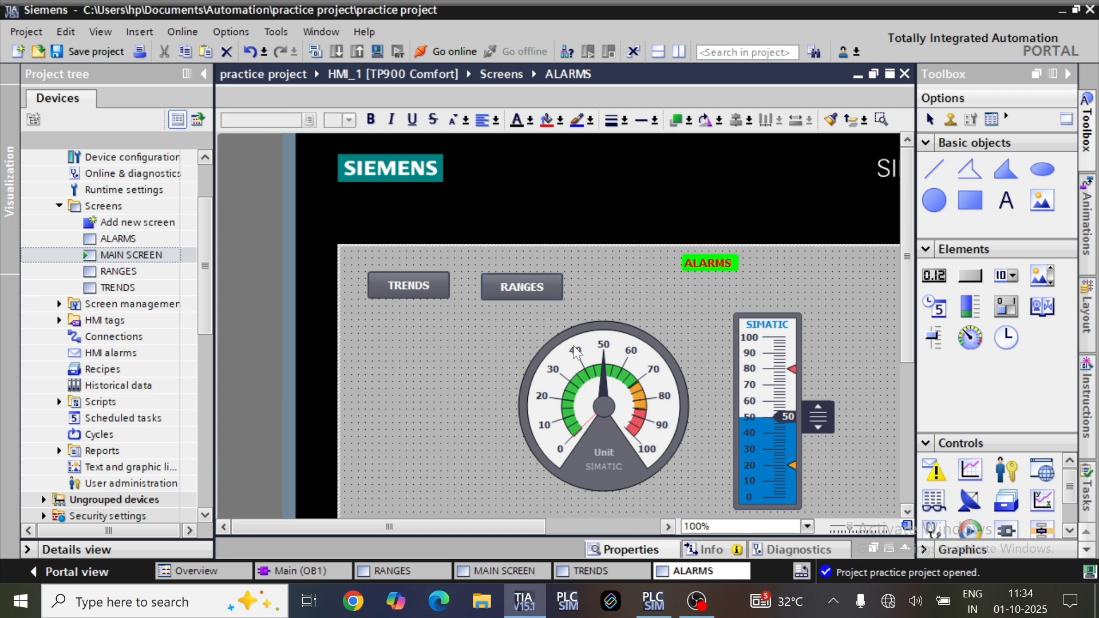
Duplicate the RANGES button to its right on MAIN SCREEN and label the copy MAIN SCREEN
left_click(431, 571)
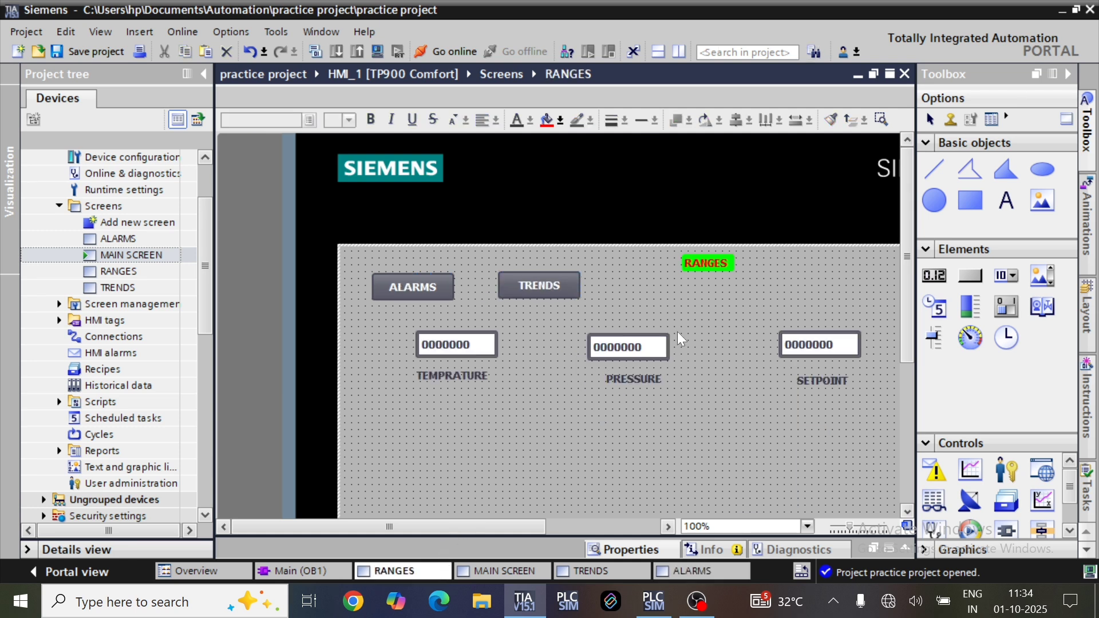
left_click(516, 569)
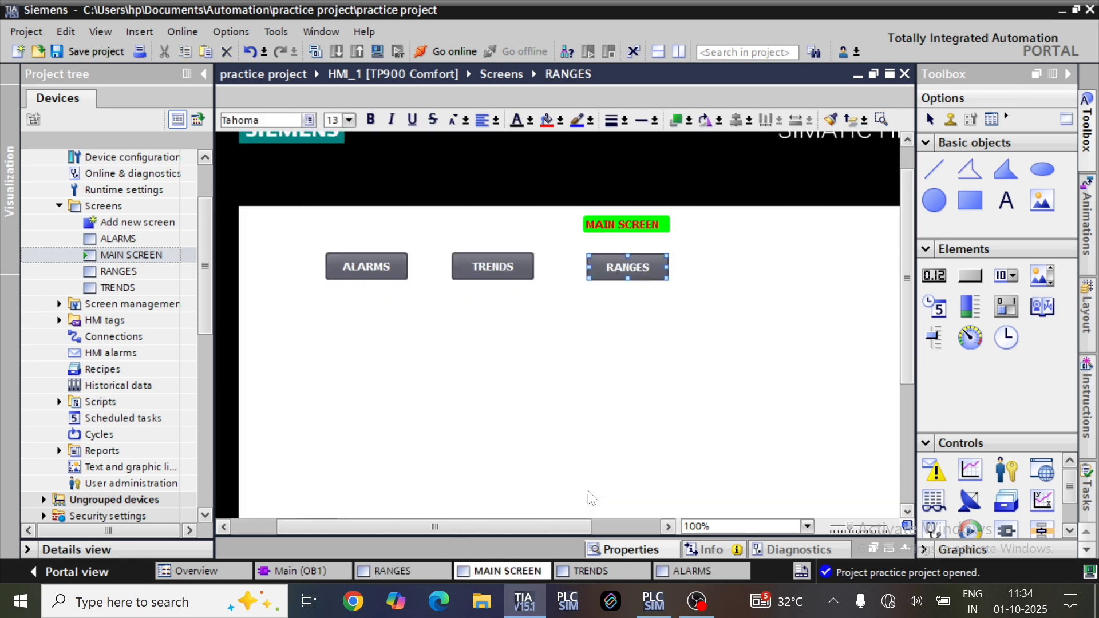
left_click(584, 435)
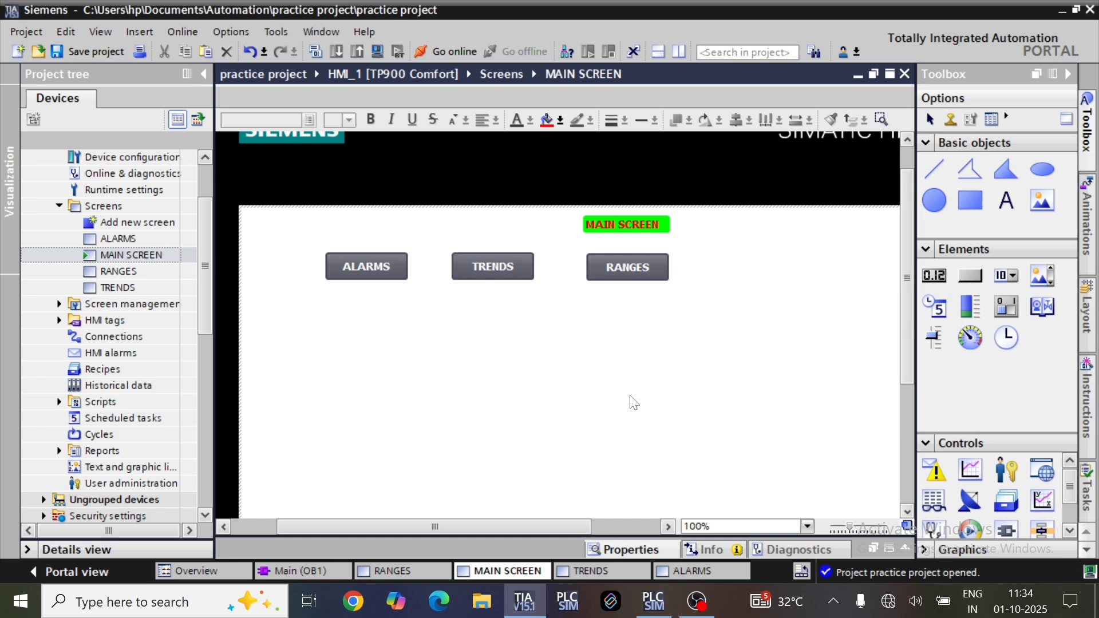
left_click_drag(645, 256, 764, 263)
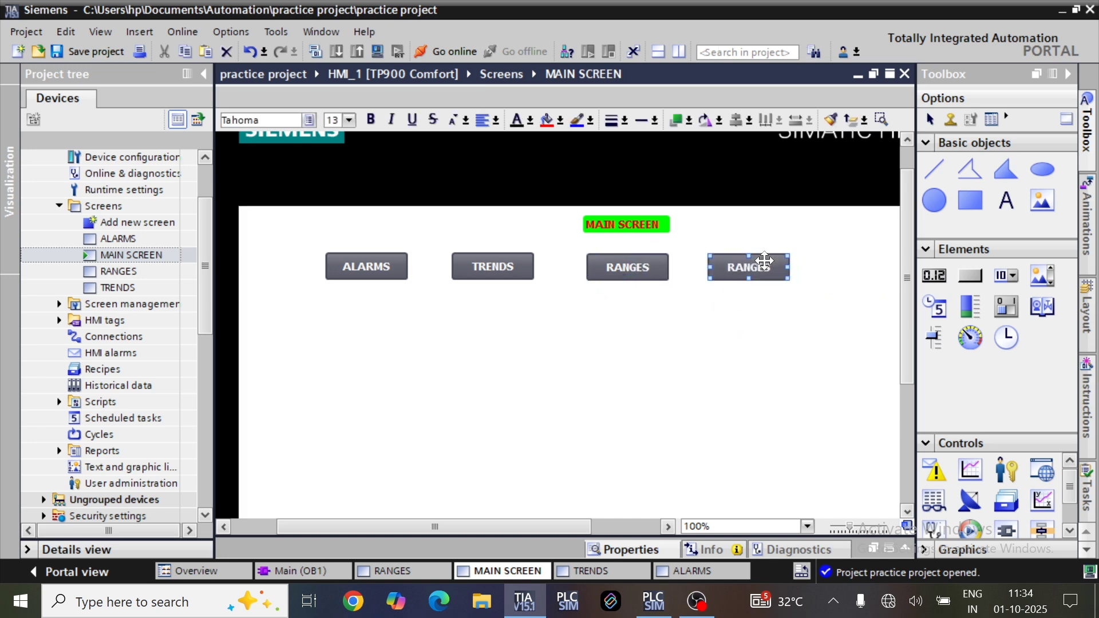
double_click(764, 263)
type("MAI")
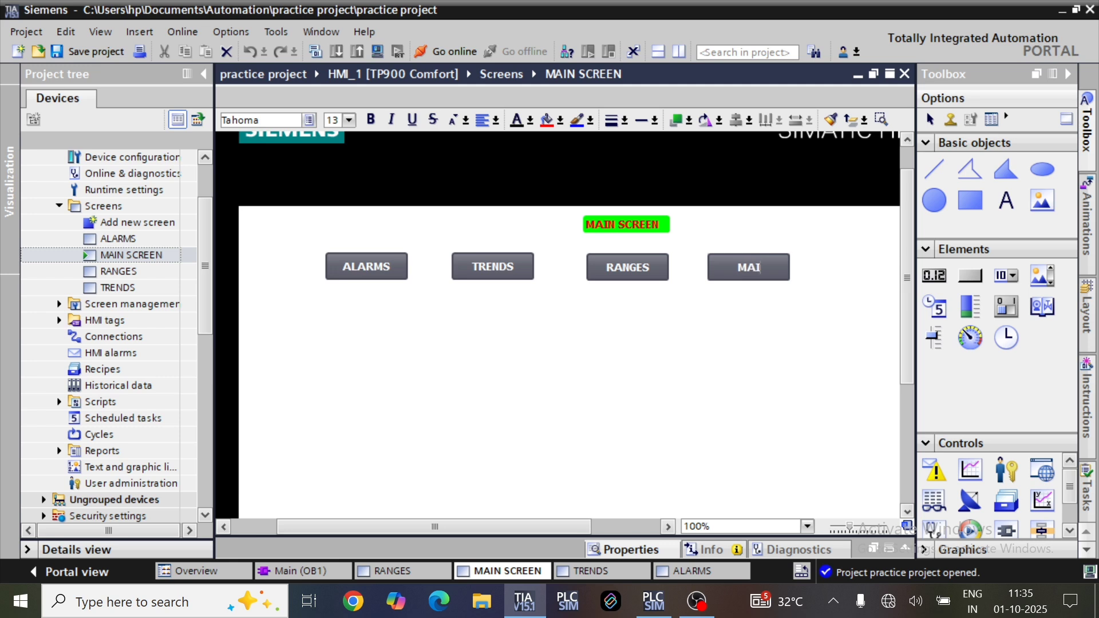
type("N SCREEN")
Set the screen name of ActivateScreen in the new button's Press event to MAIN SCREEN
right_click(767, 273)
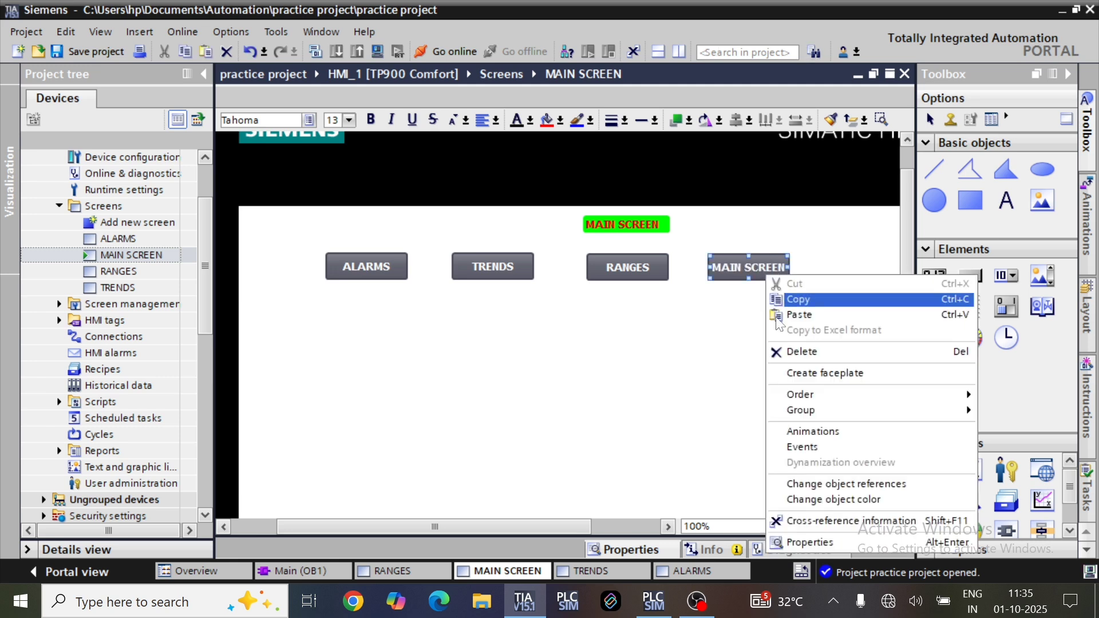
left_click(796, 535)
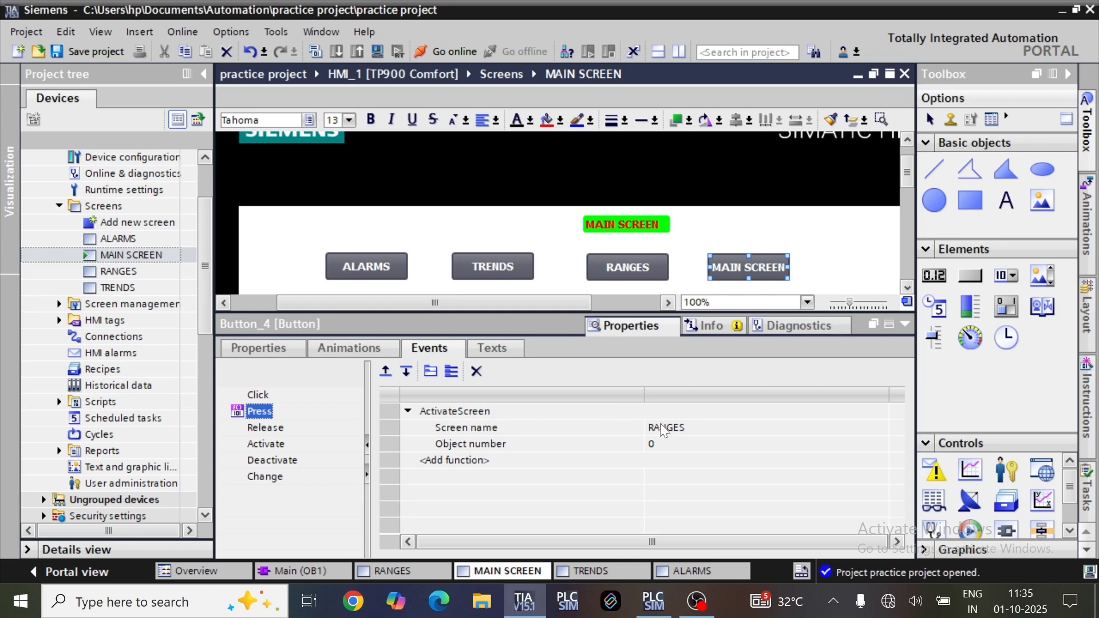
left_click(664, 428)
left_click(879, 428)
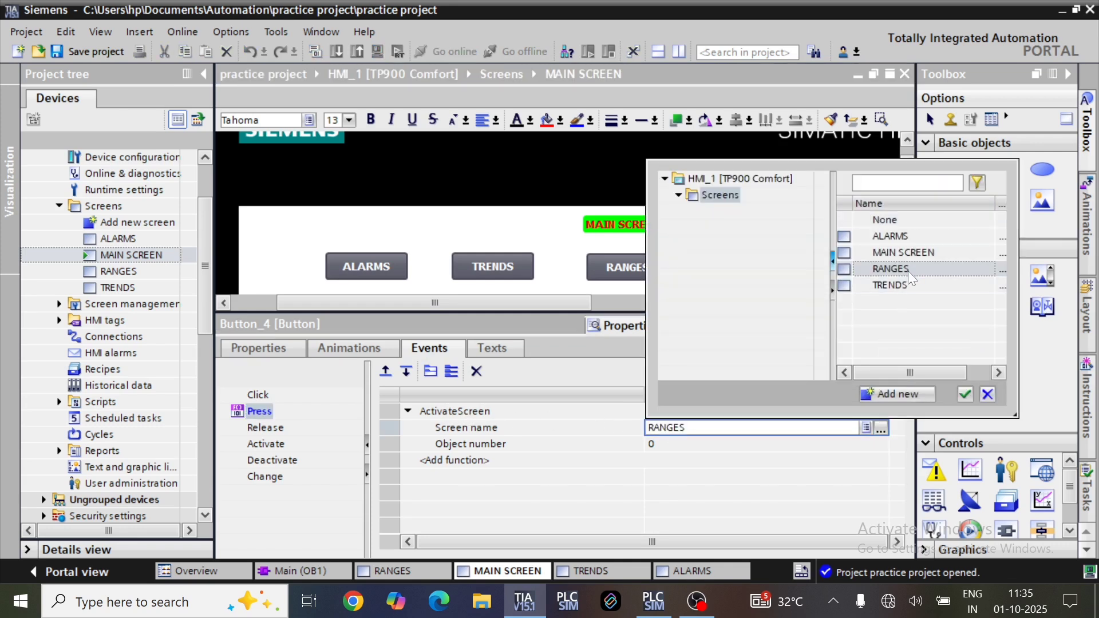
double_click(911, 253)
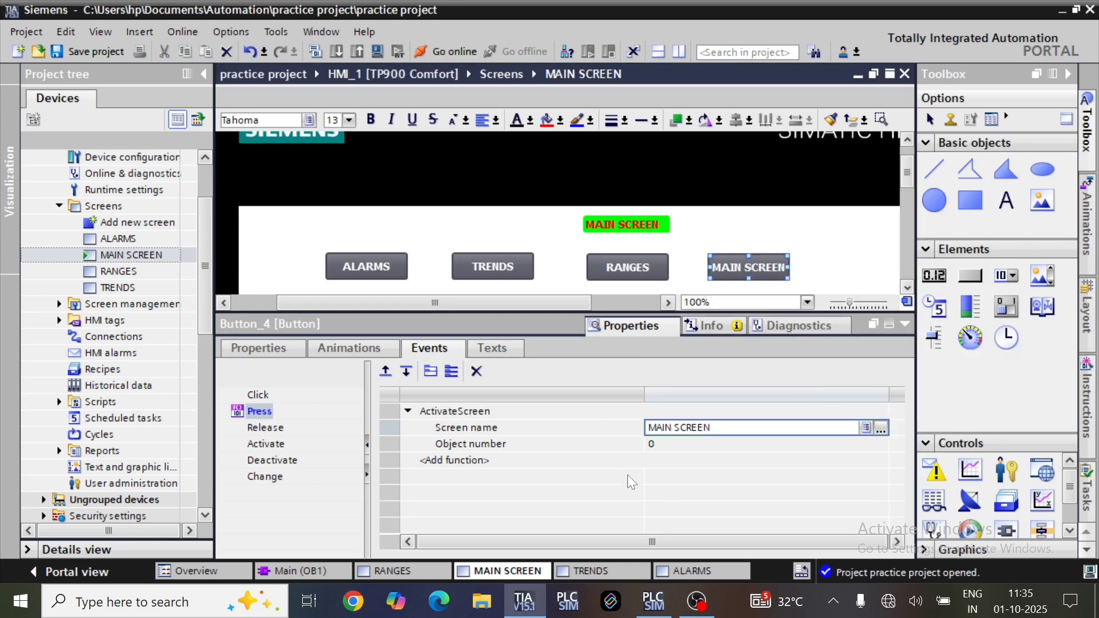
left_click(909, 325)
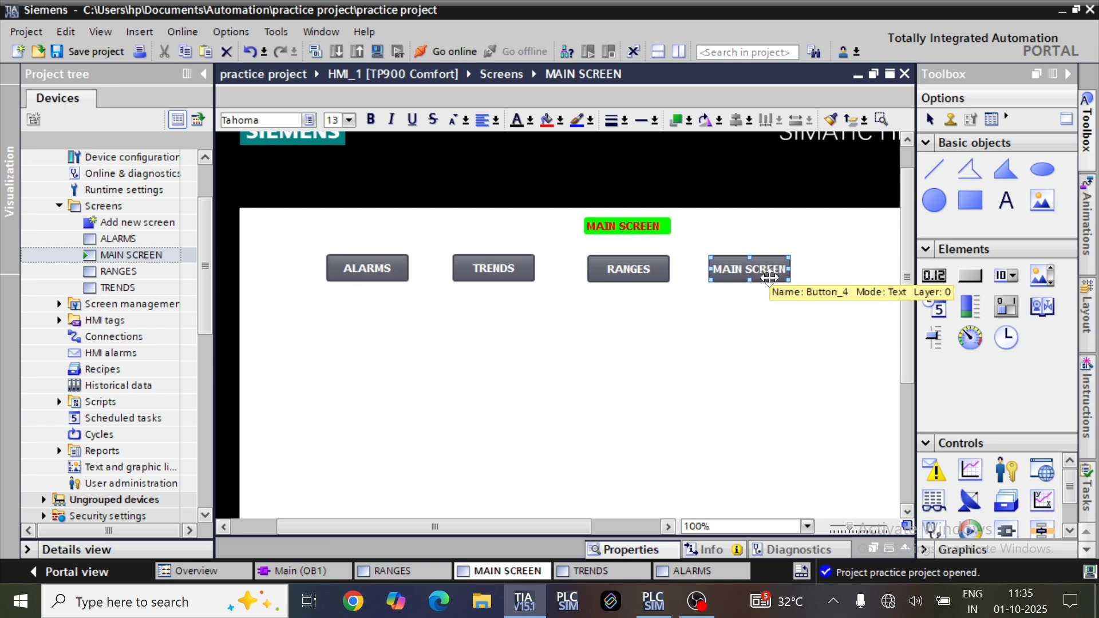
left_click(395, 570)
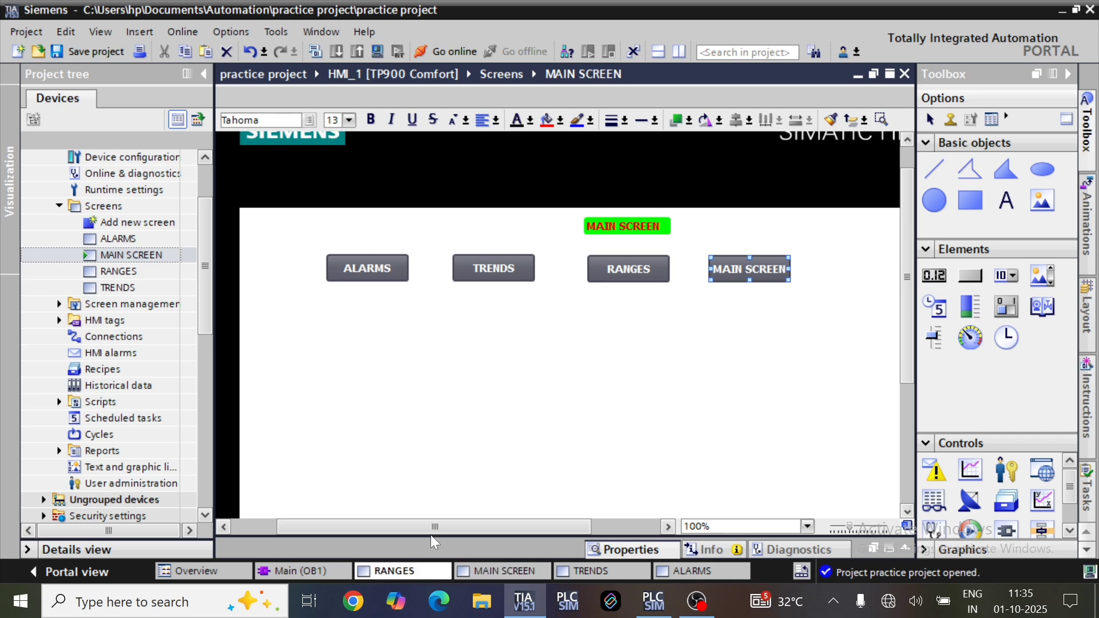
key("ctrl+v")
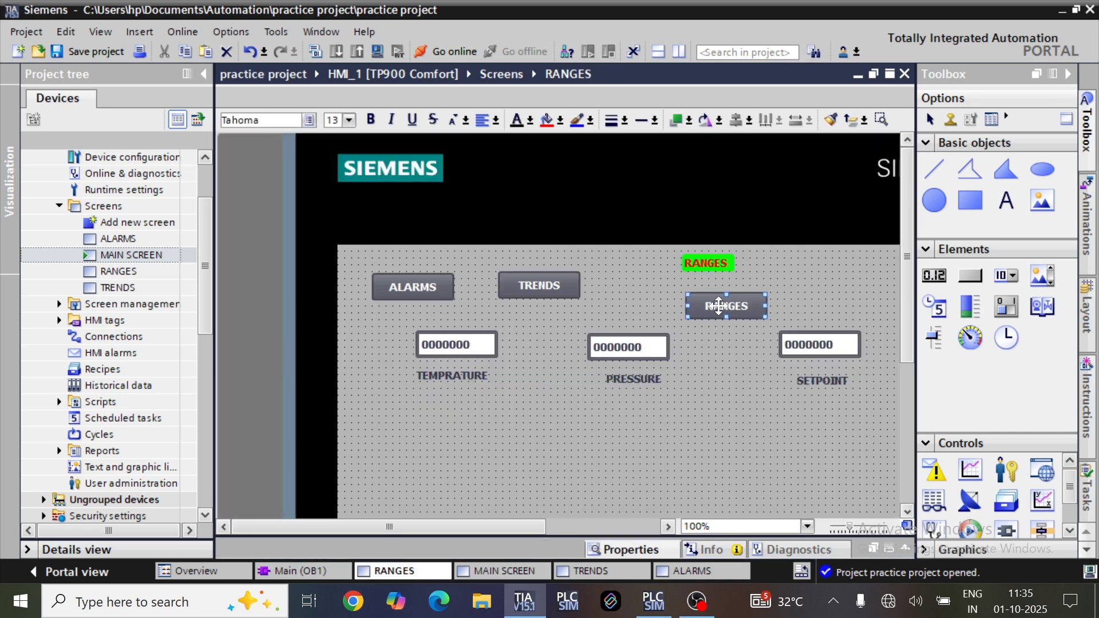
left_click_drag(719, 303, 651, 298)
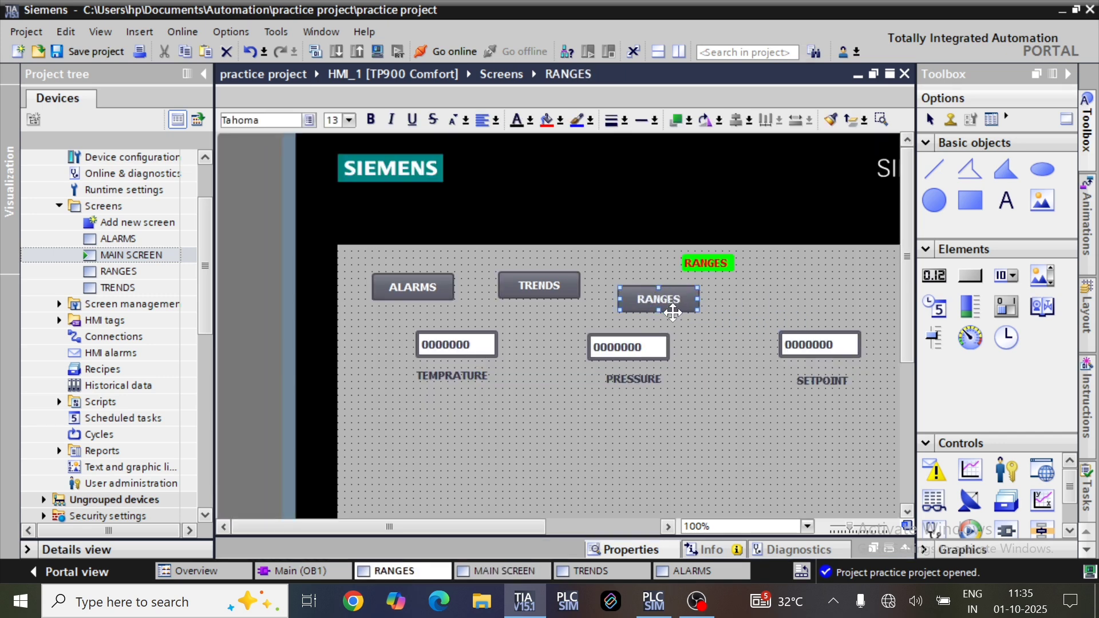
key("Delete")
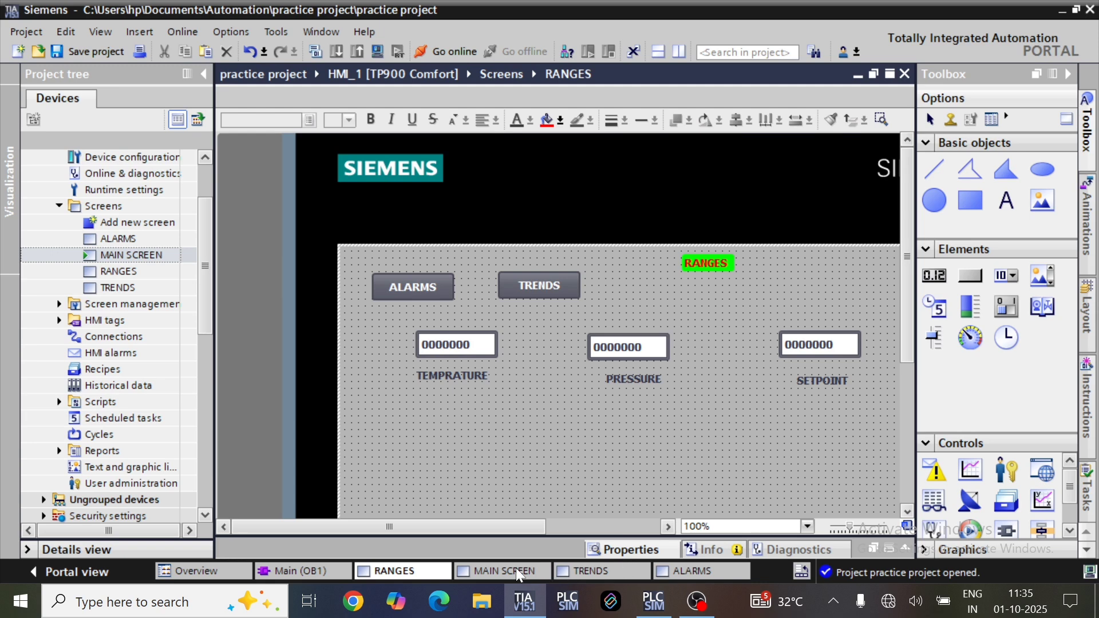
Copy the MAIN SCREEN button from MAIN SCREEN to the RANGES screen, placing it right of the RANGES heading above the SETPOINT field
left_click(516, 571)
left_click(764, 269)
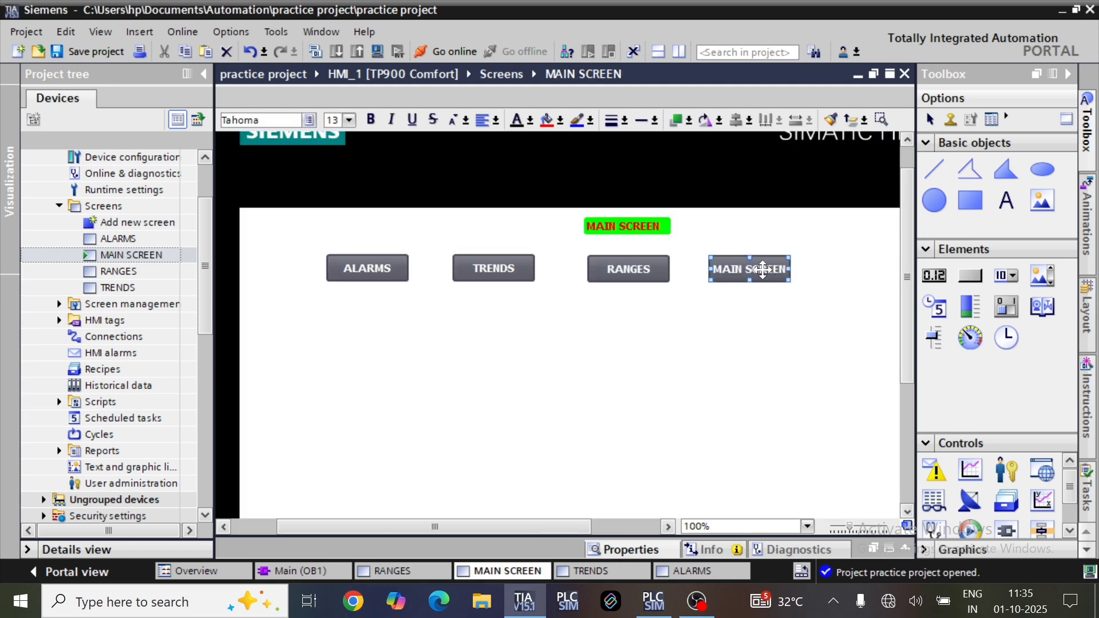
left_click(392, 571)
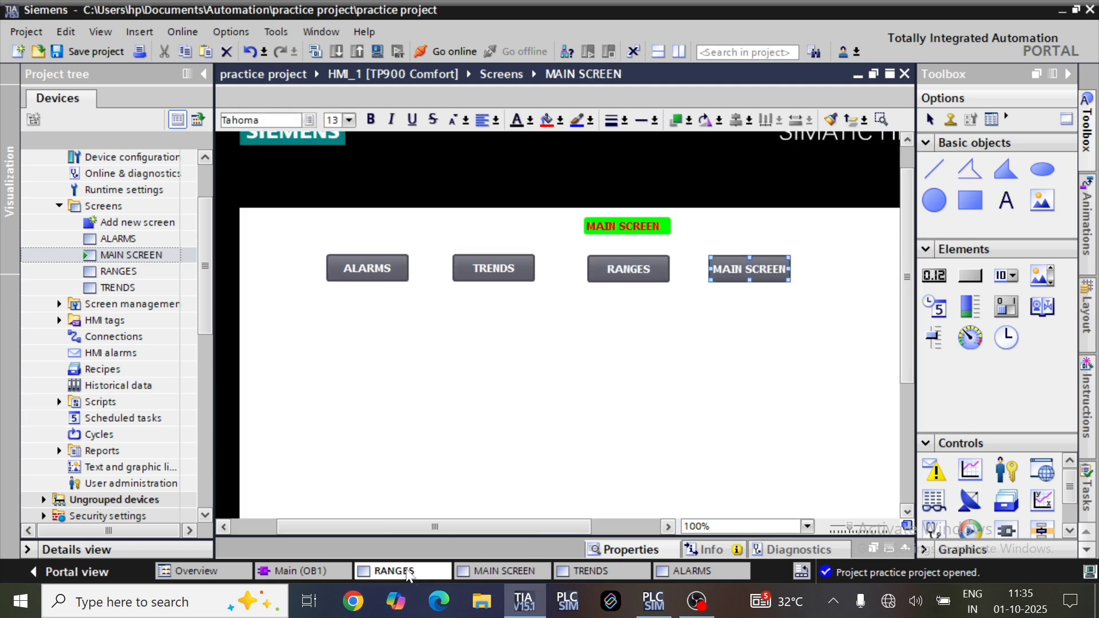
key("ctrl+v")
left_click_drag(856, 301, 854, 267)
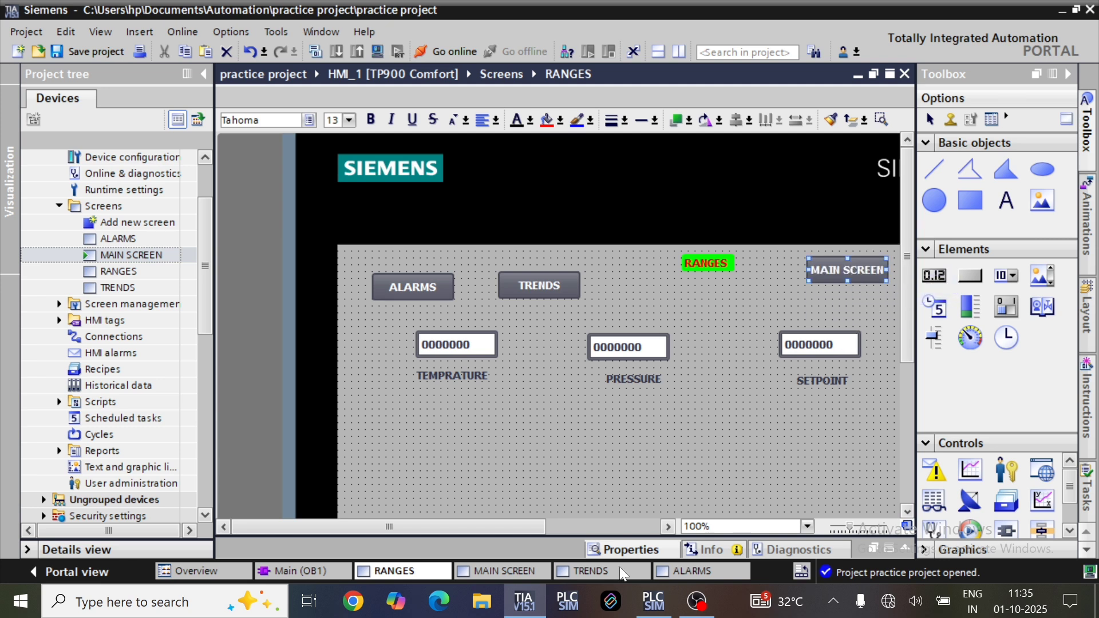
Paste the MAIN SCREEN button on the TRENDS screen, right of the heading and above the trend view's upper-right corner
left_click(591, 570)
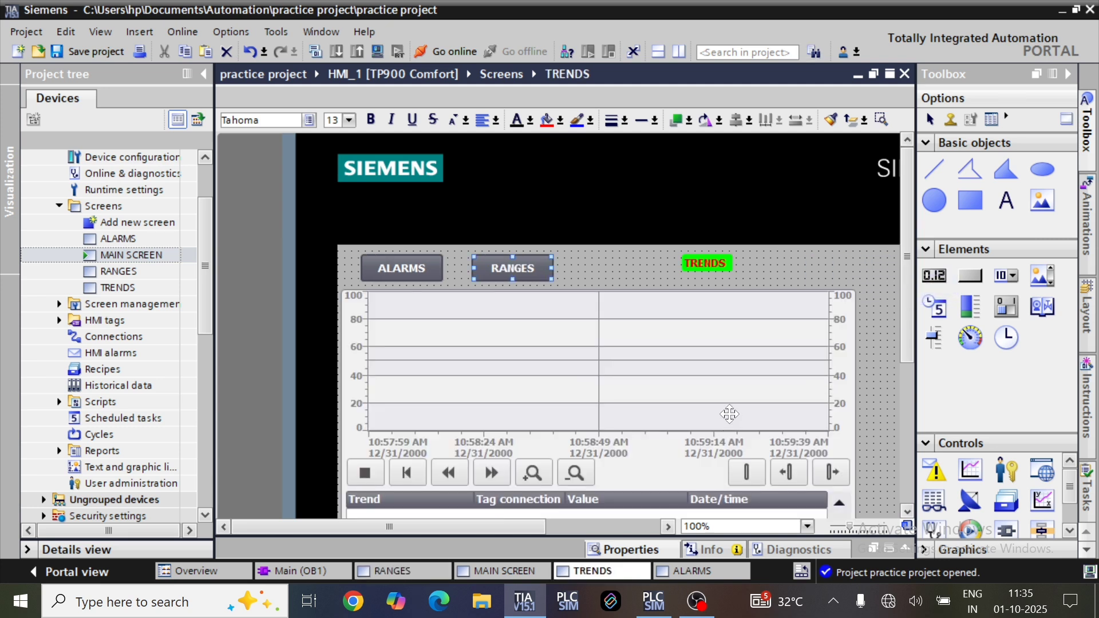
key("ctrl+v")
left_click_drag(849, 306, 847, 269)
Paste the MAIN SCREEN button on the ALARMS screen, right of the heading and above the bar display
left_click(692, 569)
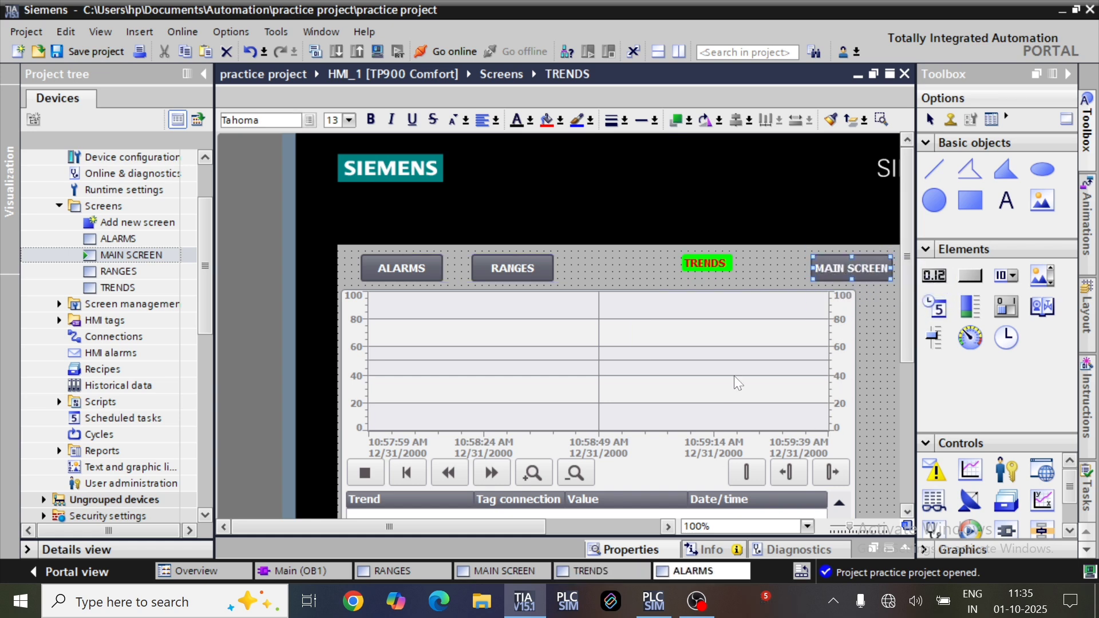
left_click(849, 299)
left_click_drag(849, 299, 848, 280)
Delete the MAIN SCREEN button from MAIN SCREEN and spread the ALARMS, TRENDS and RANGES buttons in a lower row
left_click(507, 571)
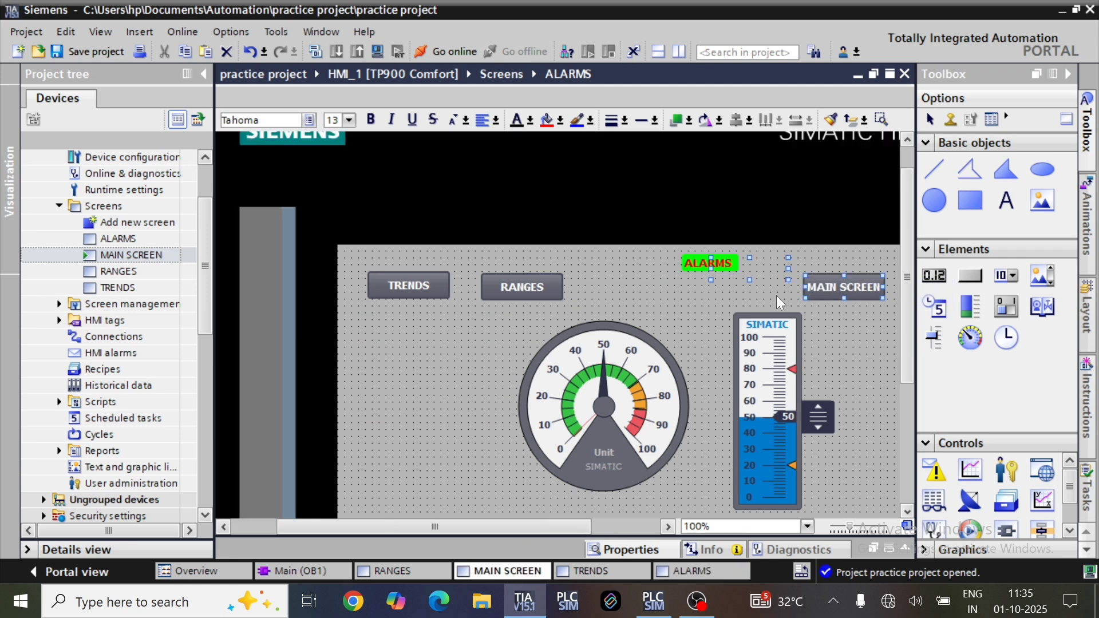
key("Delete")
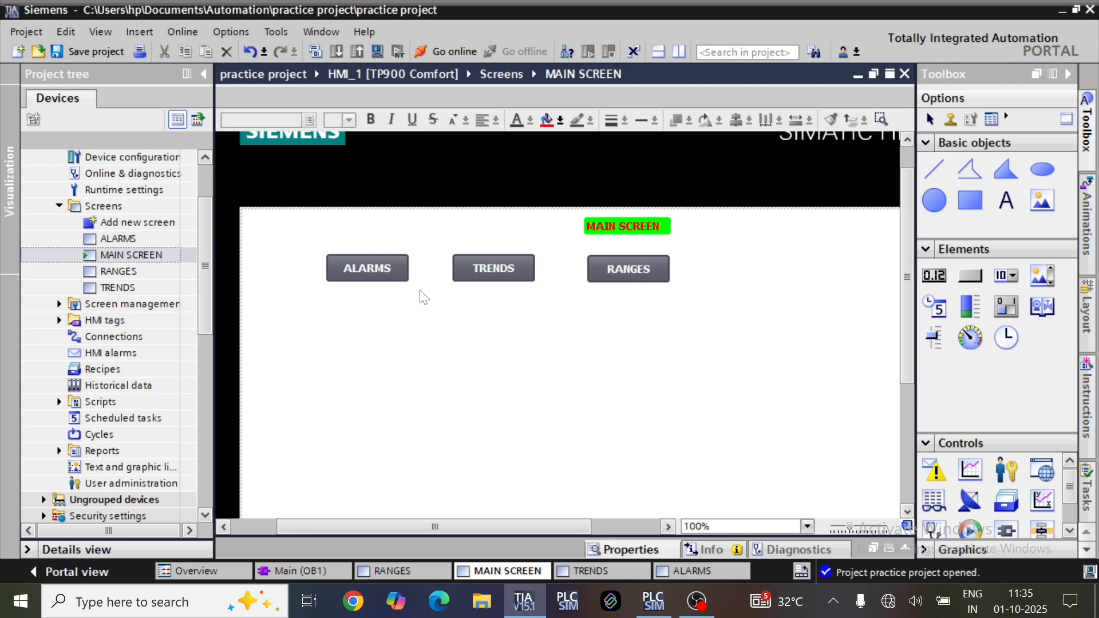
left_click_drag(373, 280, 361, 345)
left_click_drag(506, 265, 523, 330)
left_click_drag(610, 262, 675, 318)
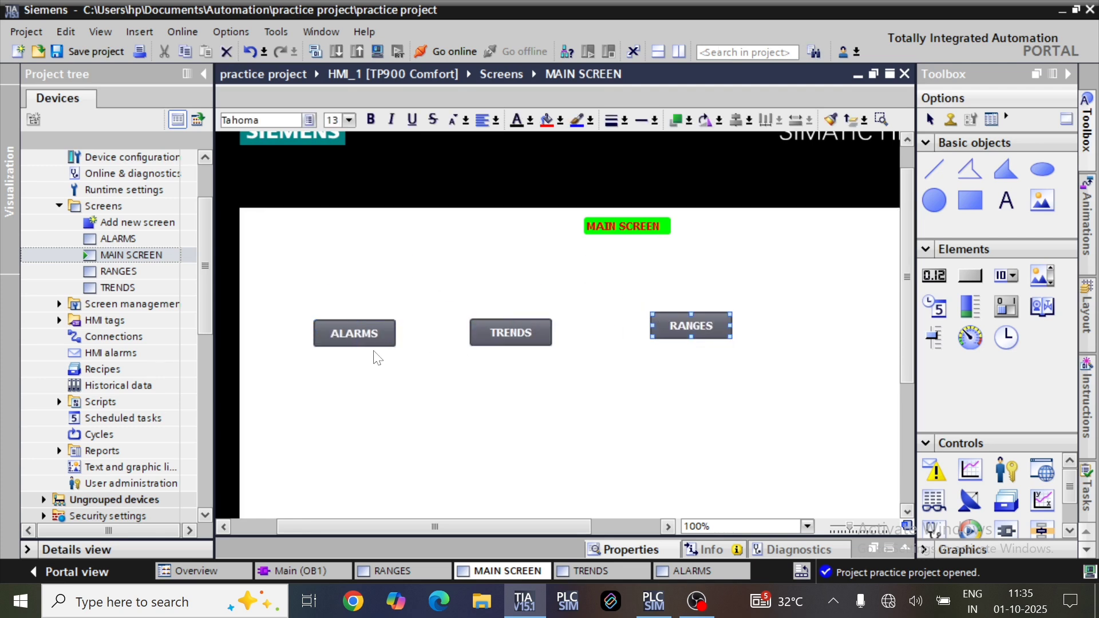
Give the ALARMS button on MAIN SCREEN a solid fill pattern with a red (255, 0, 0) background
right_click(368, 332)
left_click(429, 334)
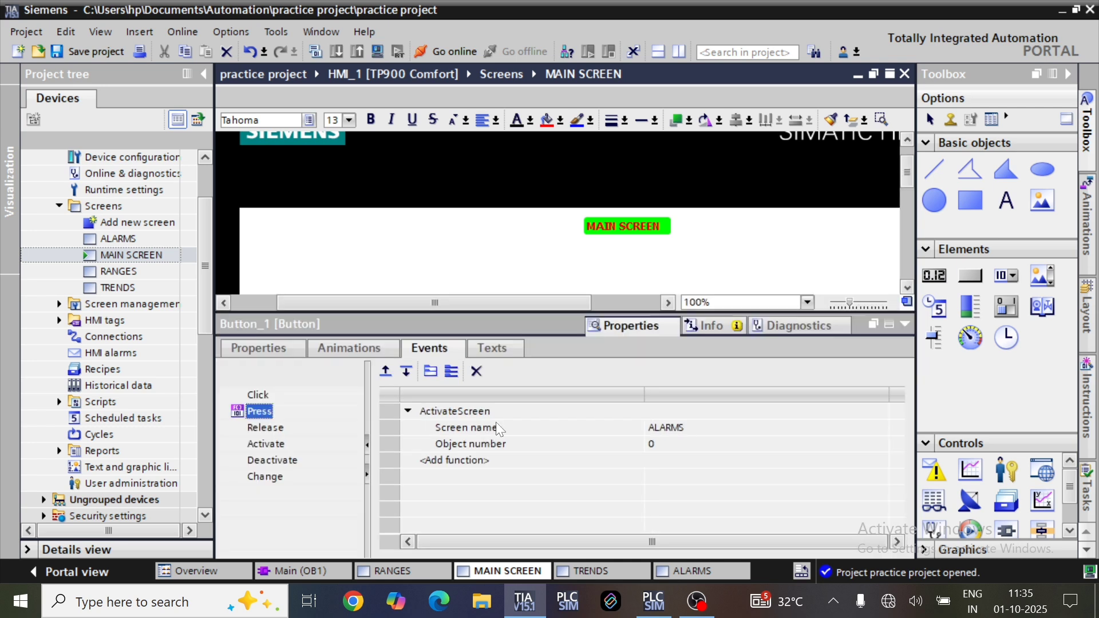
left_click(286, 349)
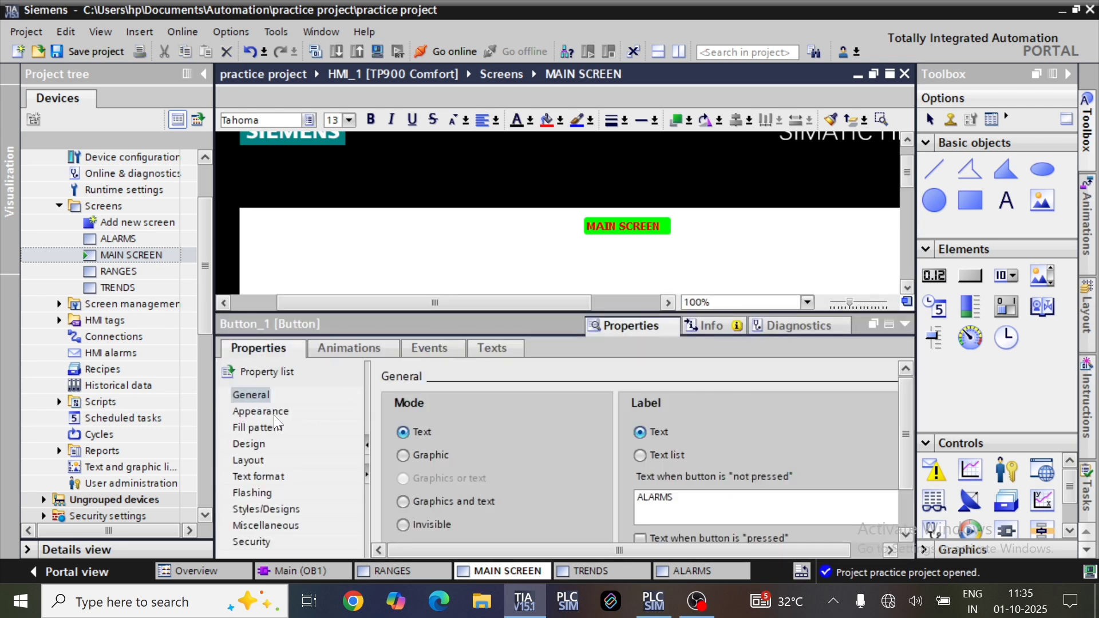
left_click(269, 412)
left_click(651, 452)
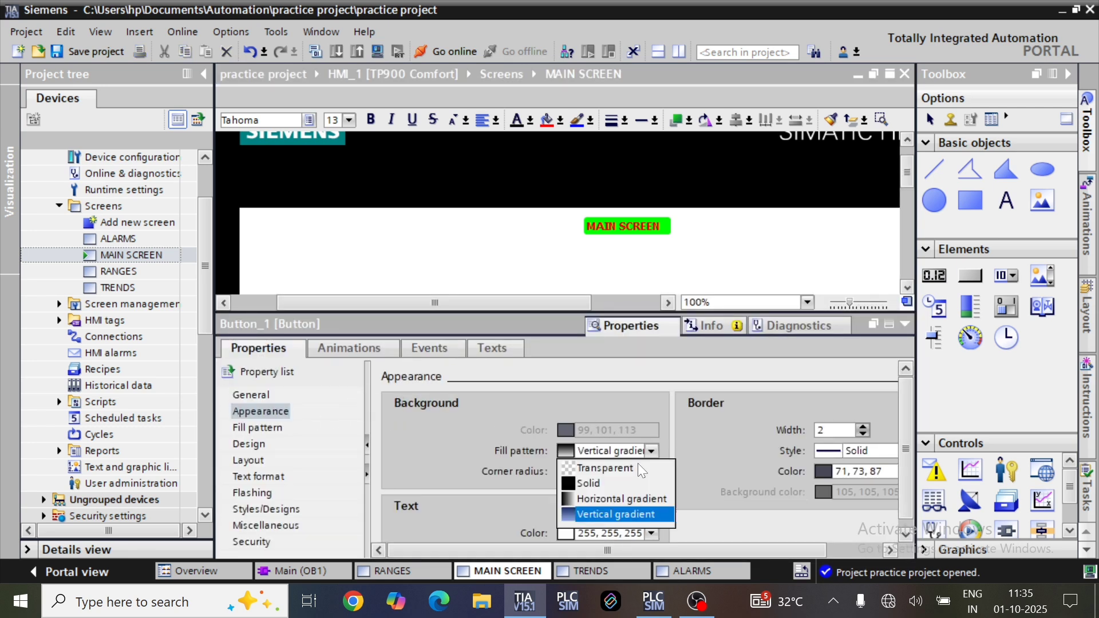
left_click(598, 485)
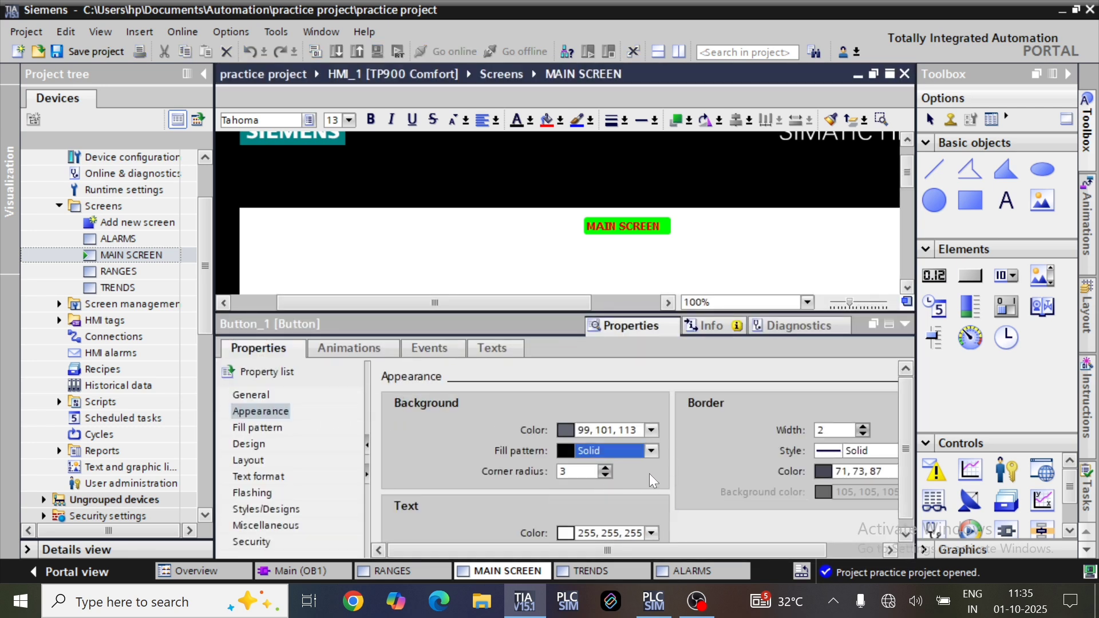
left_click(906, 300)
left_click(907, 289)
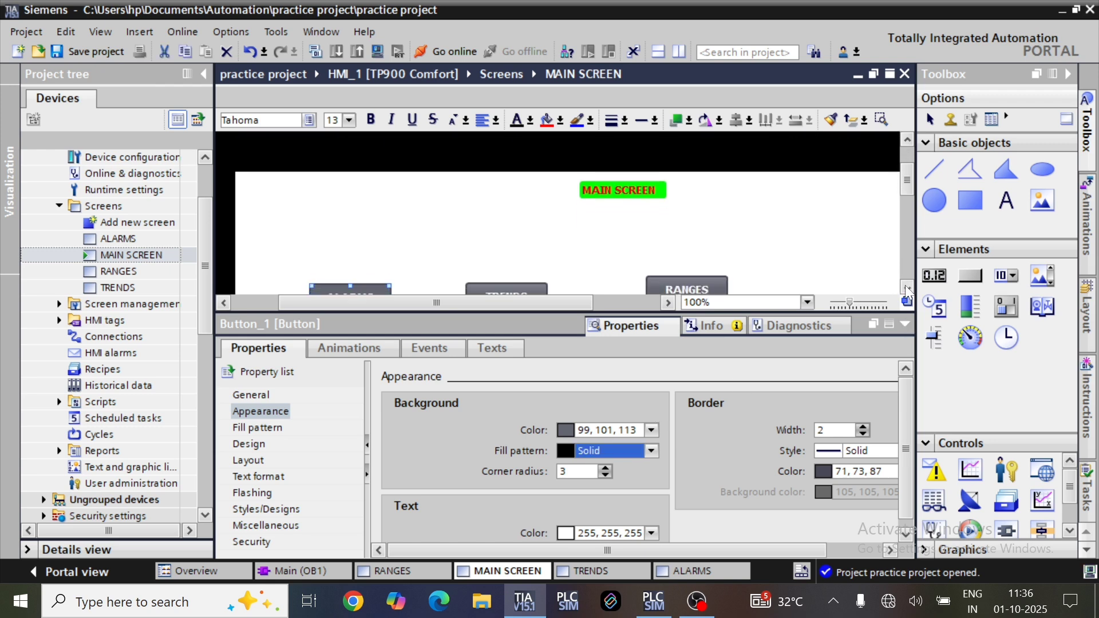
left_click(906, 287)
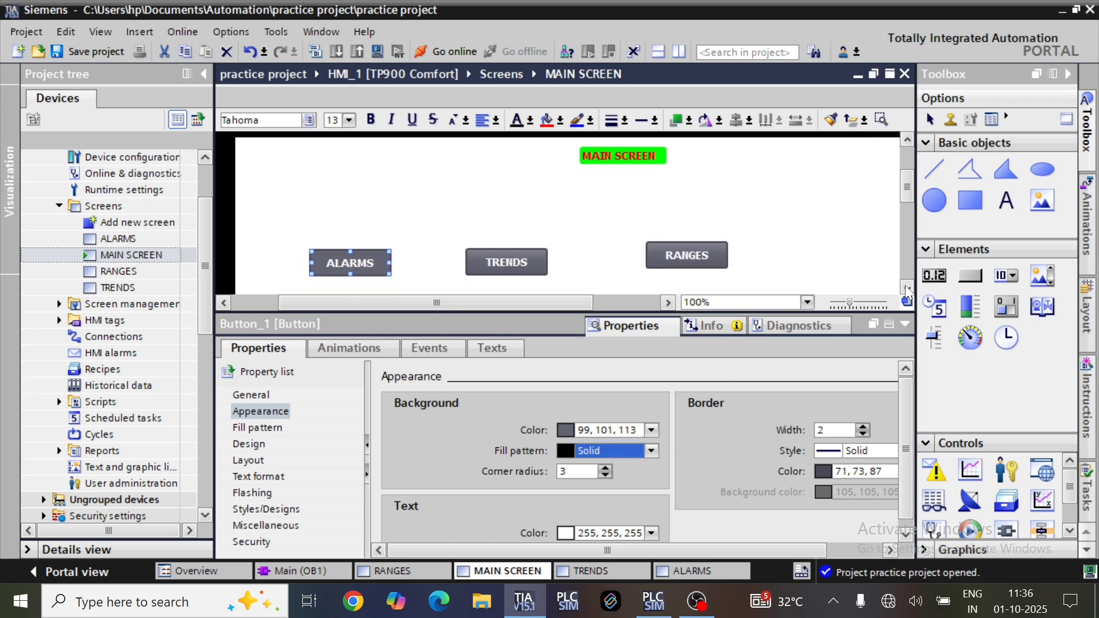
left_click(652, 431)
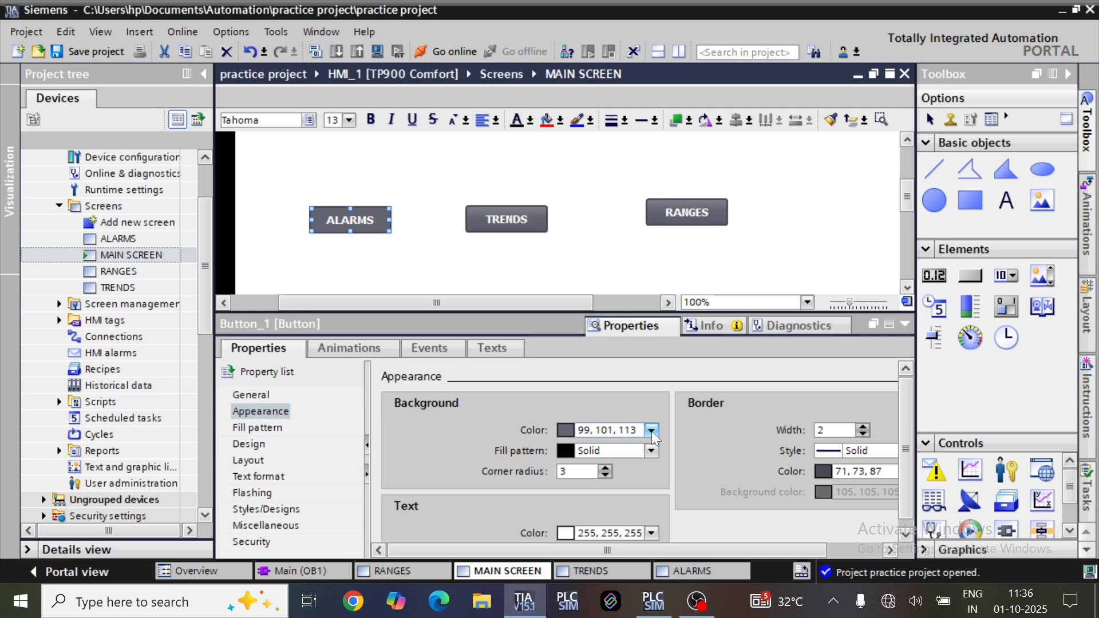
left_click(651, 431)
left_click(566, 476)
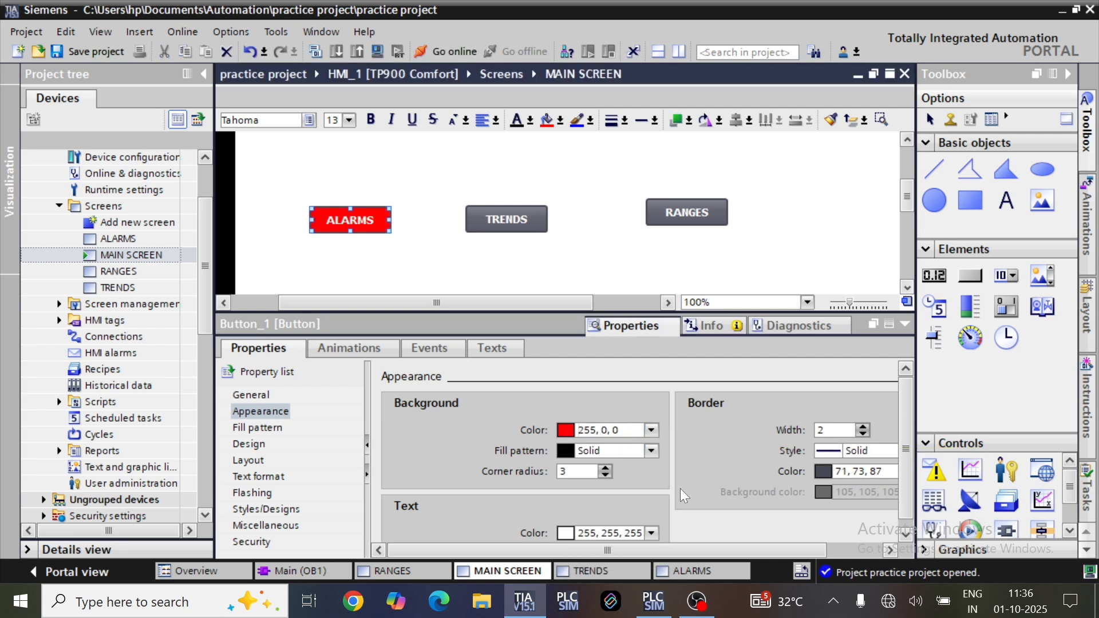
Try dark green (0, 128, 0) for the ALARMS button's text color and return it to white (255, 255, 255)
left_click(653, 532)
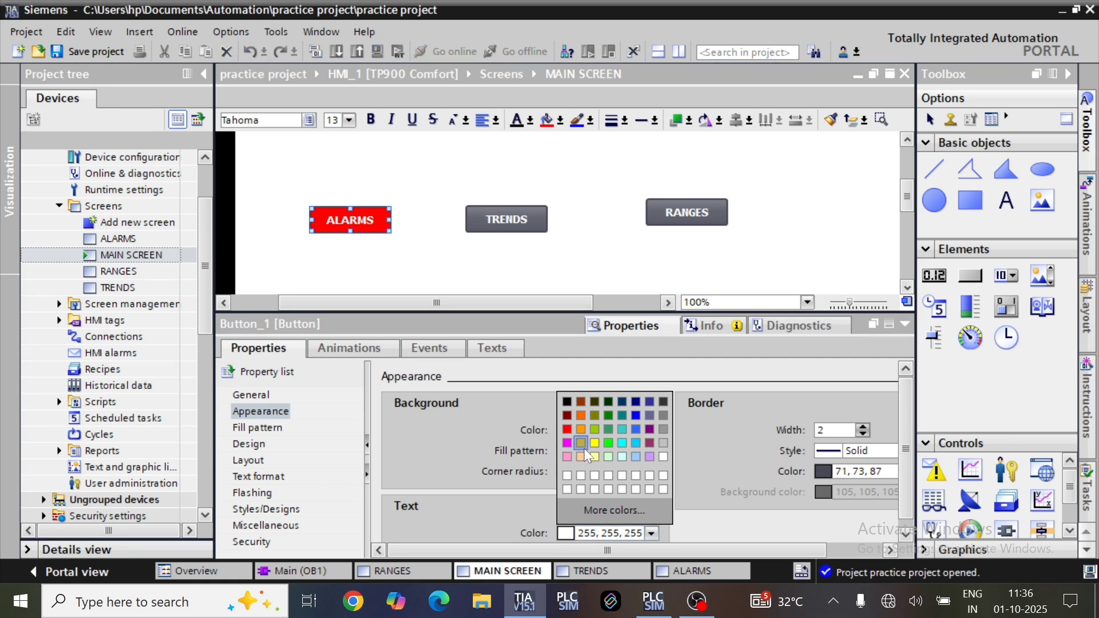
left_click(608, 416)
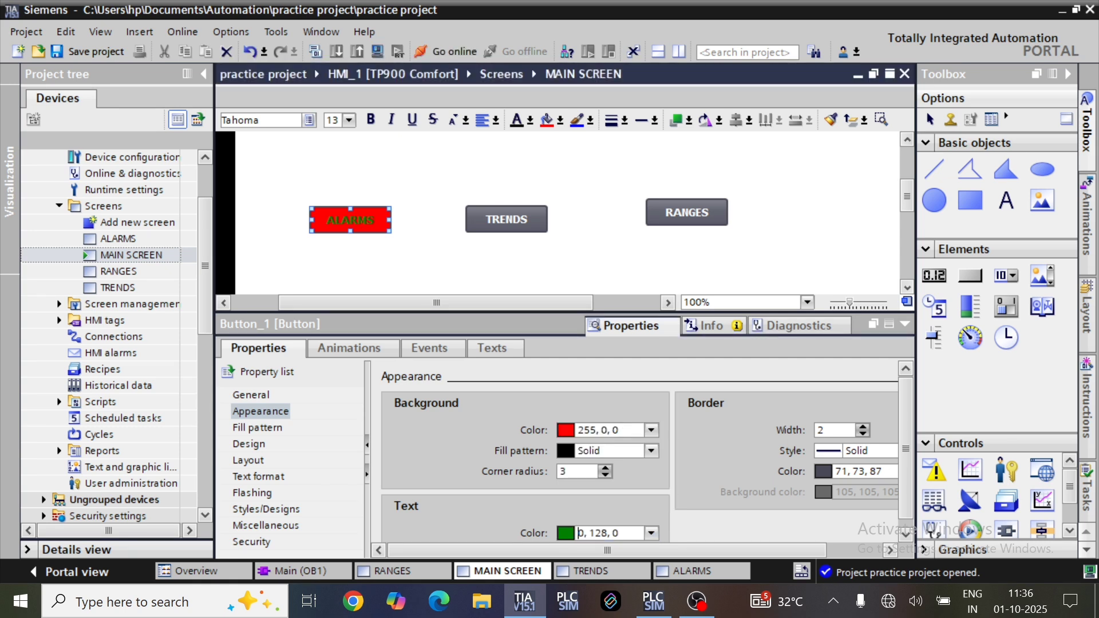
left_click(653, 533)
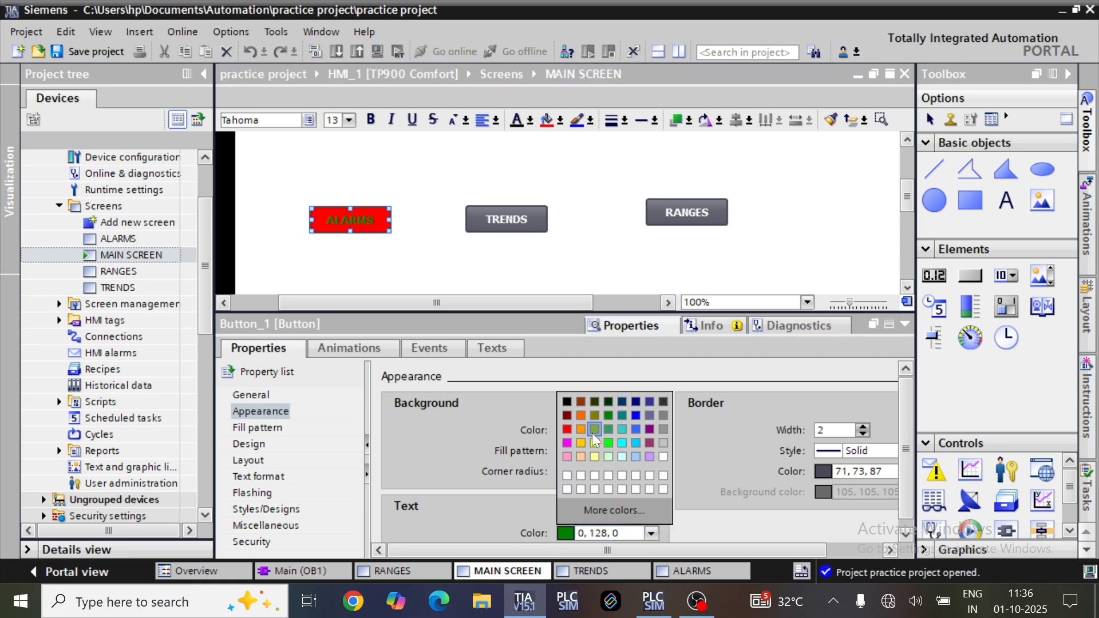
left_click(567, 477)
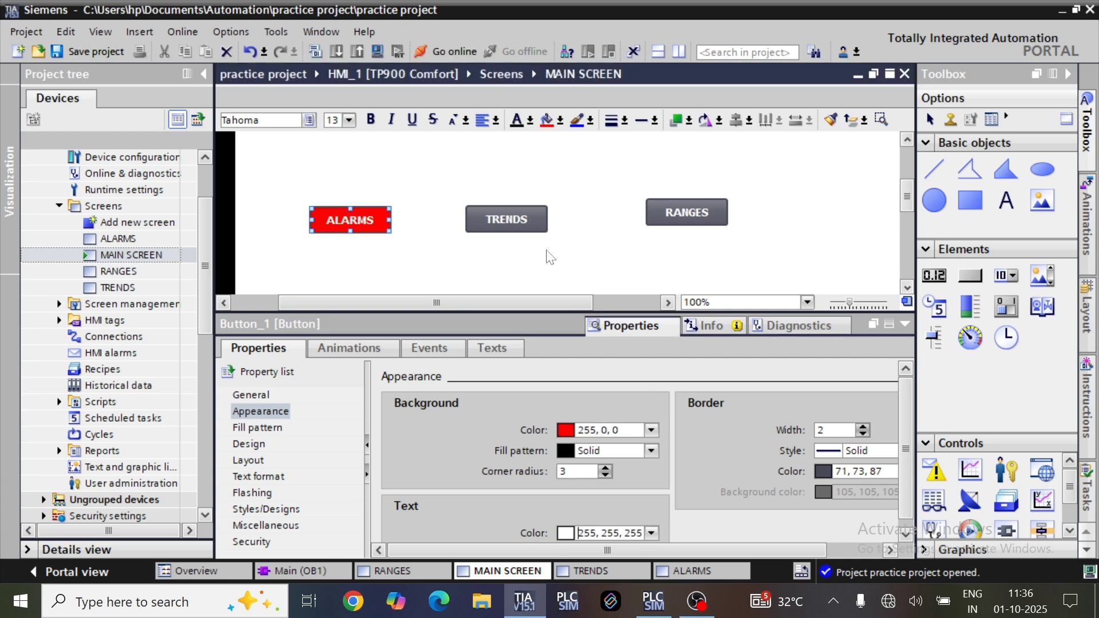
Give the TRENDS button a solid green (0, 255, 0) background and black (0, 0, 0) text
right_click(512, 223)
left_click(476, 459)
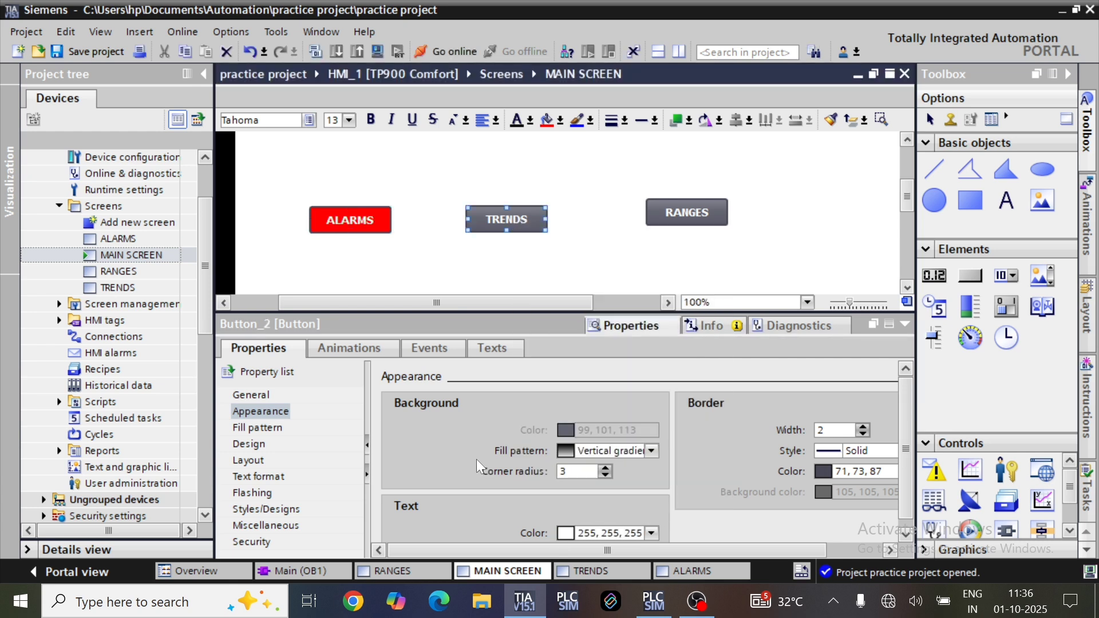
left_click(651, 451)
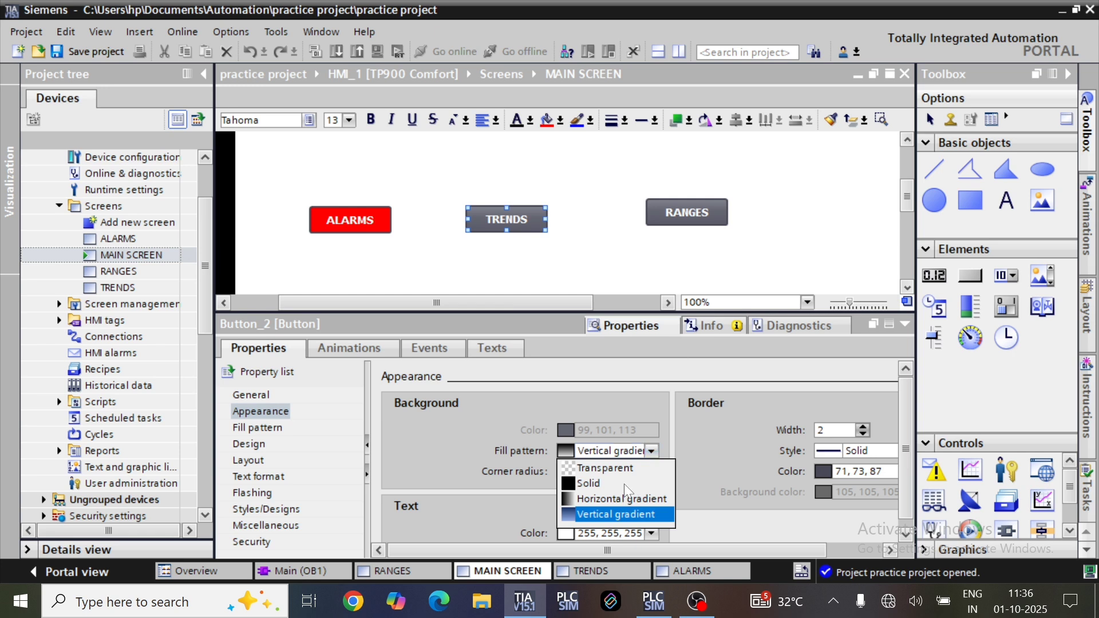
left_click(624, 482)
left_click(652, 430)
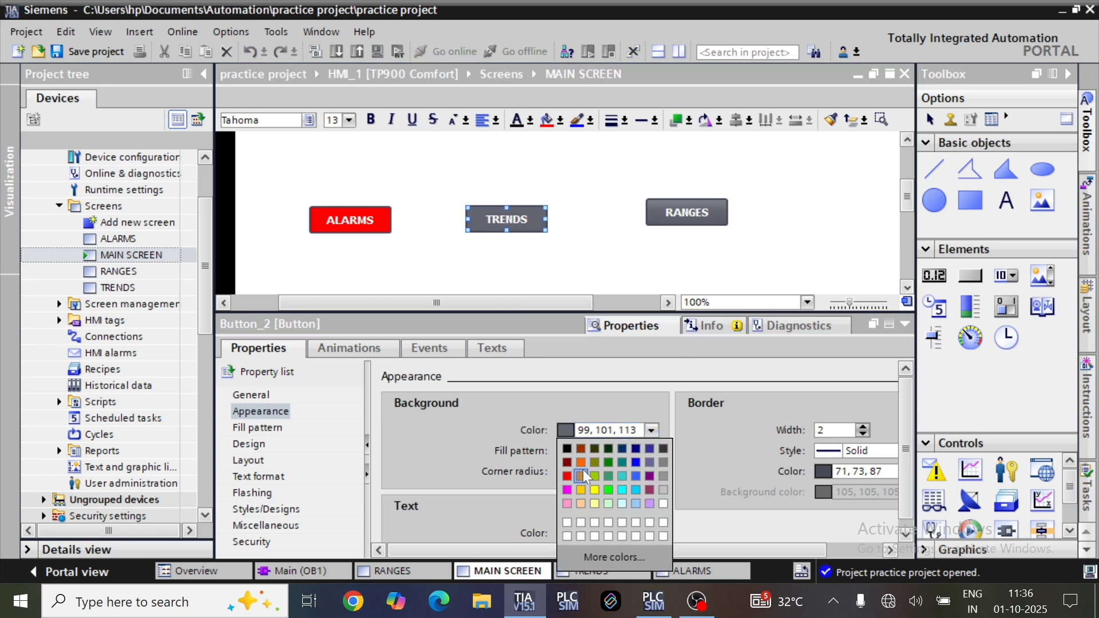
left_click(608, 490)
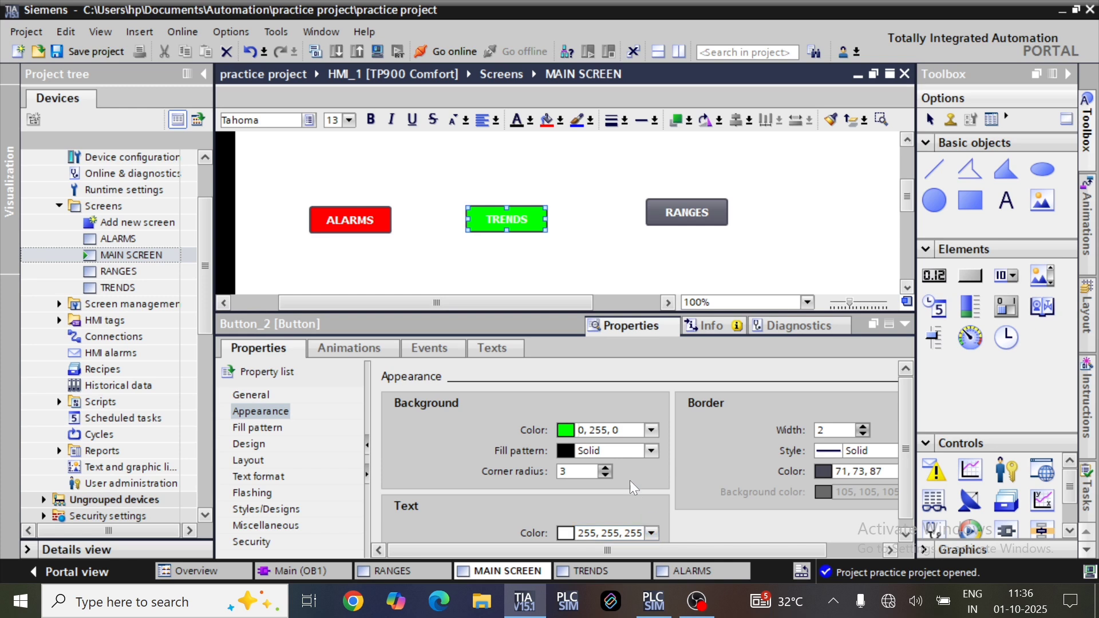
left_click(651, 533)
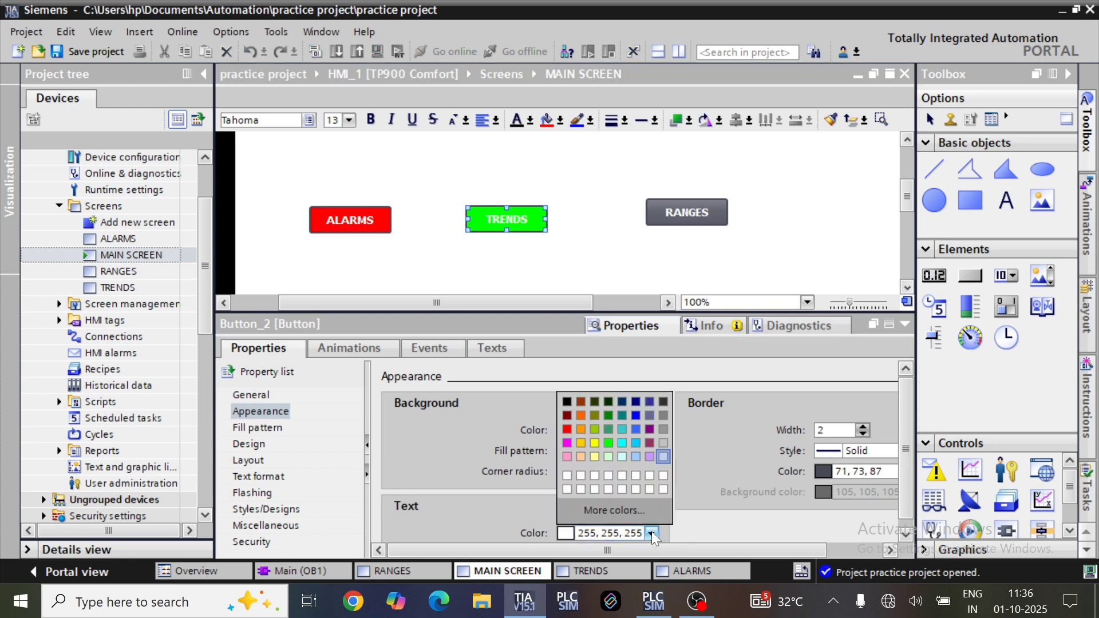
left_click(569, 403)
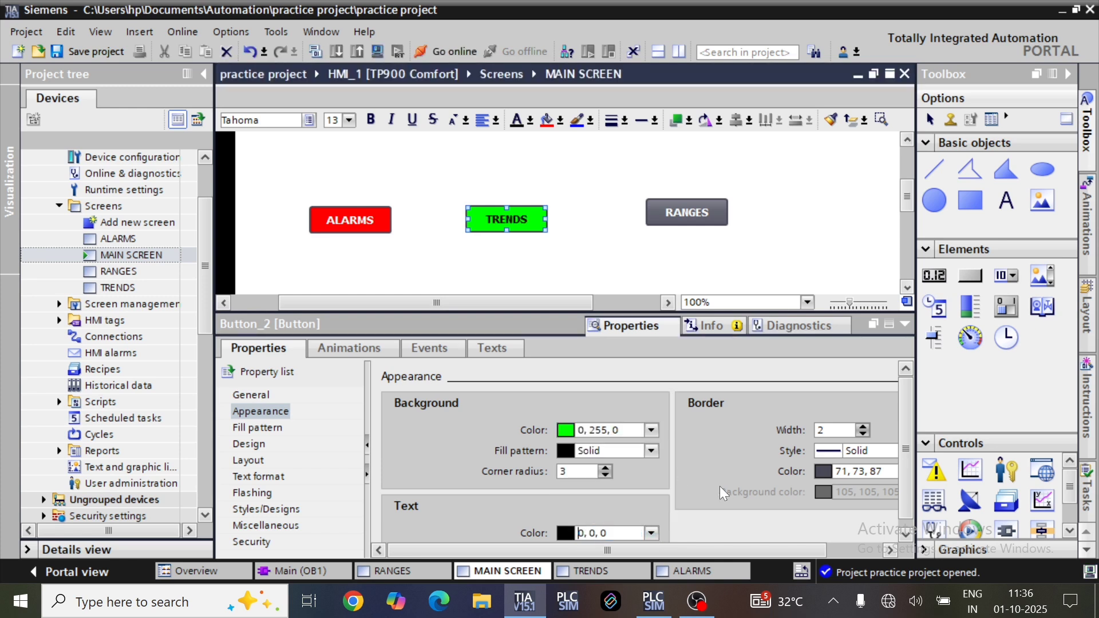
Give the RANGES button a solid yellow background and black text
left_click(708, 222)
left_click(652, 450)
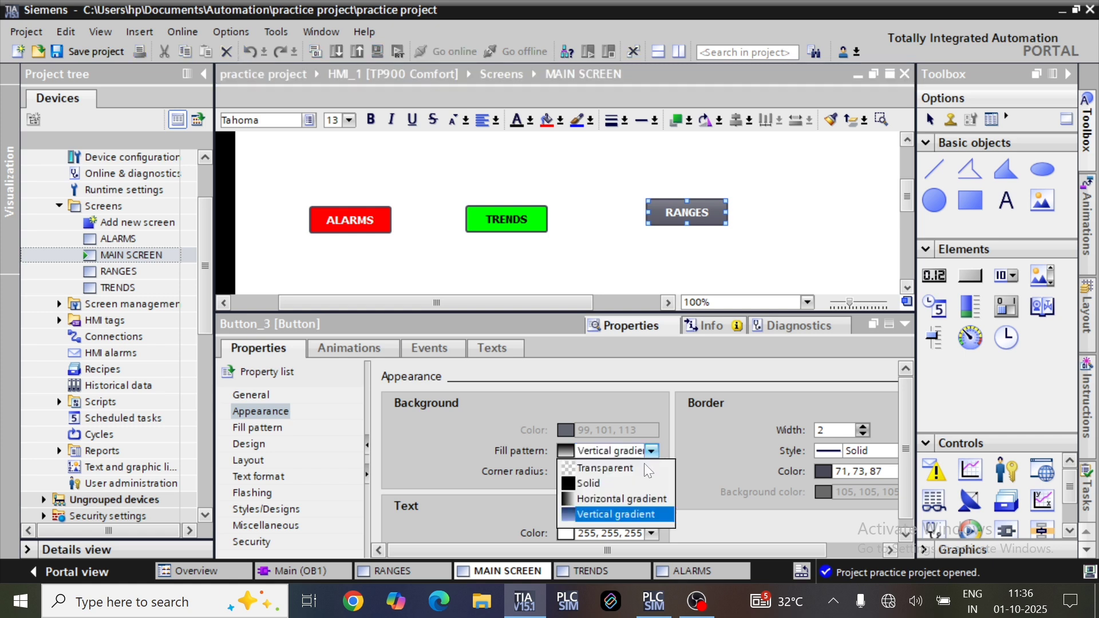
left_click(622, 484)
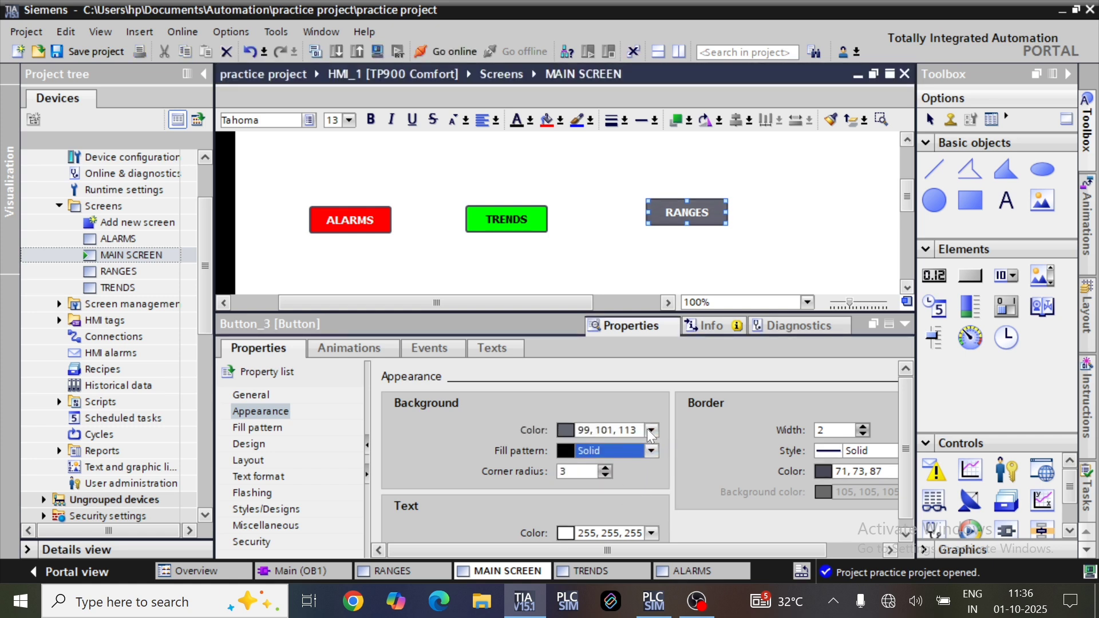
left_click(651, 432)
left_click(592, 493)
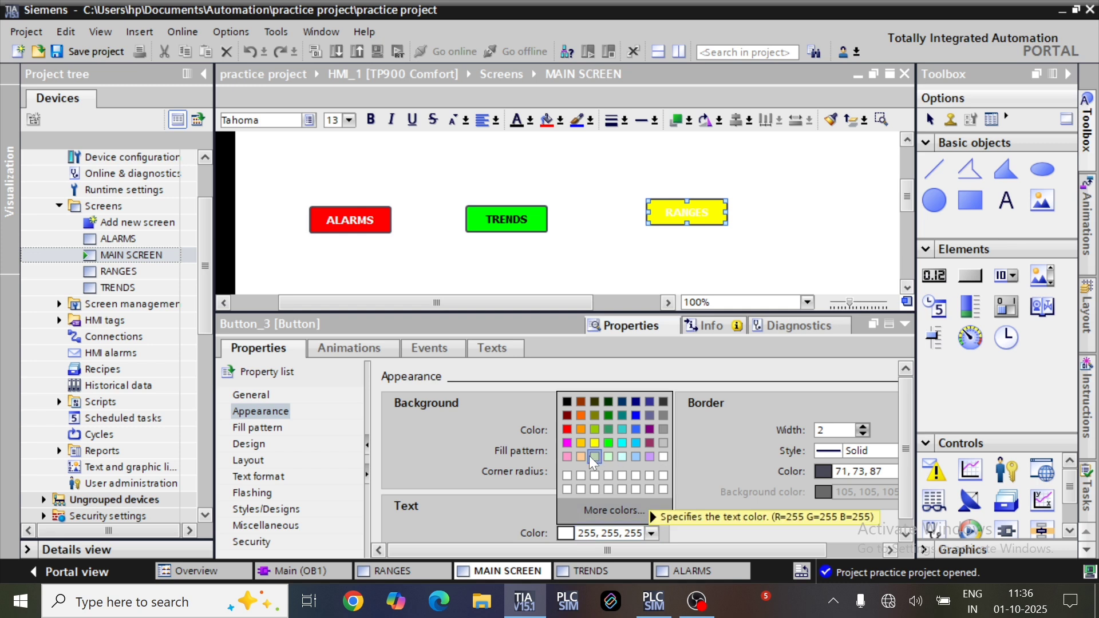
left_click(567, 402)
left_click(906, 324)
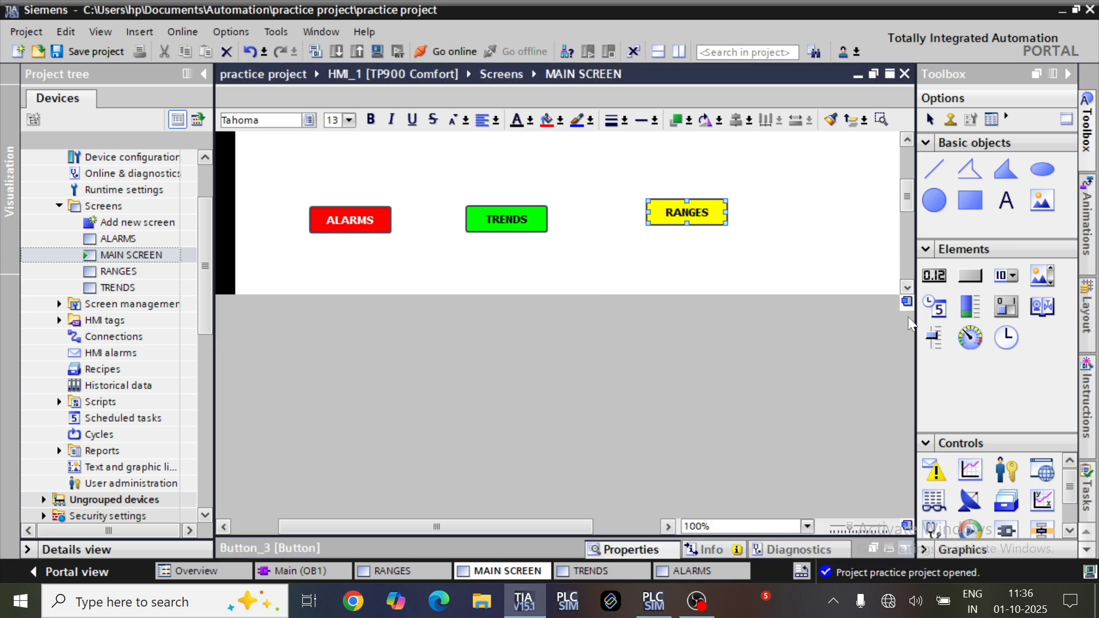
Spread the buttons wider below the MAIN SCREEN heading, moving RANGES and TRENDS right and down and ALARMS slightly lower
left_click(771, 313)
scroll(735, 323, "up", 3)
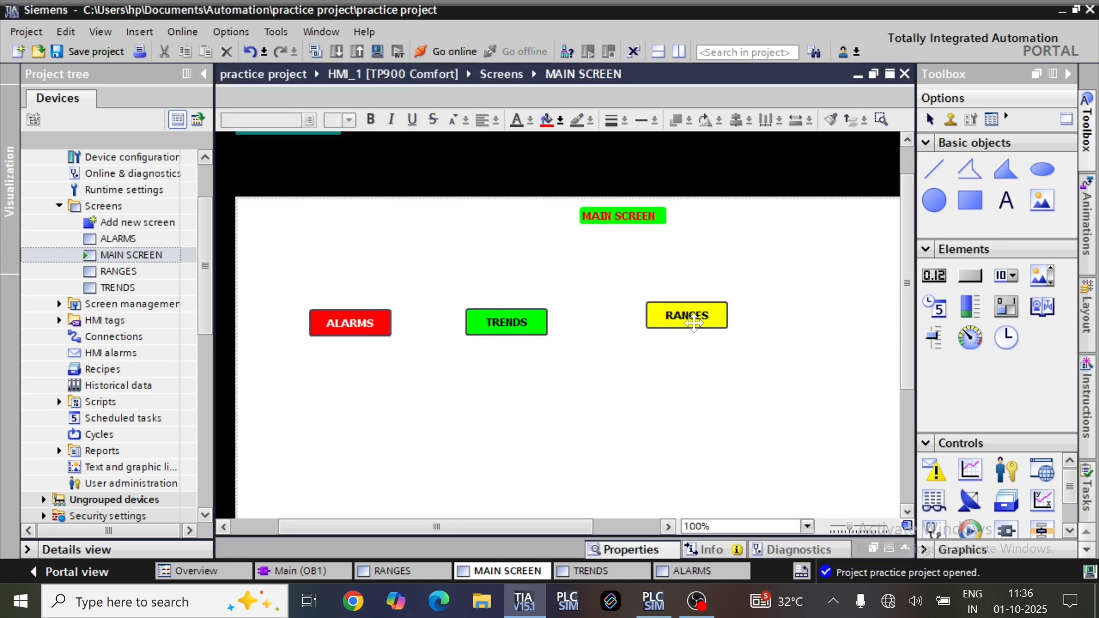
left_click_drag(692, 326, 750, 346)
left_click_drag(533, 328, 586, 349)
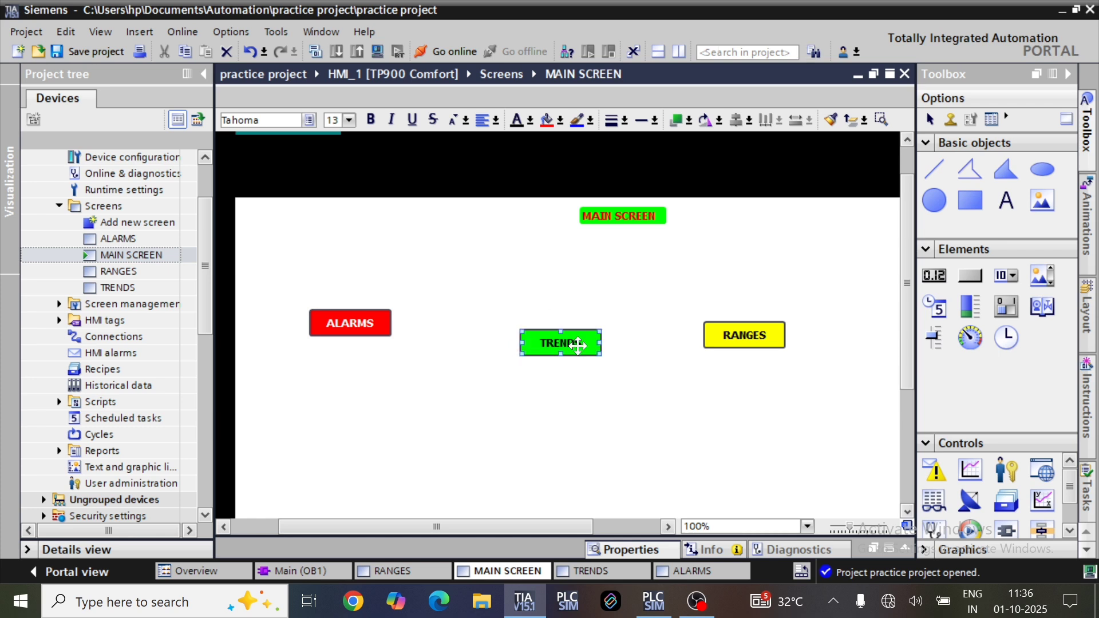
left_click_drag(362, 320, 366, 333)
left_click(364, 334)
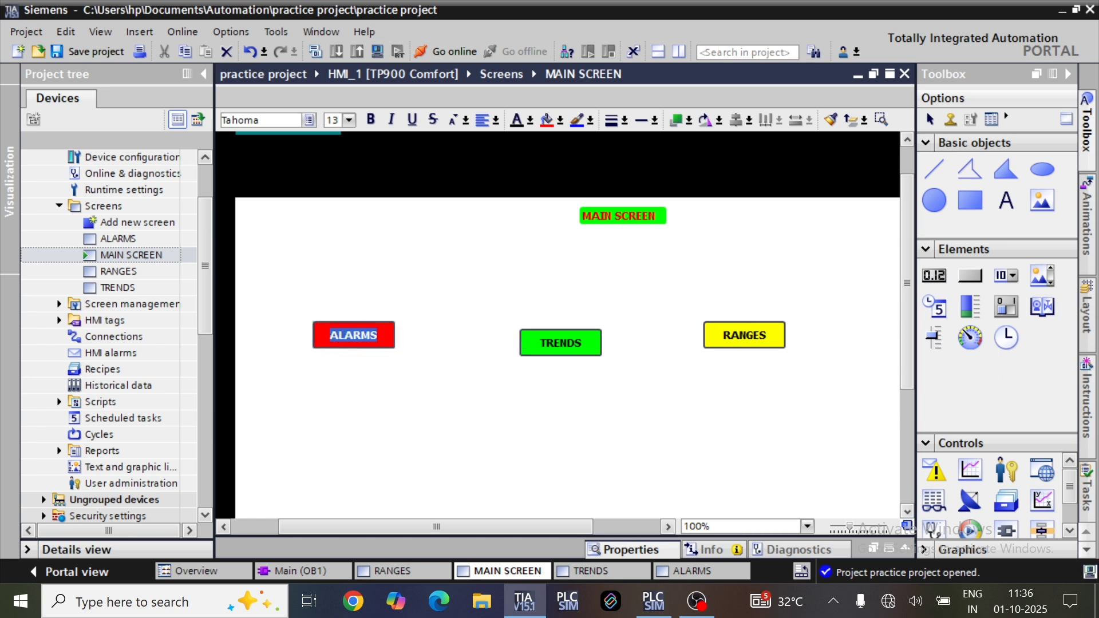
left_click(433, 362)
Try a transparent background on the ALARMS button and set its fill pattern back to solid
right_click(379, 331)
left_click(442, 322)
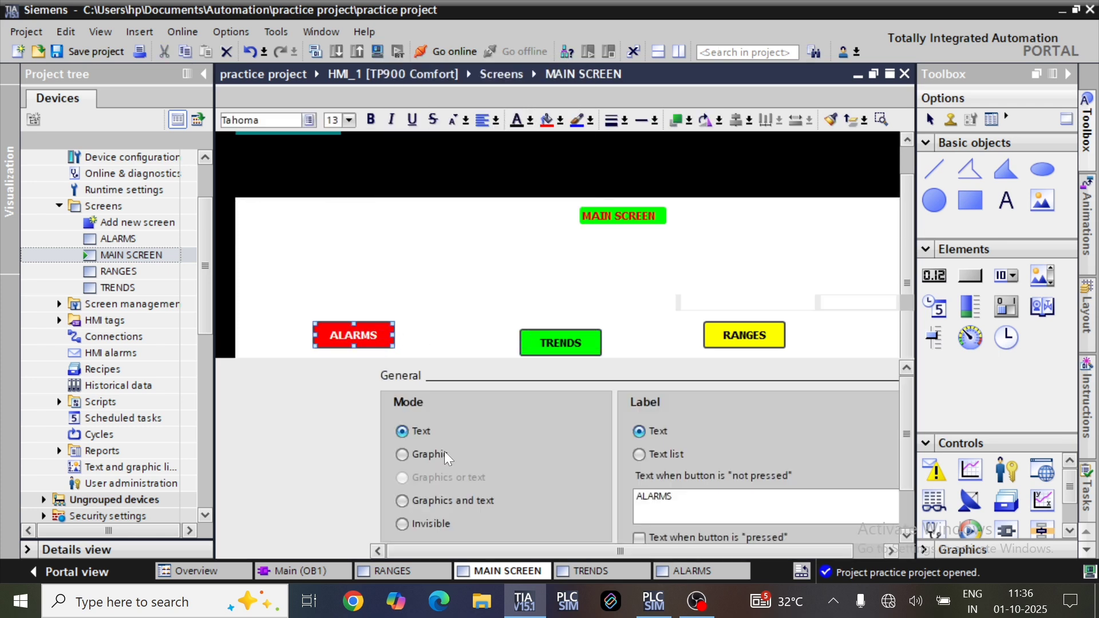
left_click(257, 429)
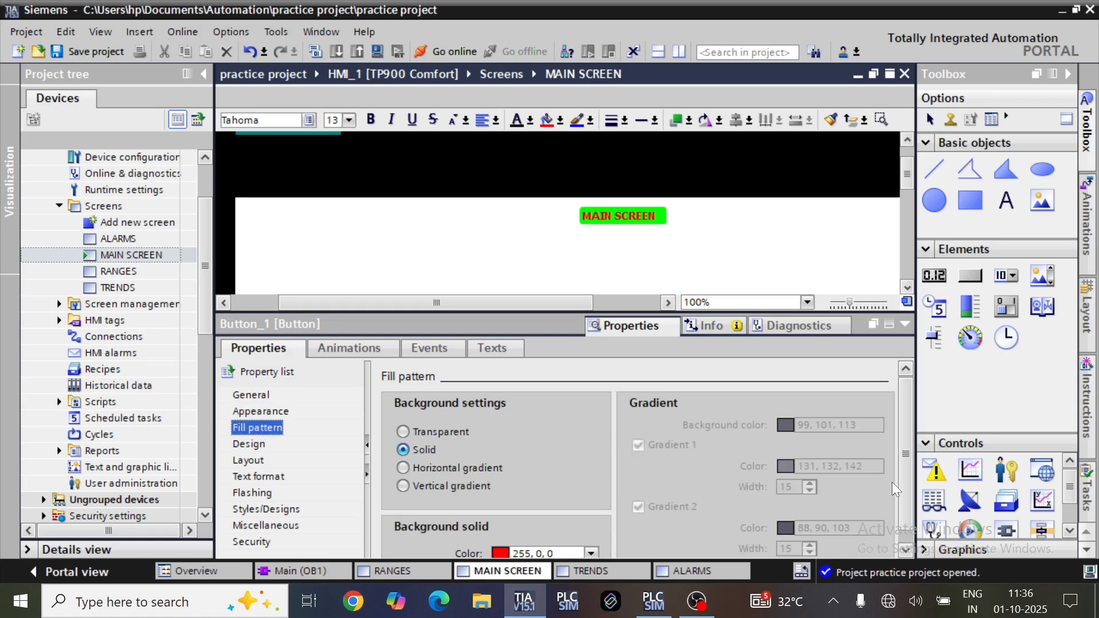
left_click(441, 433)
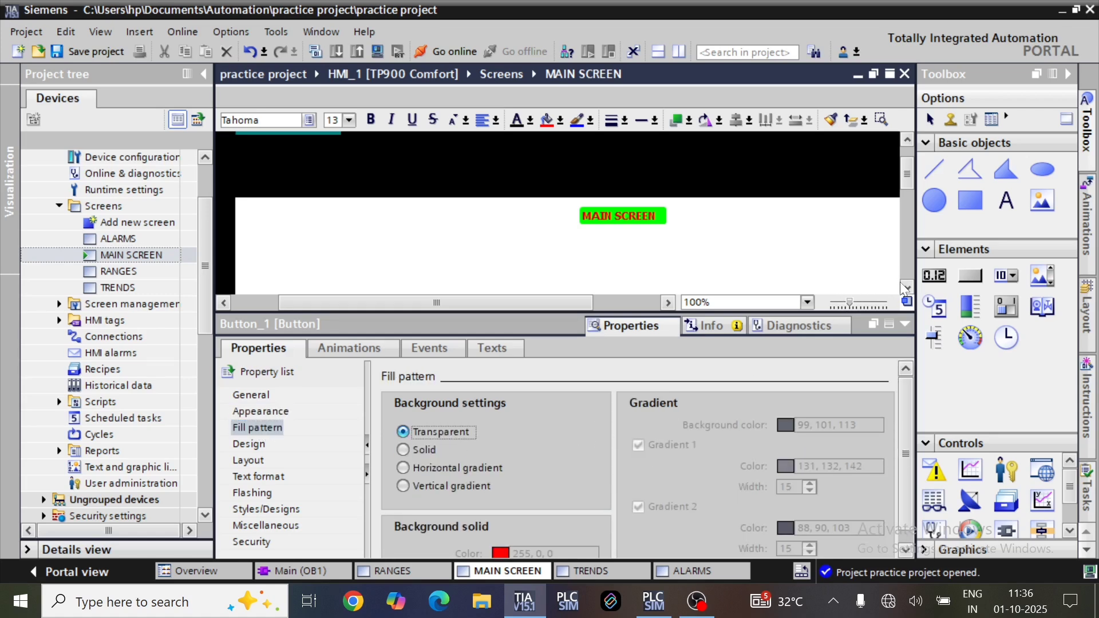
scroll(903, 288, "down", 4)
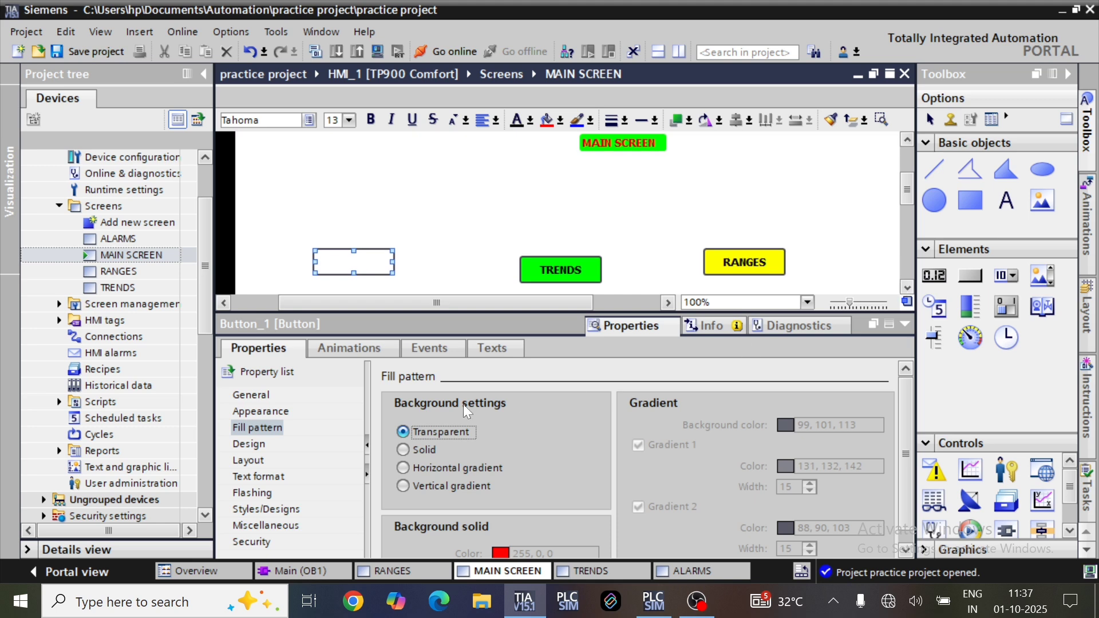
left_click(424, 451)
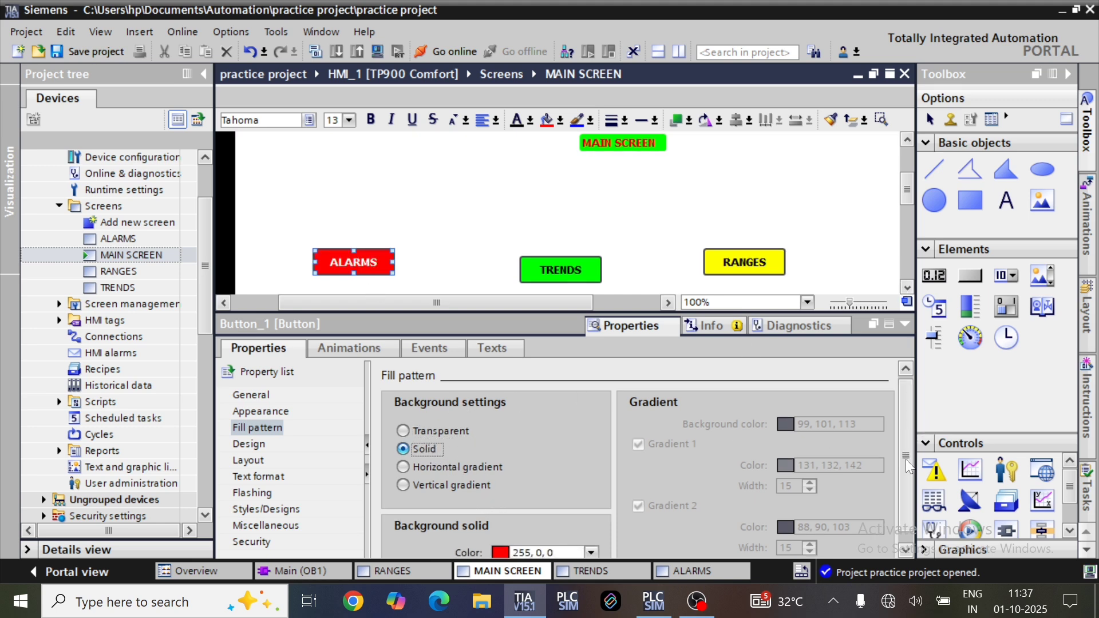
scroll(874, 504, "down", 1)
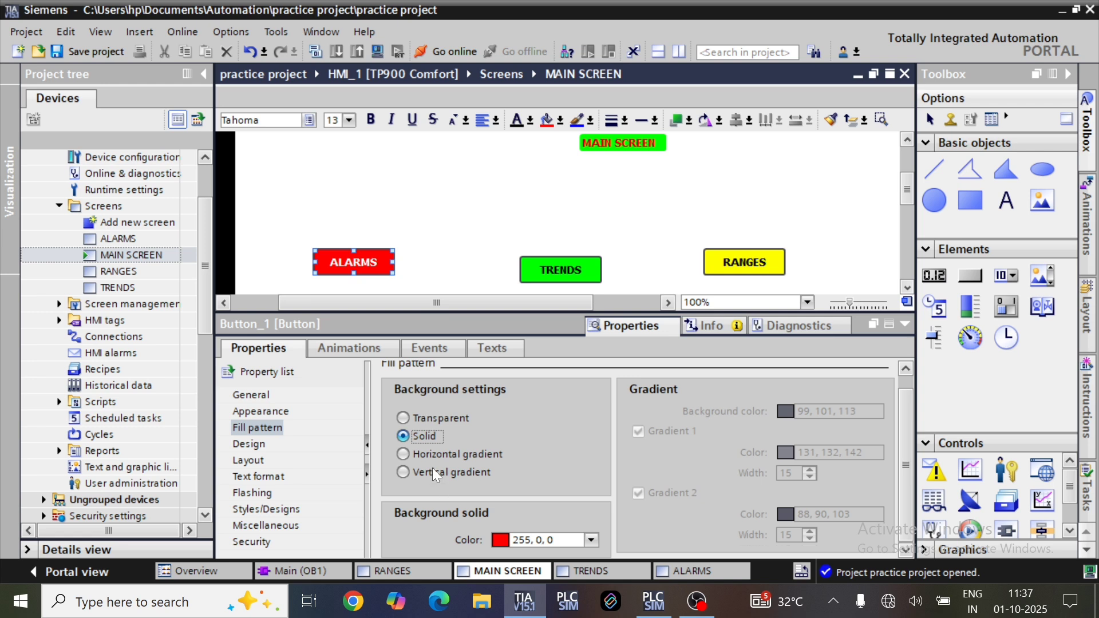
Give the ALARMS button a green (0, 255, 0) border and set its fill pattern to Solid
left_click(268, 447)
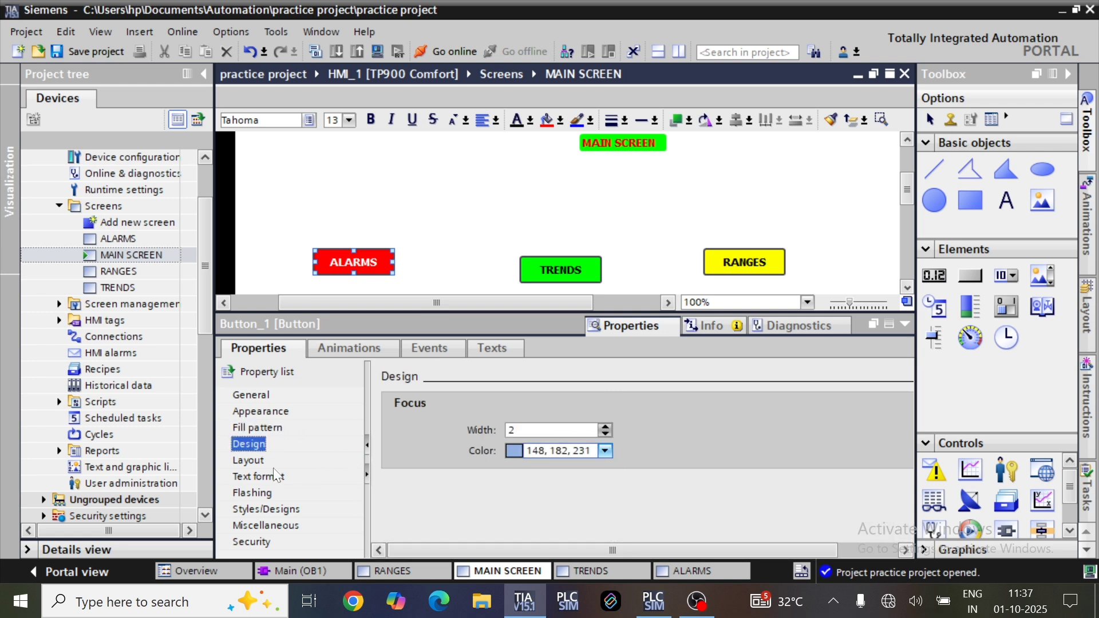
left_click(256, 493)
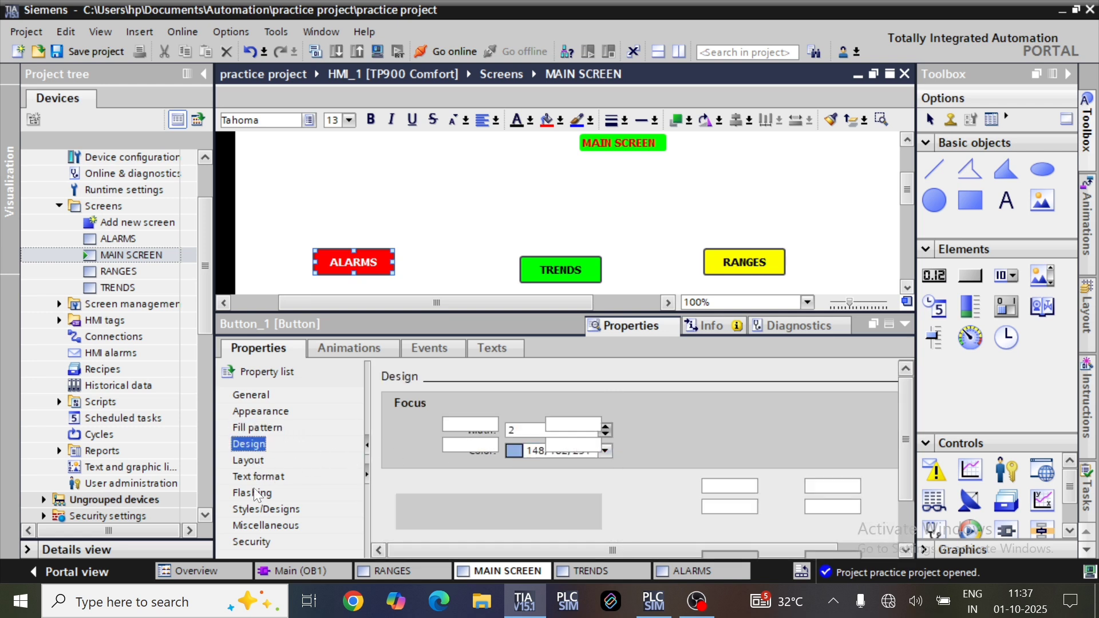
left_click(259, 412)
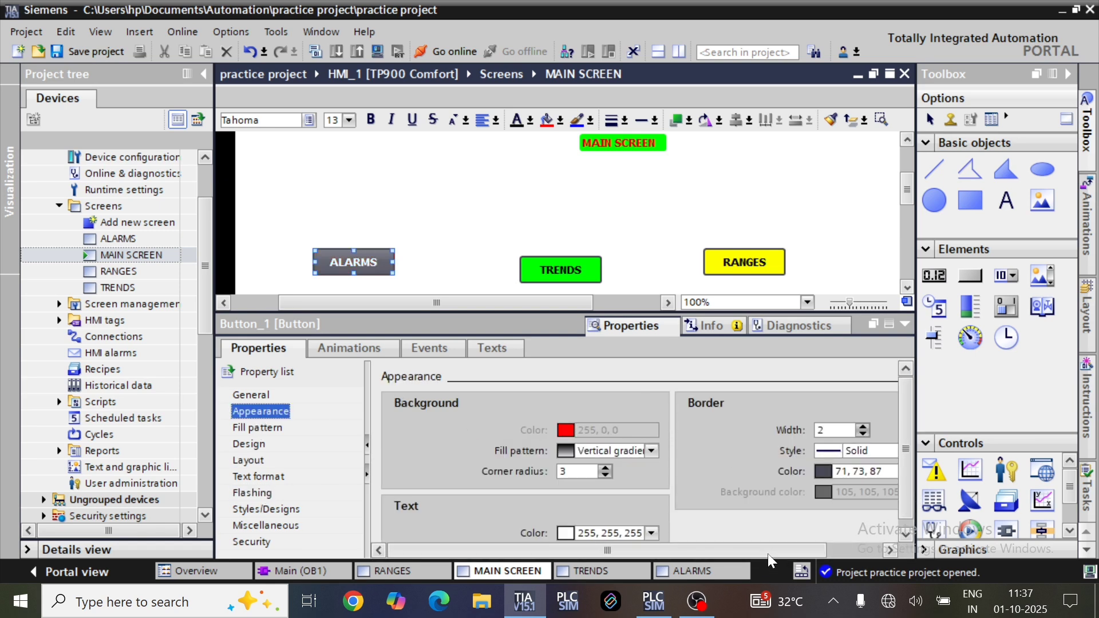
left_click_drag(768, 553, 842, 553)
left_click(845, 472)
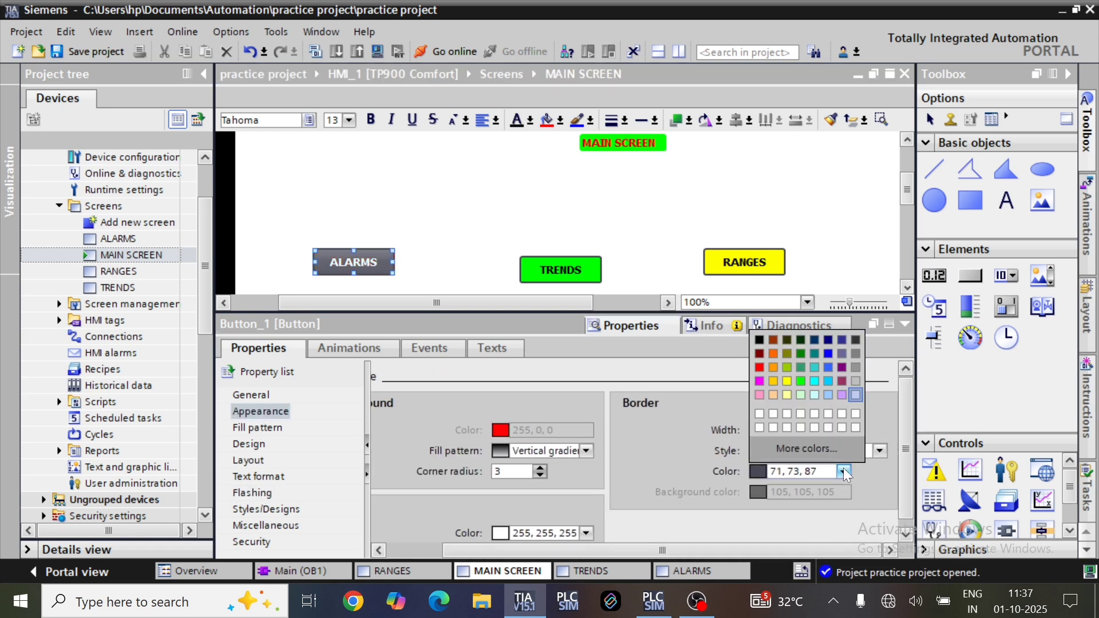
left_click(802, 381)
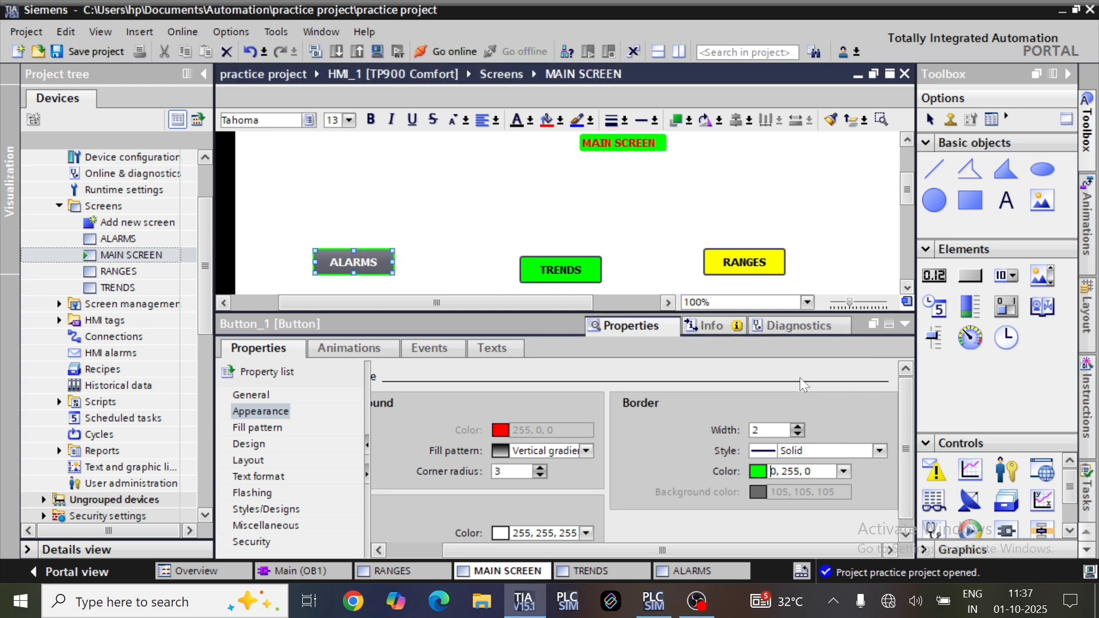
left_click(585, 451)
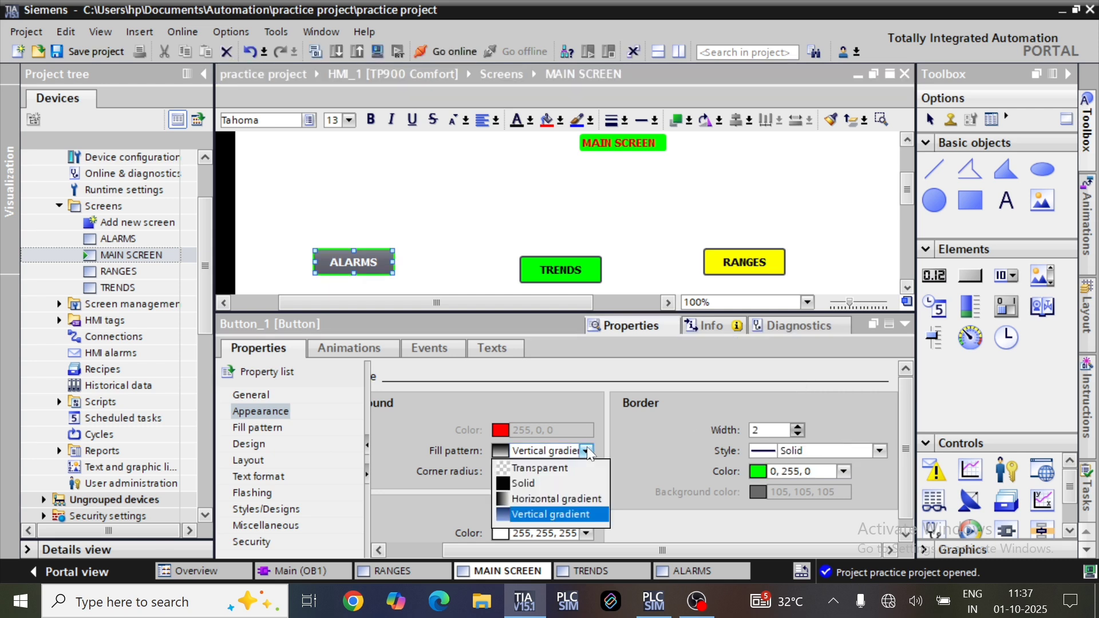
left_click(552, 482)
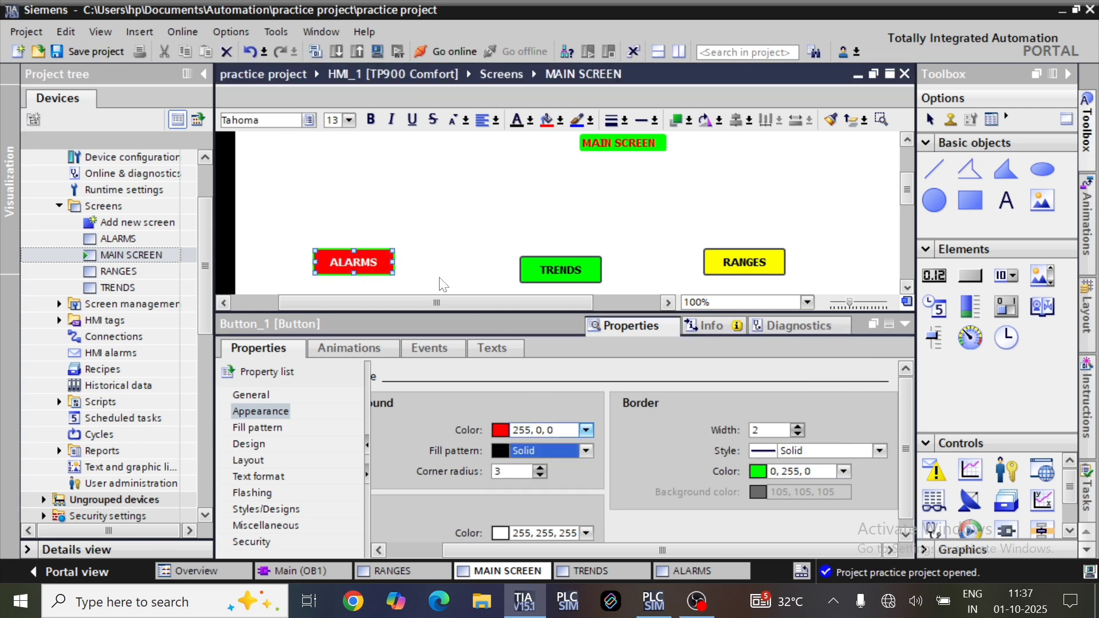
Give the TRENDS button a red border
left_click(544, 269)
right_click(572, 290)
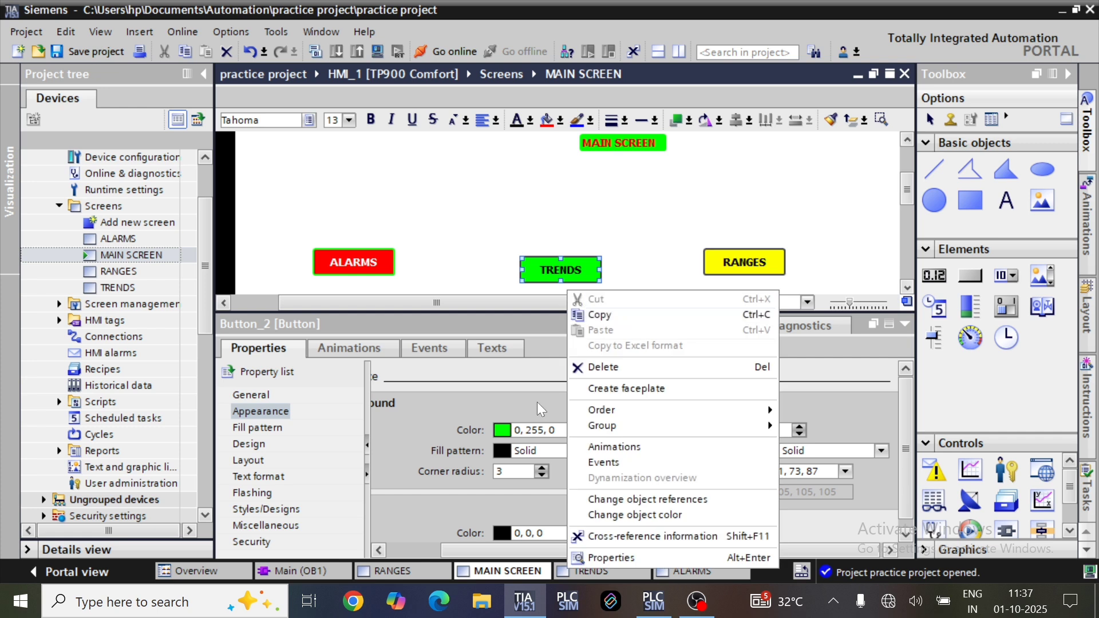
key("Escape")
left_click(846, 471)
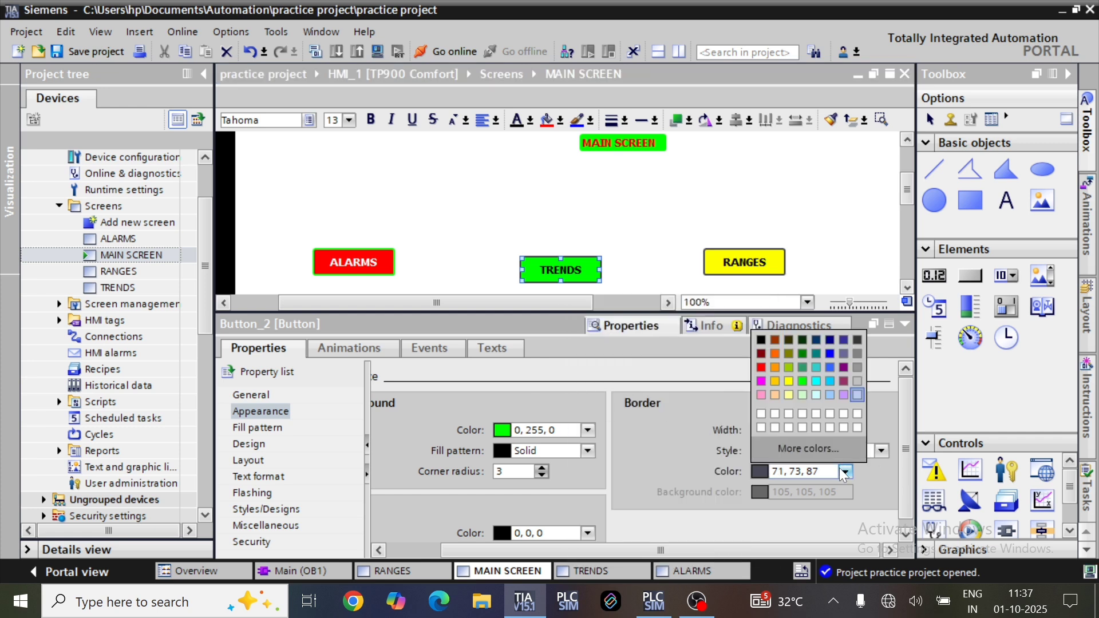
left_click(755, 371)
left_click(846, 471)
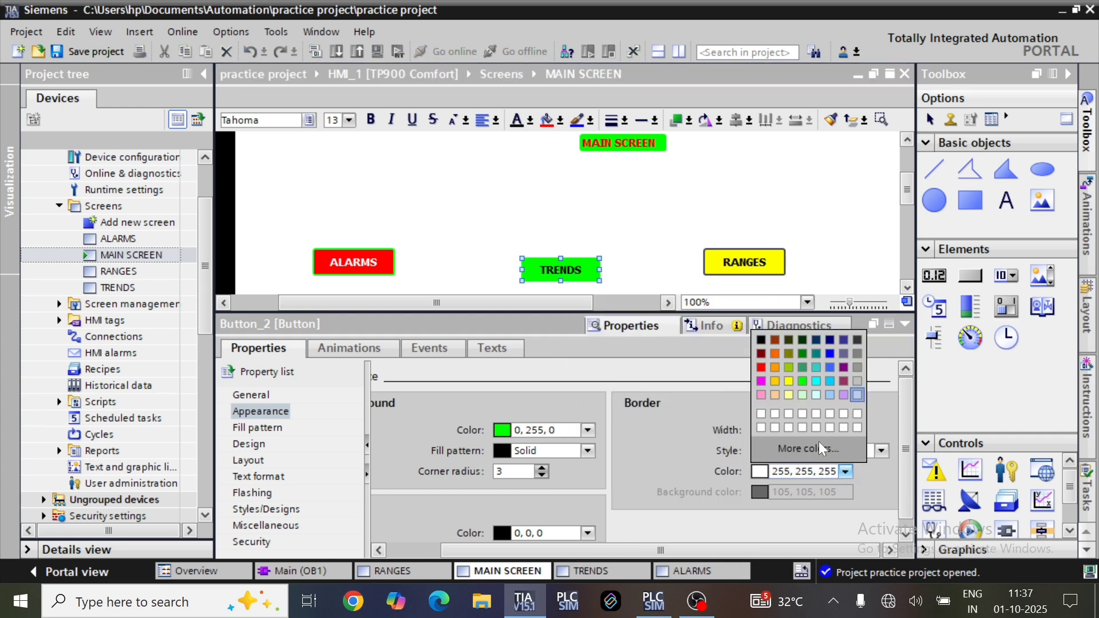
left_click(767, 378)
Give the RANGES button a cyan (0, 255, 255) border and save the project
left_click(740, 266)
right_click(740, 266)
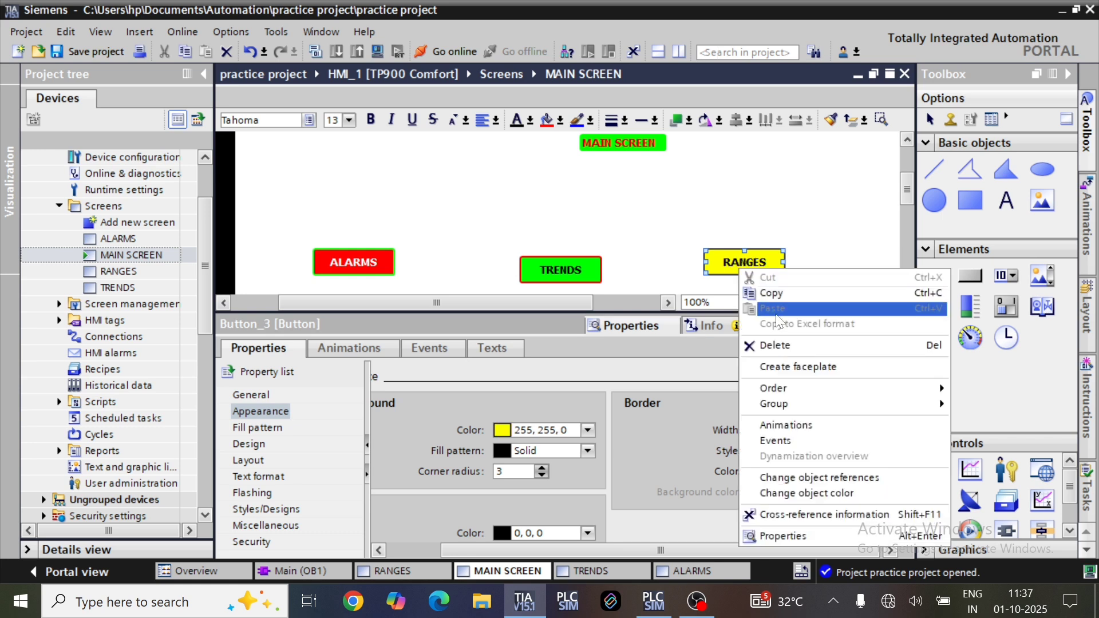
key("Escape")
left_click(846, 473)
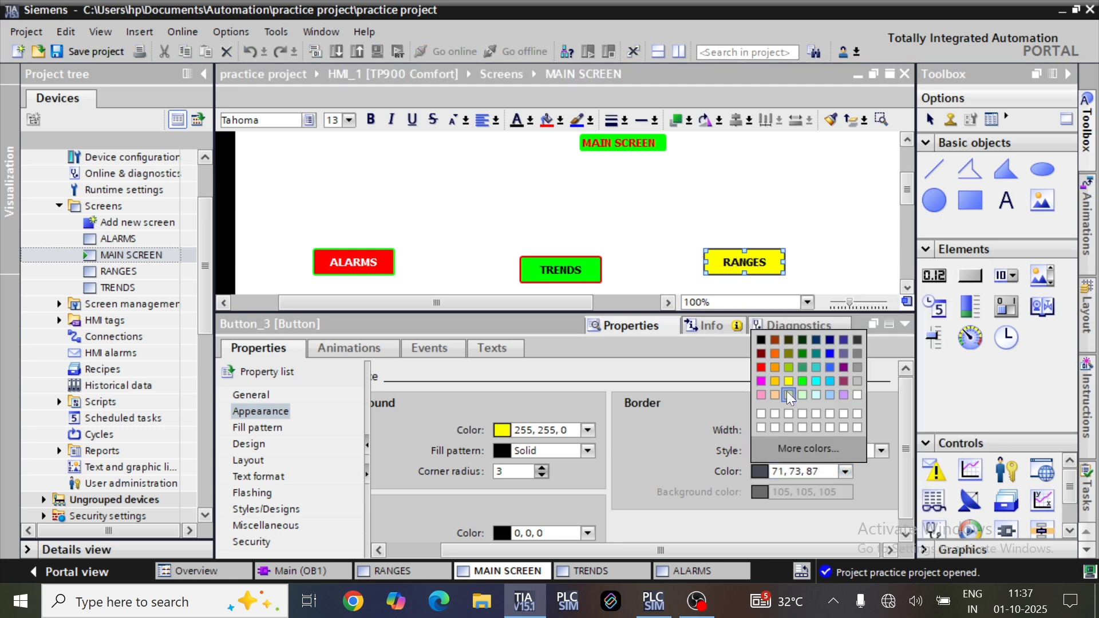
left_click(816, 380)
left_click(812, 257)
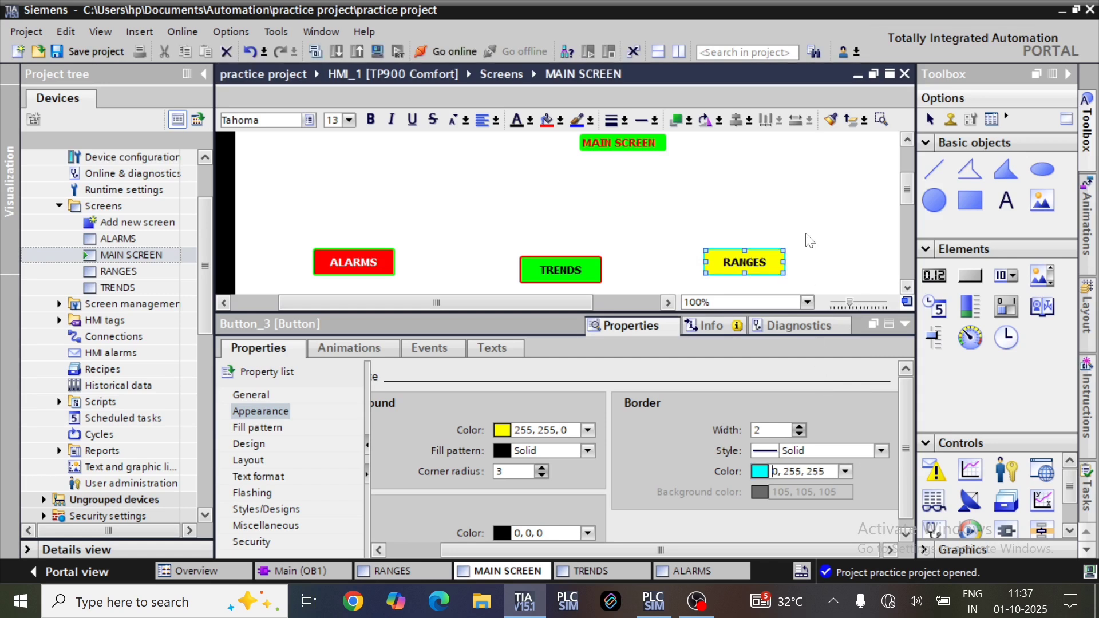
left_click(903, 324)
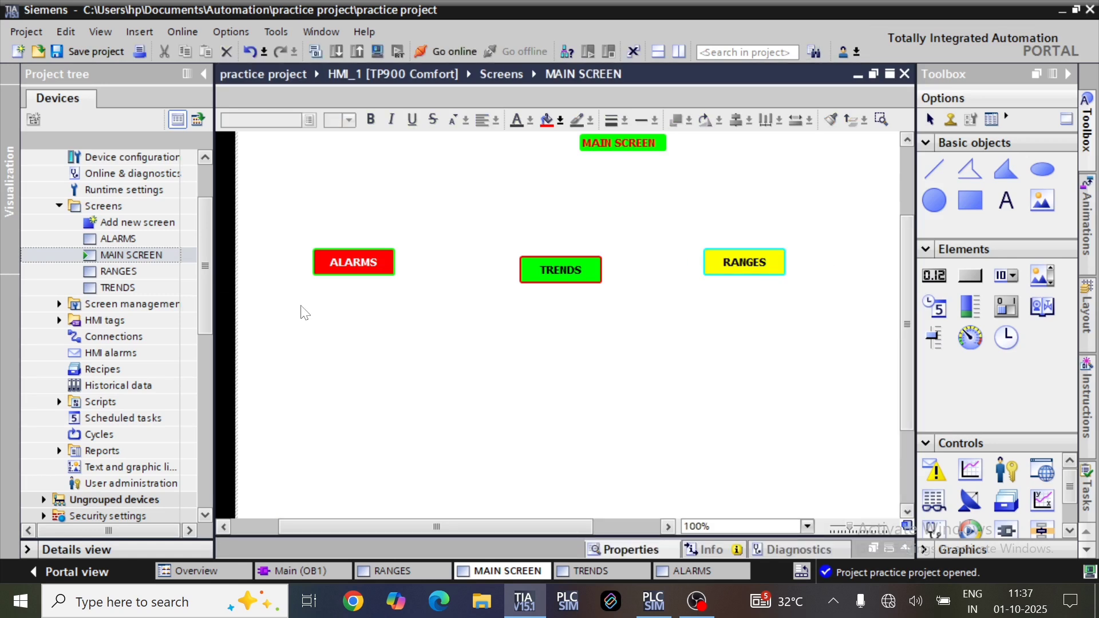
left_click(57, 53)
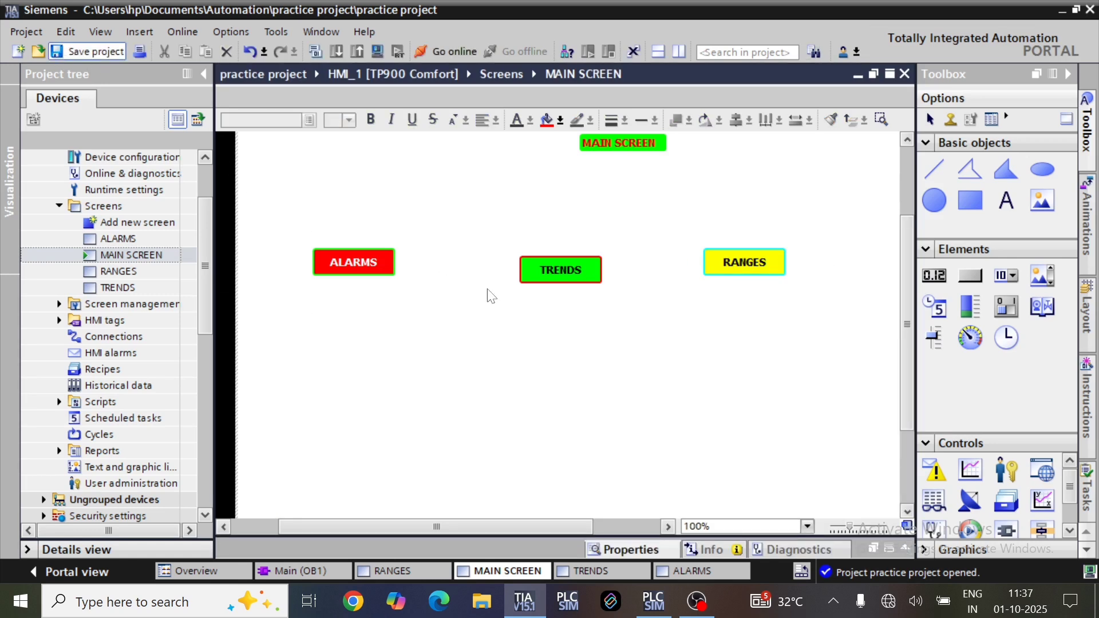
Align the three MAIN SCREEN buttons in one row, moving ALARMS slightly right and down and shifting TRENDS and RANGES left
scroll(572, 320, "up", 3)
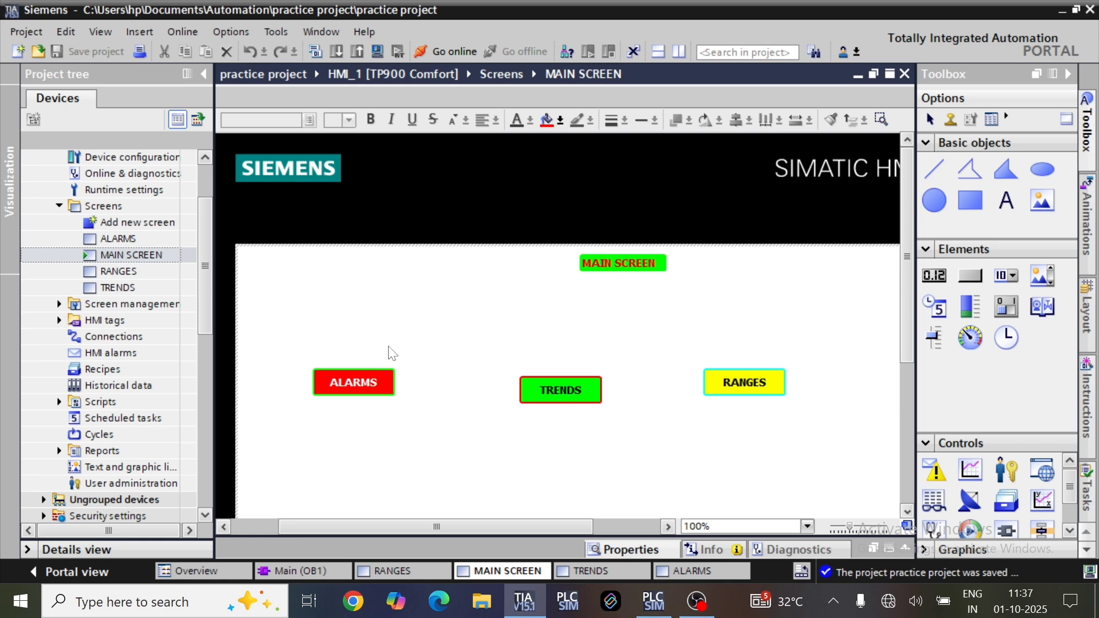
left_click_drag(356, 387, 369, 391)
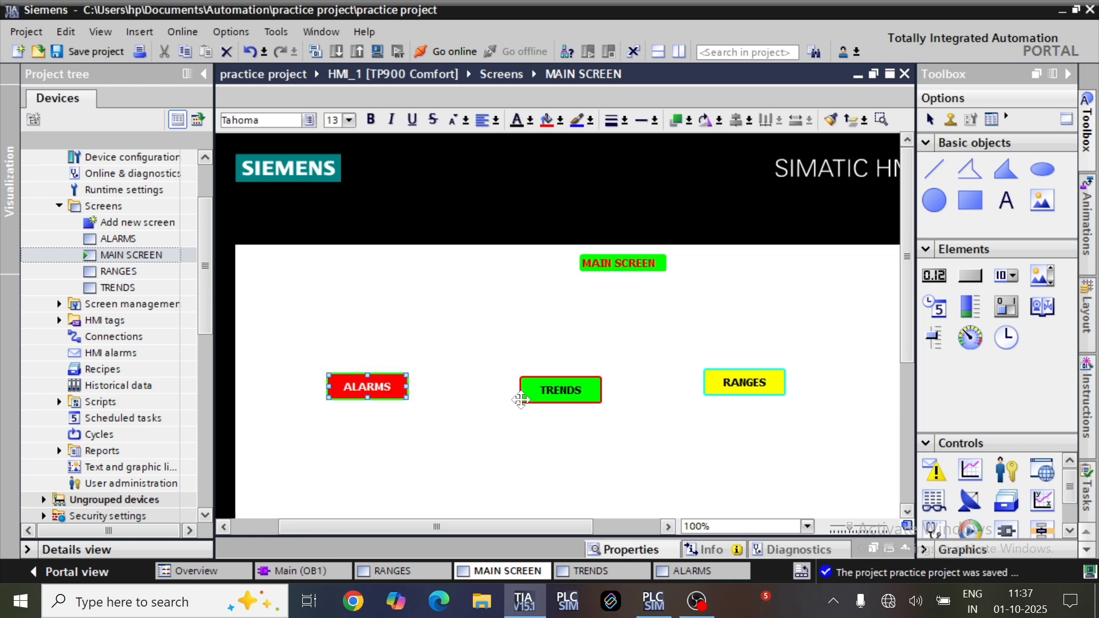
left_click_drag(541, 395, 501, 391)
left_click_drag(726, 385, 639, 389)
left_click(809, 350)
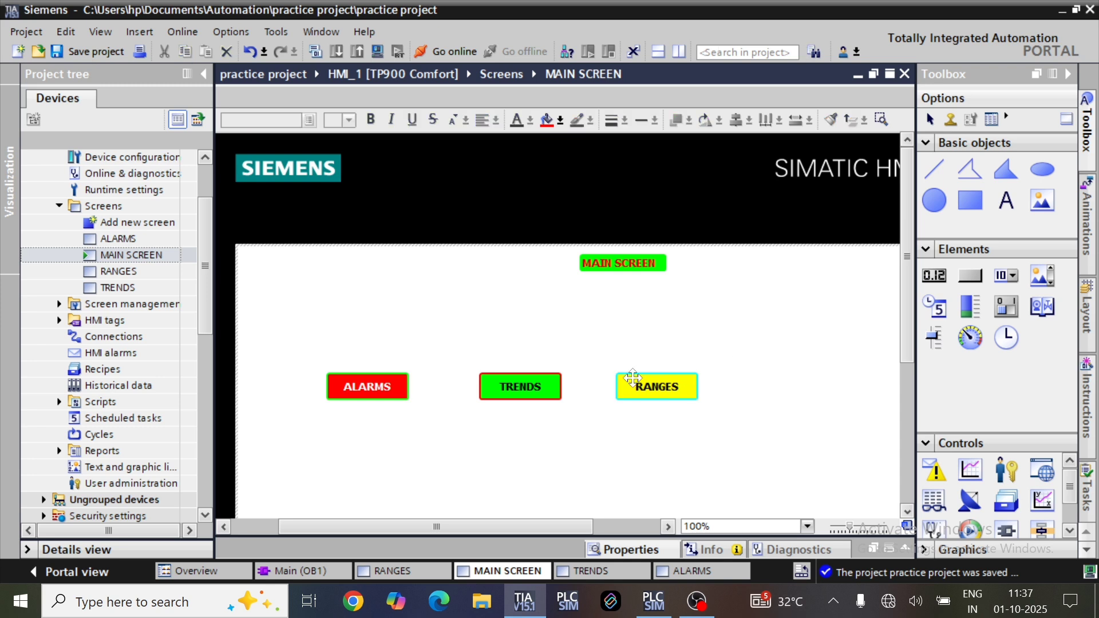
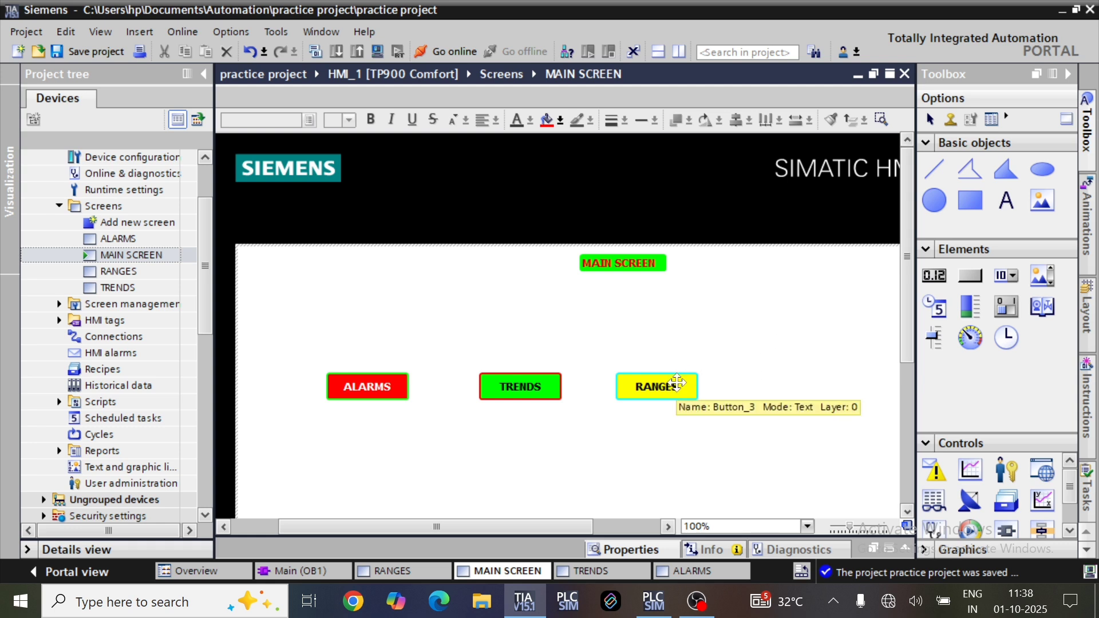
Review the layout of the RANGES screen and return to MAIN SCREEN
right_click(678, 383)
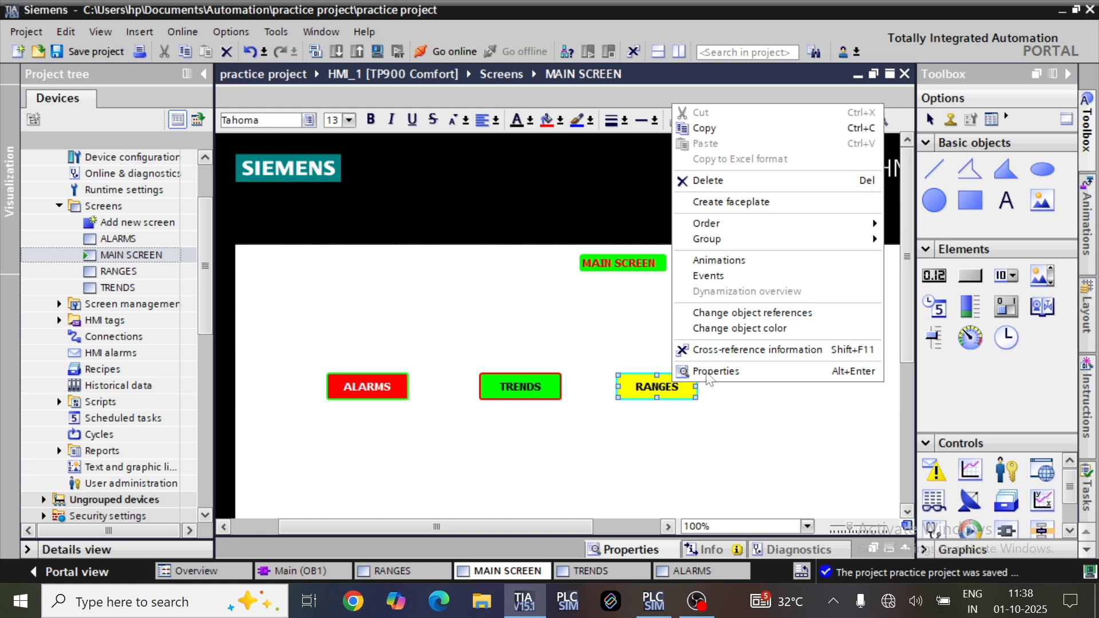
left_click(673, 453)
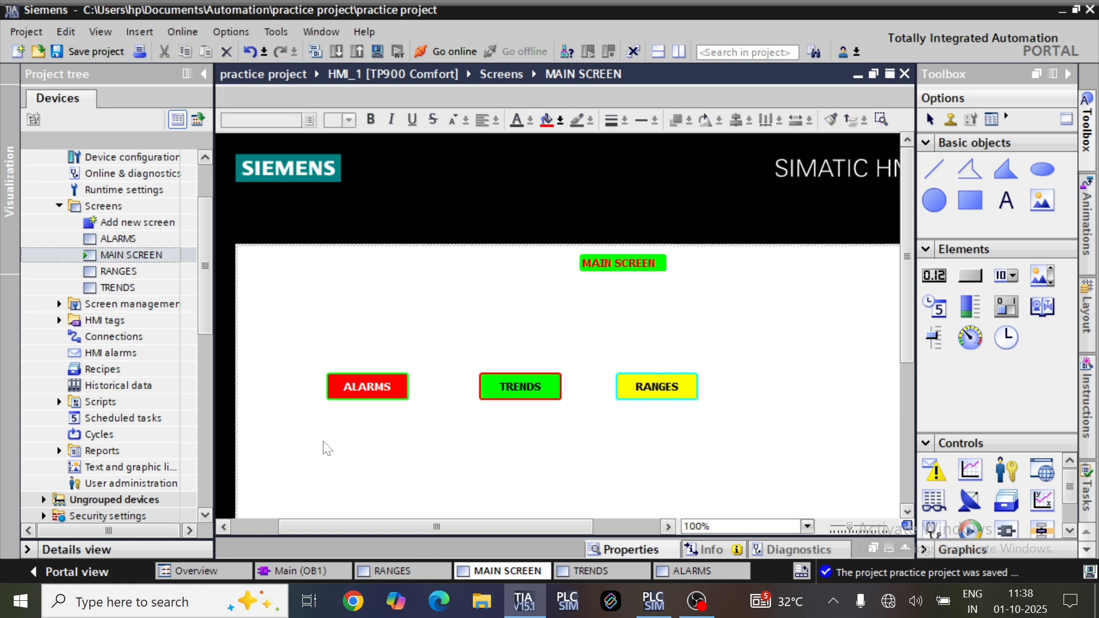
scroll(213, 315, "down", 1)
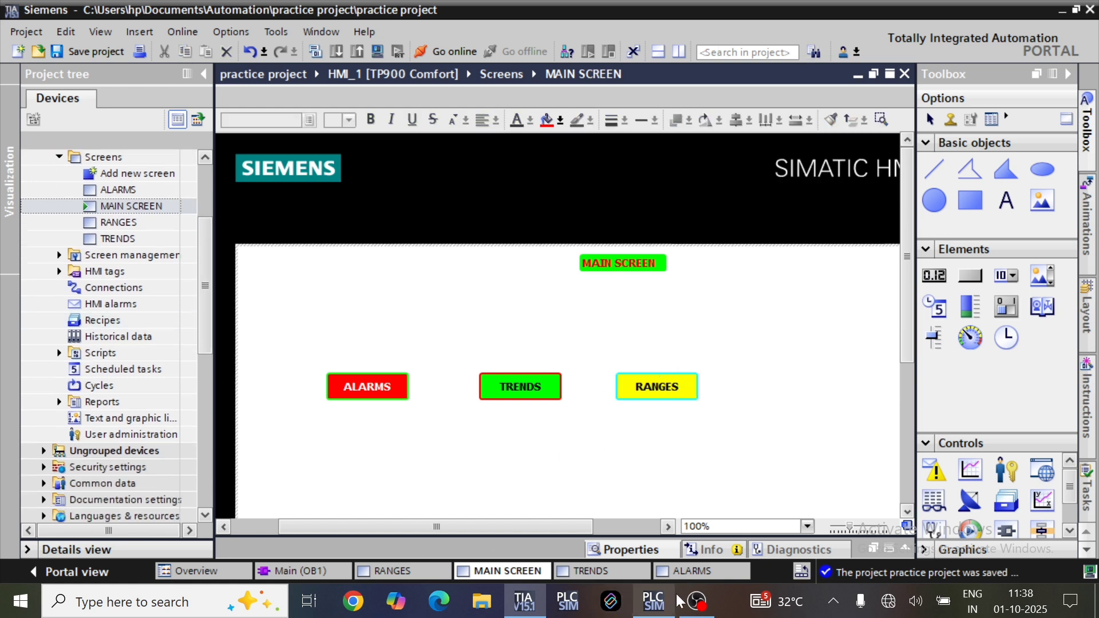
left_click(422, 573)
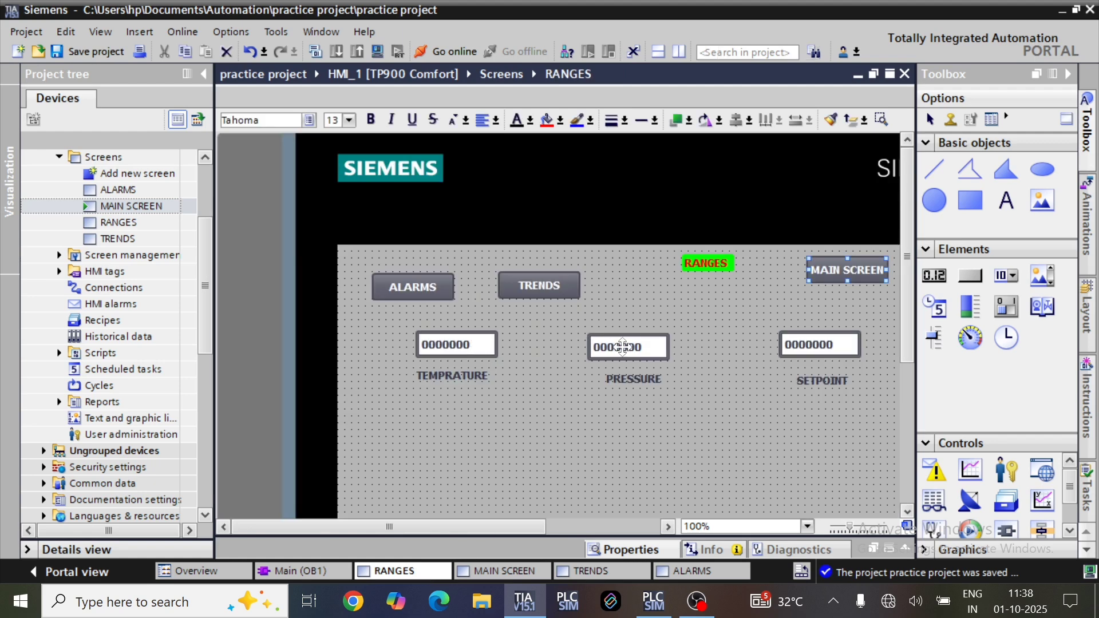
left_click(715, 332)
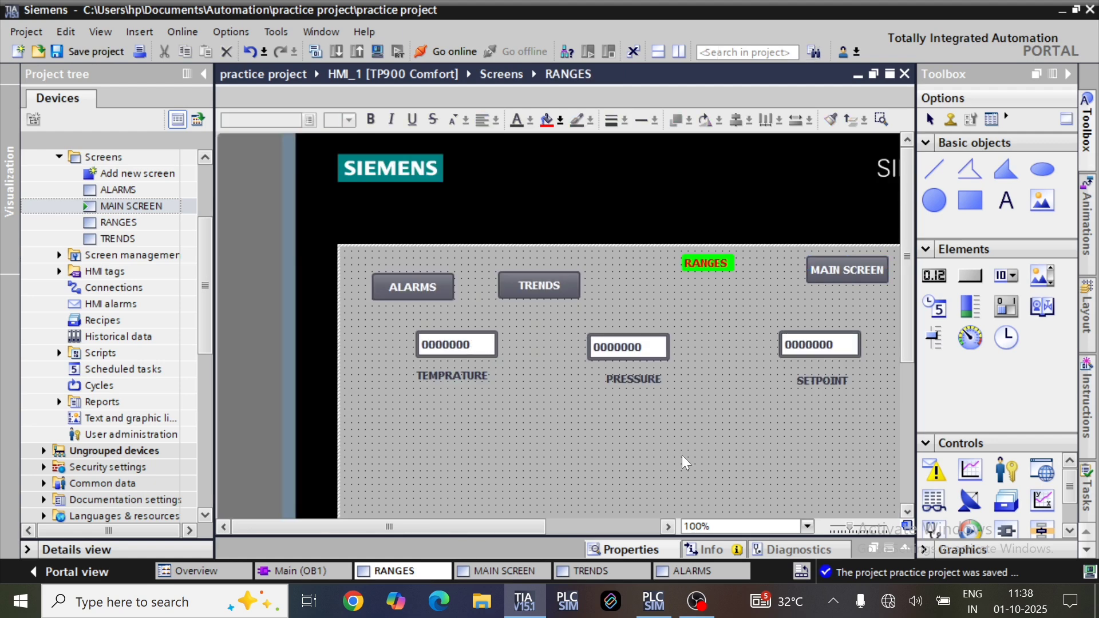
left_click(504, 572)
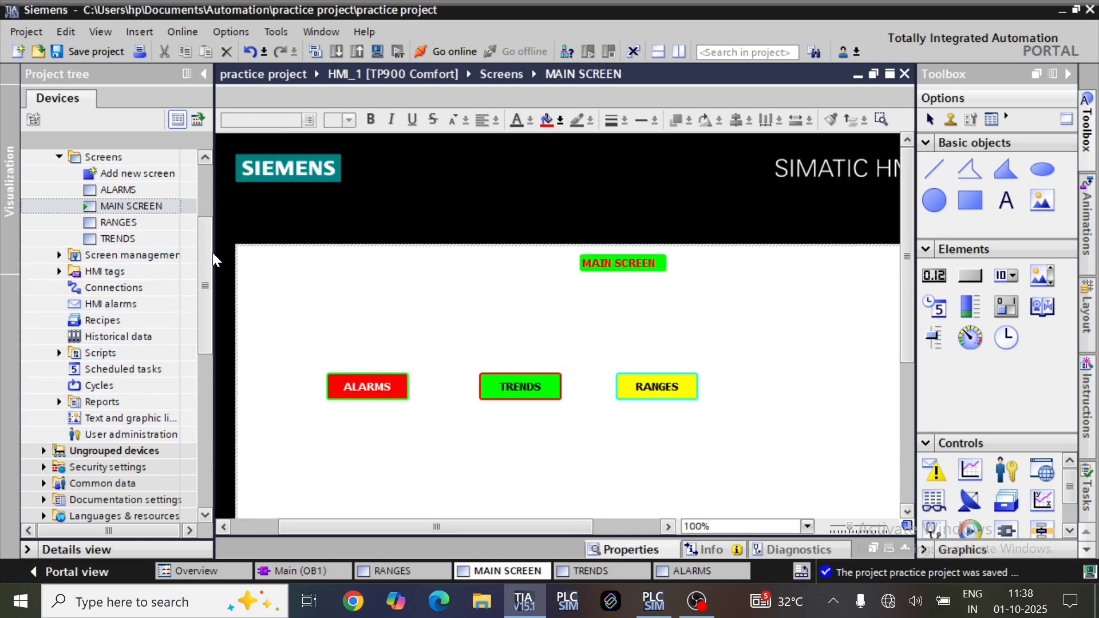
Open the user administration of the TP900 Comfort HMI from the project tree
left_click_drag(208, 274, 207, 241)
left_click(136, 256)
scroll(136, 261, "up", 1)
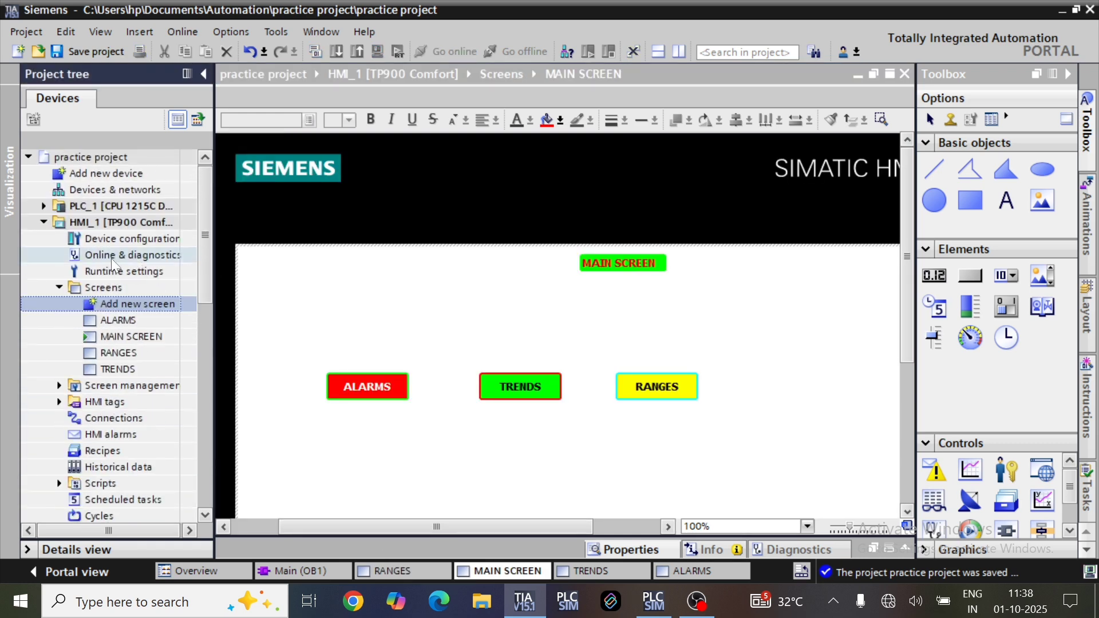
scroll(122, 251, "down", 2)
scroll(122, 251, "down", 1)
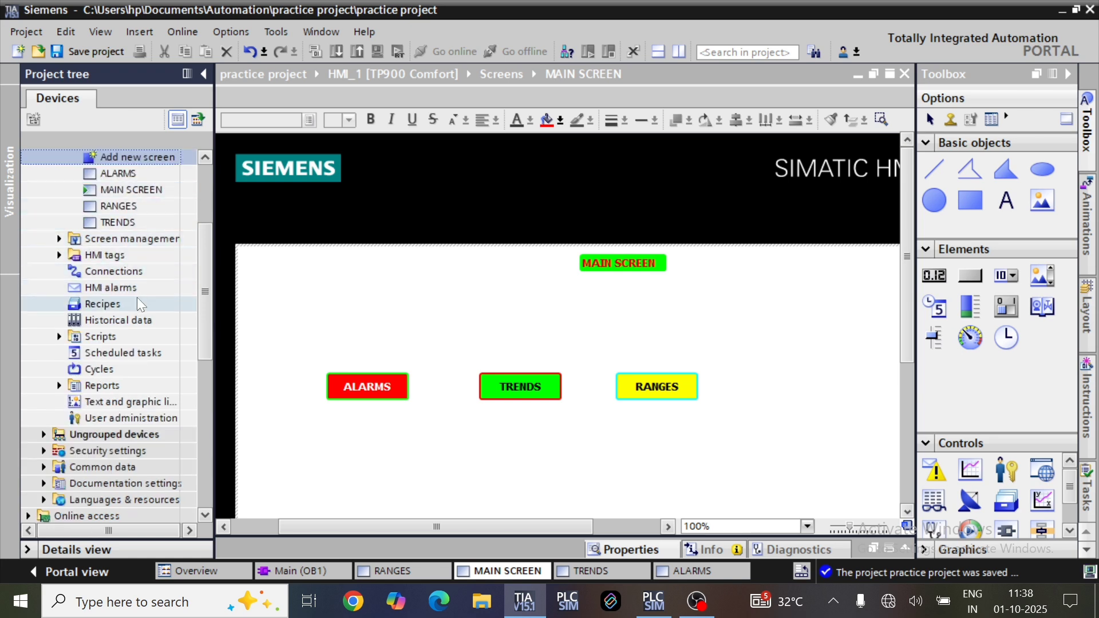
left_click(59, 239)
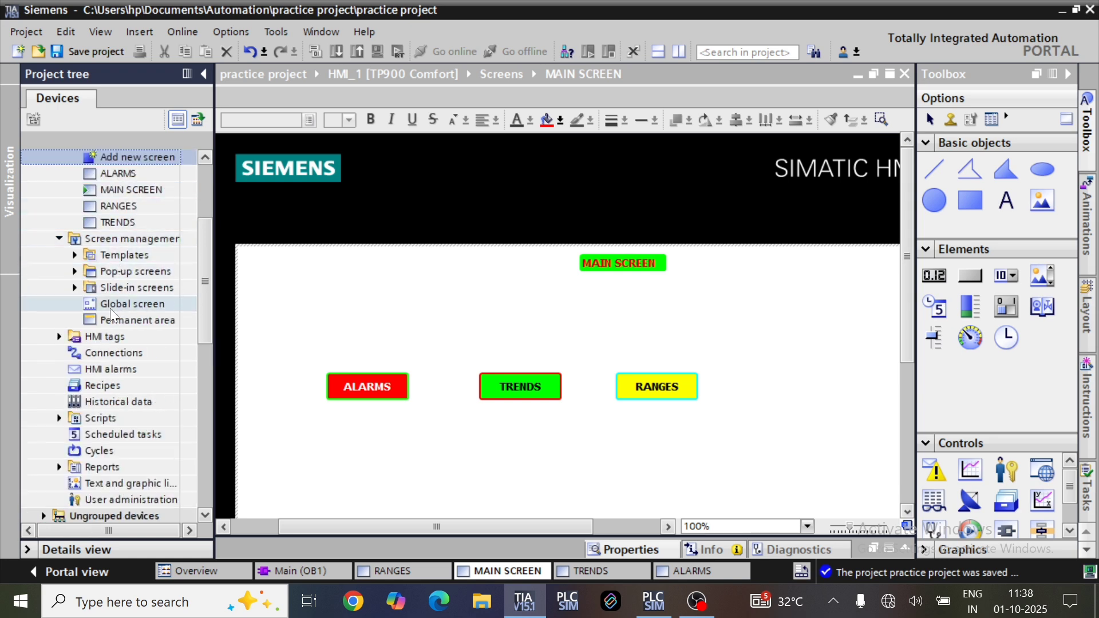
left_click(61, 240)
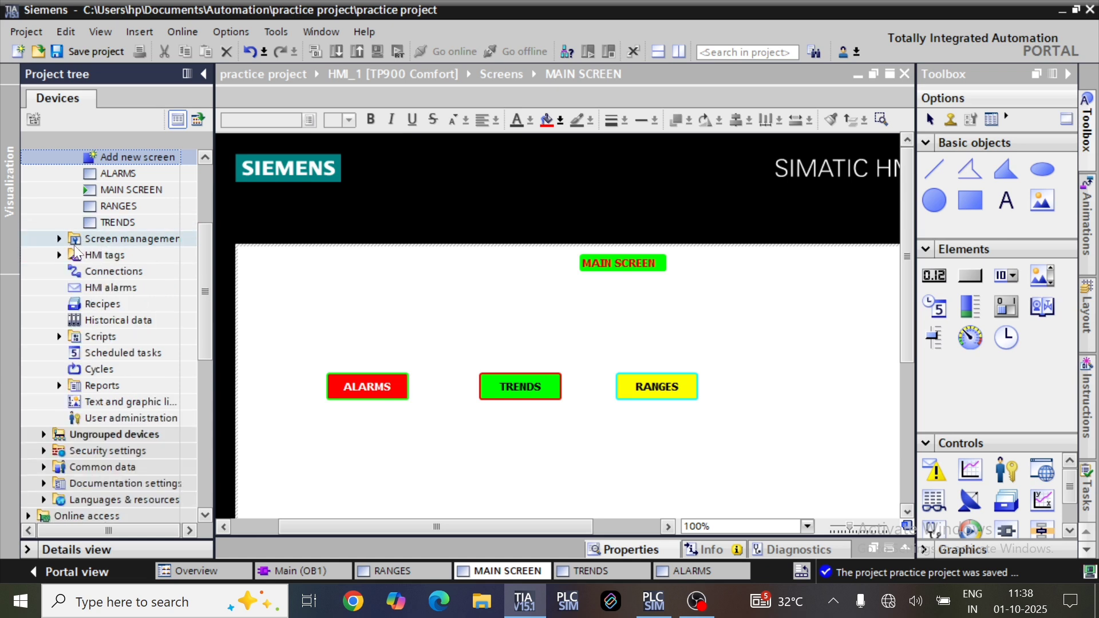
double_click(120, 421)
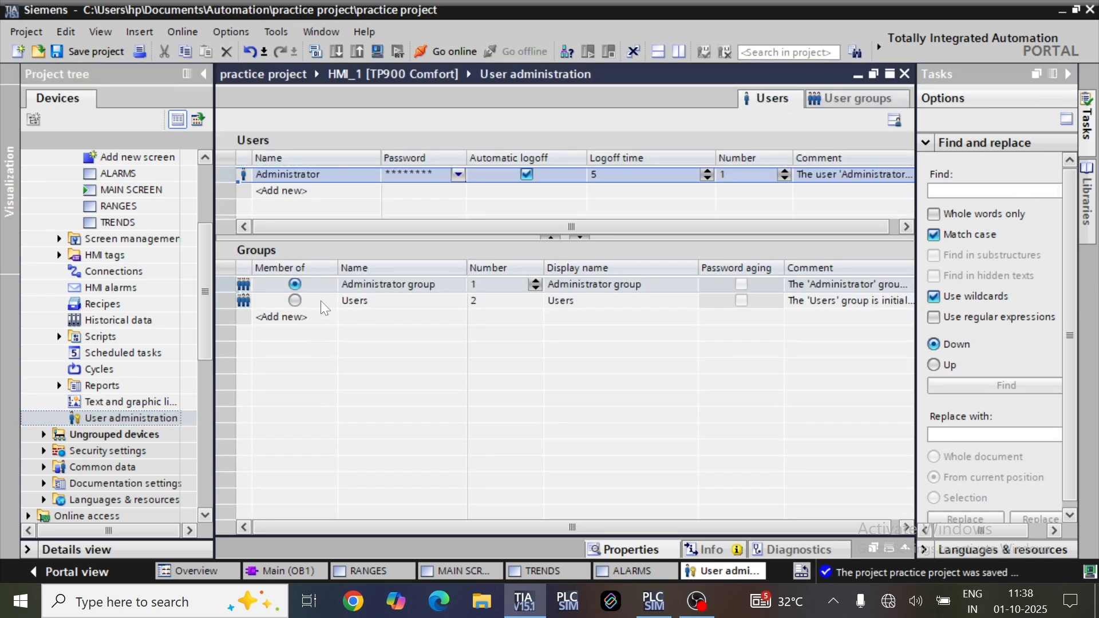
Add a new authorization named MANAGER in the user groups settings
left_click(851, 104)
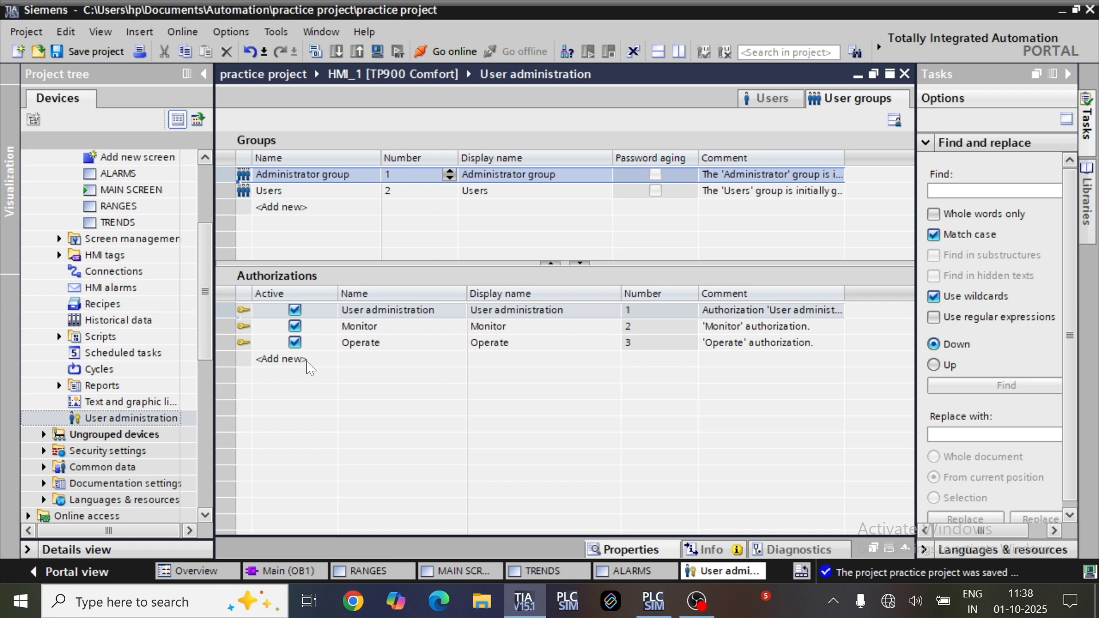
left_click(308, 361)
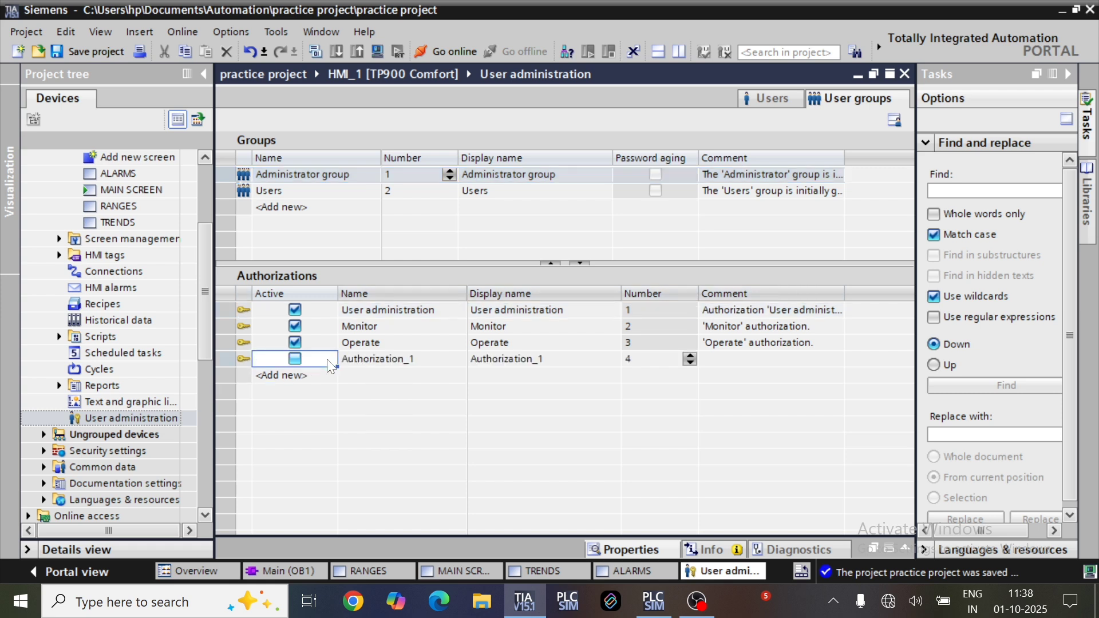
double_click(378, 360)
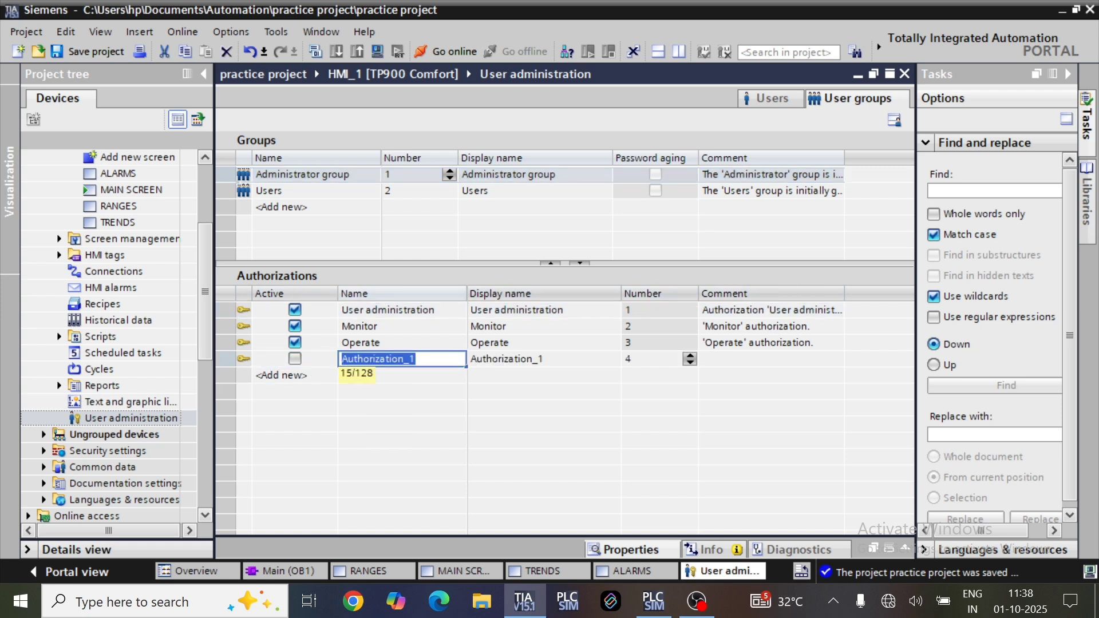
type("MANAG")
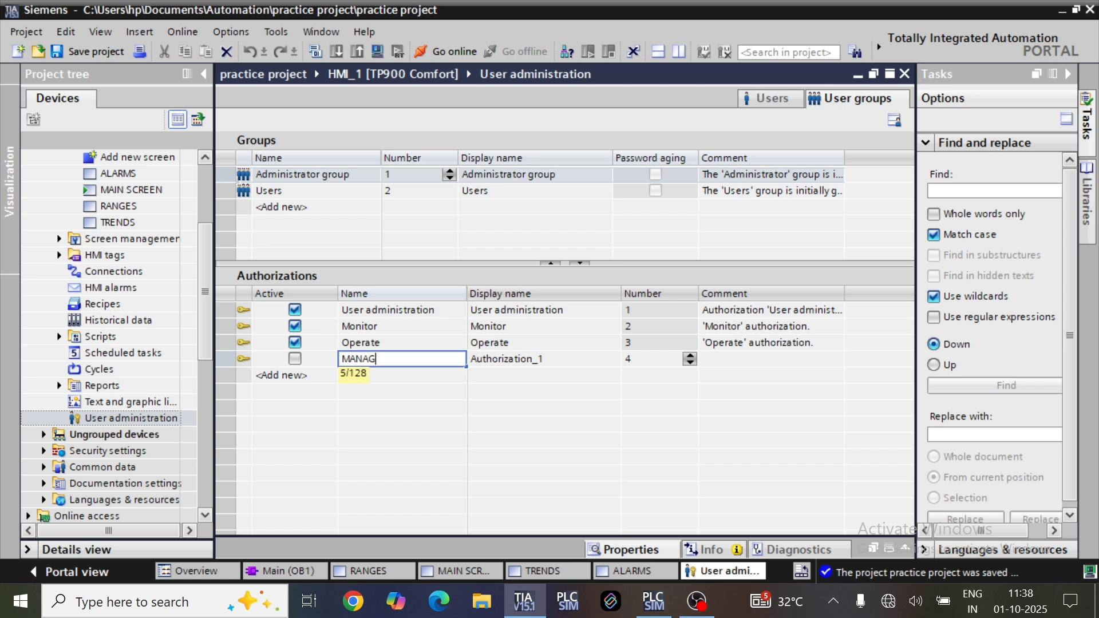
type("ER")
key("Return")
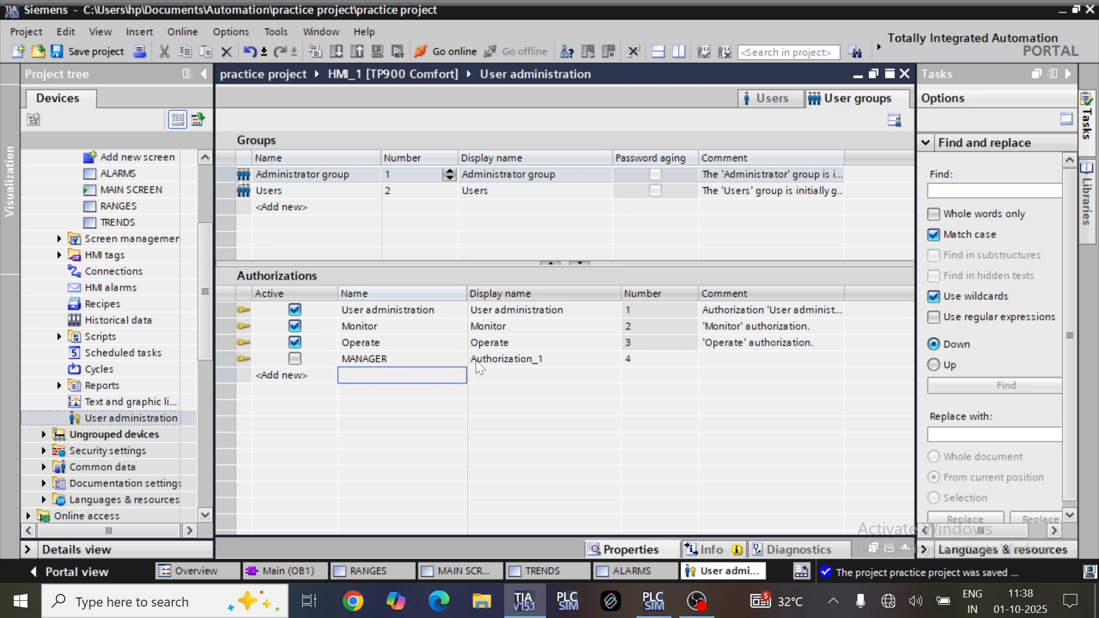
Set the display name of the MANAGER authorization to MANAGER
double_click(477, 362)
type("MA")
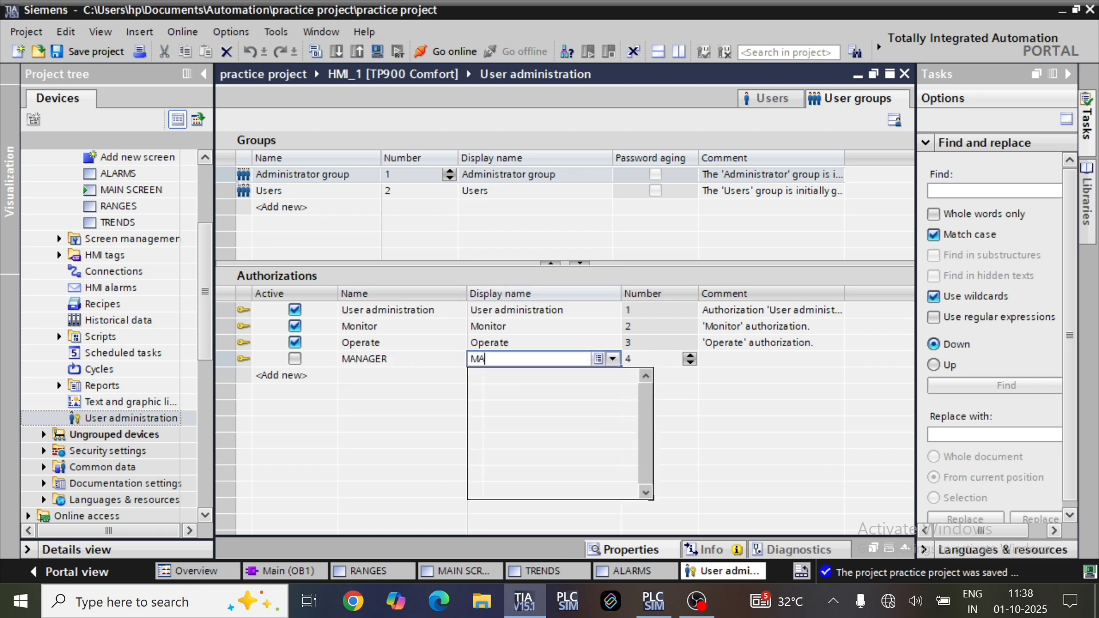
type("NAGER")
key("Return")
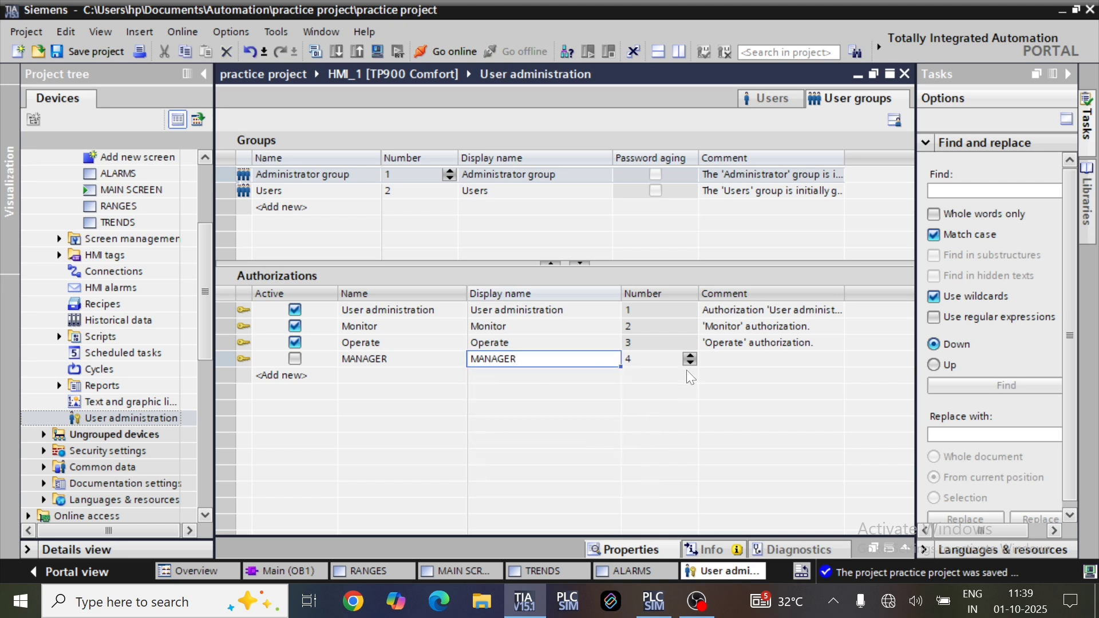
Activate the MANAGER authorization for the Administrator group and deactivate User administration, Monitor and Operate
left_click(295, 359)
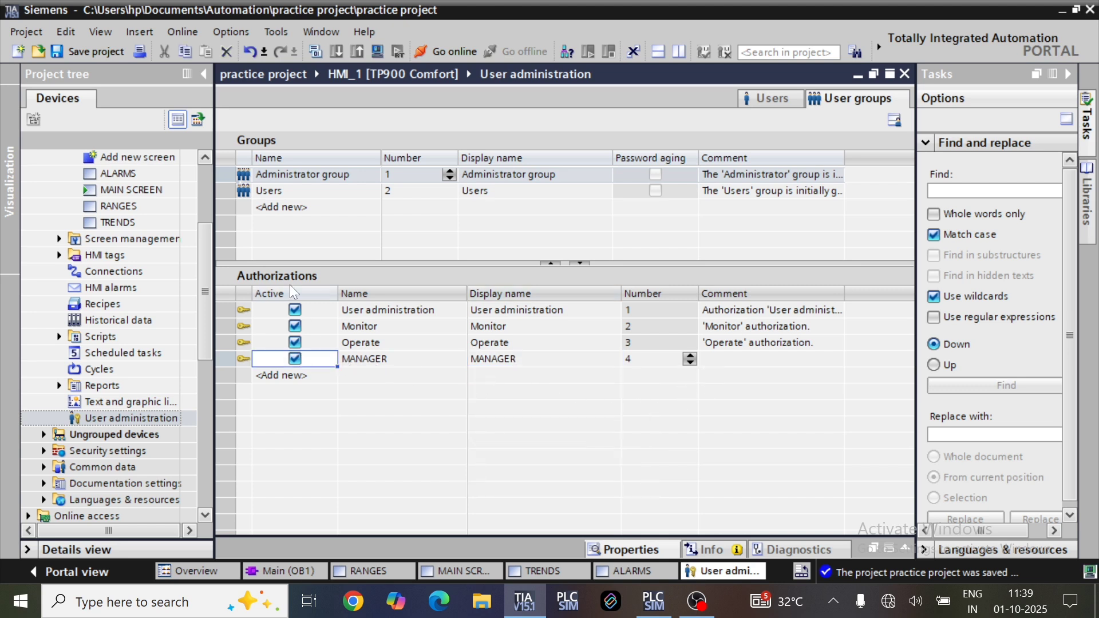
left_click(295, 310)
left_click(296, 326)
left_click(296, 343)
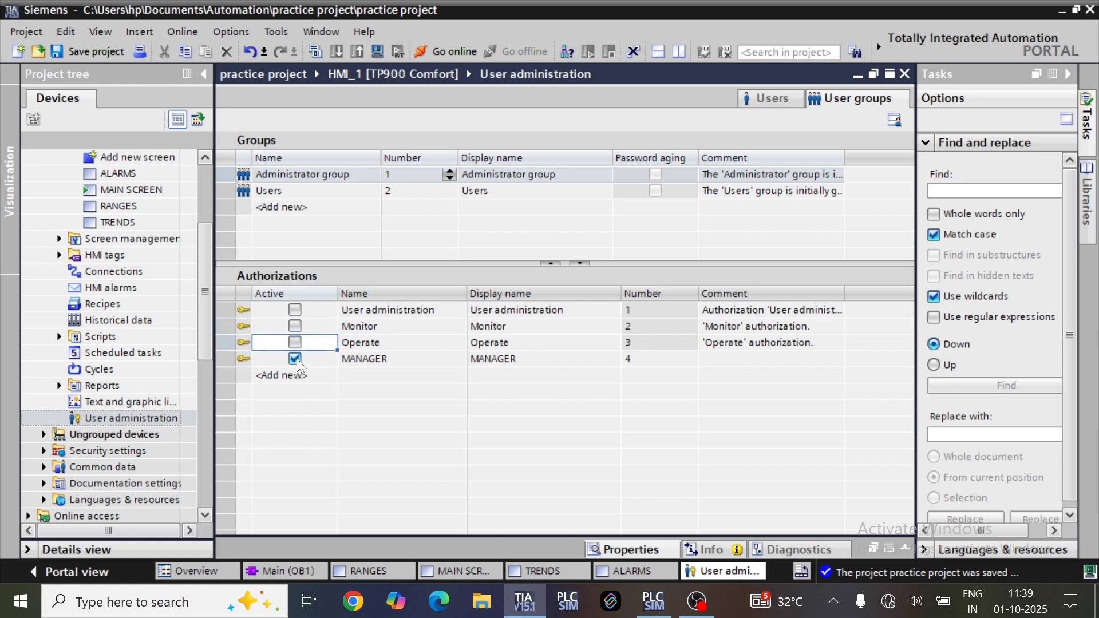
left_click(248, 359)
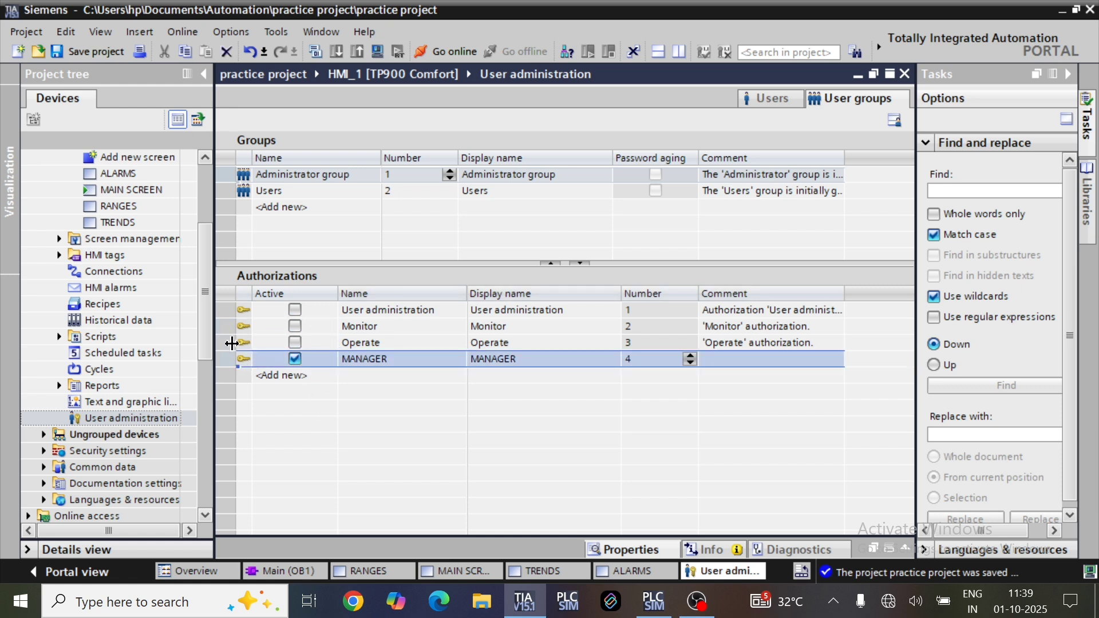
Add a new user group named MANAGER
double_click(319, 209)
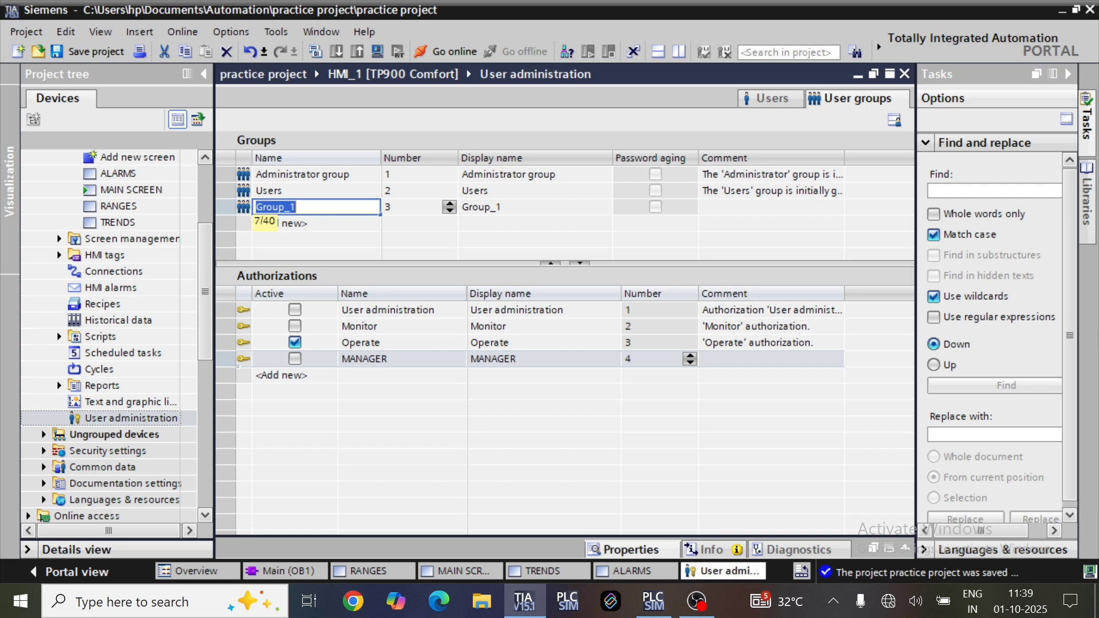
type("MANAGER")
key("Return")
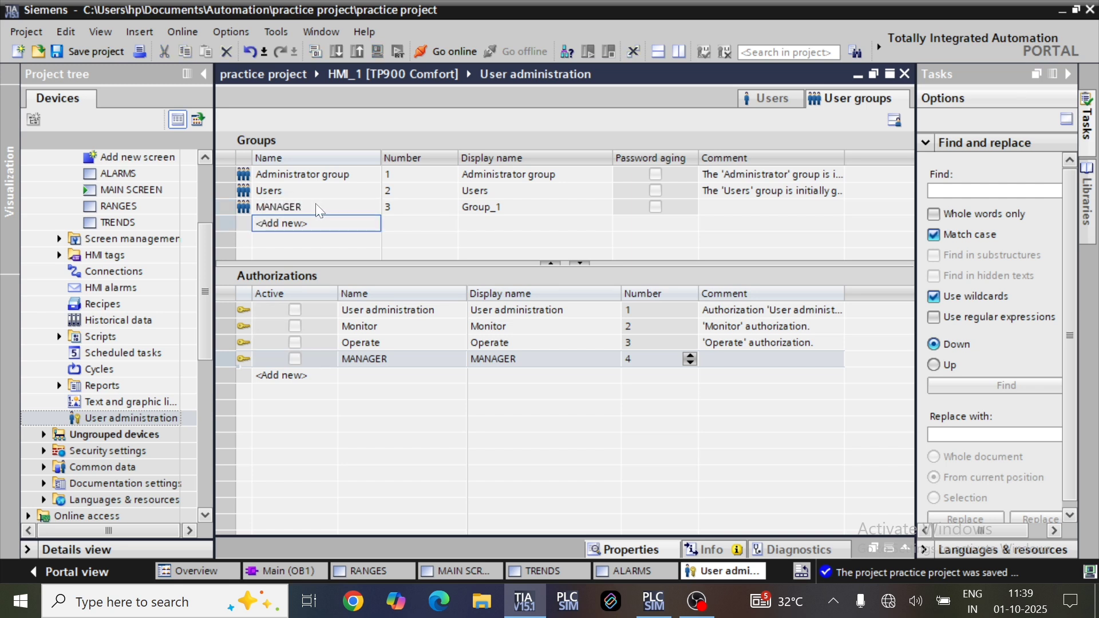
Give the MANAGER group only the MANAGER authorization, with Operate deactivated
left_click(243, 211)
left_click(295, 342)
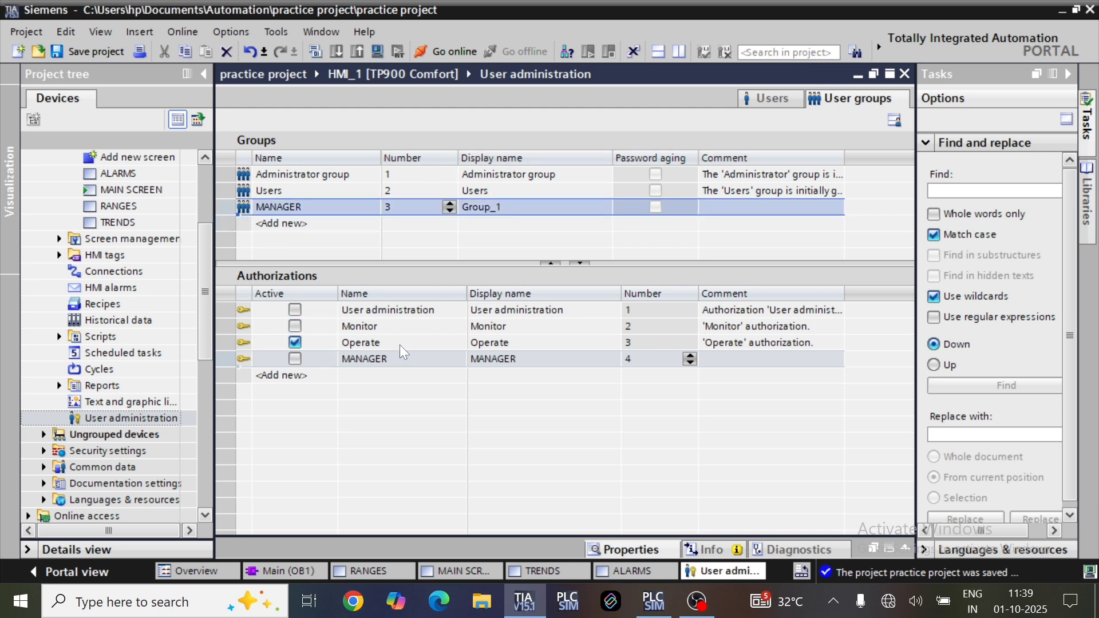
left_click(295, 343)
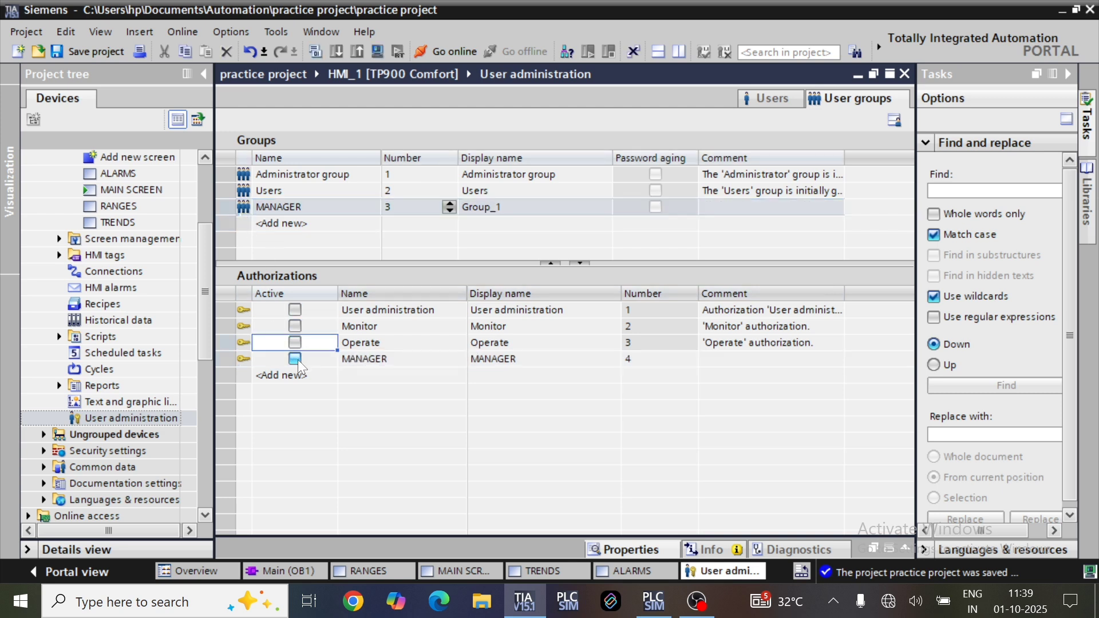
left_click(295, 359)
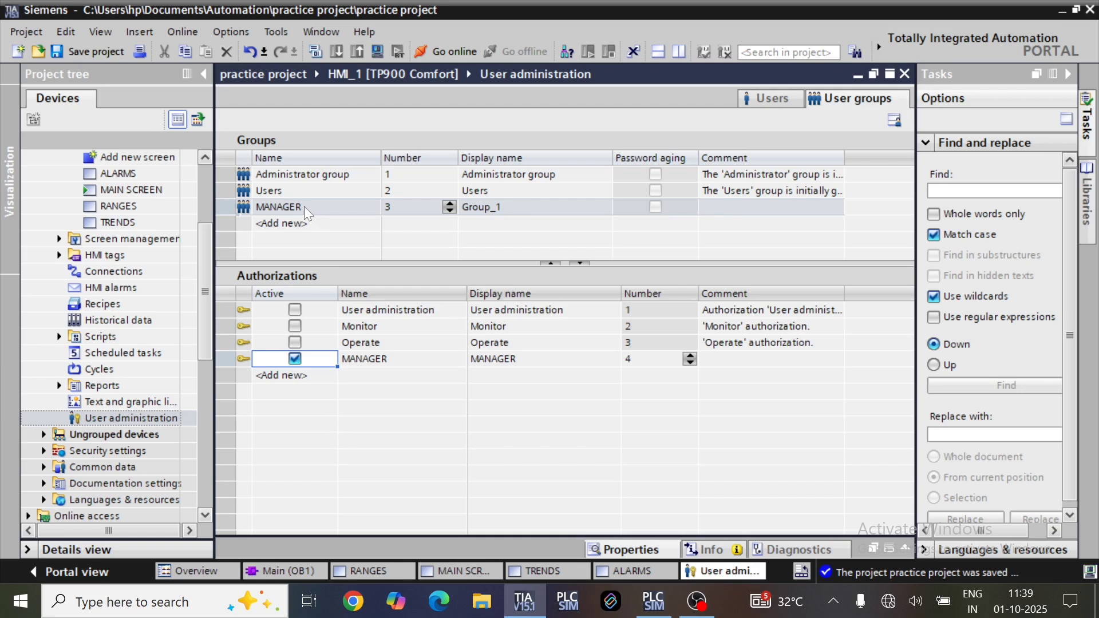
Check which authorizations are assigned to the Users, Administrator and MANAGER groups
left_click(277, 213)
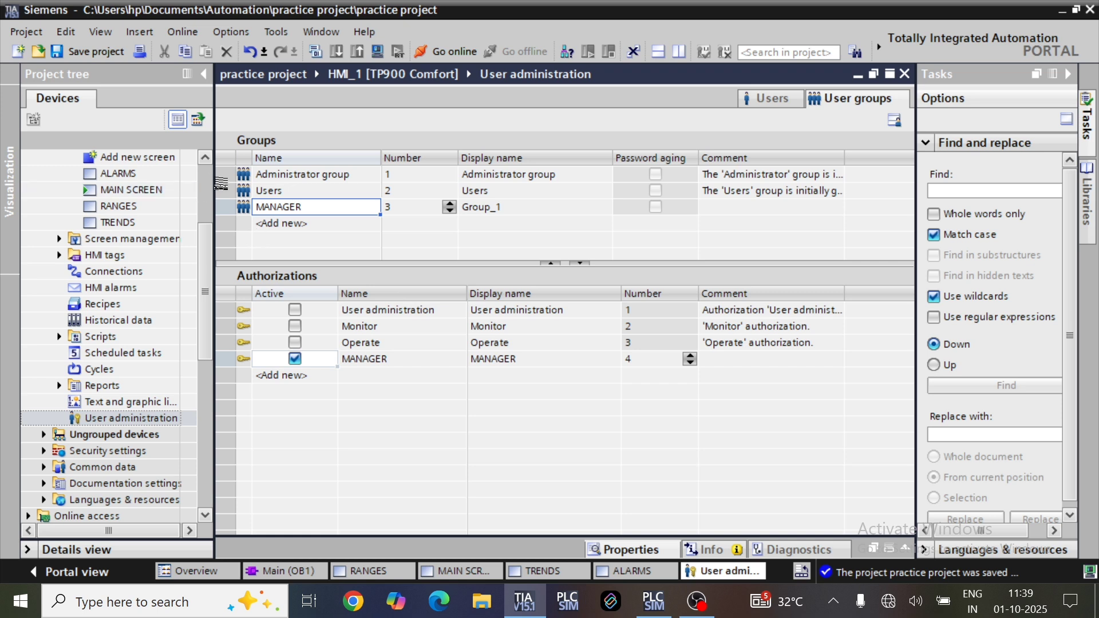
left_click(245, 192)
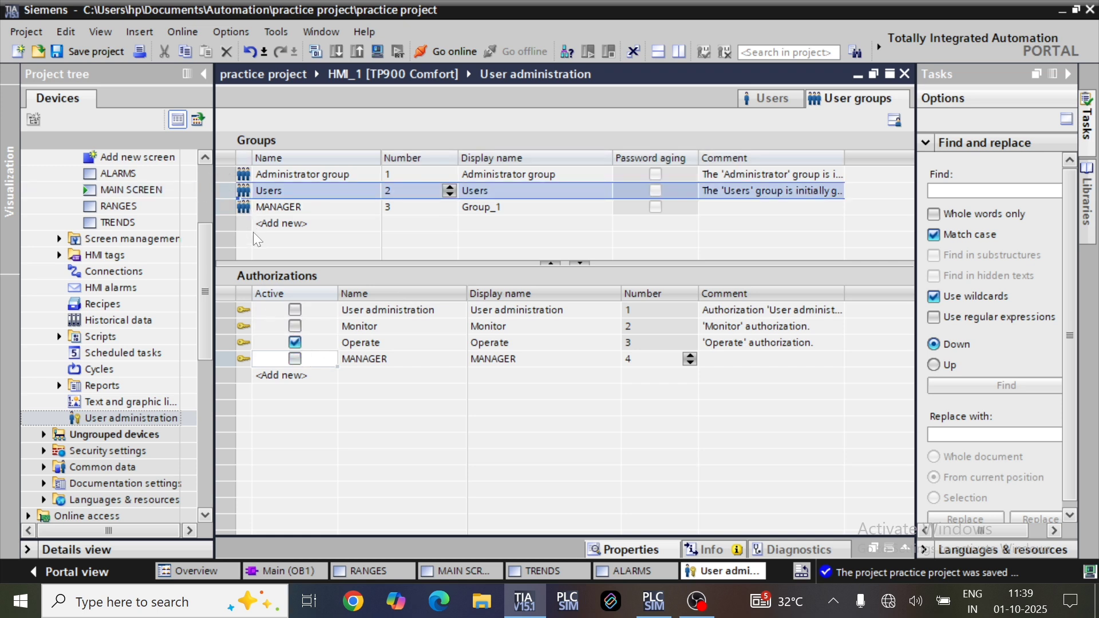
left_click(245, 177)
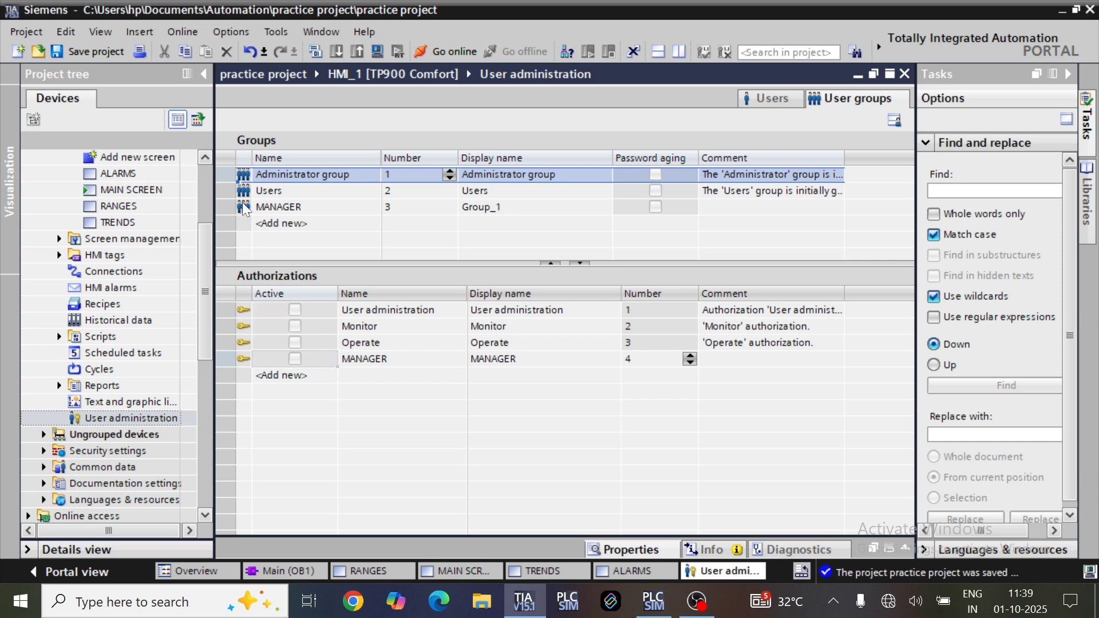
left_click(245, 207)
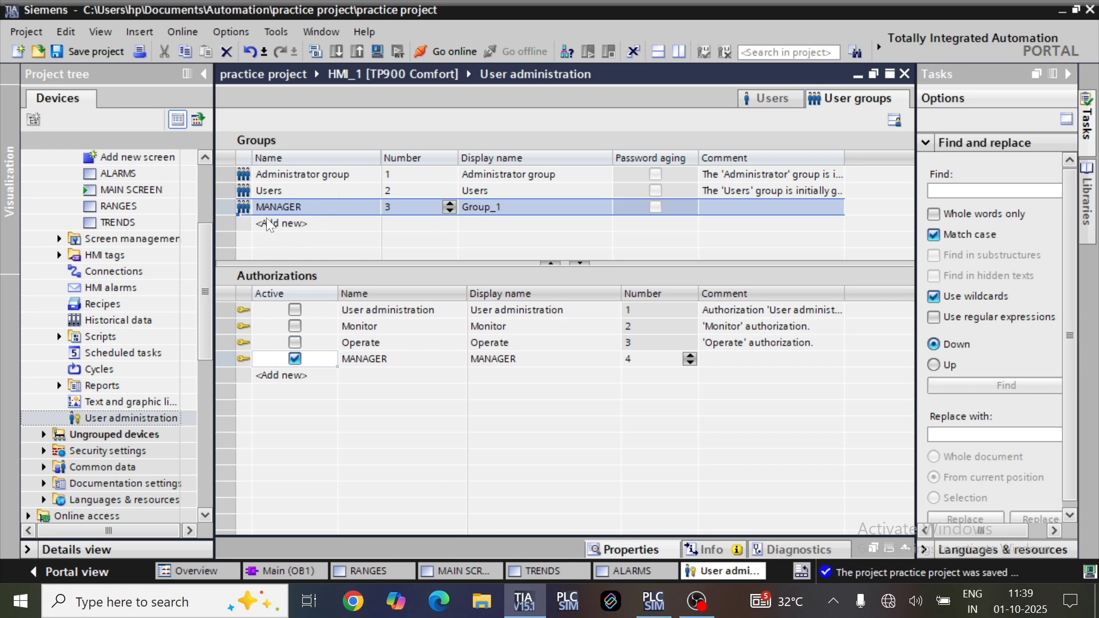
Deactivate the MANAGER authorization for the MANAGER group and activate it again
left_click(316, 356)
left_click(245, 213)
left_click(294, 359)
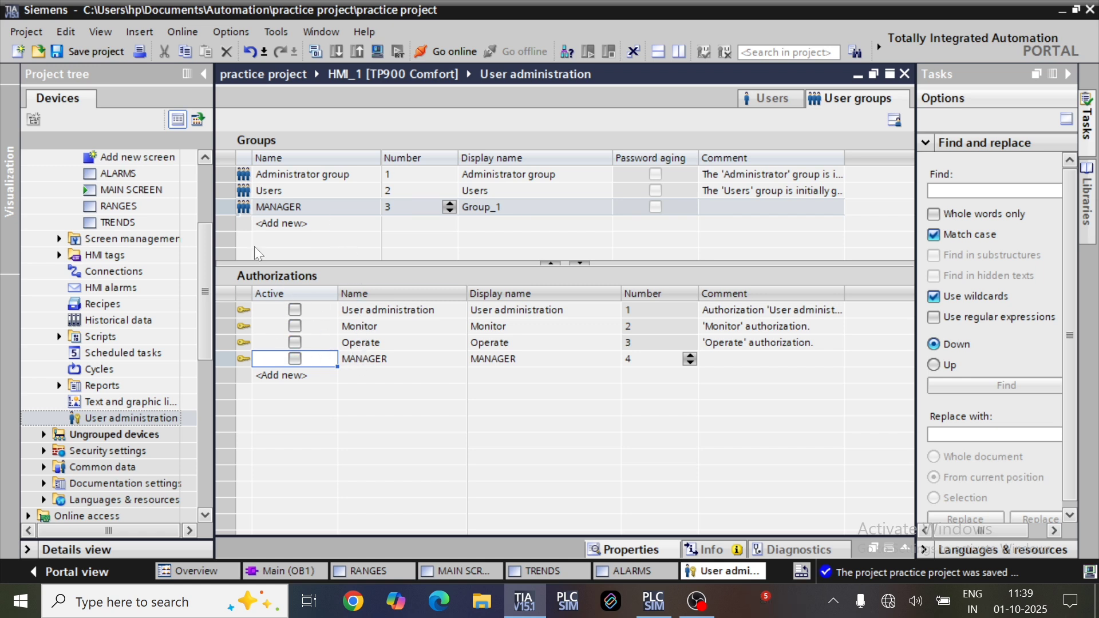
left_click(270, 210)
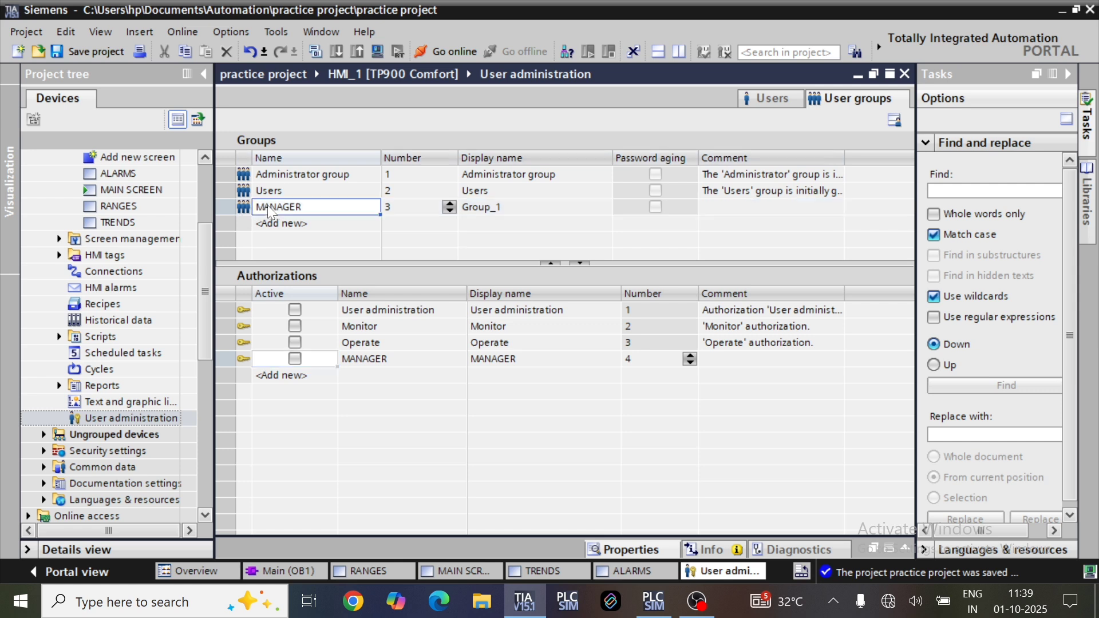
left_click(244, 211)
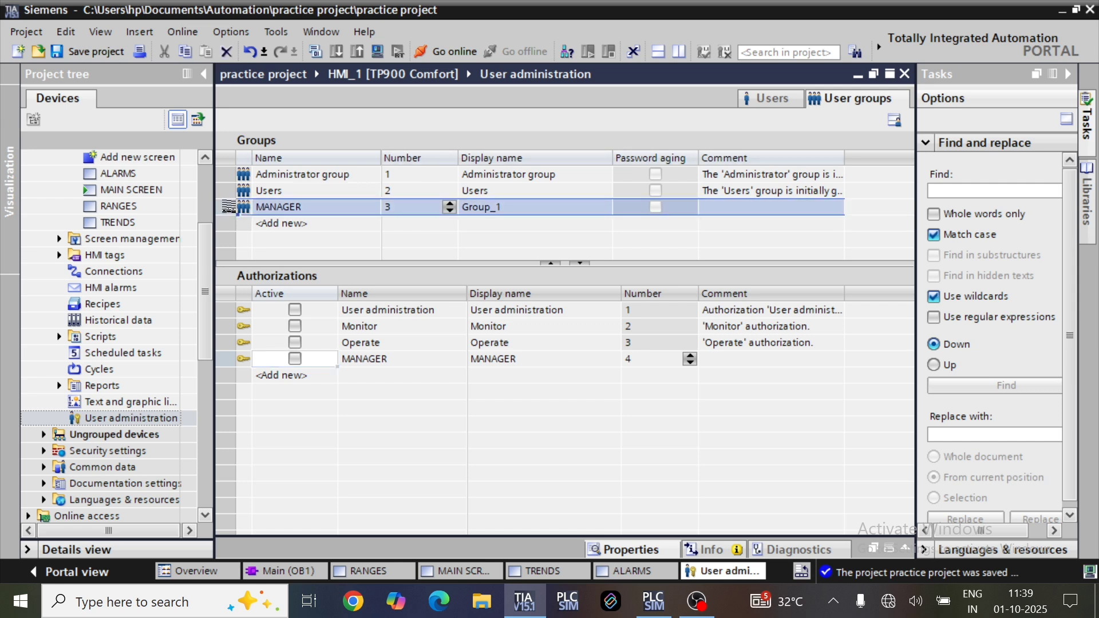
left_click(295, 359)
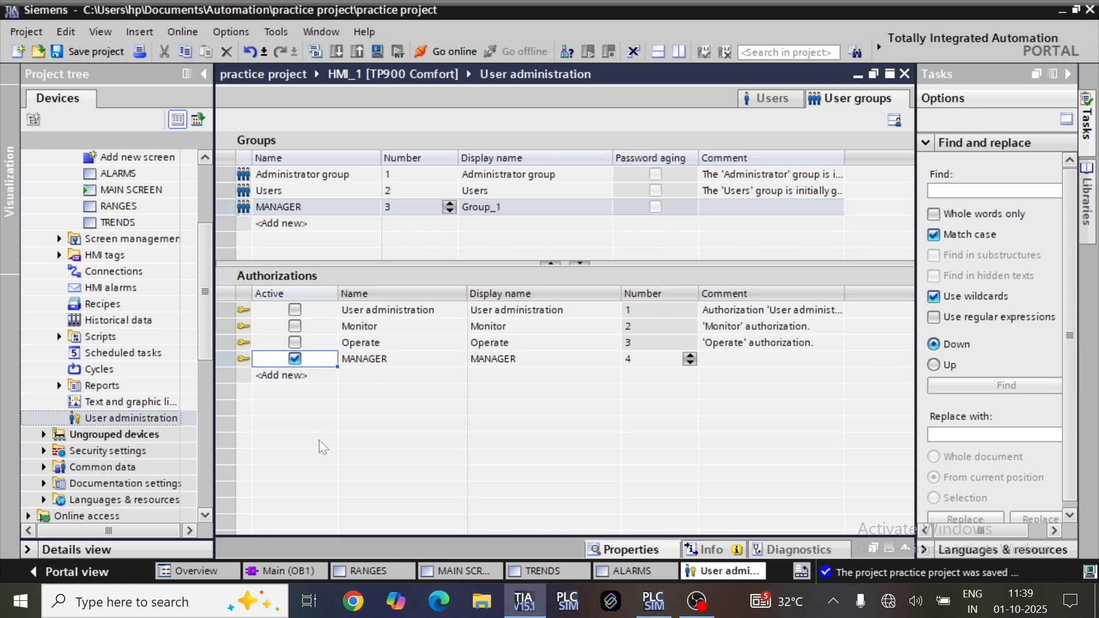
Open the users settings and make the Administrator user a member of the MANAGER group
left_click(245, 194)
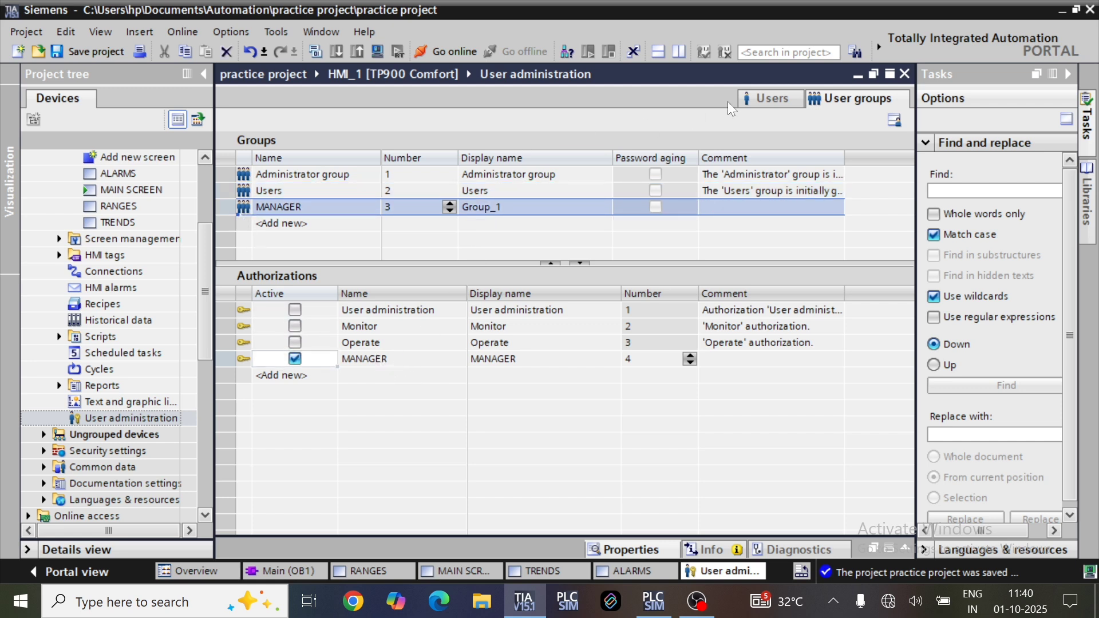
left_click(788, 106)
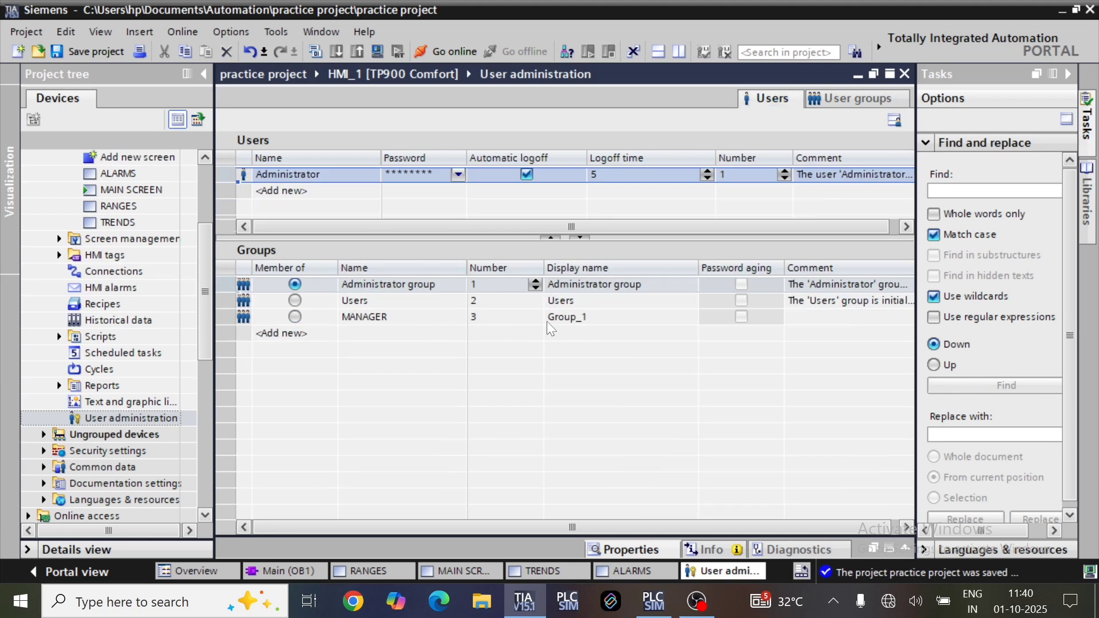
left_click(294, 319)
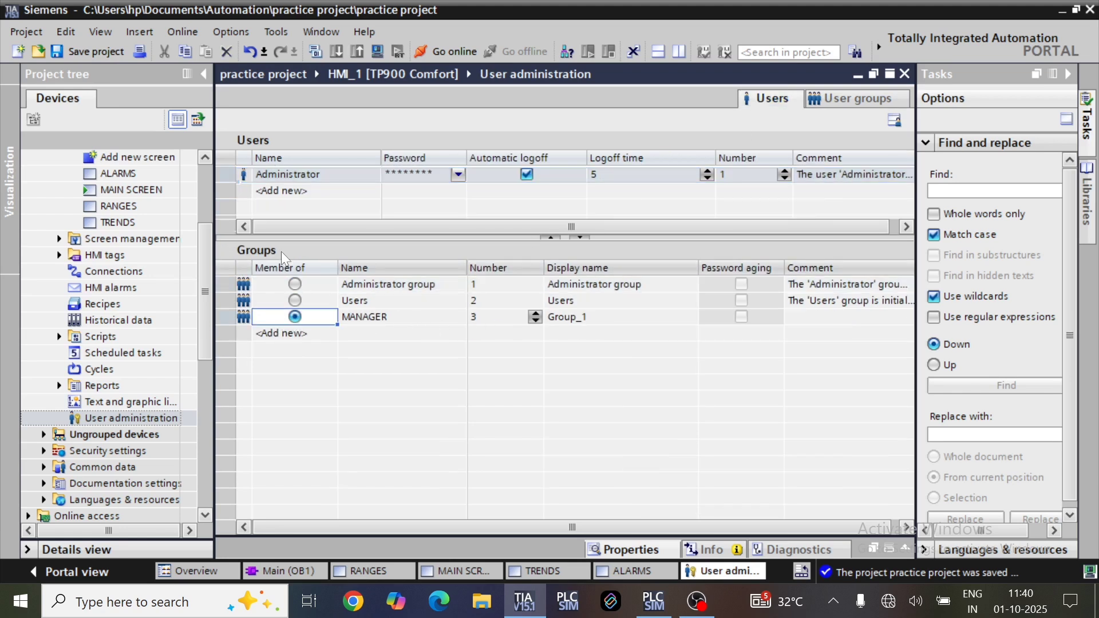
Add a new user named manager02
left_click(298, 196)
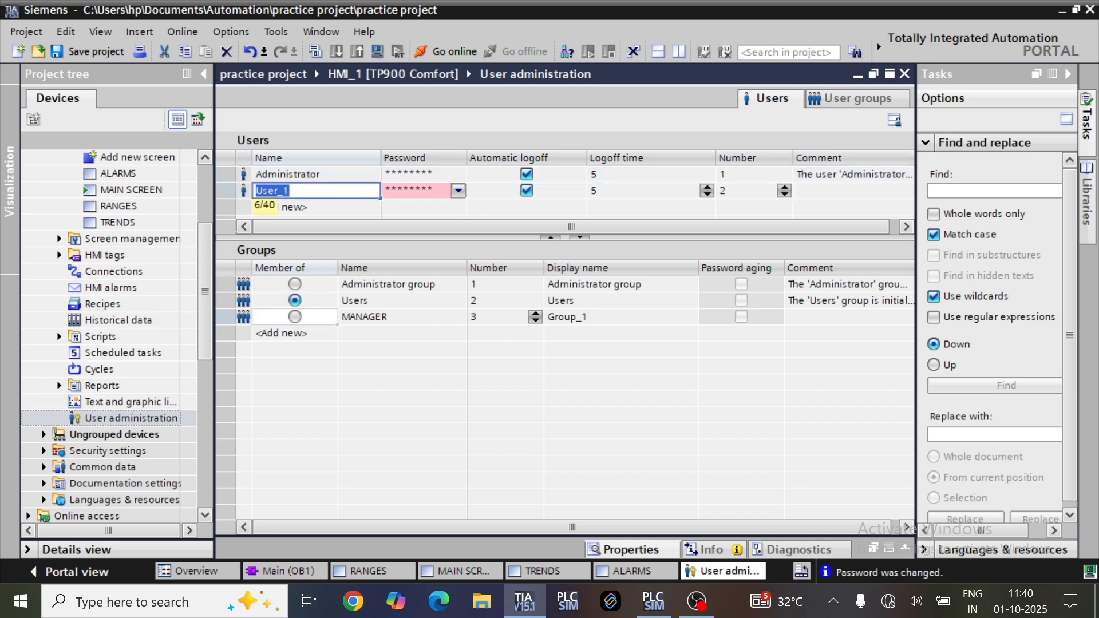
key("BackSpace")
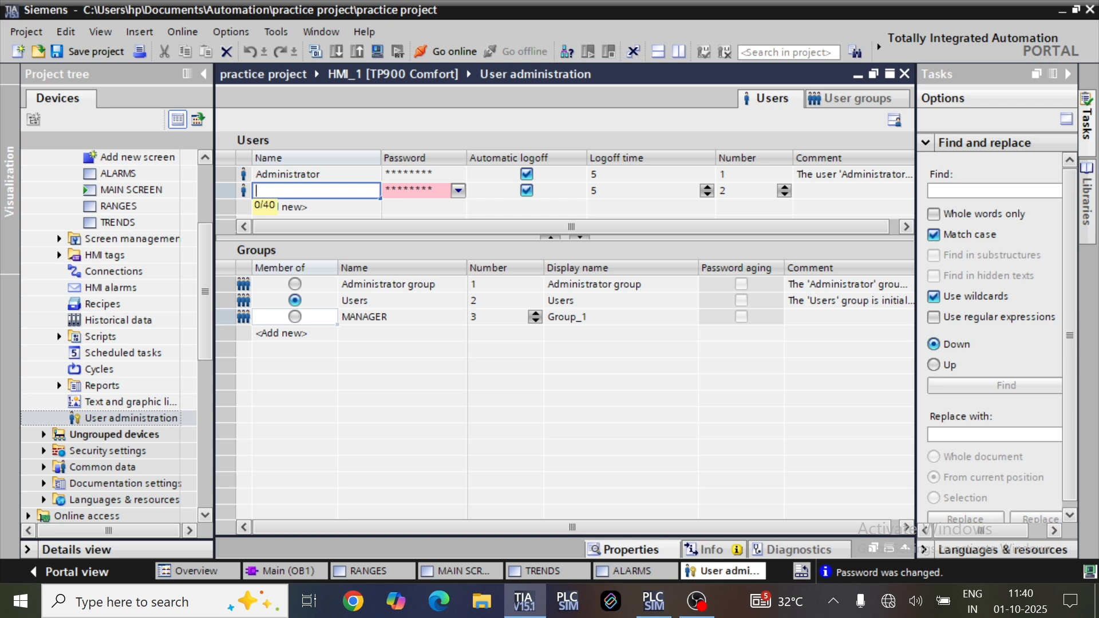
type("manager02")
key("Return")
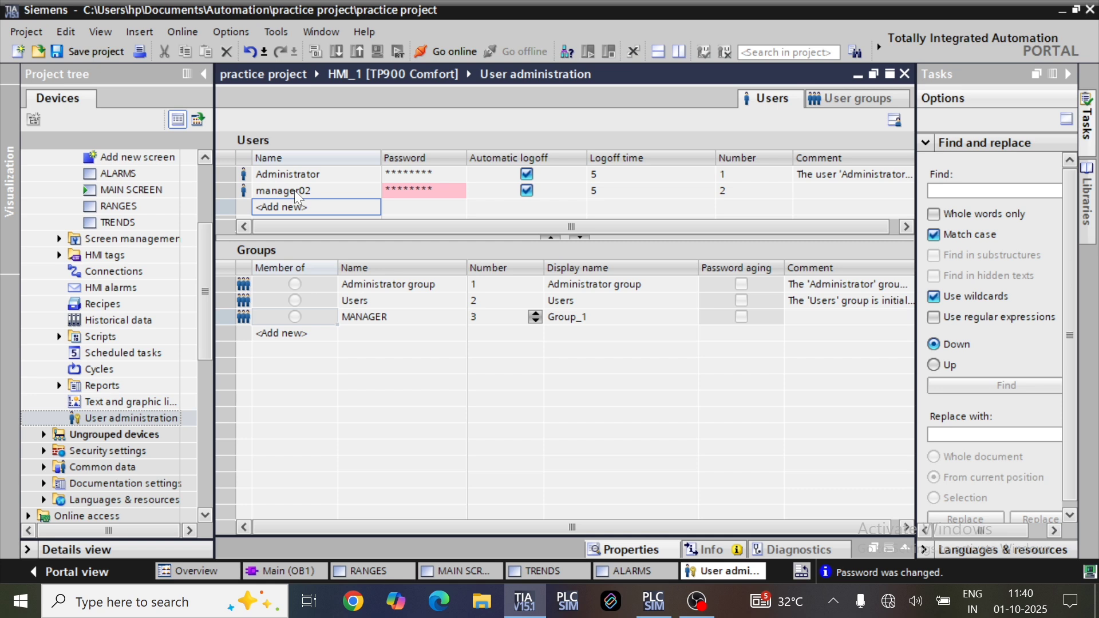
Make the manager02 user a member of the MANAGER group instead of Users
left_click(244, 195)
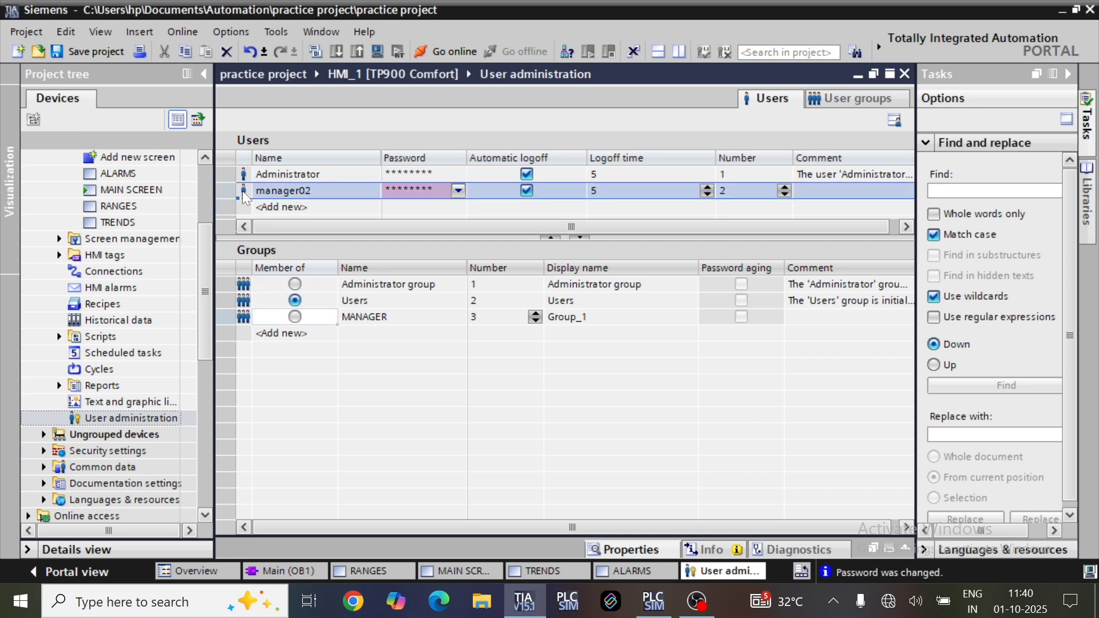
left_click(298, 318)
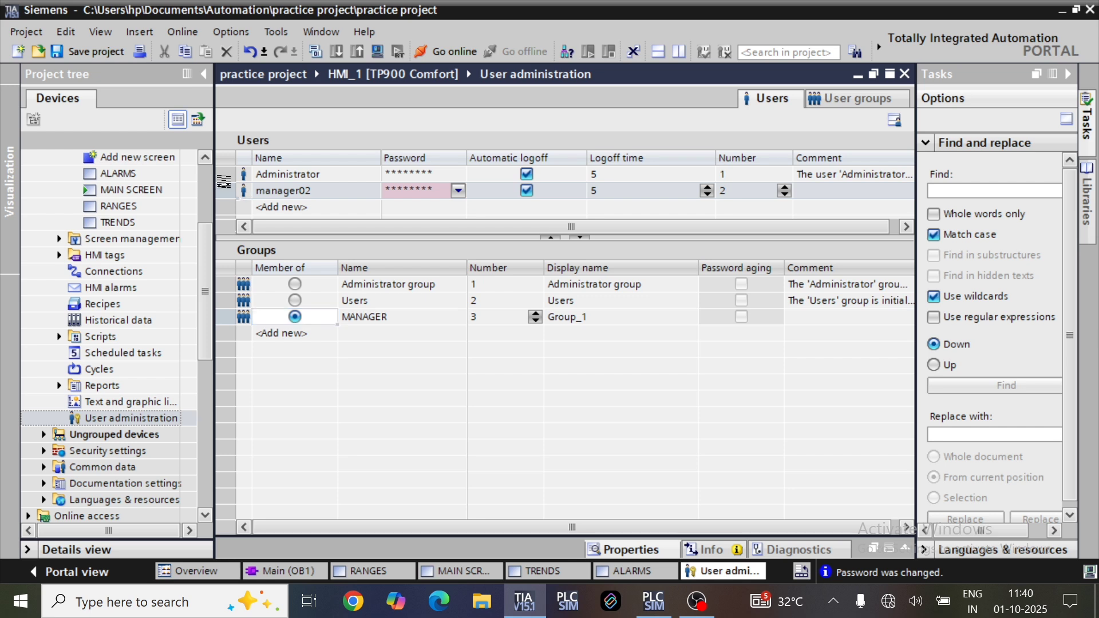
left_click(224, 190)
left_click(294, 301)
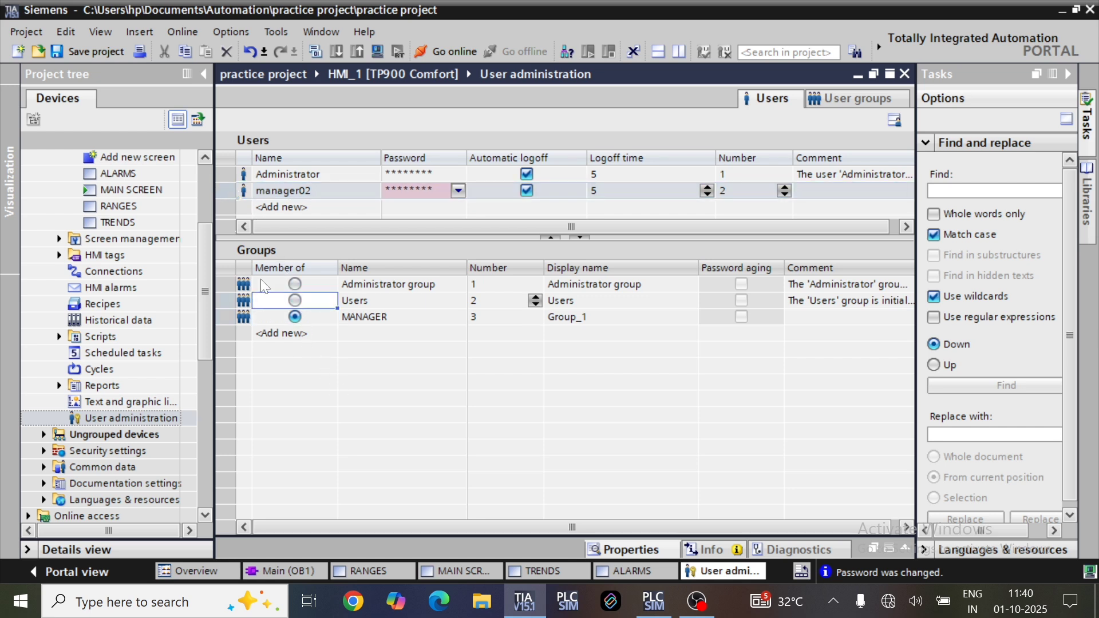
left_click(227, 189)
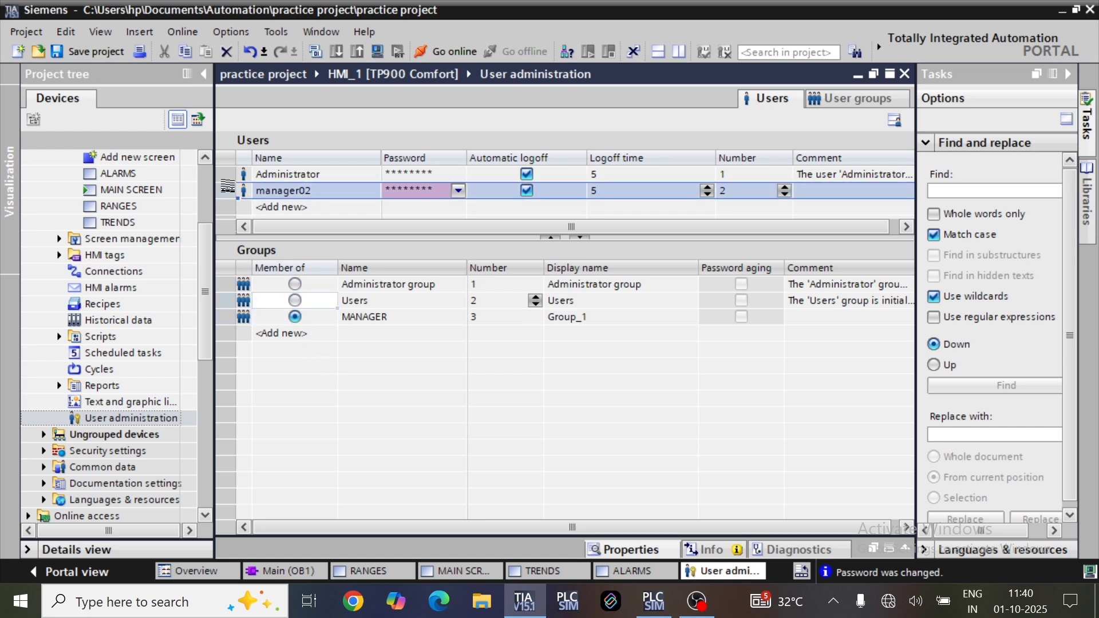
left_click(296, 319)
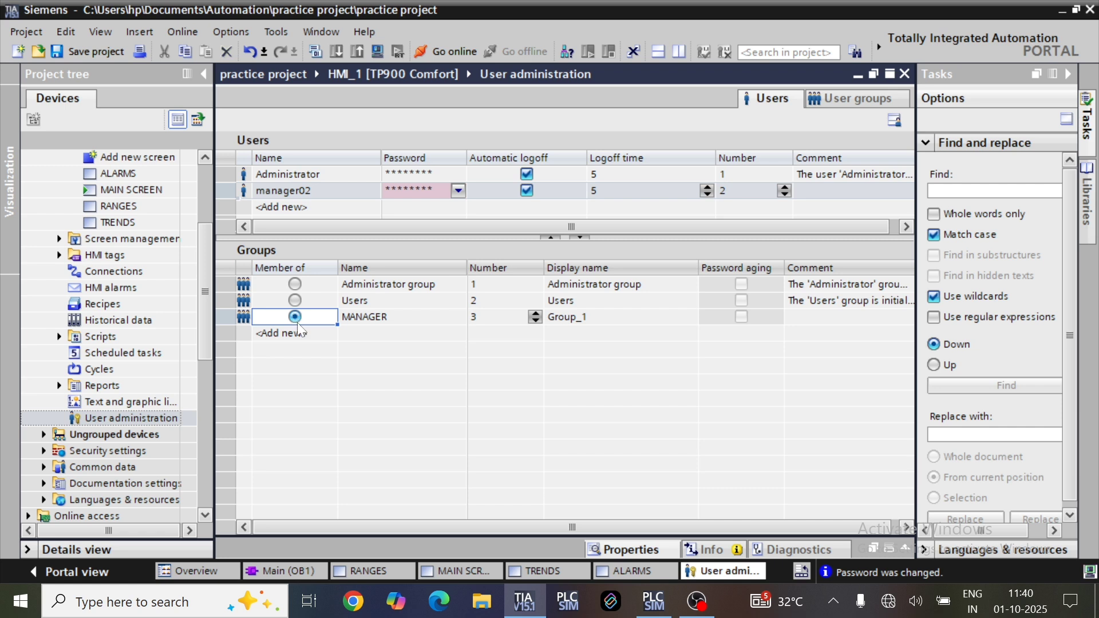
Enter and confirm a new password for the manager02 user
left_click(458, 190)
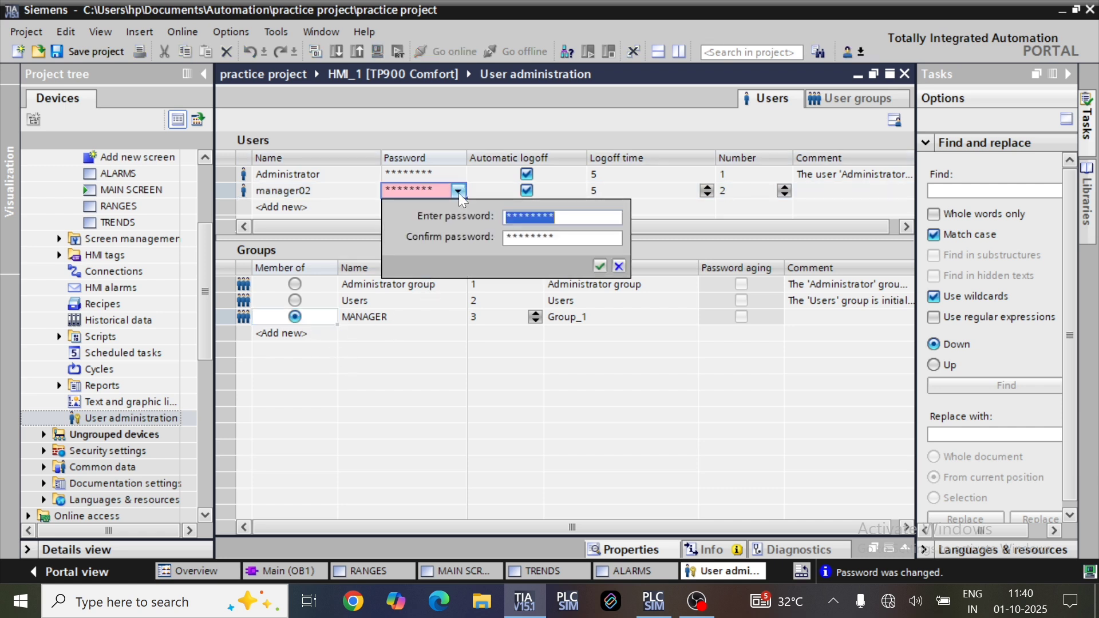
key("BackSpace")
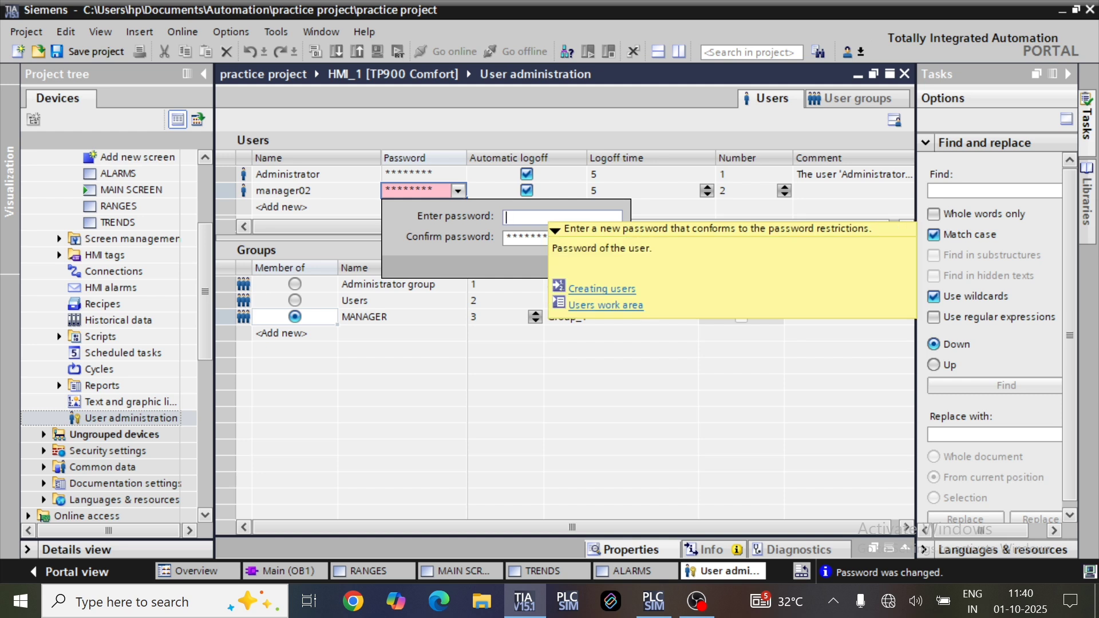
type("*")
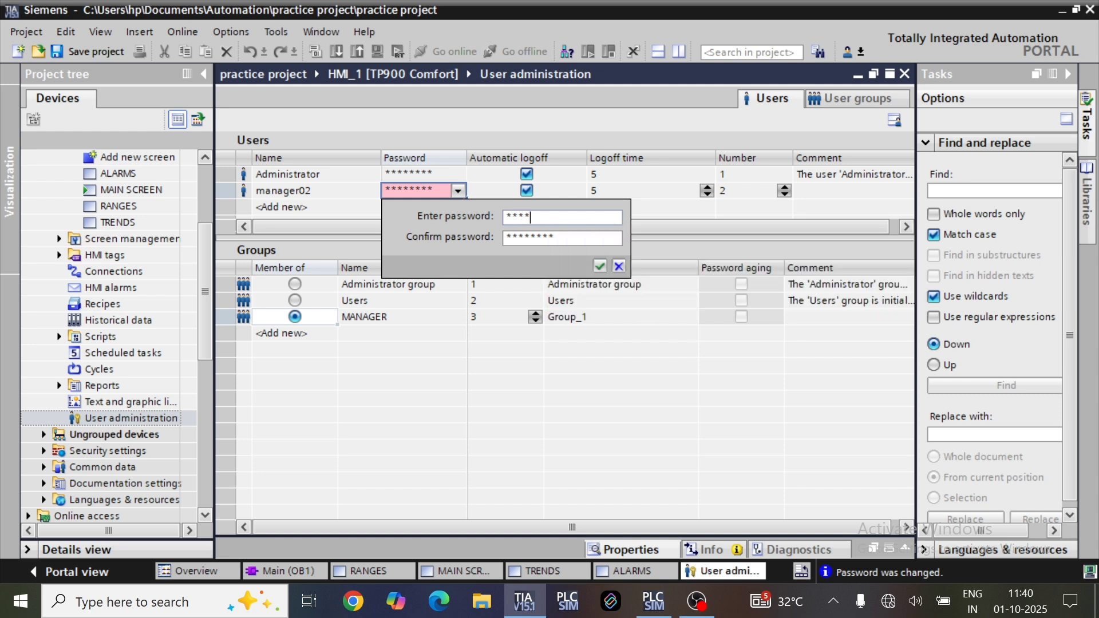
key("Tab")
key("Return")
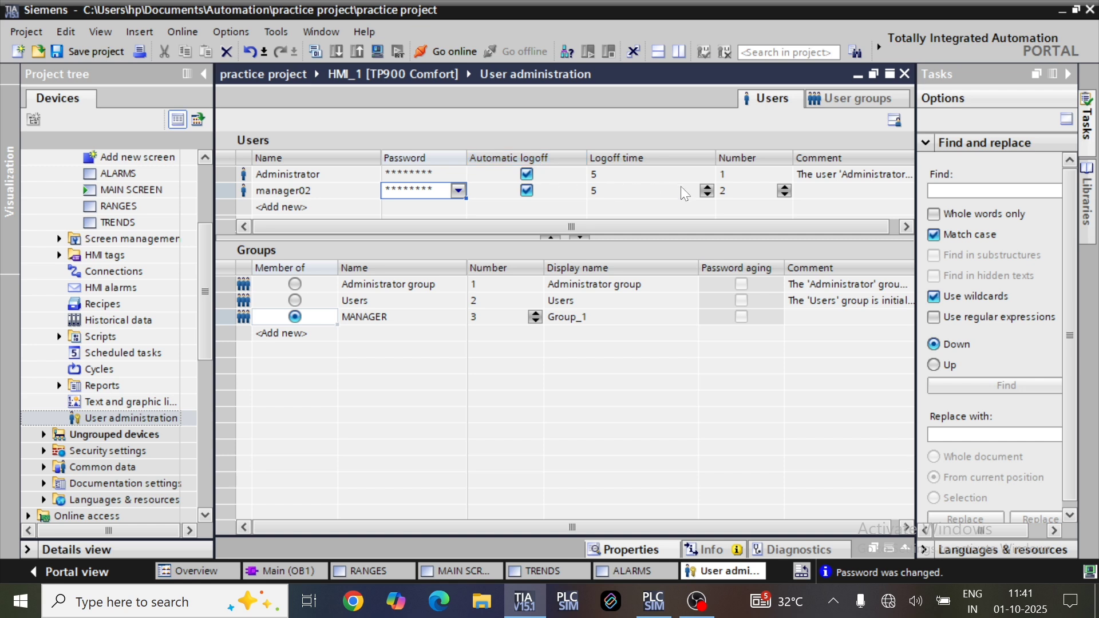
Set the automatic logoff time of the manager02 user to 1
left_click(710, 188)
left_click(711, 187)
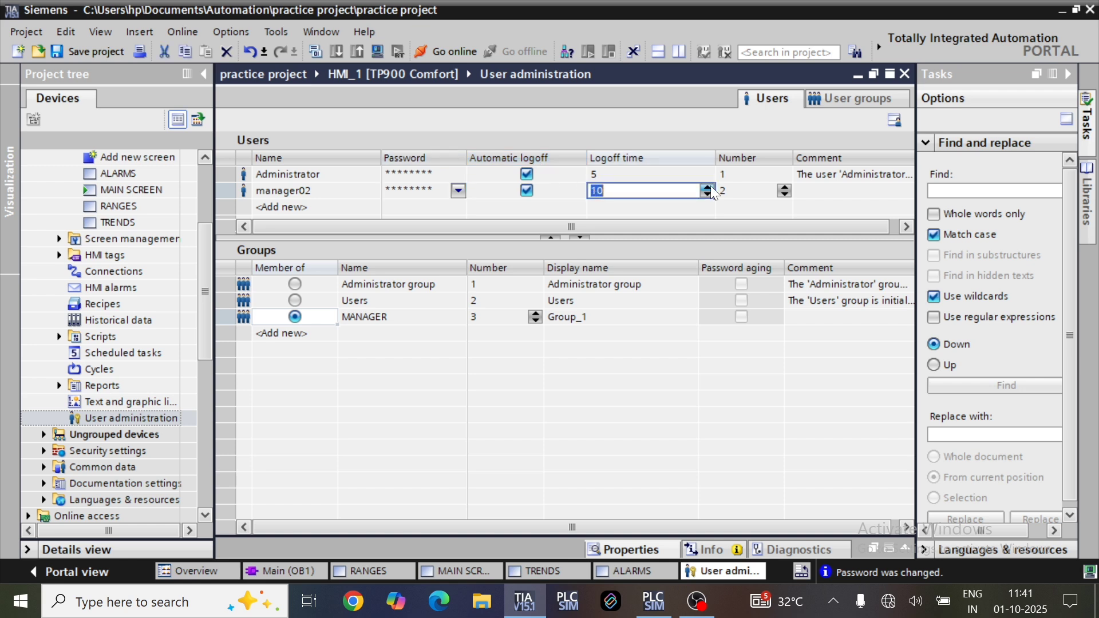
left_click(712, 186)
left_click(711, 186)
left_click(709, 194)
left_click(640, 211)
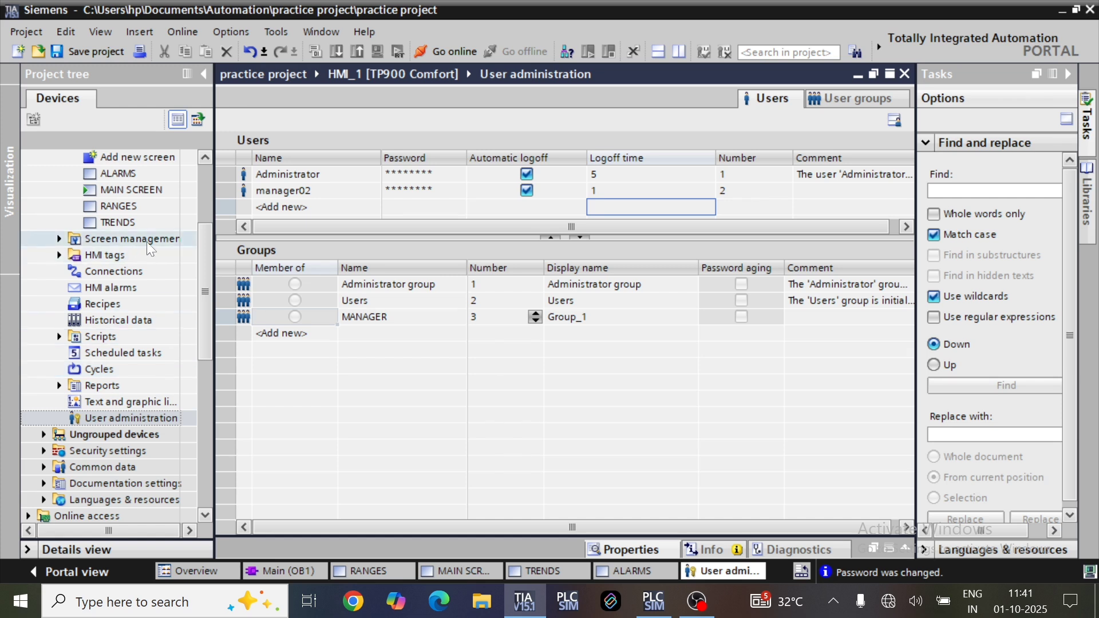
Return to the MAIN SCREEN editor from user administration
scroll(175, 244, "up", 2)
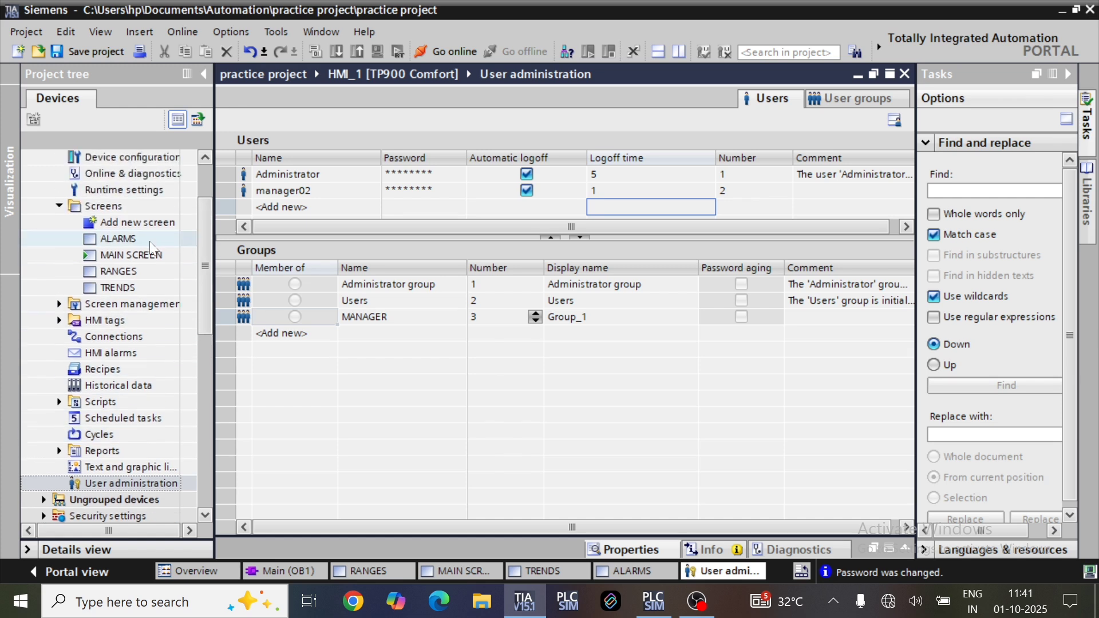
left_click(143, 287)
left_click(145, 273)
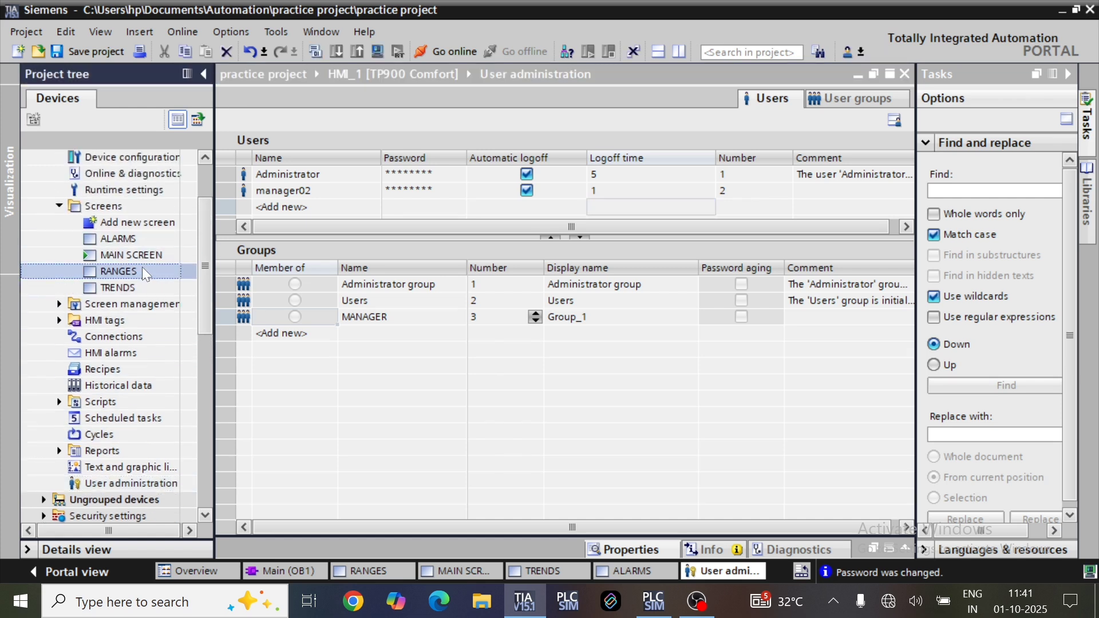
left_click(443, 571)
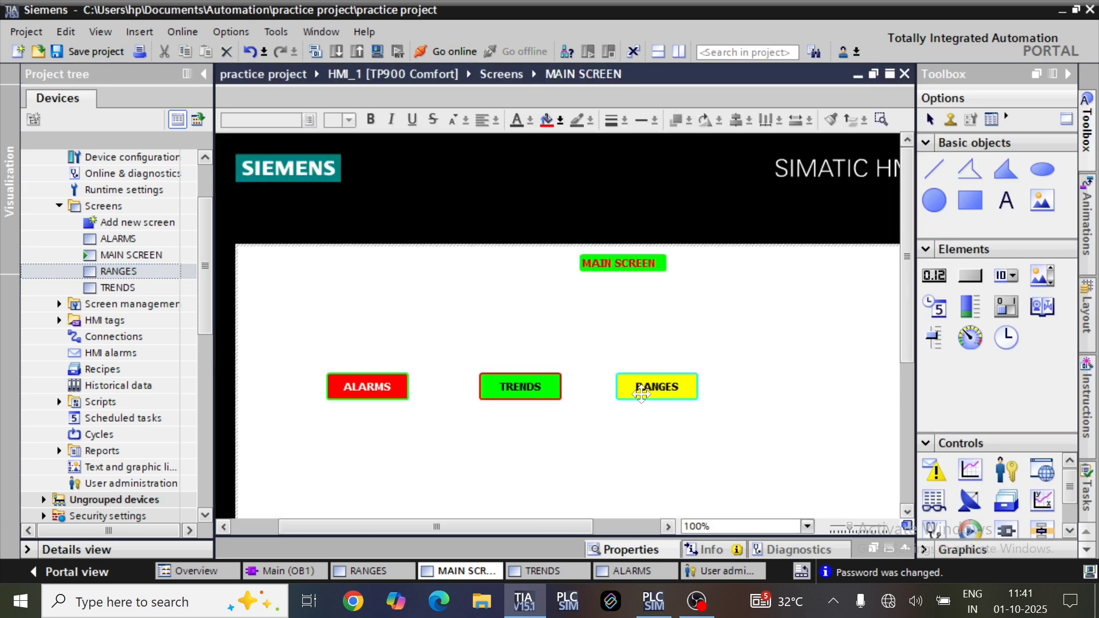
right_click(642, 393)
left_click(675, 380)
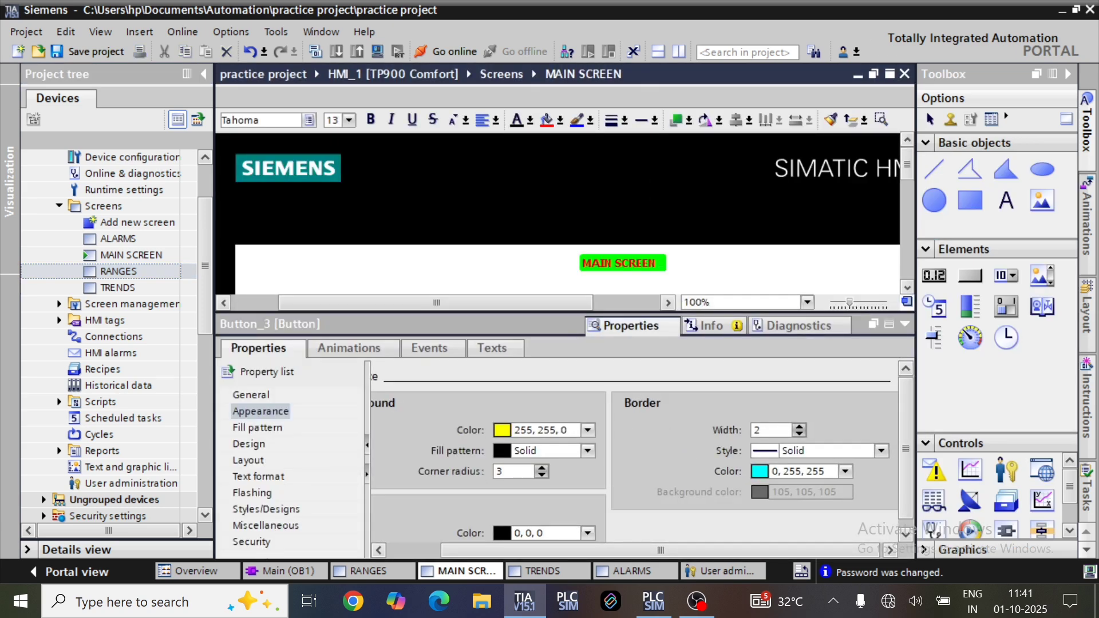
left_click(905, 324)
scroll(785, 422, "down", 3)
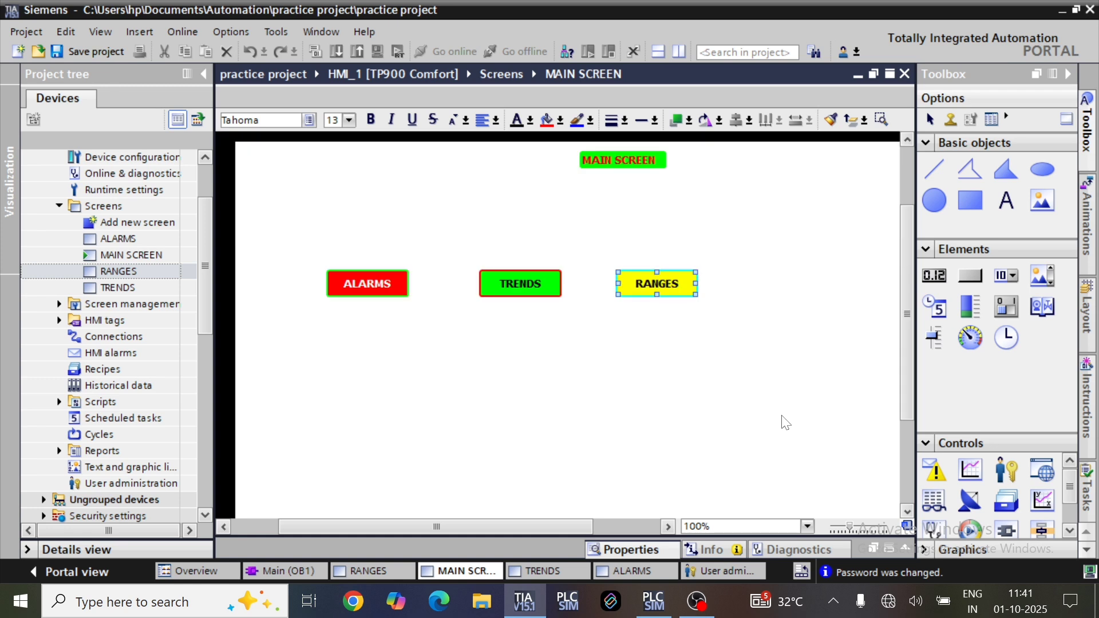
left_click(677, 366)
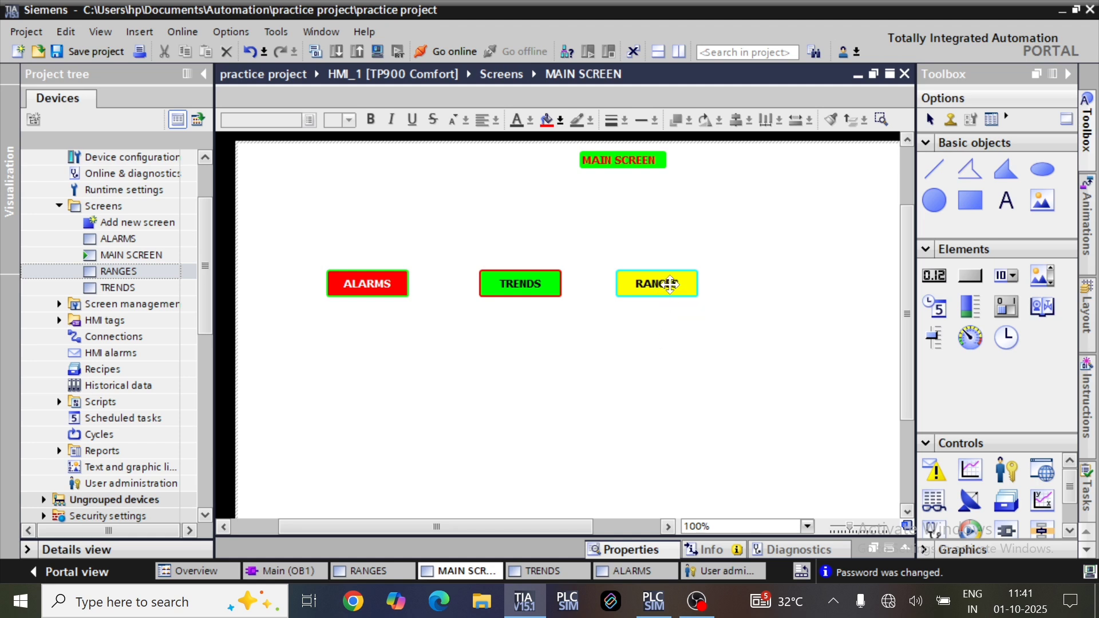
Assign the MANAGER authorization to the RANGES button on MAIN SCREEN through its runtime security properties
left_click(671, 285)
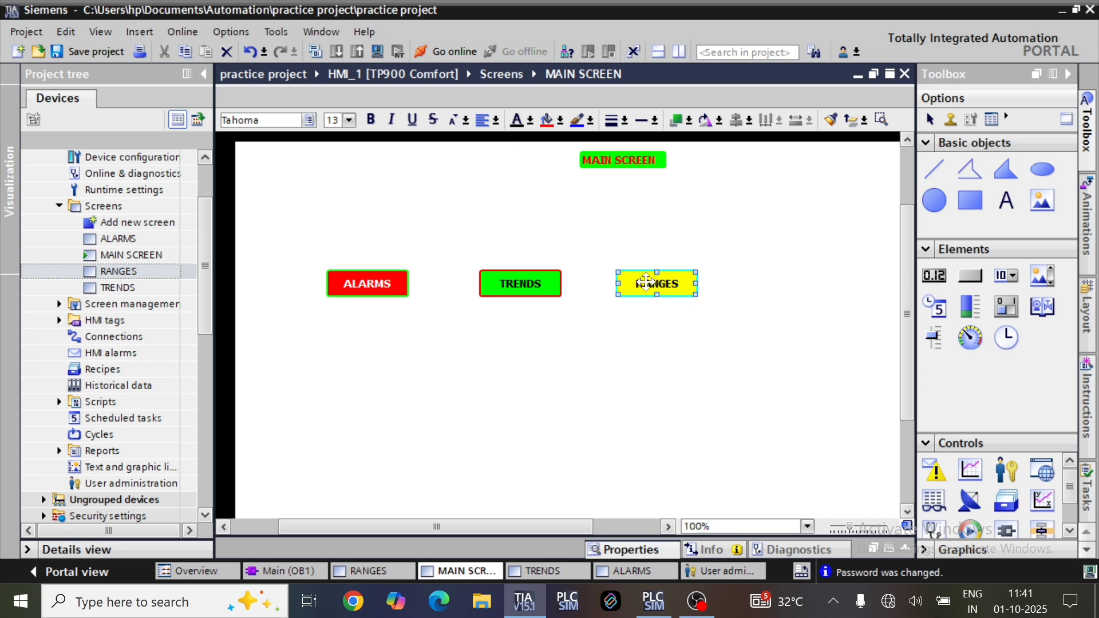
left_click(672, 329)
right_click(676, 285)
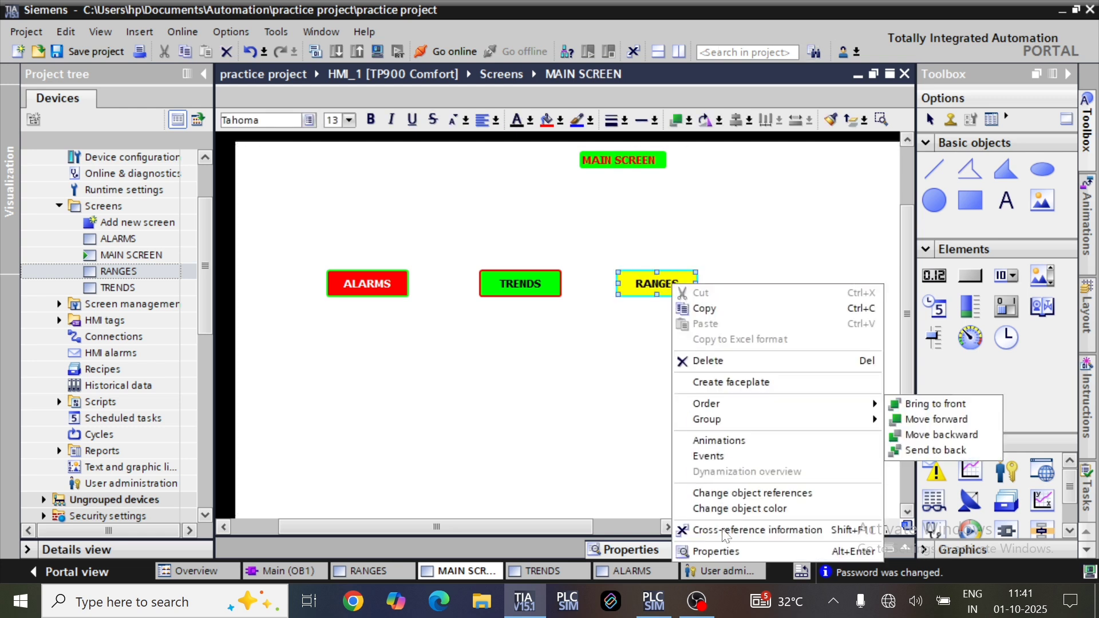
left_click(728, 552)
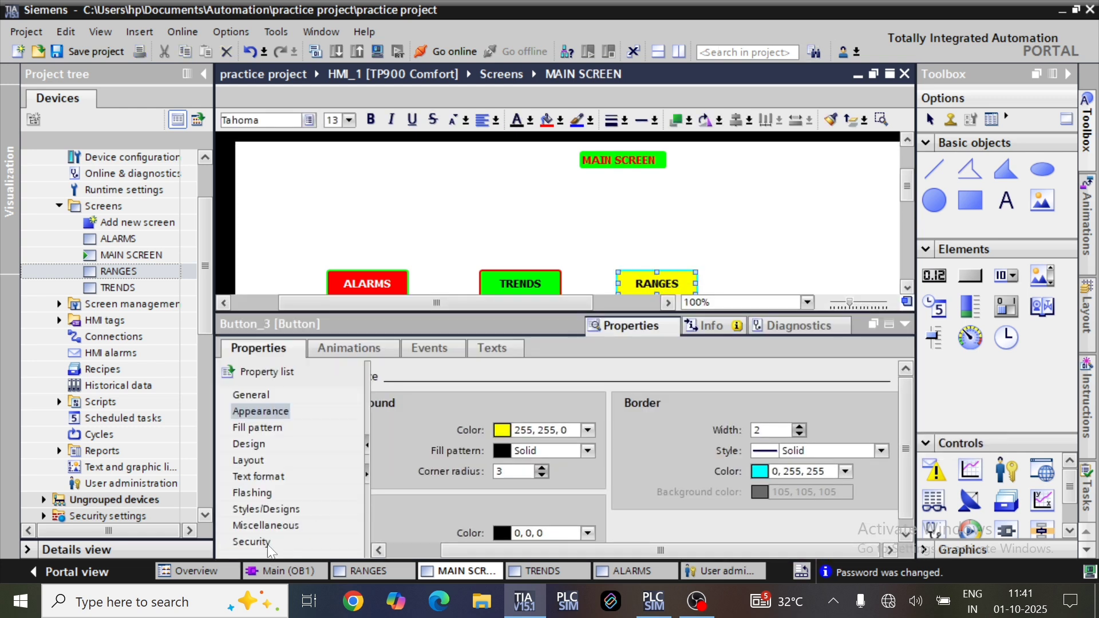
left_click(268, 542)
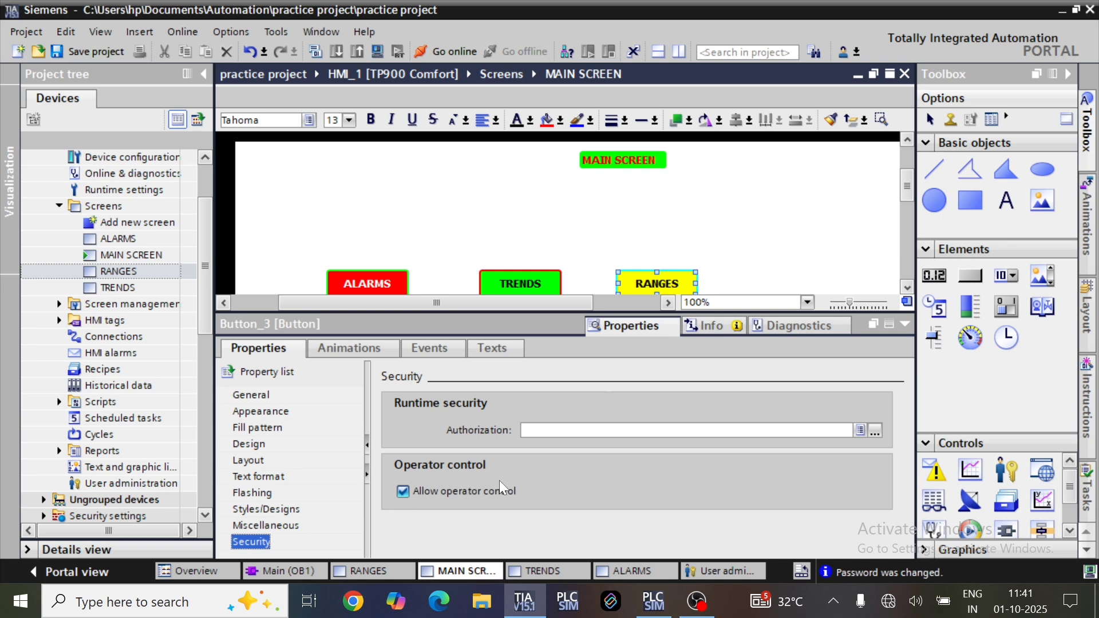
left_click(876, 431)
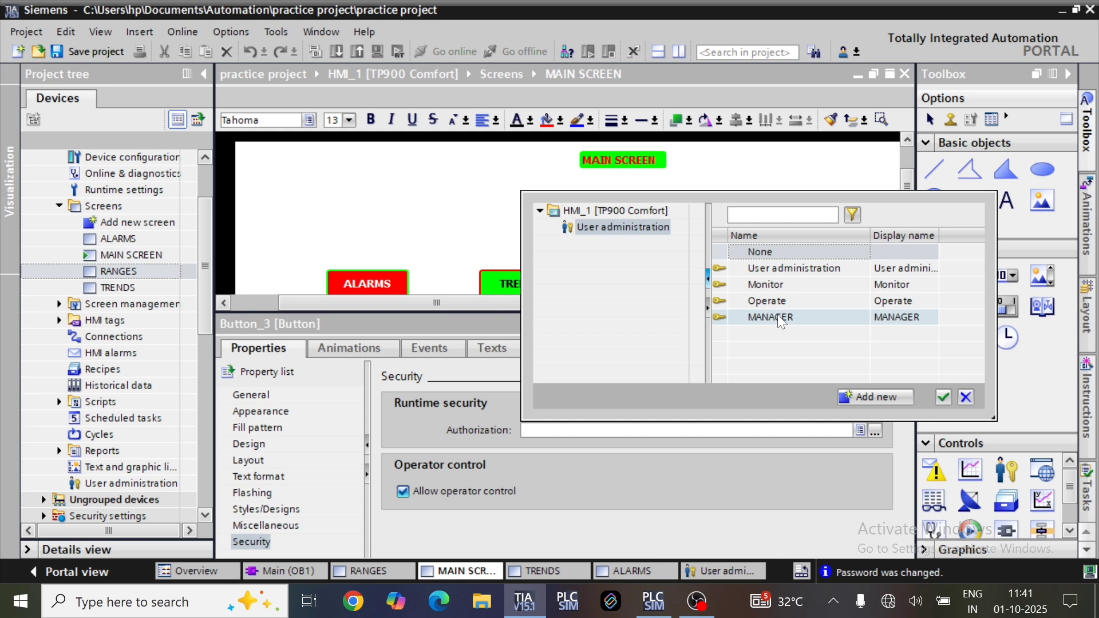
double_click(781, 319)
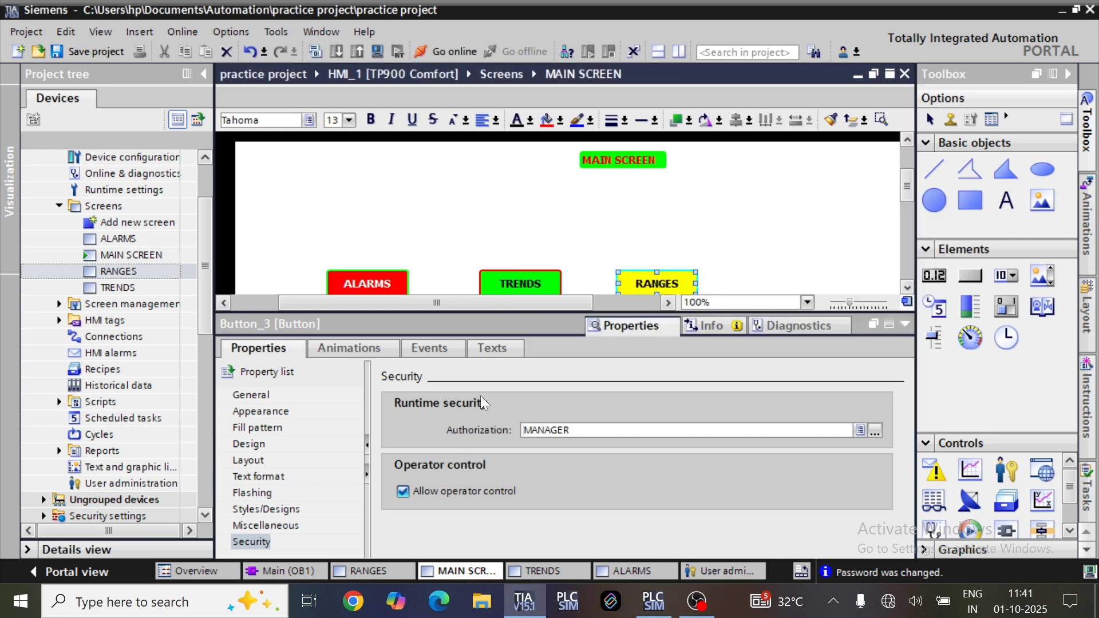
left_click(894, 329)
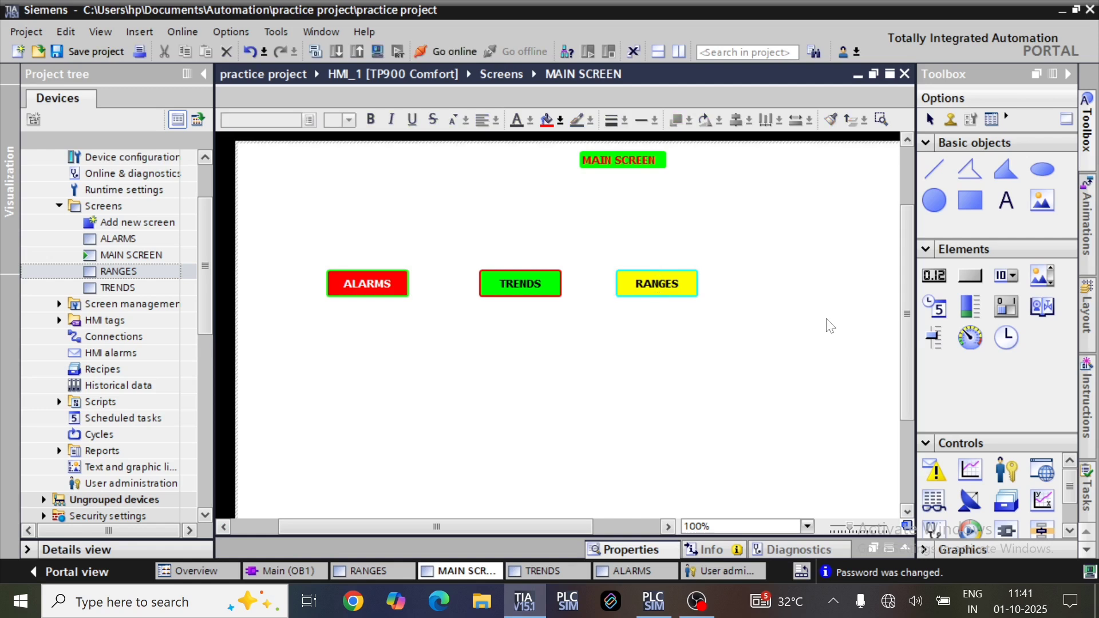
Save the project and compile HMI_1 to run it in the runtime simulation
left_click(831, 321)
left_click(96, 53)
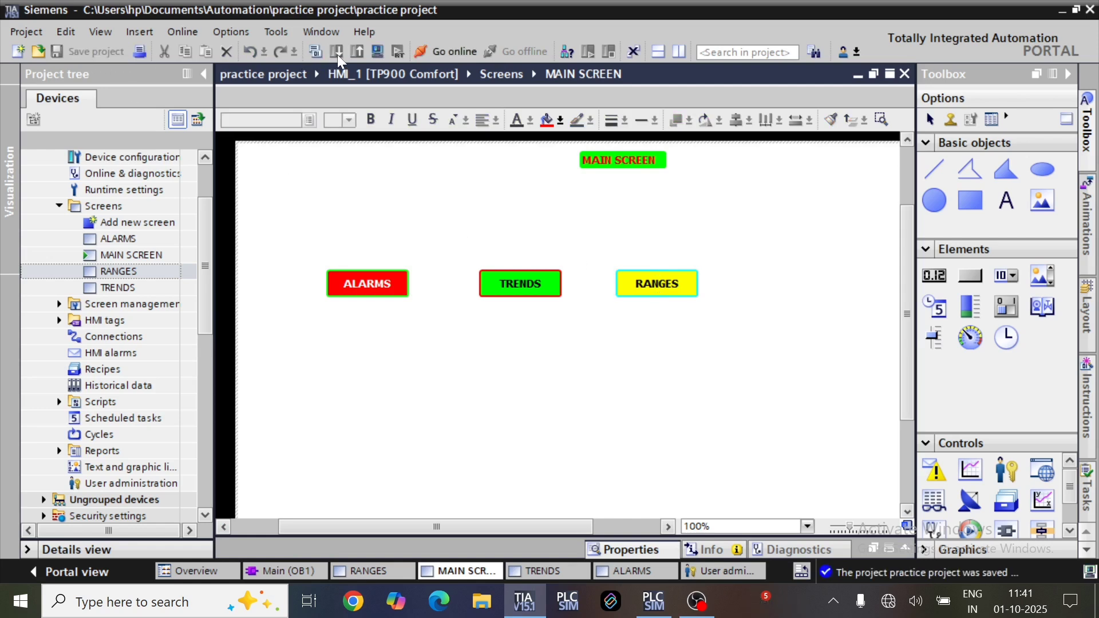
left_click(315, 52)
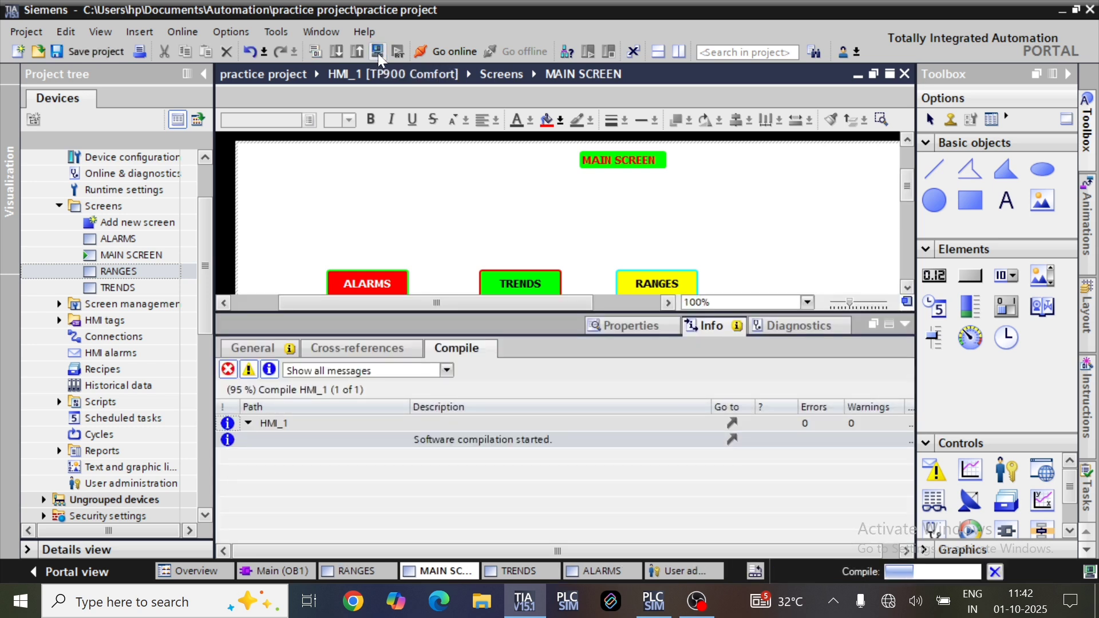
left_click(906, 324)
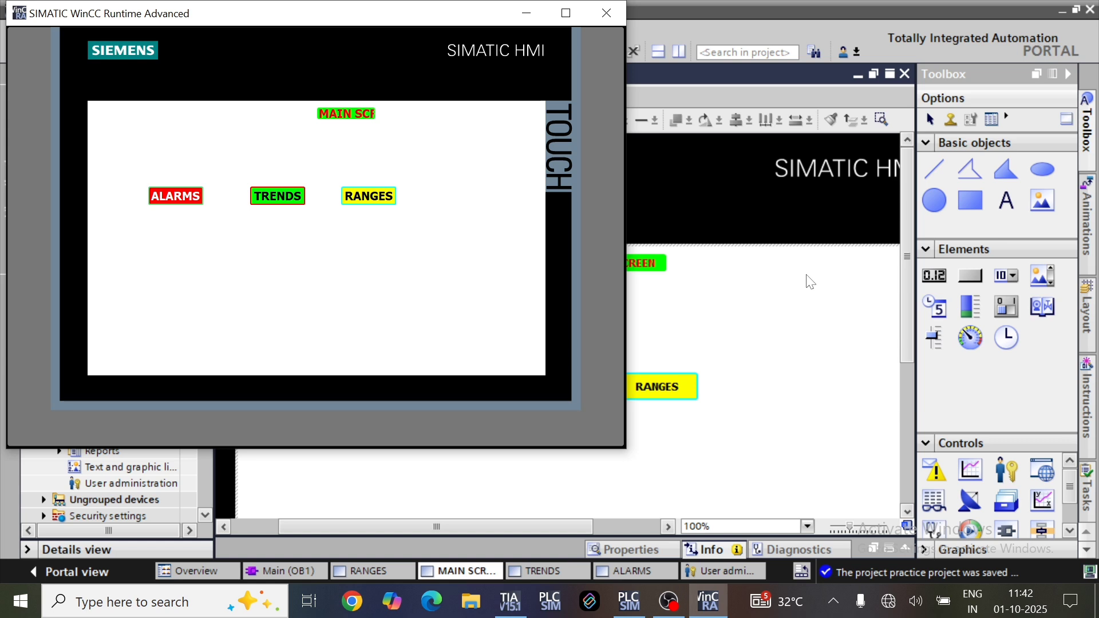
Maximize the runtime simulation and test the navigation between MAIN SCREEN, ALARMS and TRENDS
left_click_drag(324, 13, 726, 51)
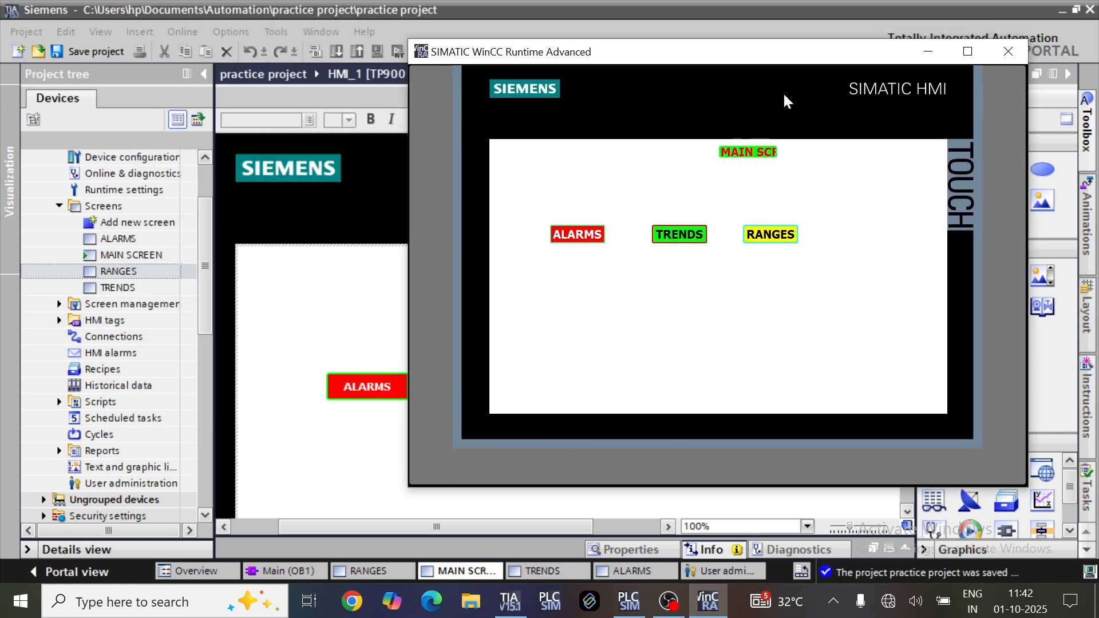
left_click(980, 46)
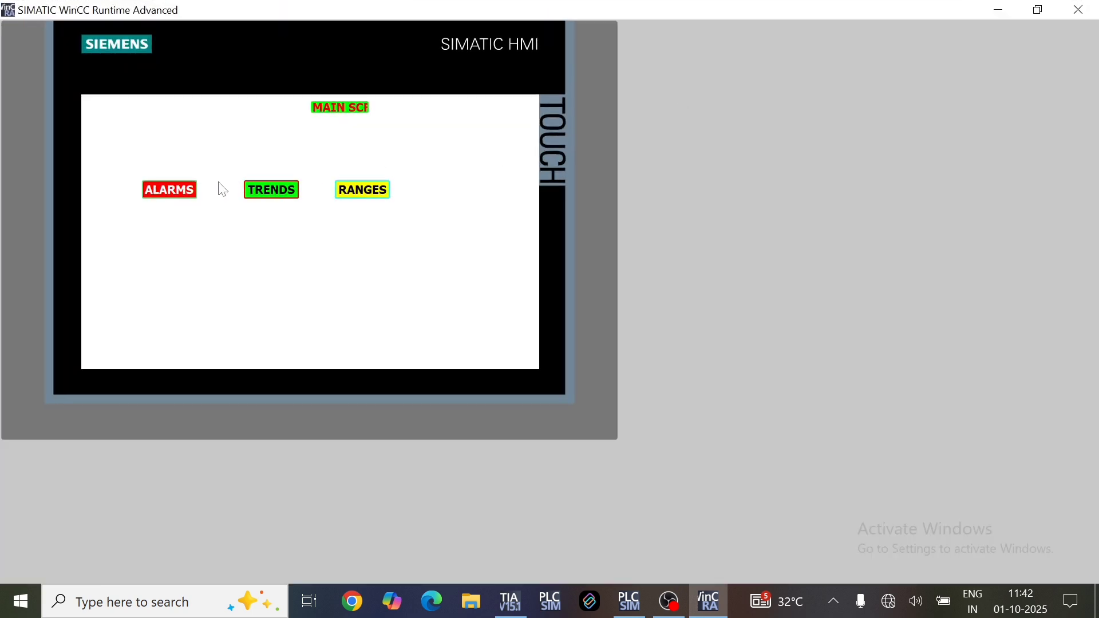
left_click(182, 195)
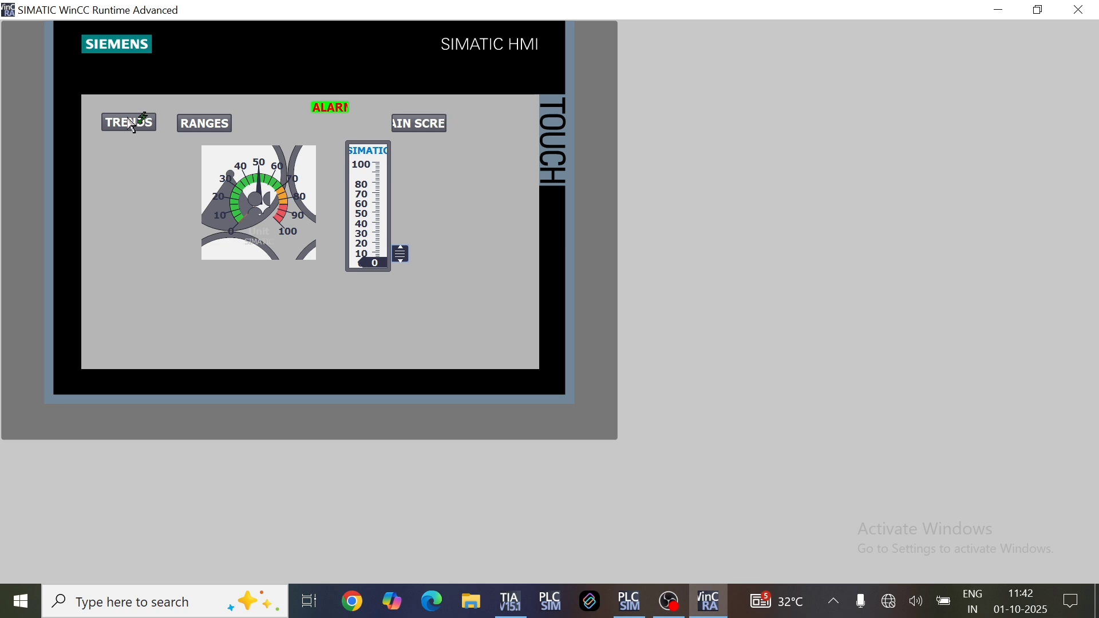
left_click(418, 127)
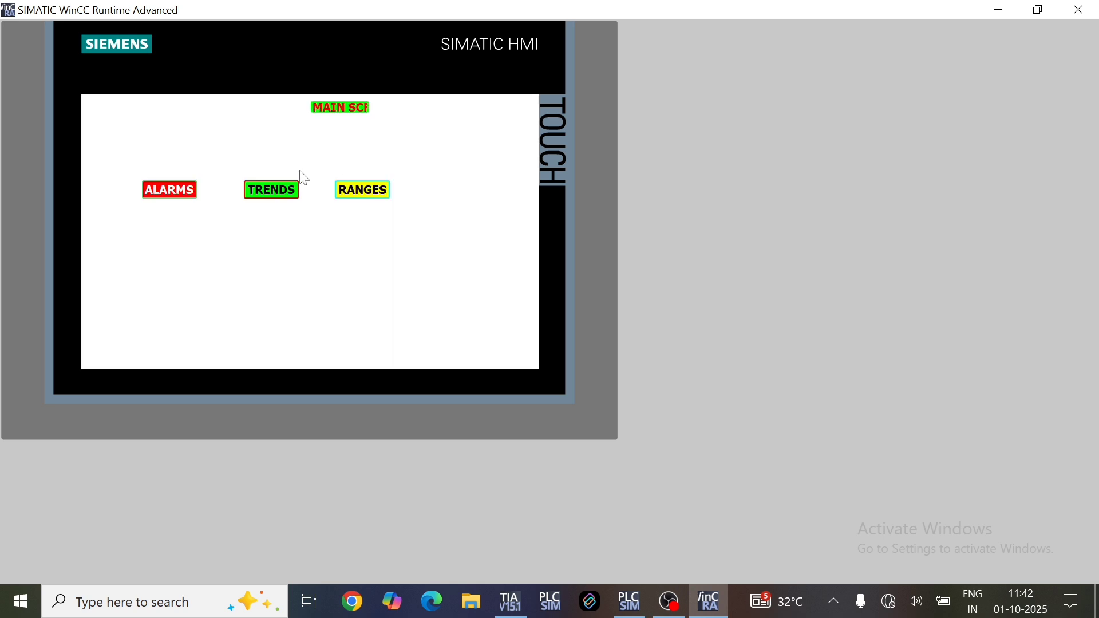
left_click(283, 189)
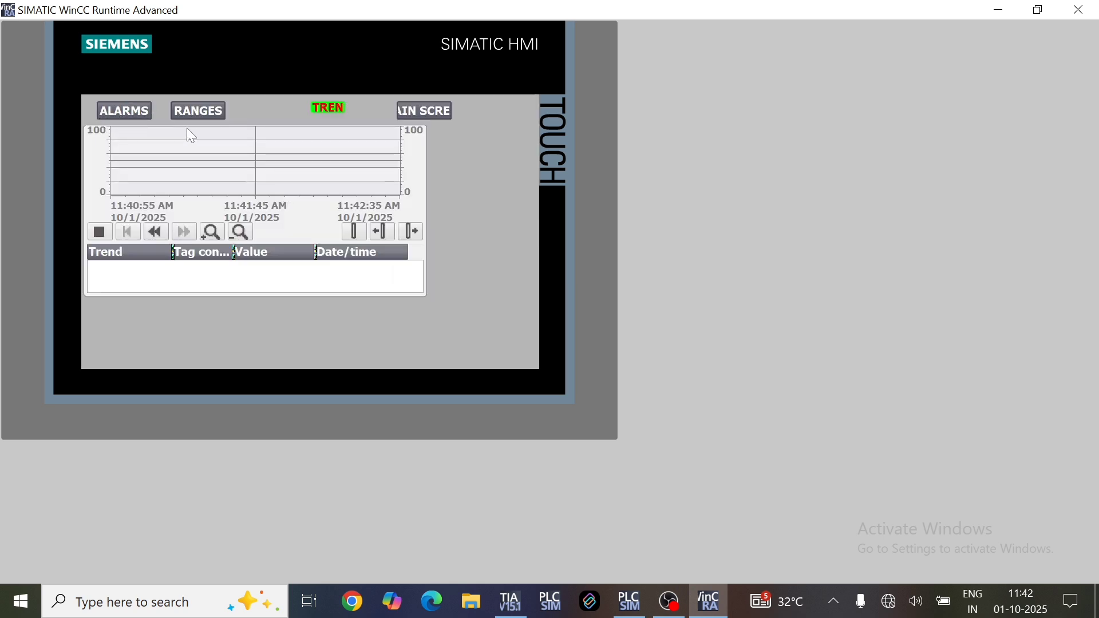
left_click(126, 111)
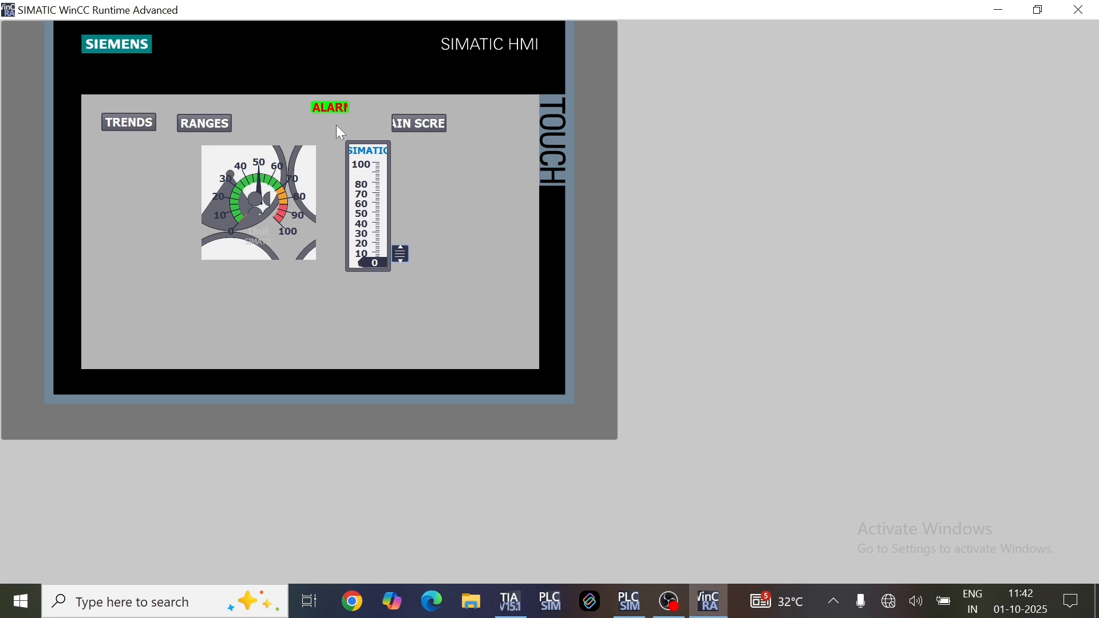
left_click(421, 124)
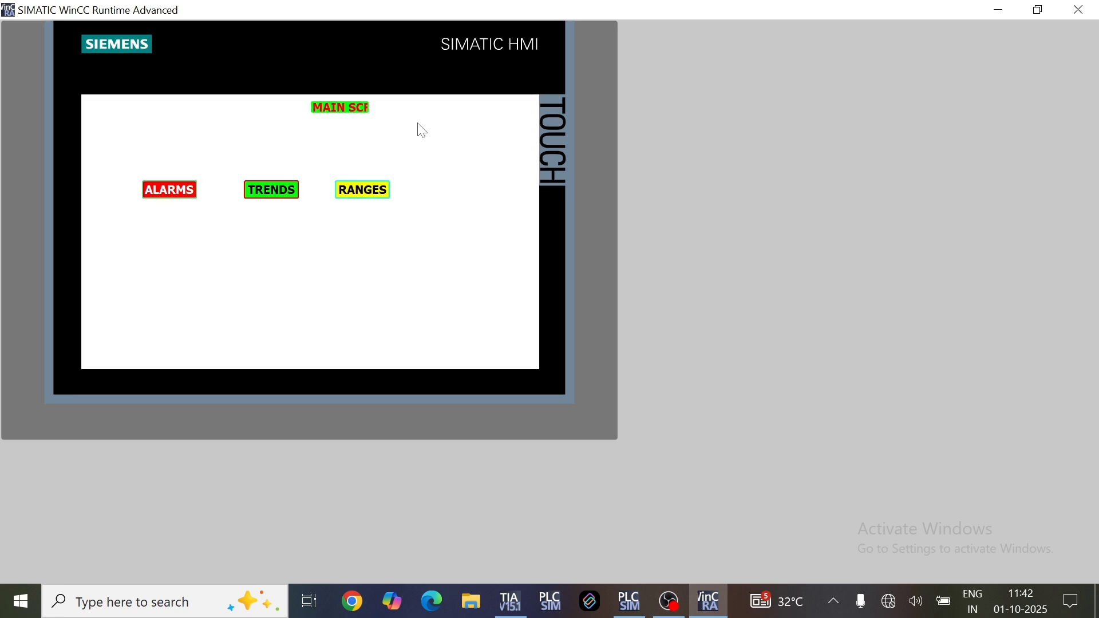
Request the RANGES screen in the simulation and try to enter the user name in the login dialog
left_click(378, 196)
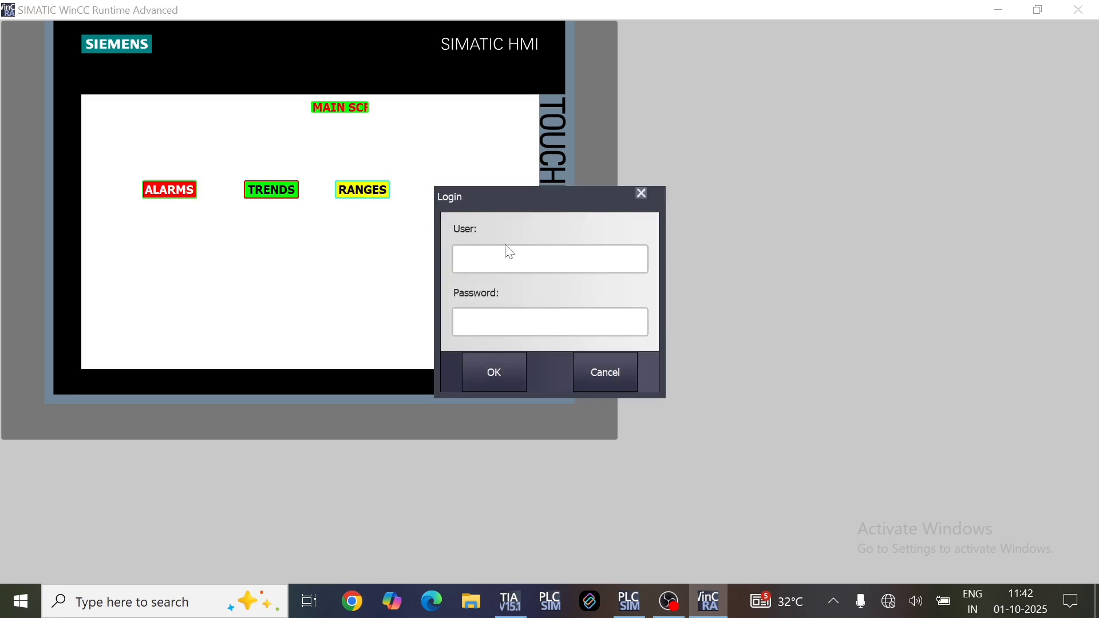
left_click(536, 259)
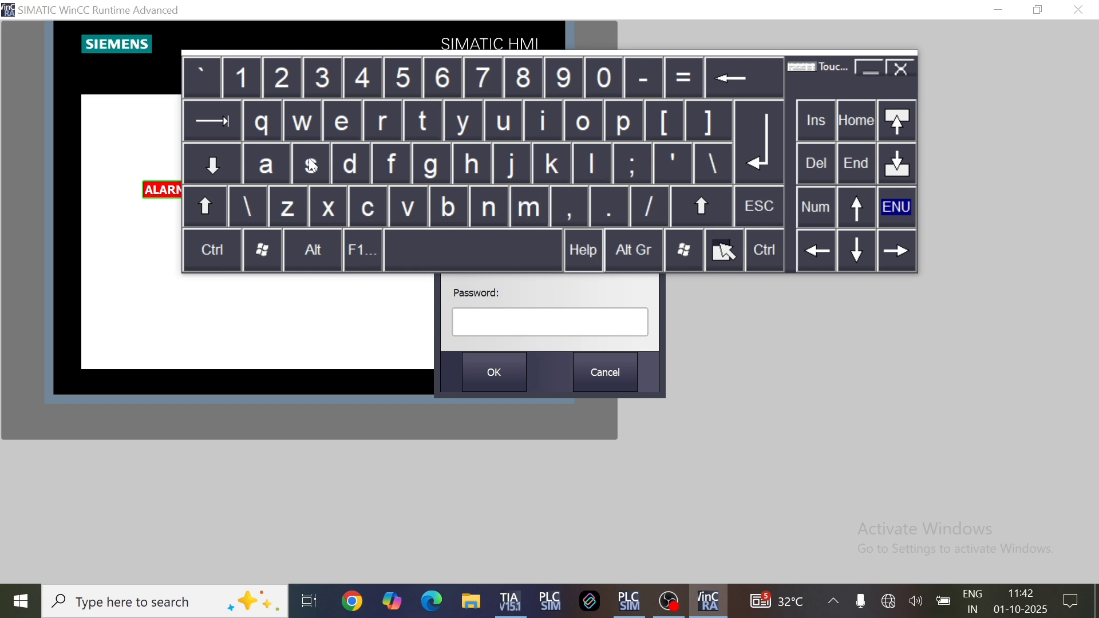
key("space")
left_click(873, 69)
left_click(902, 68)
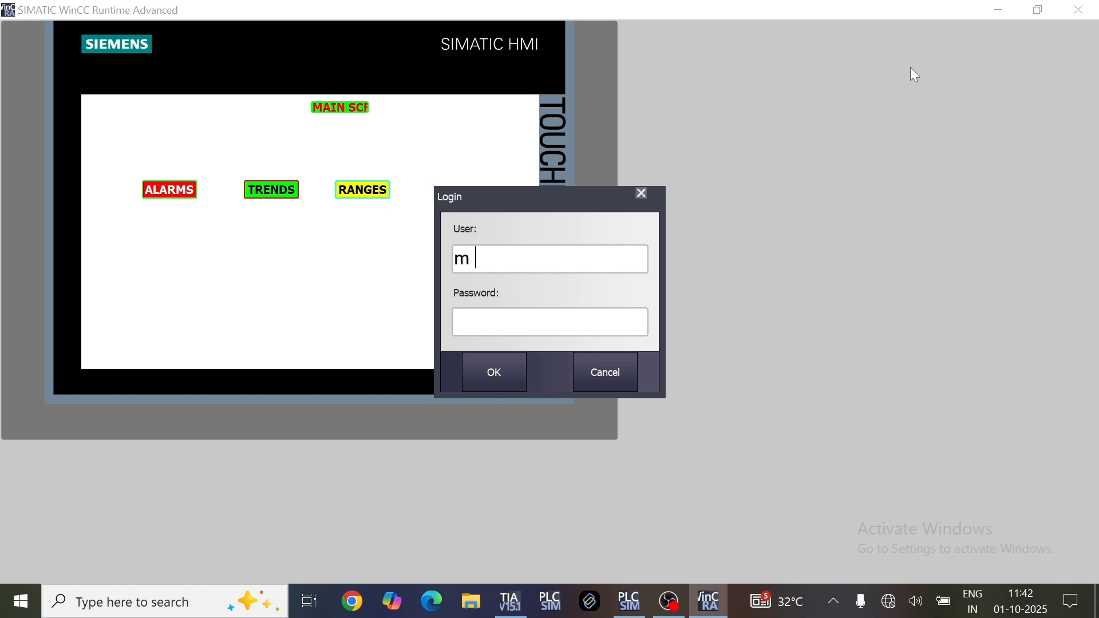
left_click(1006, 12)
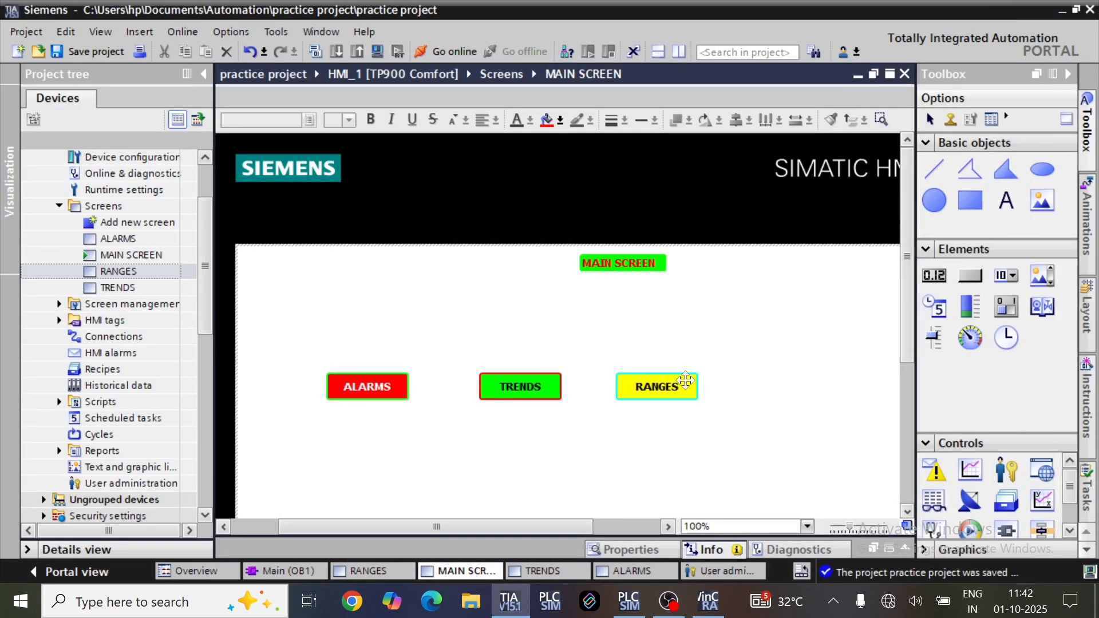
left_click(708, 601)
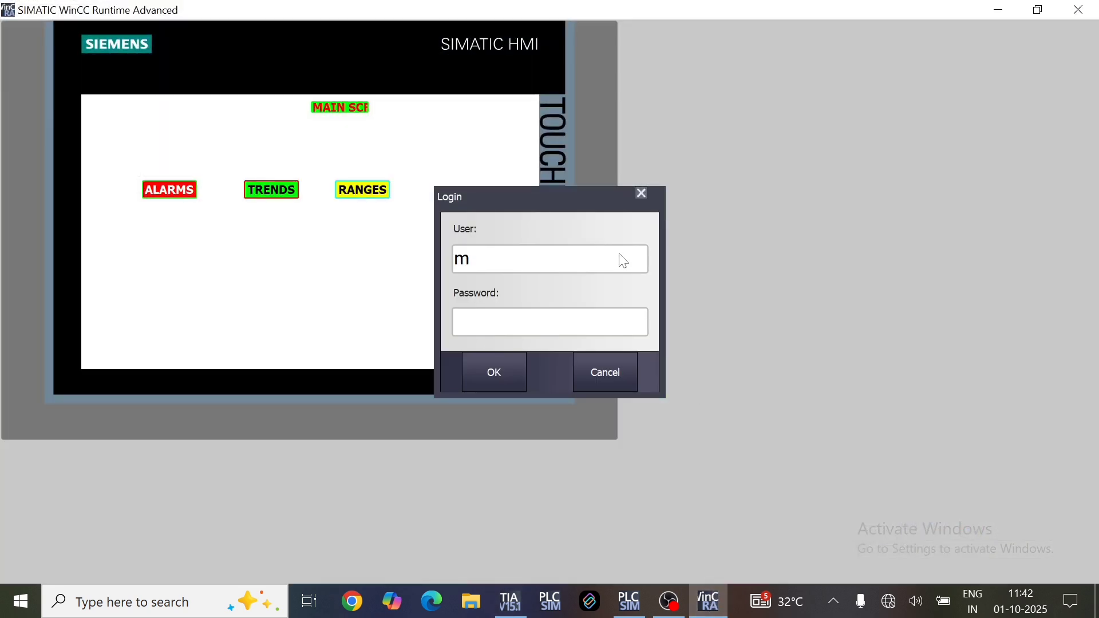
Try to re-enter the login user name, and close the login dialog and the simulation
left_click(637, 188)
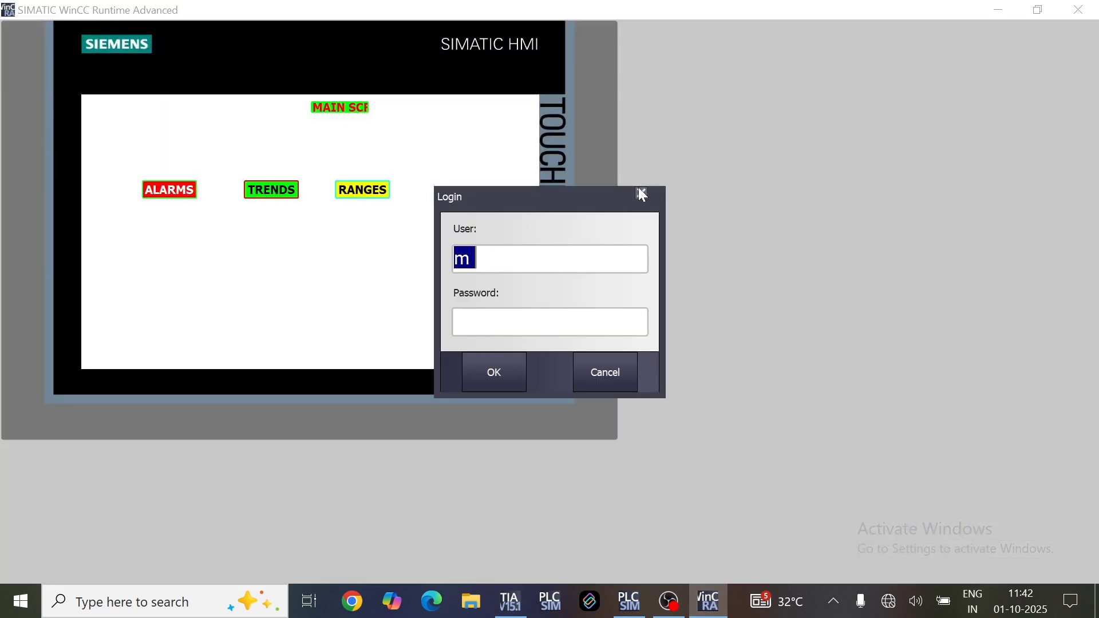
left_click(506, 264)
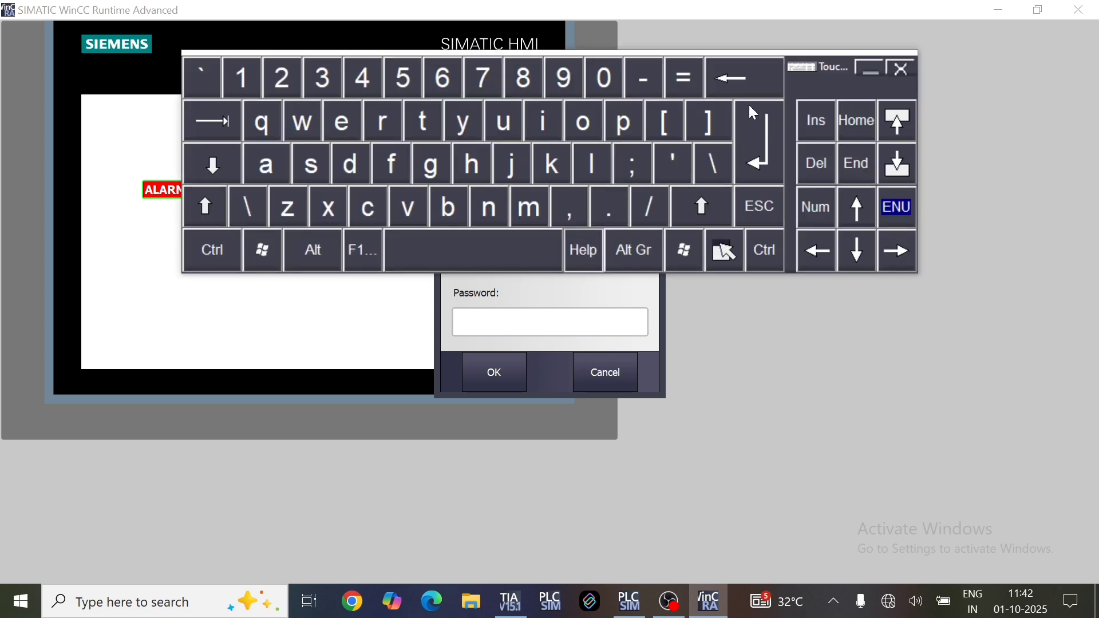
left_click(759, 79)
type("k")
left_click(766, 175)
left_click(906, 68)
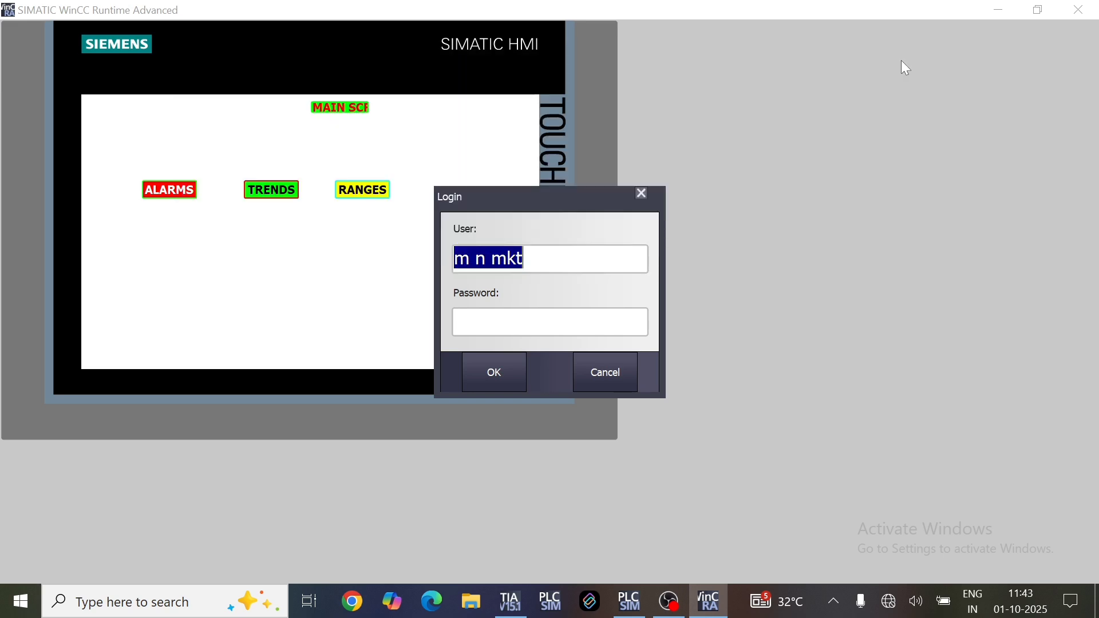
left_click(642, 194)
left_click(1079, 9)
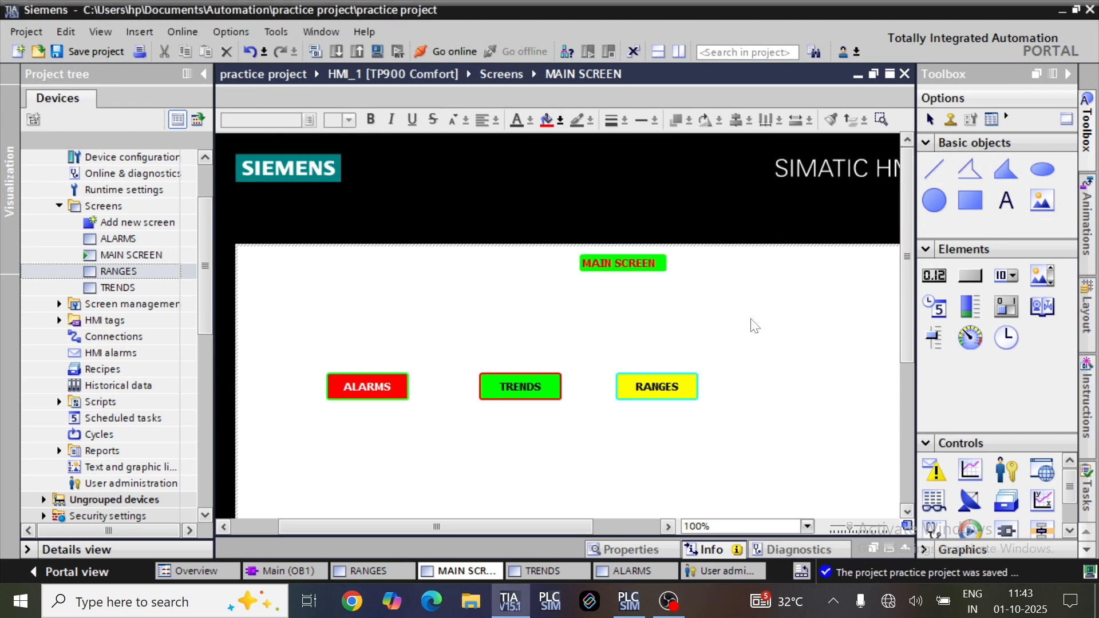
Restart the HMI runtime simulation and request the RANGES screen to bring up the login dialog
left_click(377, 51)
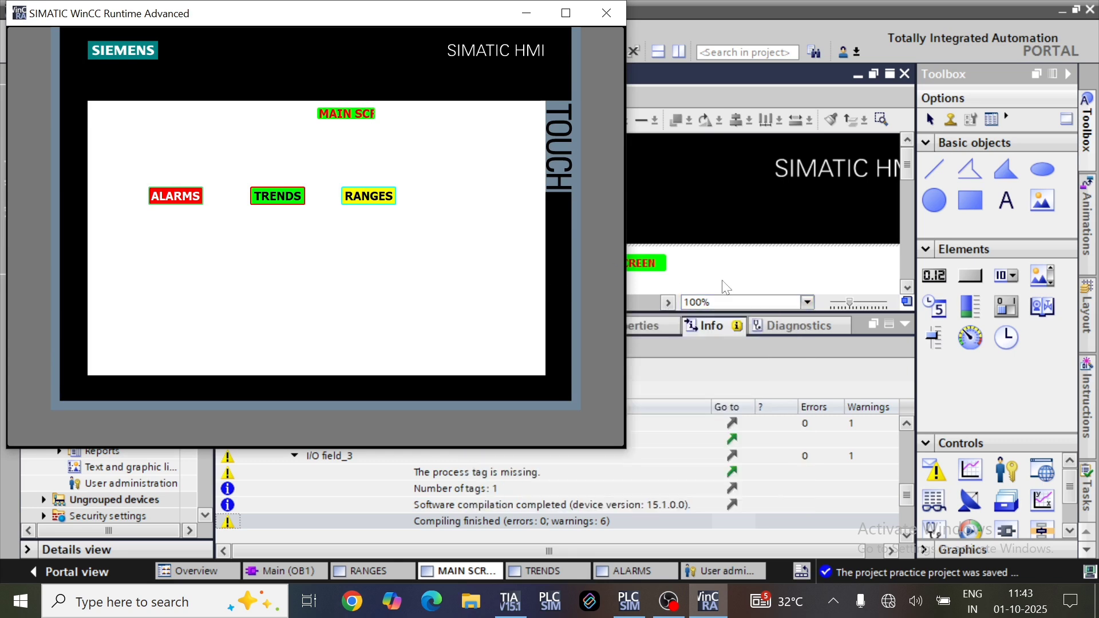
left_click(905, 324)
left_click(708, 601)
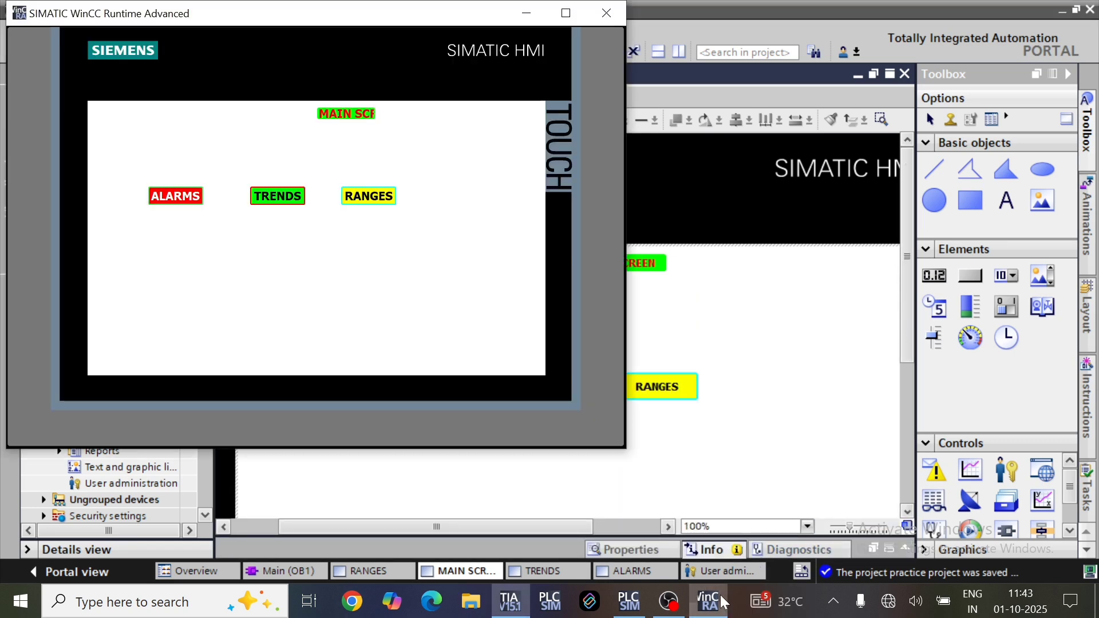
left_click_drag(361, 15, 384, 67)
left_click(399, 248)
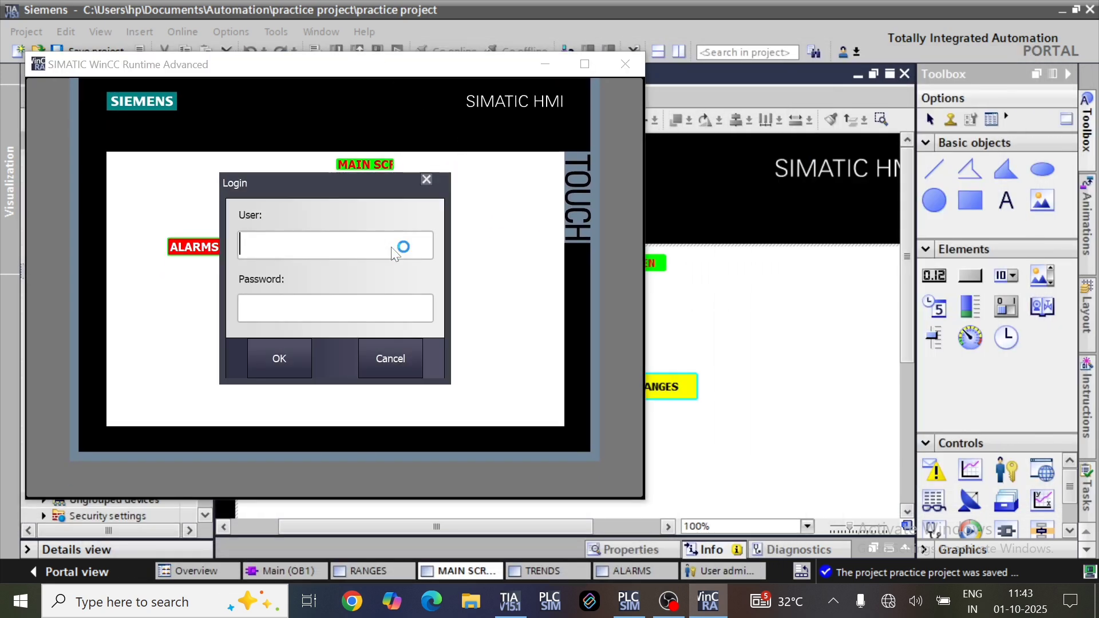
Open the user name field of the login dialog and shrink the on-screen keyboard to uncover the field
left_click(354, 252)
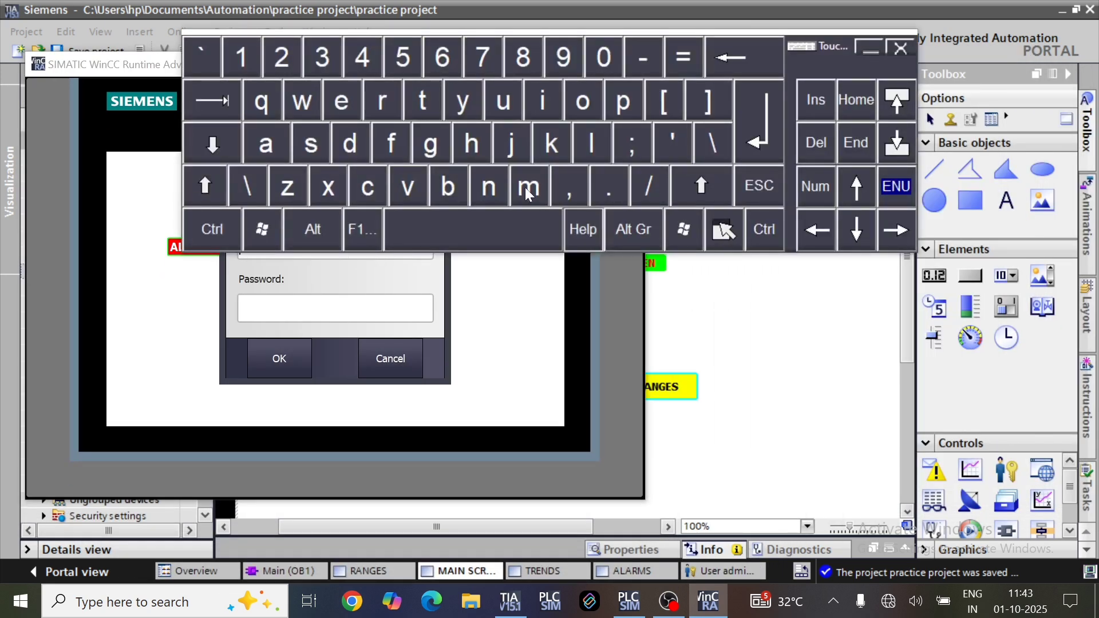
left_click(273, 144)
left_click(870, 46)
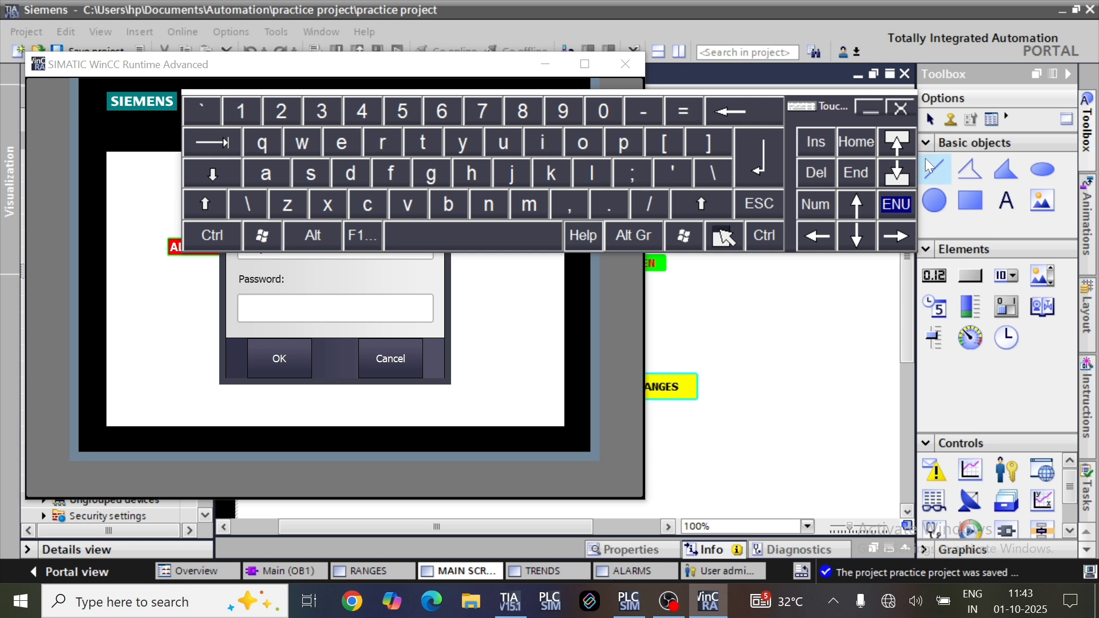
left_click_drag(916, 167, 567, 170)
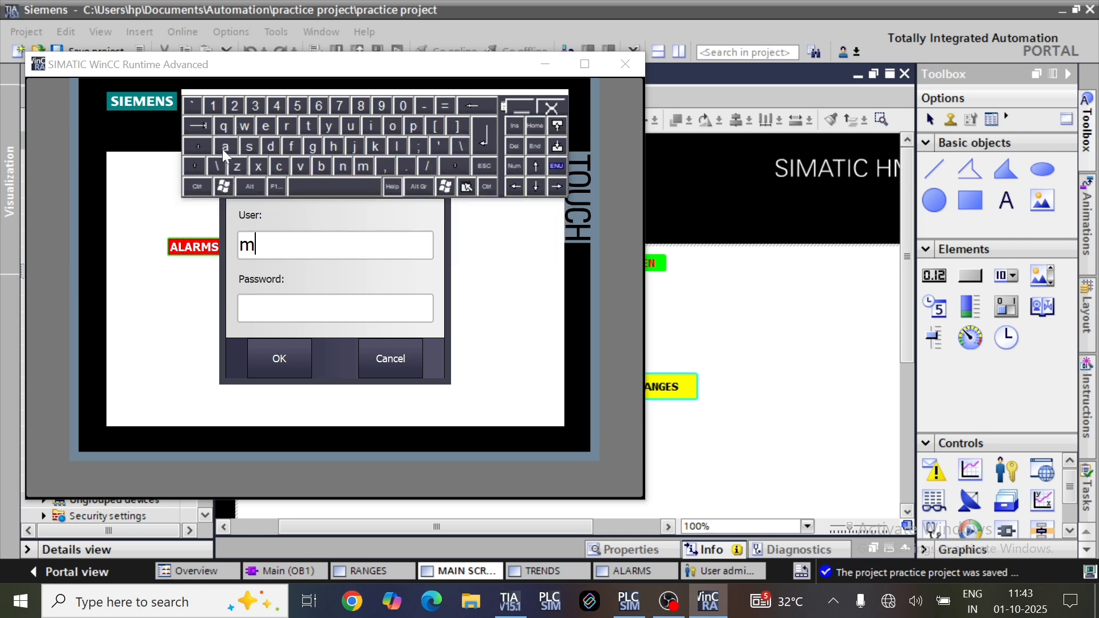
Enter manager02 as the user name in the login dialog
left_click(224, 148)
left_click(345, 167)
left_click(228, 140)
left_click(308, 143)
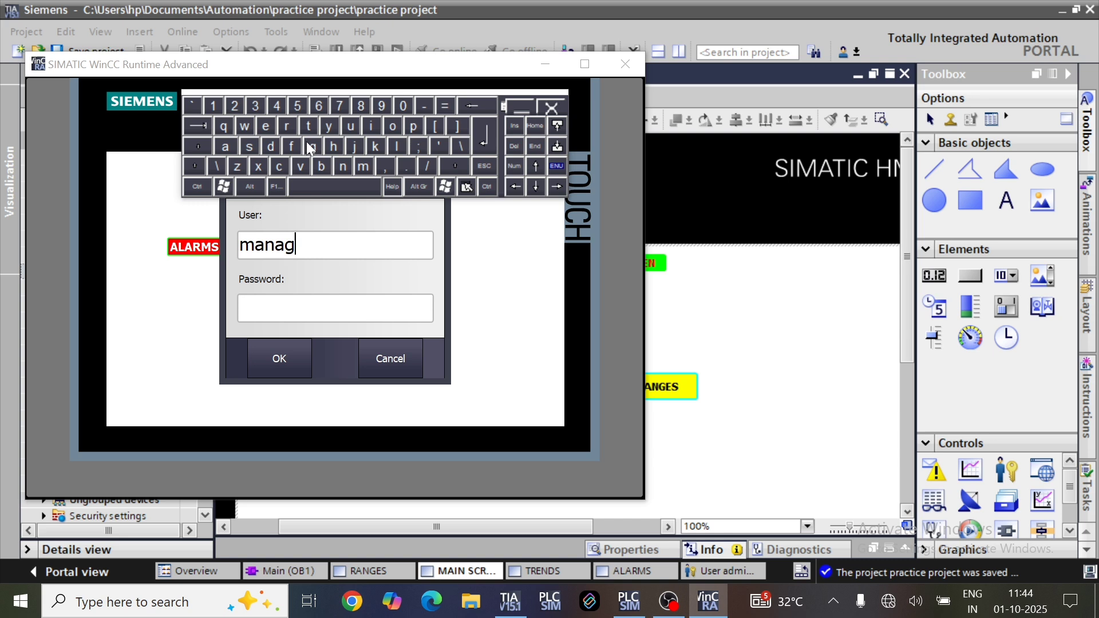
left_click(269, 129)
left_click(286, 129)
type("02")
left_click(483, 147)
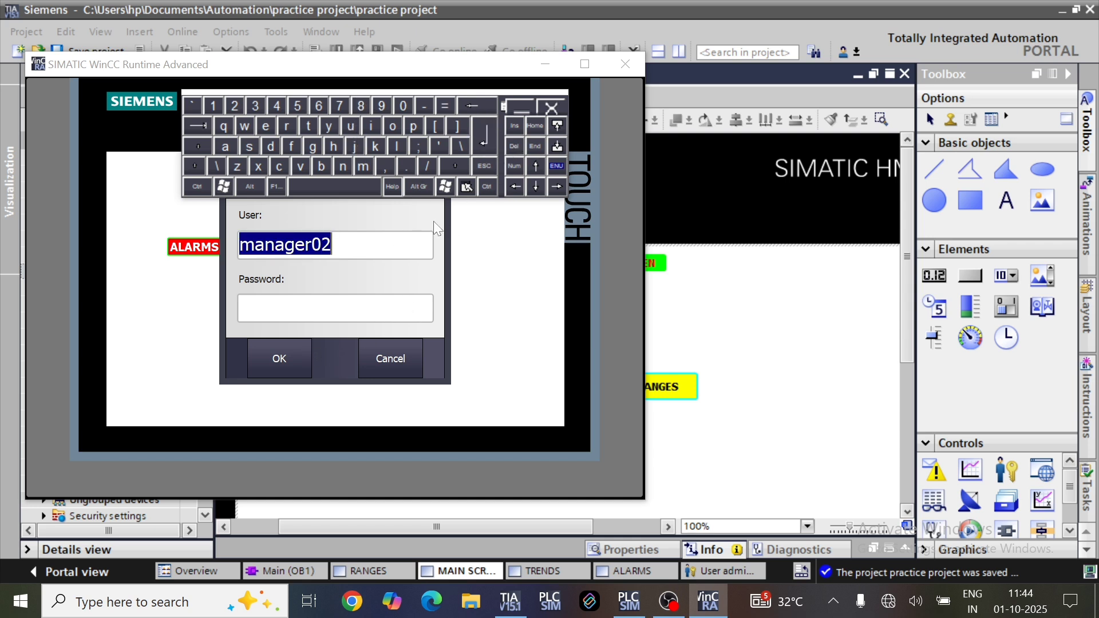
Enter the account password in the login dialog, log in and open the RANGES screen
left_click(353, 320)
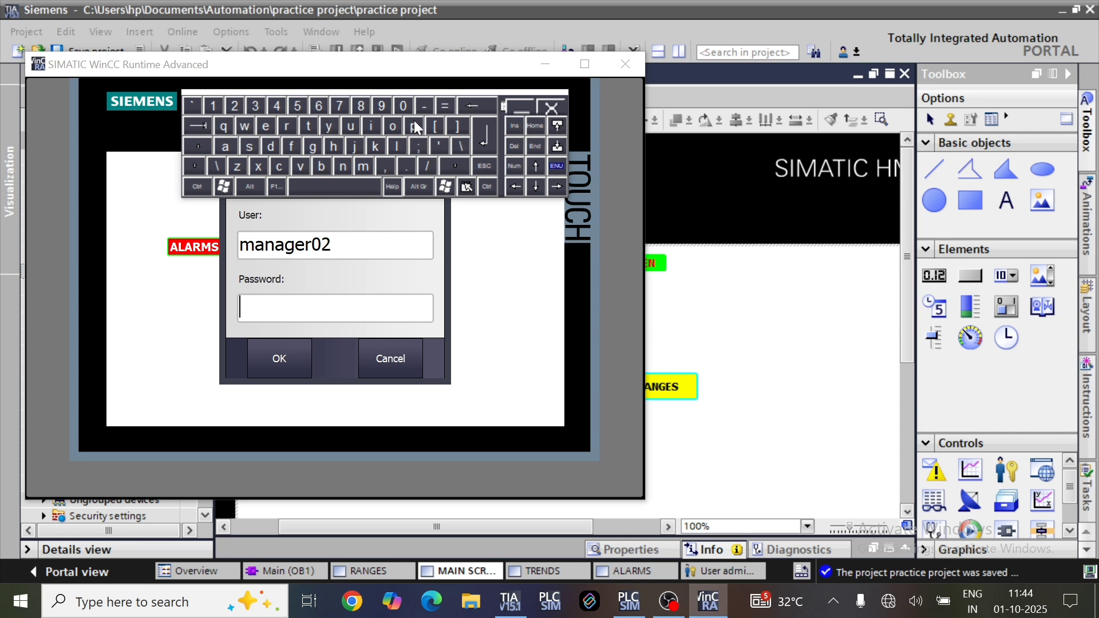
type("b")
left_click(482, 108)
left_click(375, 191)
type("***")
left_click(287, 358)
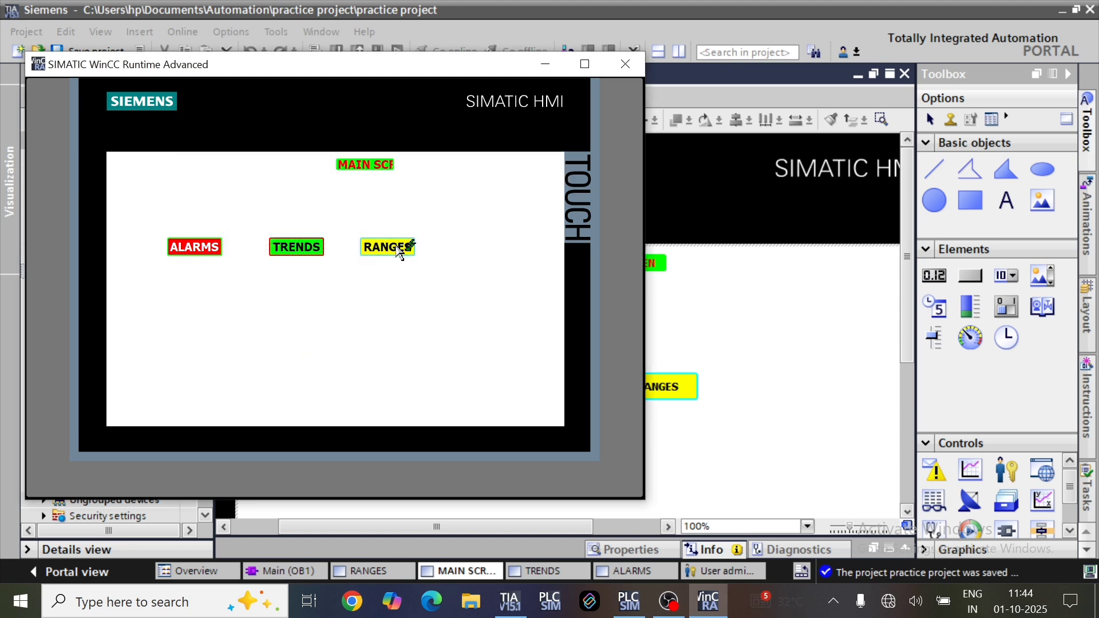
left_click(400, 252)
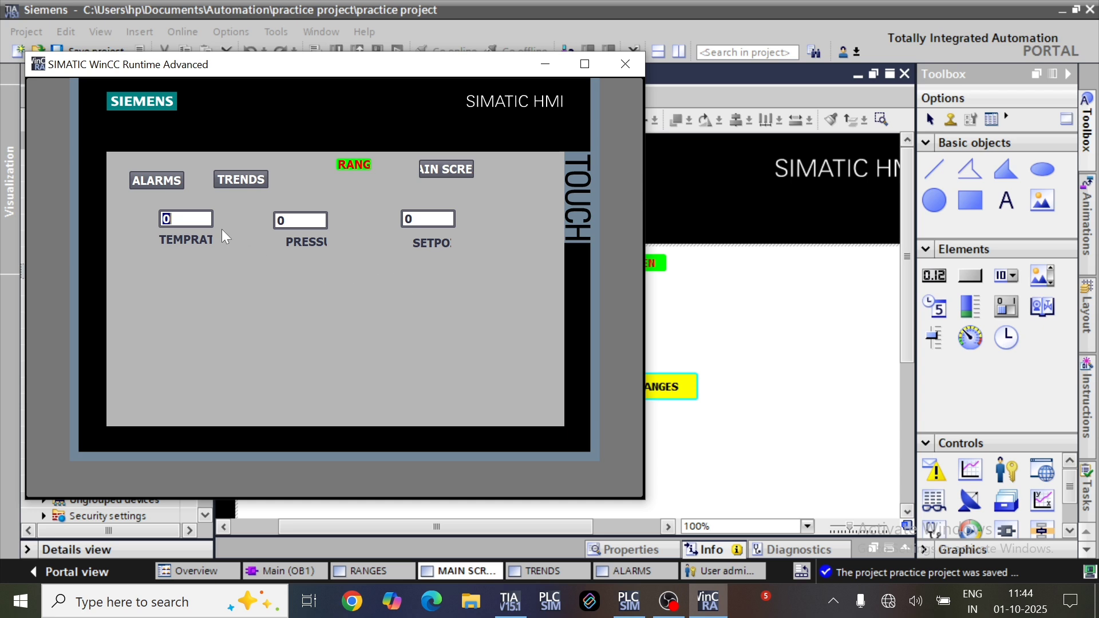
Set the temperature to 12, the pressure to 25 and the setpoint to 50 on the simulated RANGES screen
left_click(448, 146)
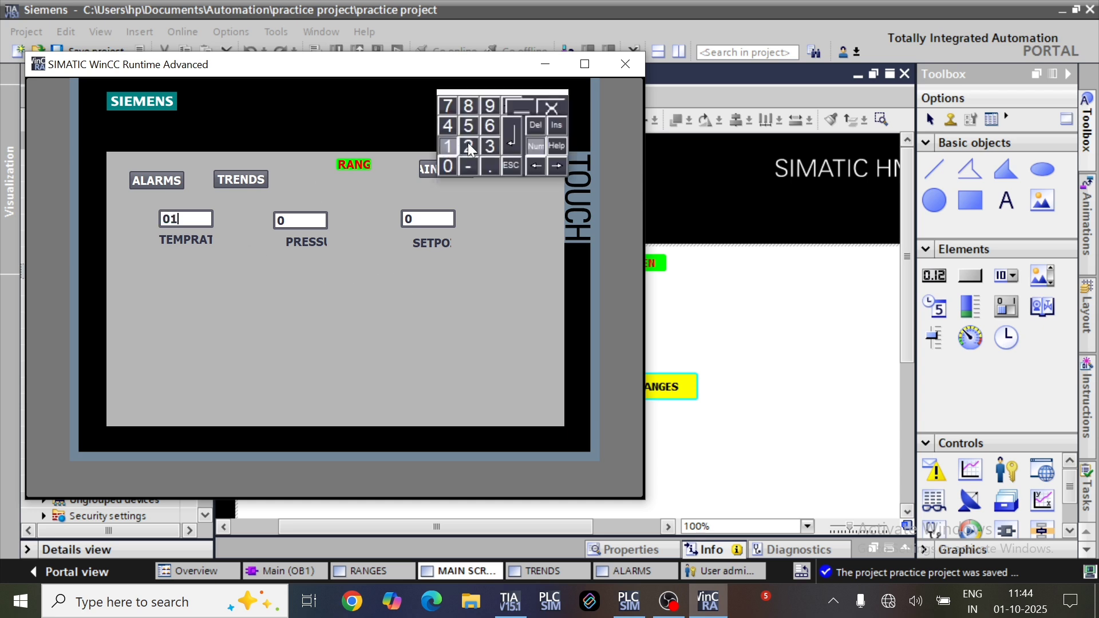
left_click(469, 146)
left_click(511, 138)
left_click(323, 220)
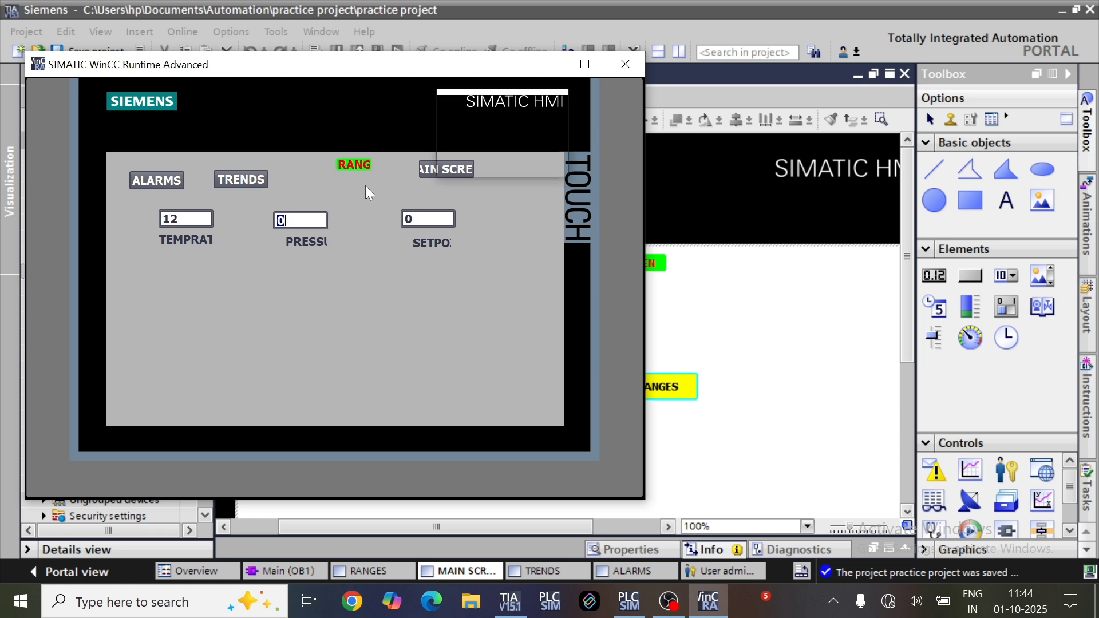
left_click(469, 146)
left_click(469, 126)
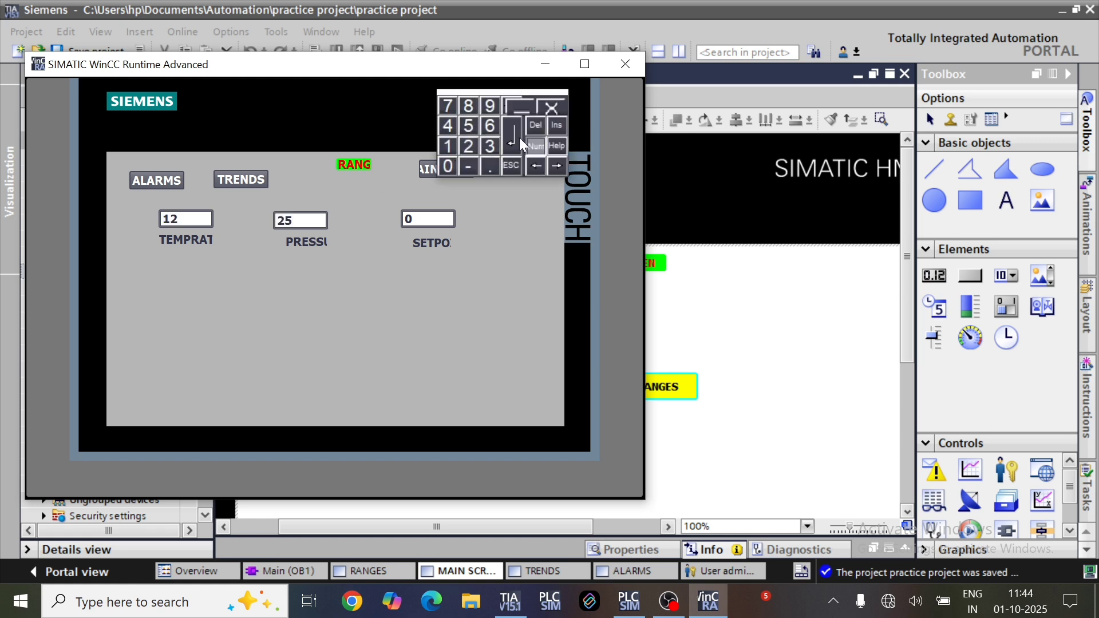
left_click(519, 137)
left_click(428, 219)
left_click(469, 126)
left_click(449, 166)
left_click(514, 143)
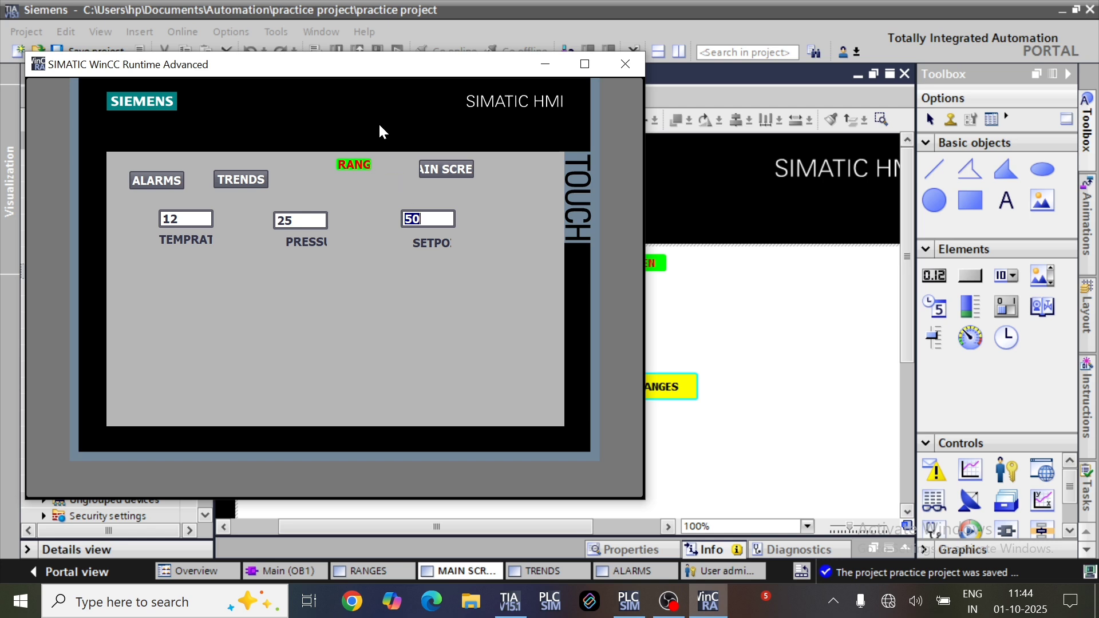
Move the simulation window aside, return to MAIN SCREEN and request RANGES again to bring up the login dialog
left_click_drag(318, 59, 753, 67)
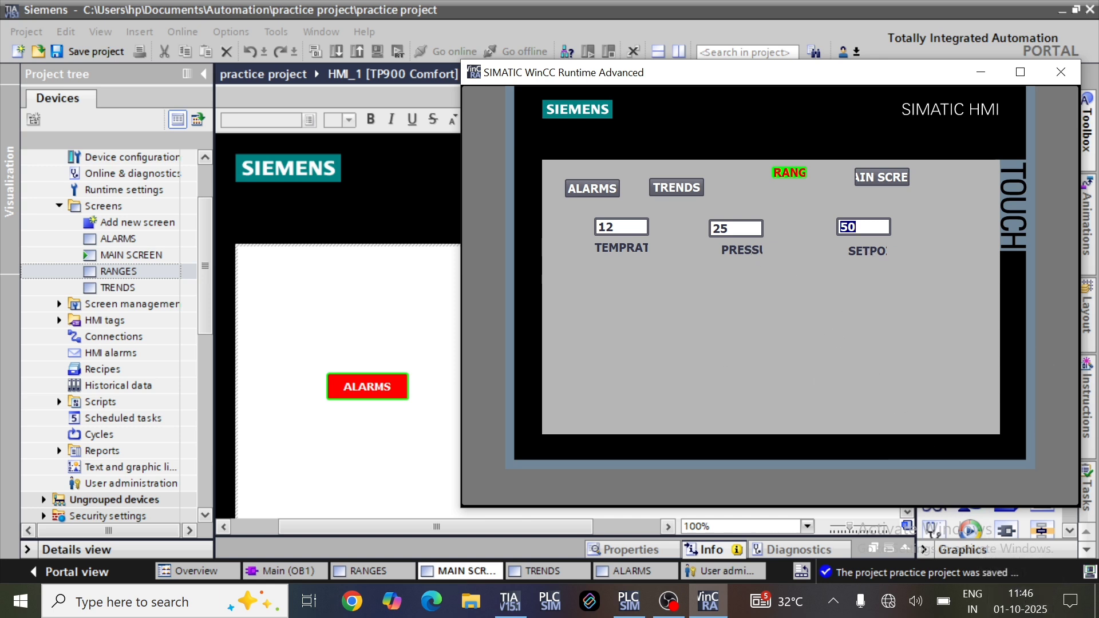
left_click(880, 179)
left_click(821, 252)
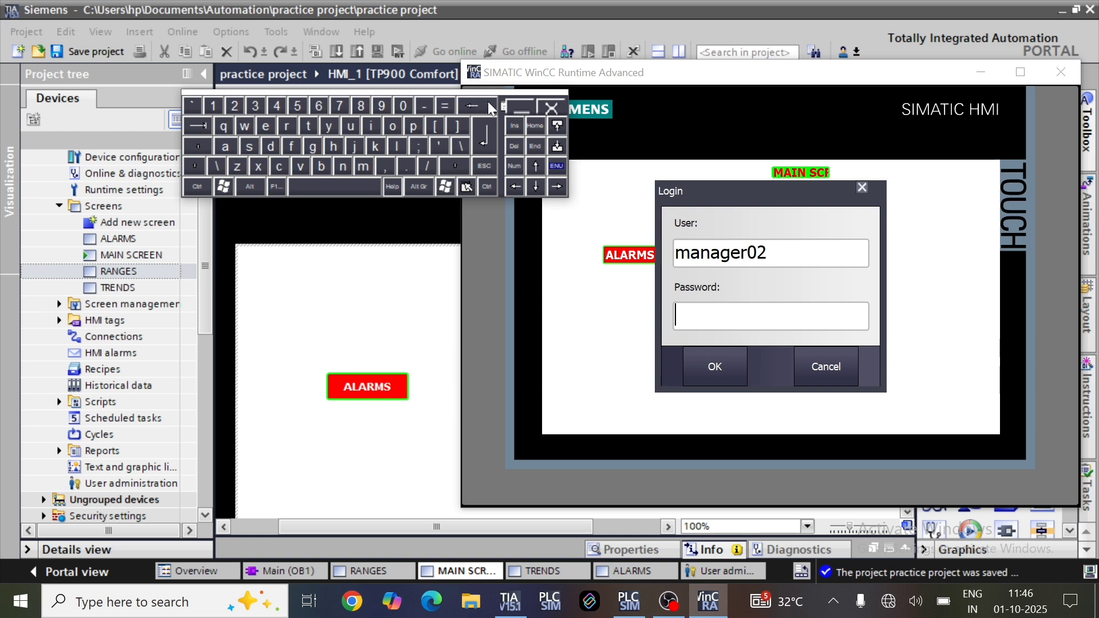
left_click(551, 111)
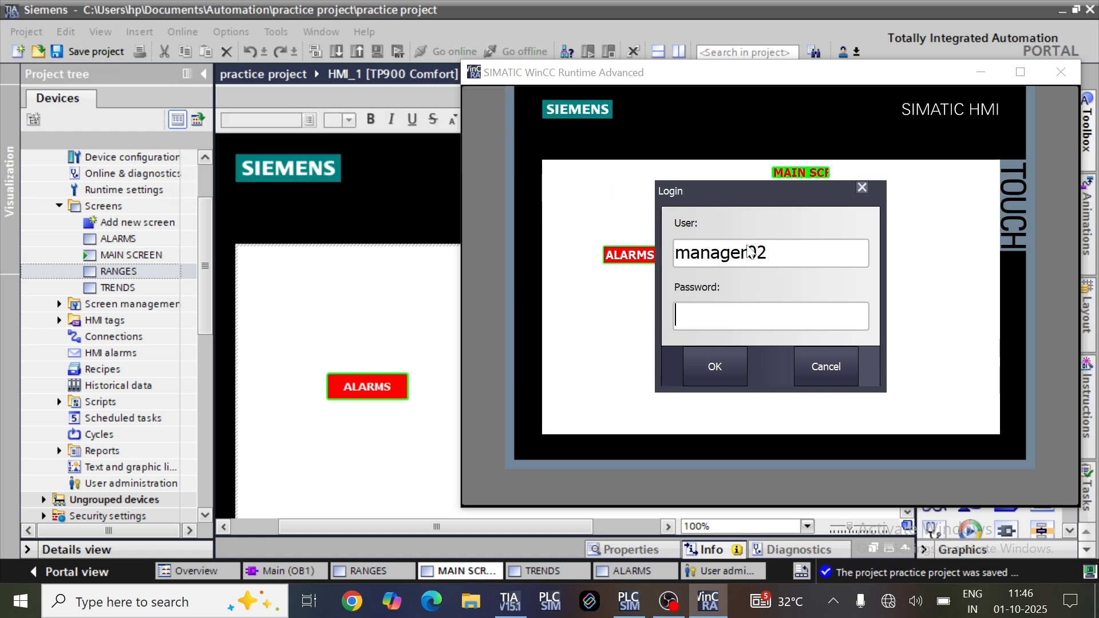
left_click(777, 253)
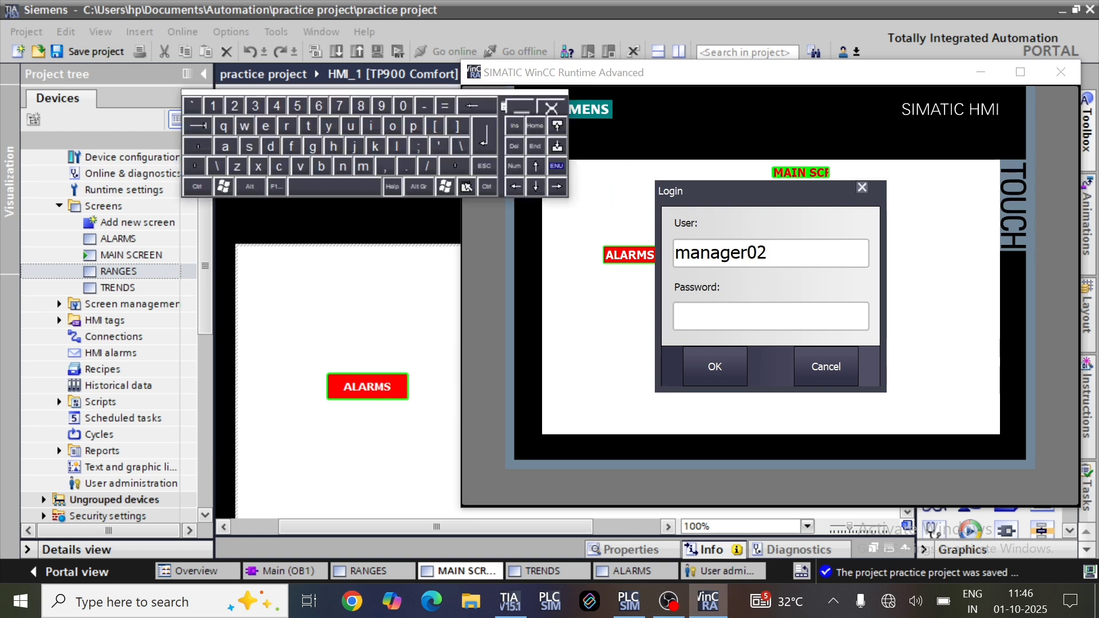
left_click(391, 144)
left_click(558, 107)
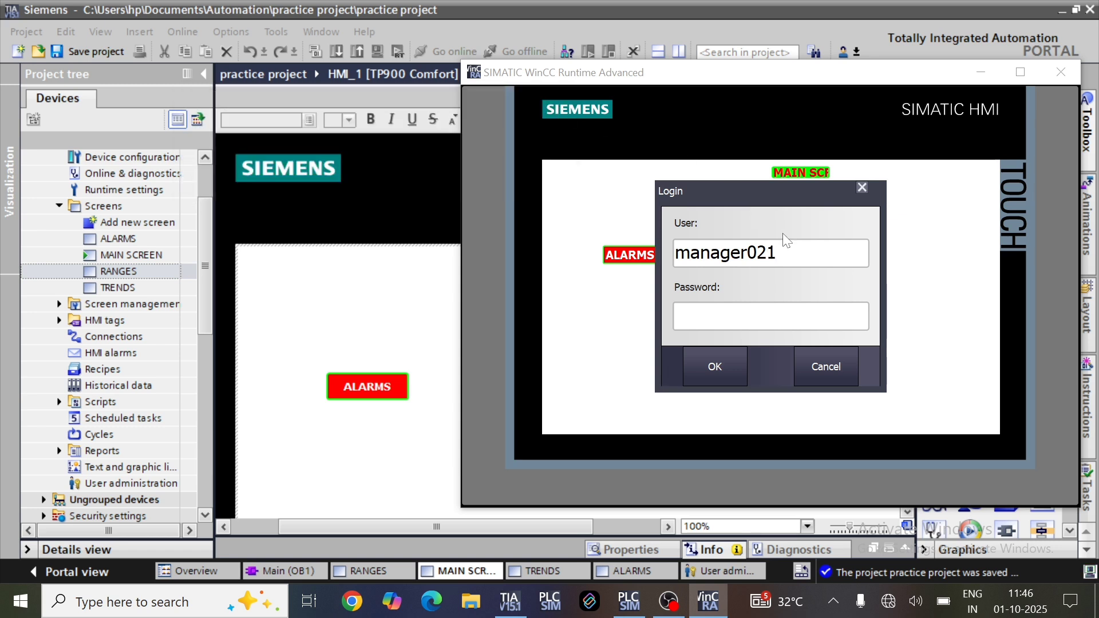
key("BackSpace")
Enter the account password for manager02, log in again and open the RANGES screen
left_click(767, 313)
type("****")
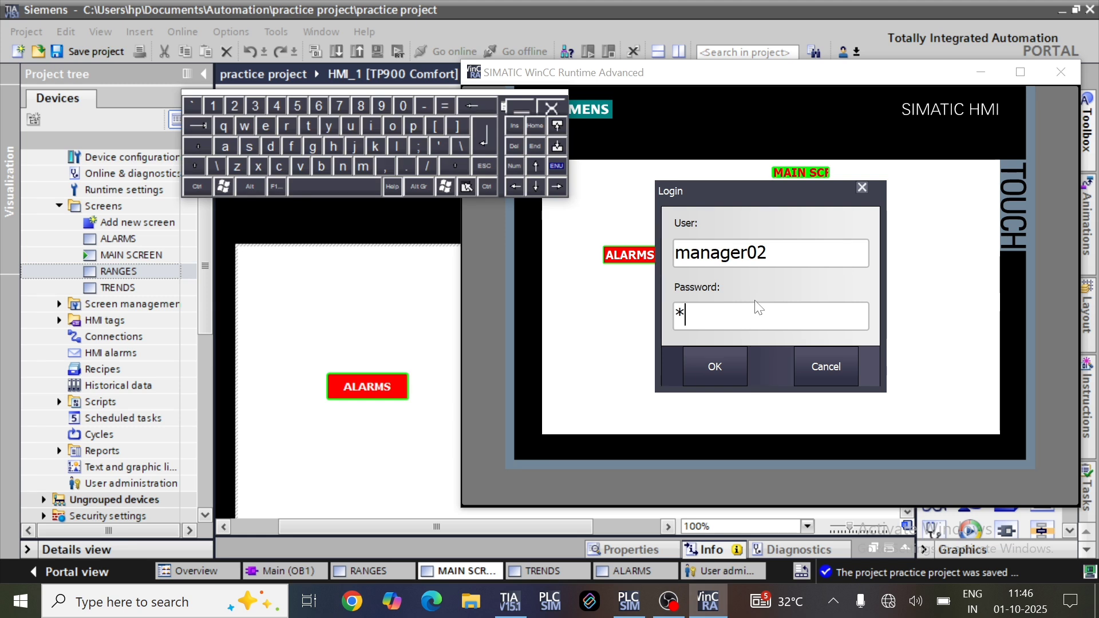
type("*****")
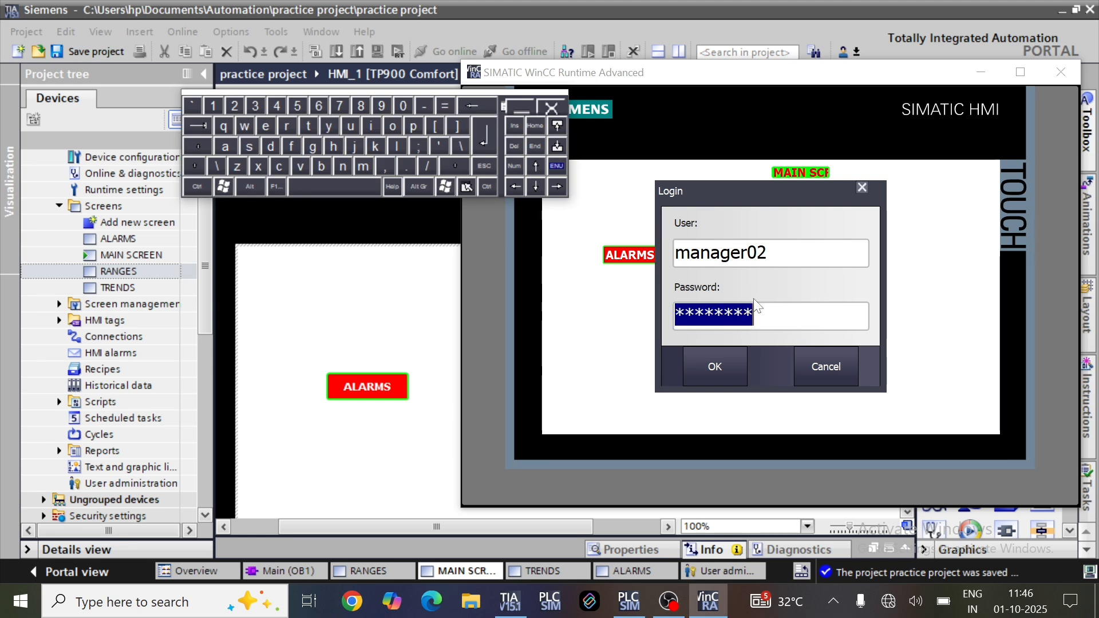
left_click(736, 360)
left_click(813, 255)
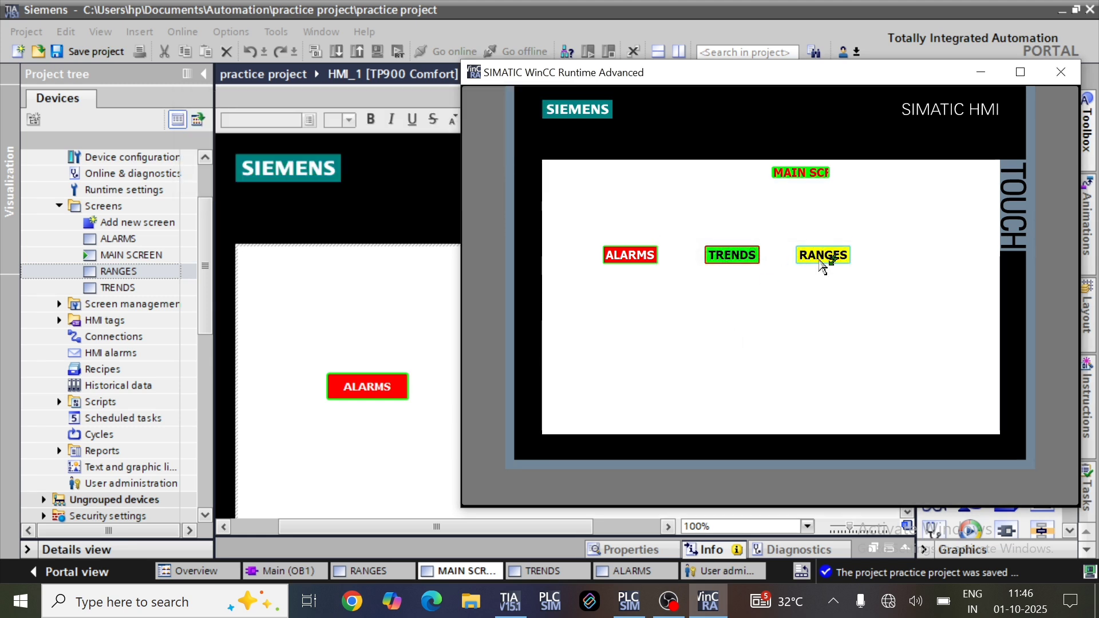
Test repeated switching between MAIN SCREEN and RANGES in the simulation while logged in
left_click(865, 177)
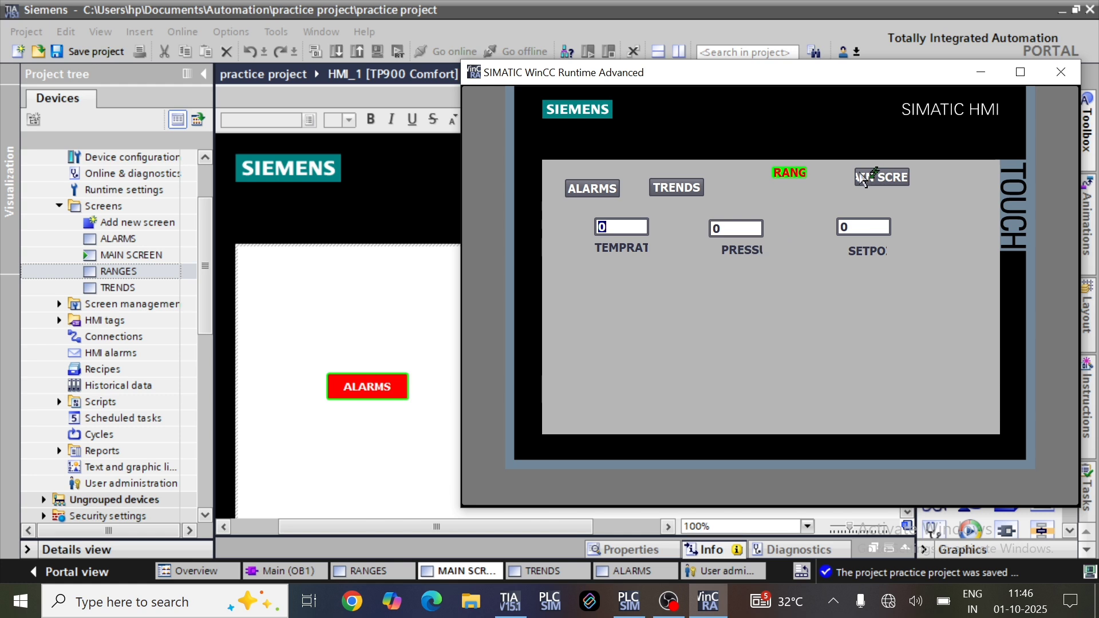
left_click(834, 251)
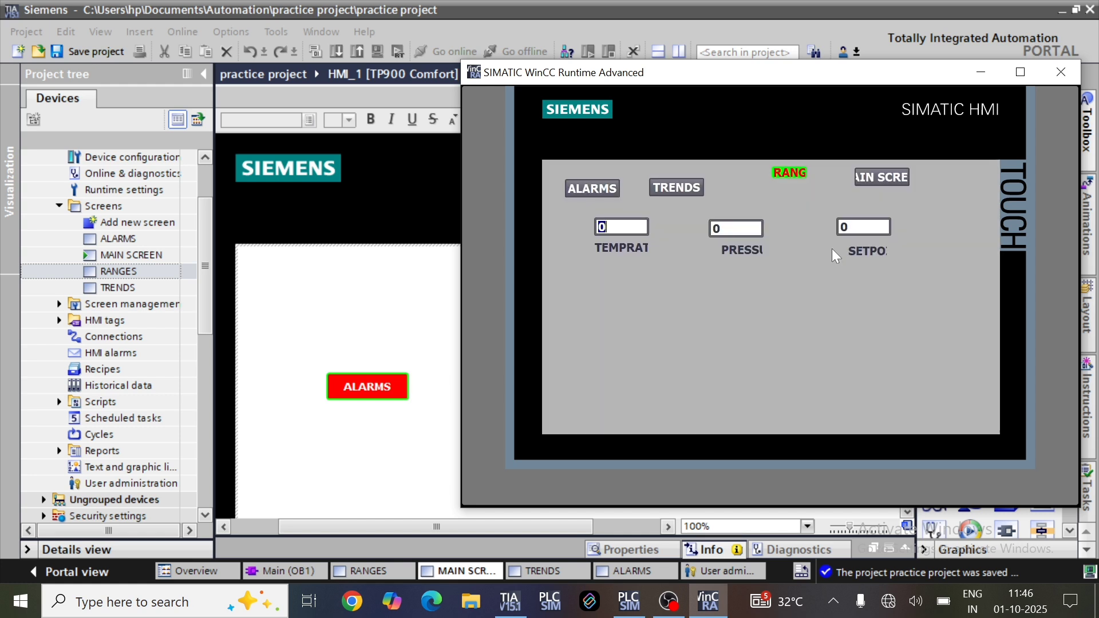
left_click(886, 183)
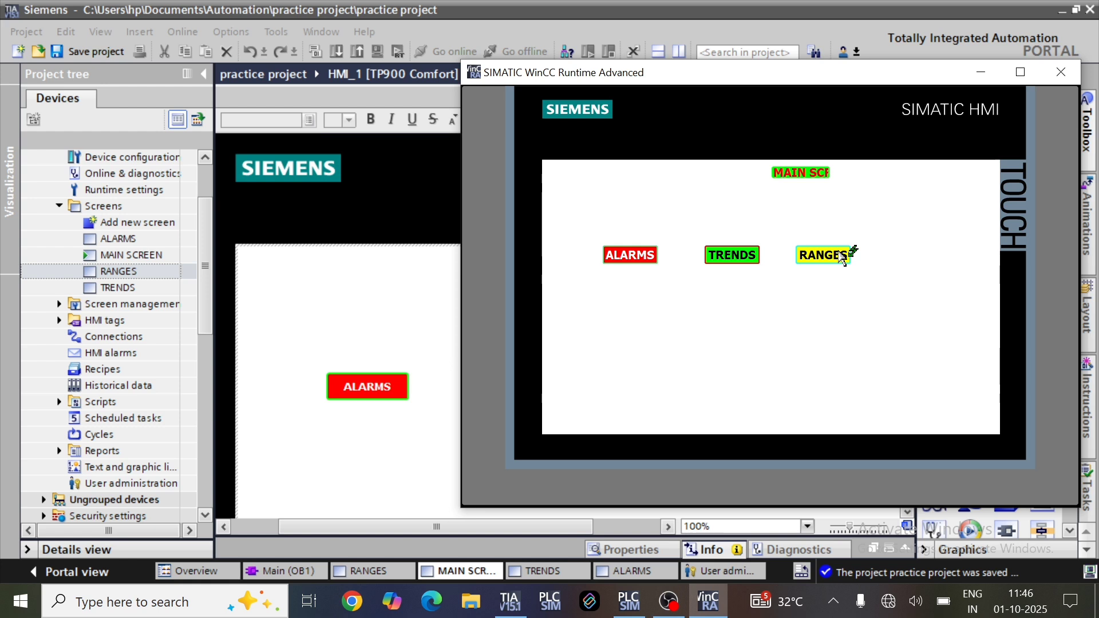
left_click(842, 259)
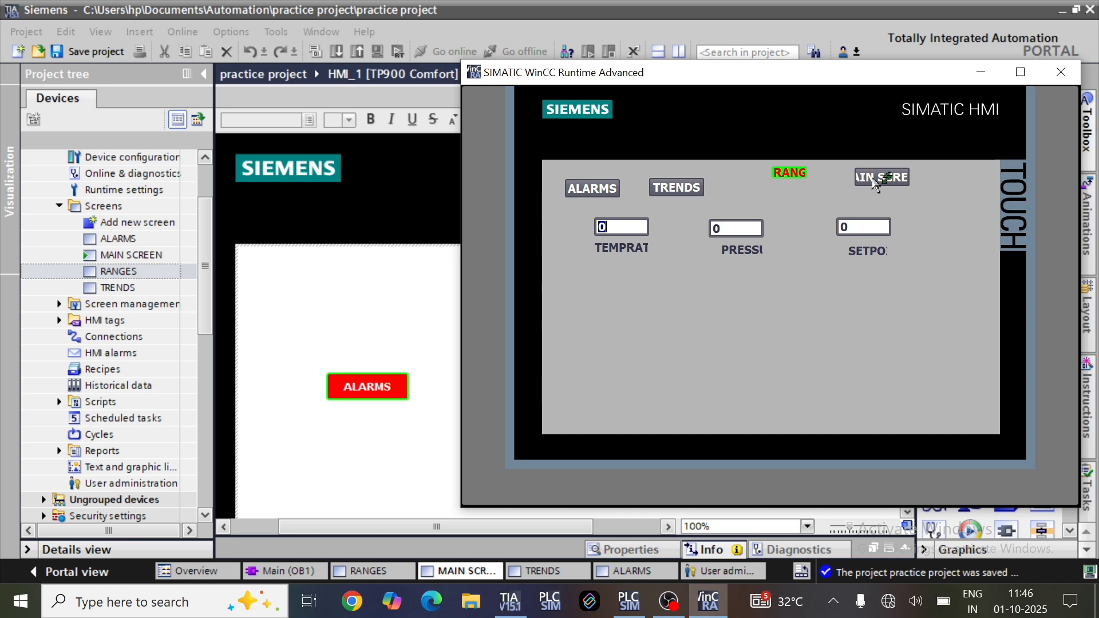
left_click(871, 183)
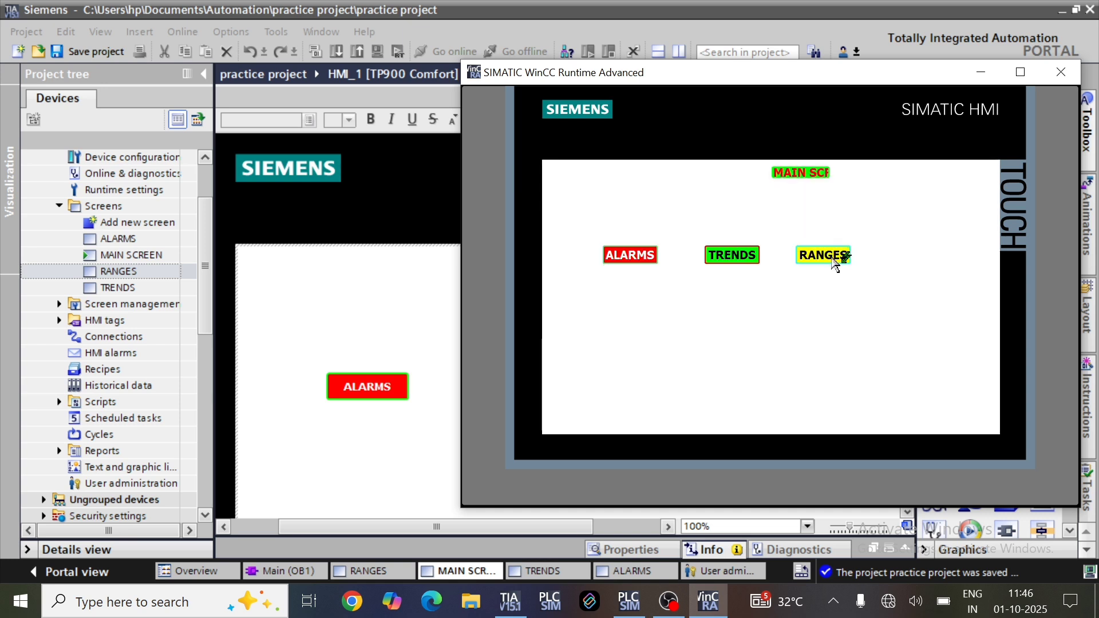
left_click(836, 255)
left_click(864, 185)
left_click(830, 254)
left_click(903, 178)
left_click(827, 259)
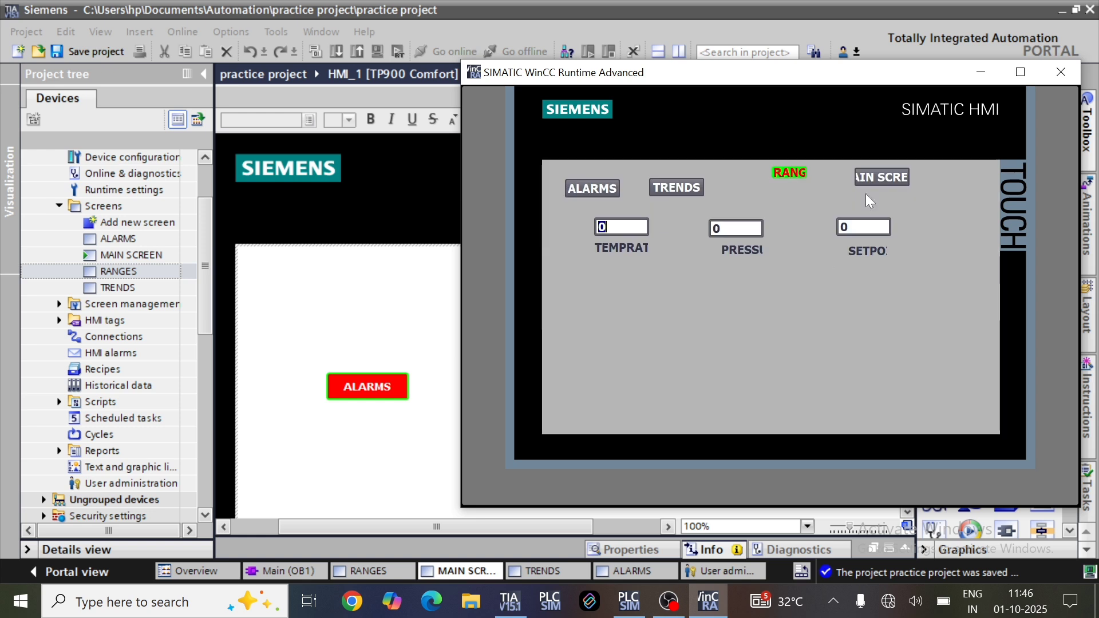
left_click(880, 182)
left_click(819, 257)
left_click(885, 178)
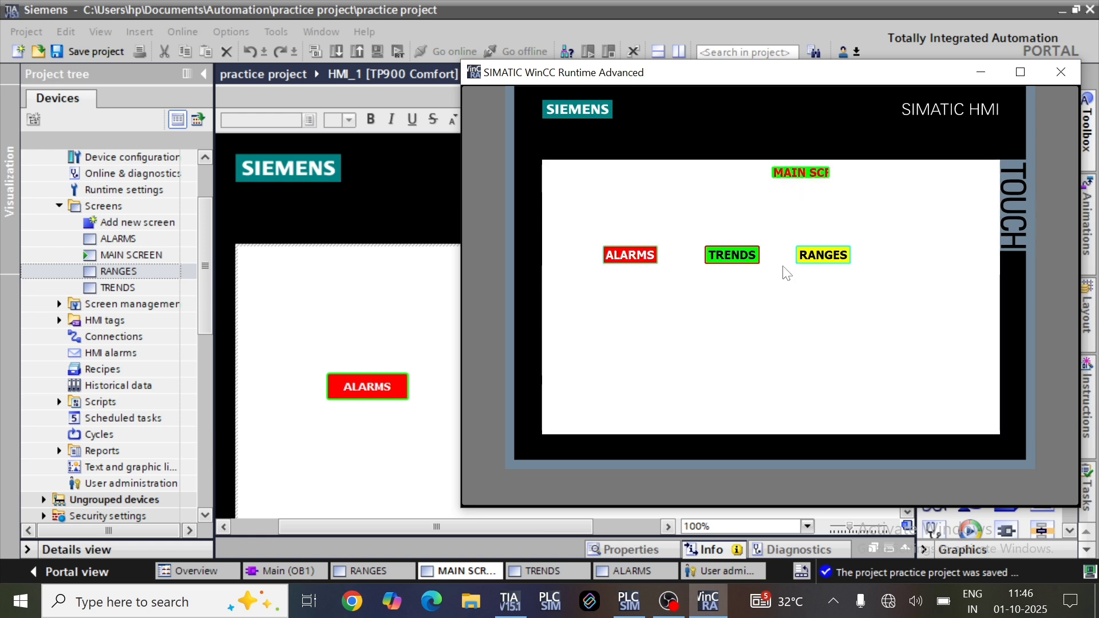
Test the navigation from RANGES to ALARMS, through MAIN SCREEN to RANGES, and back to MAIN SCREEN
left_click(807, 253)
left_click(602, 201)
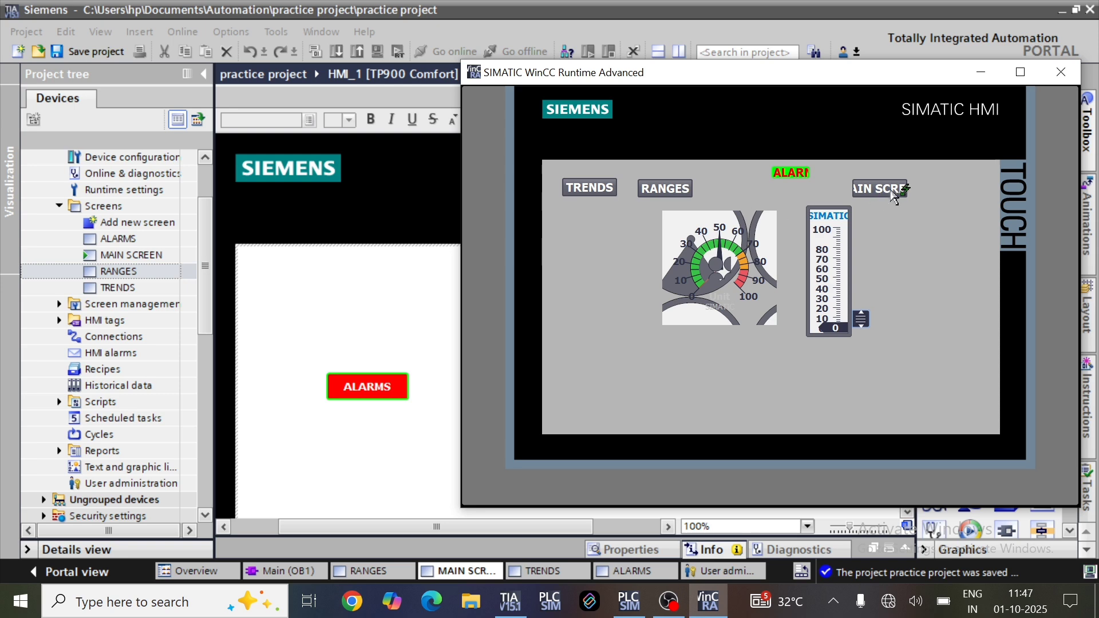
left_click(891, 193)
left_click(835, 267)
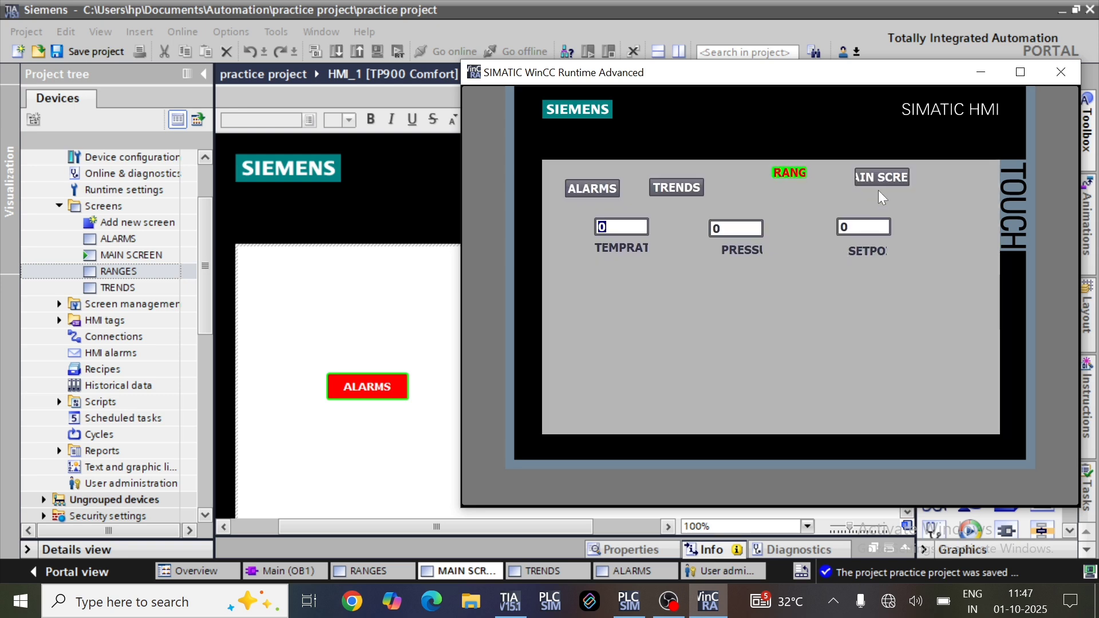
left_click(891, 183)
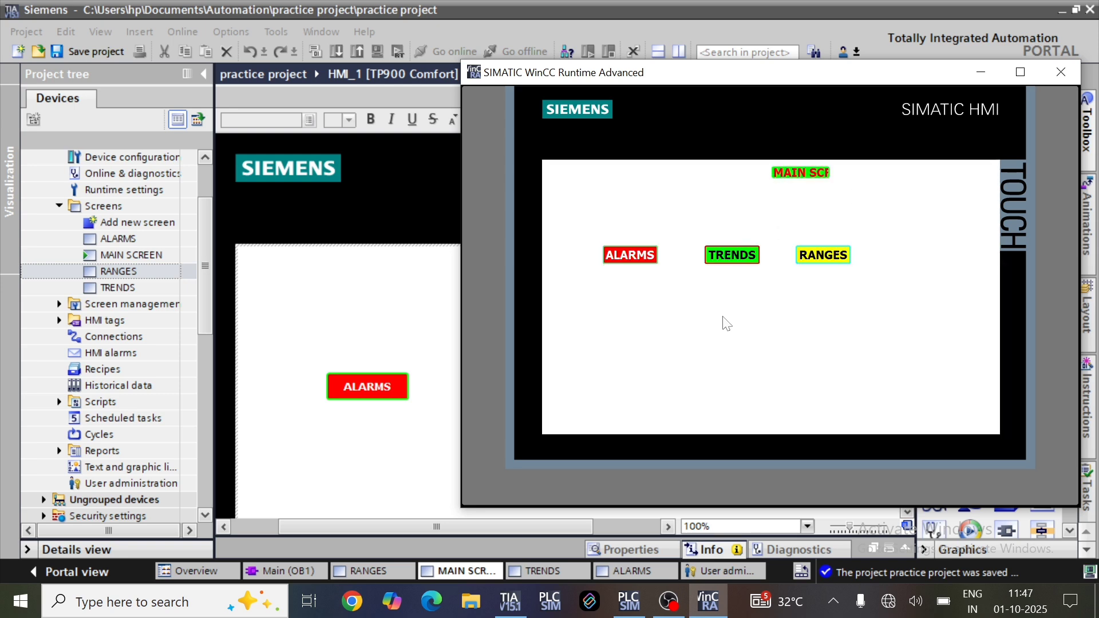
Minimize the runtime simulation and review MAIN SCREEN and the project tree in the TIA Portal editor
left_click(981, 72)
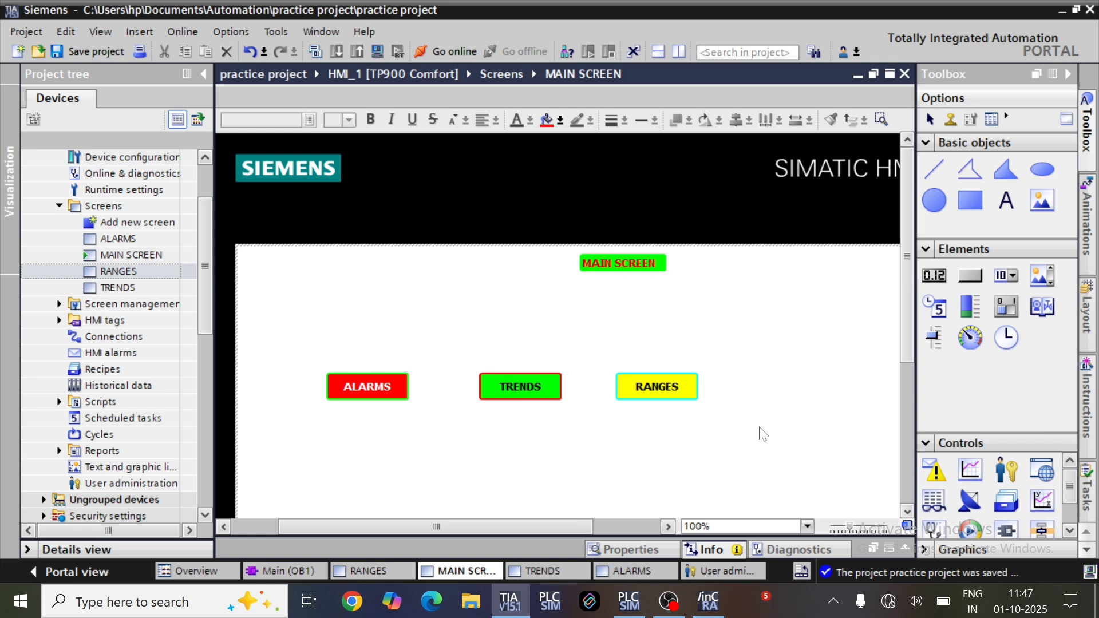
scroll(764, 435, "down", 2)
scroll(761, 441, "up", 1)
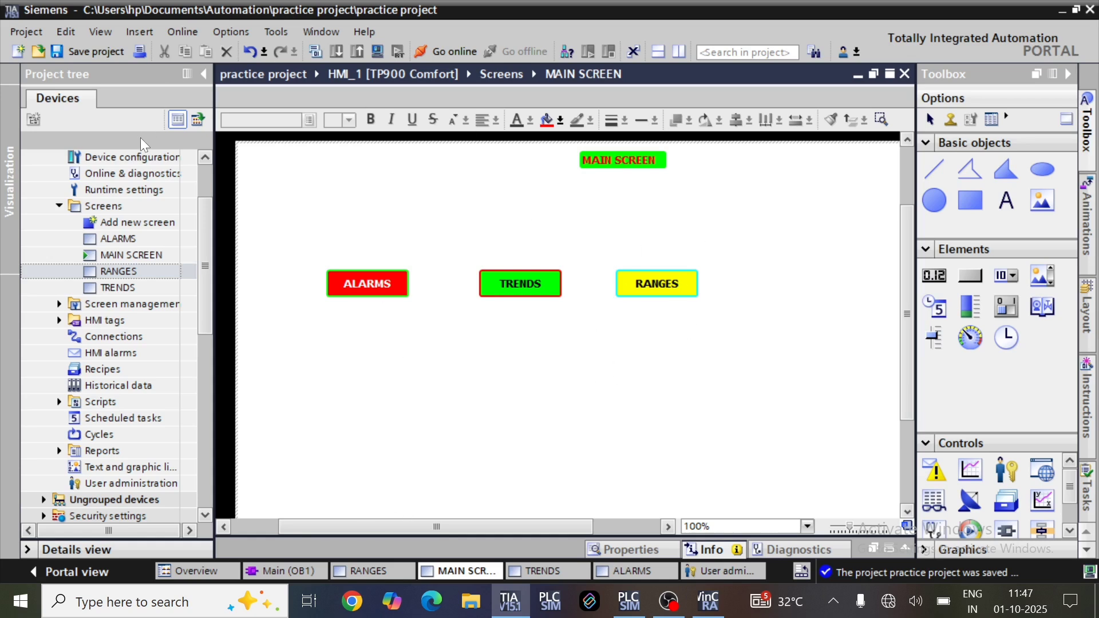
scroll(197, 212, "up", 1)
scroll(198, 211, "up", 1)
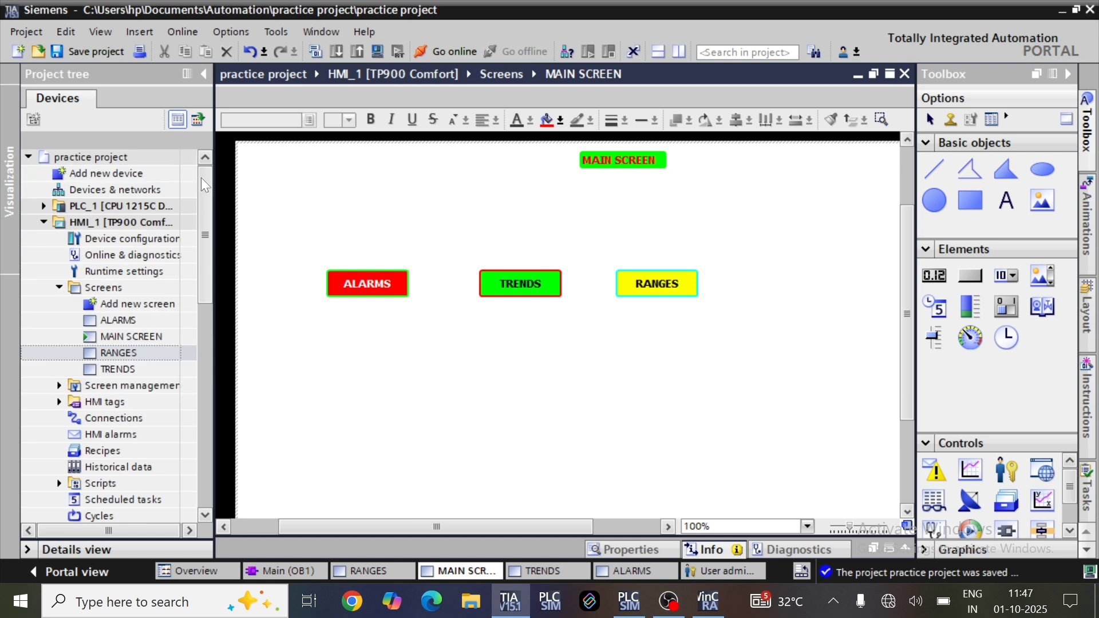